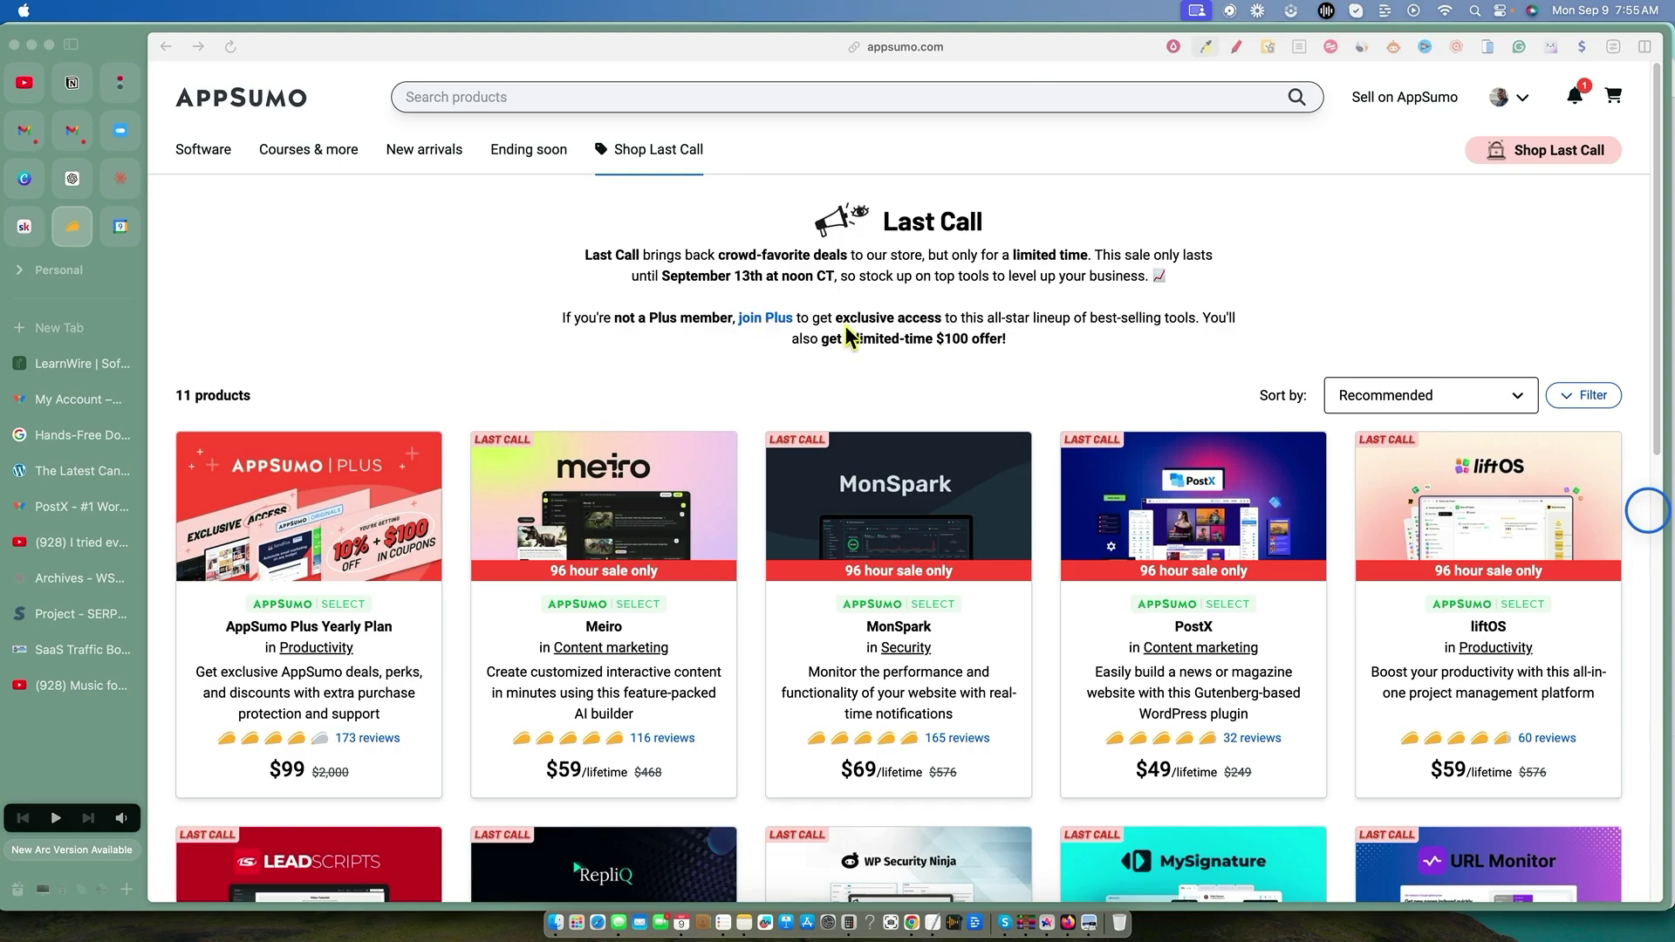
Scroll down through the AppSumo Last Call deals listing.
scroll(897, 333, down, 1)
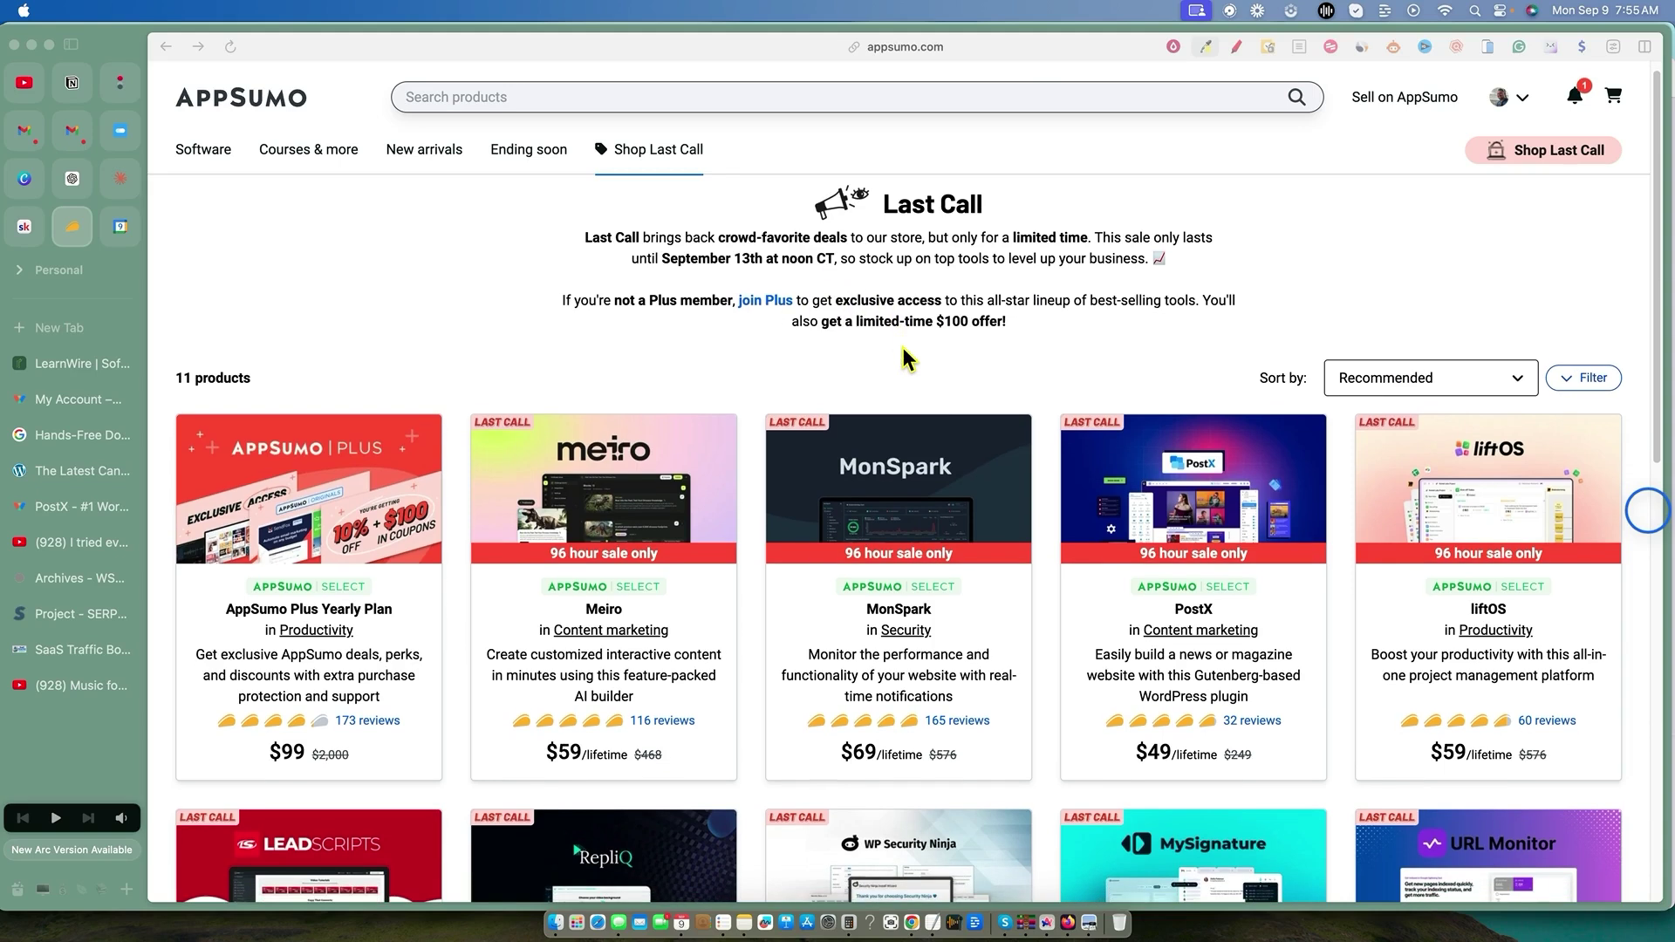
scroll(896, 351, down, 1)
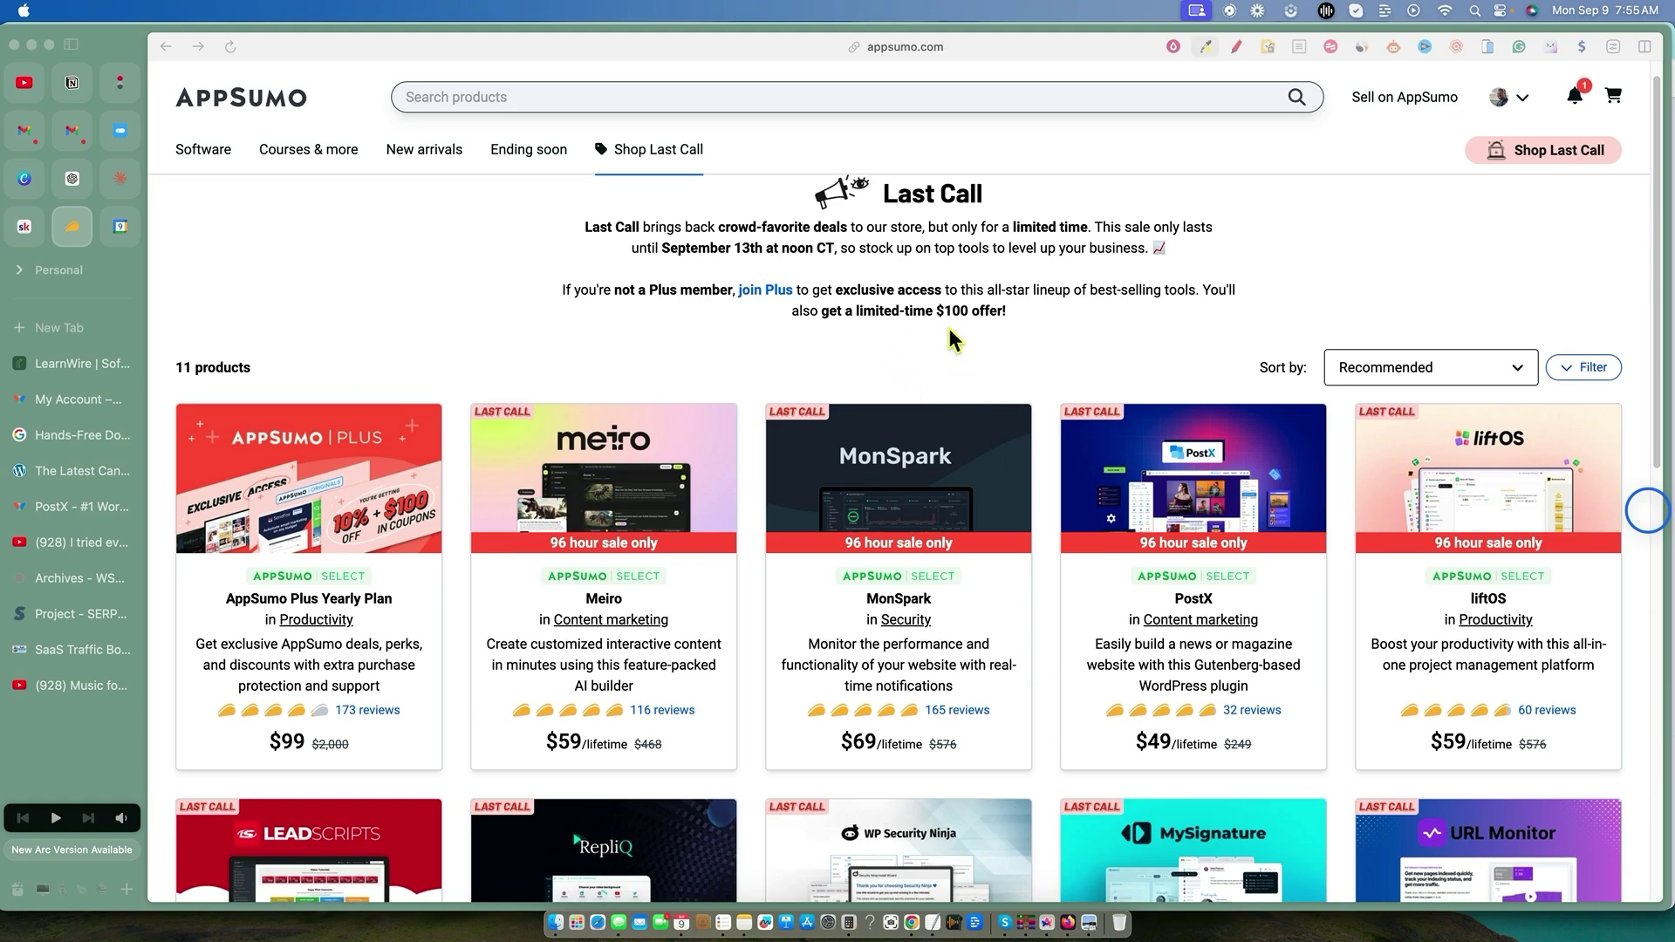
scroll(1002, 393, down, 1)
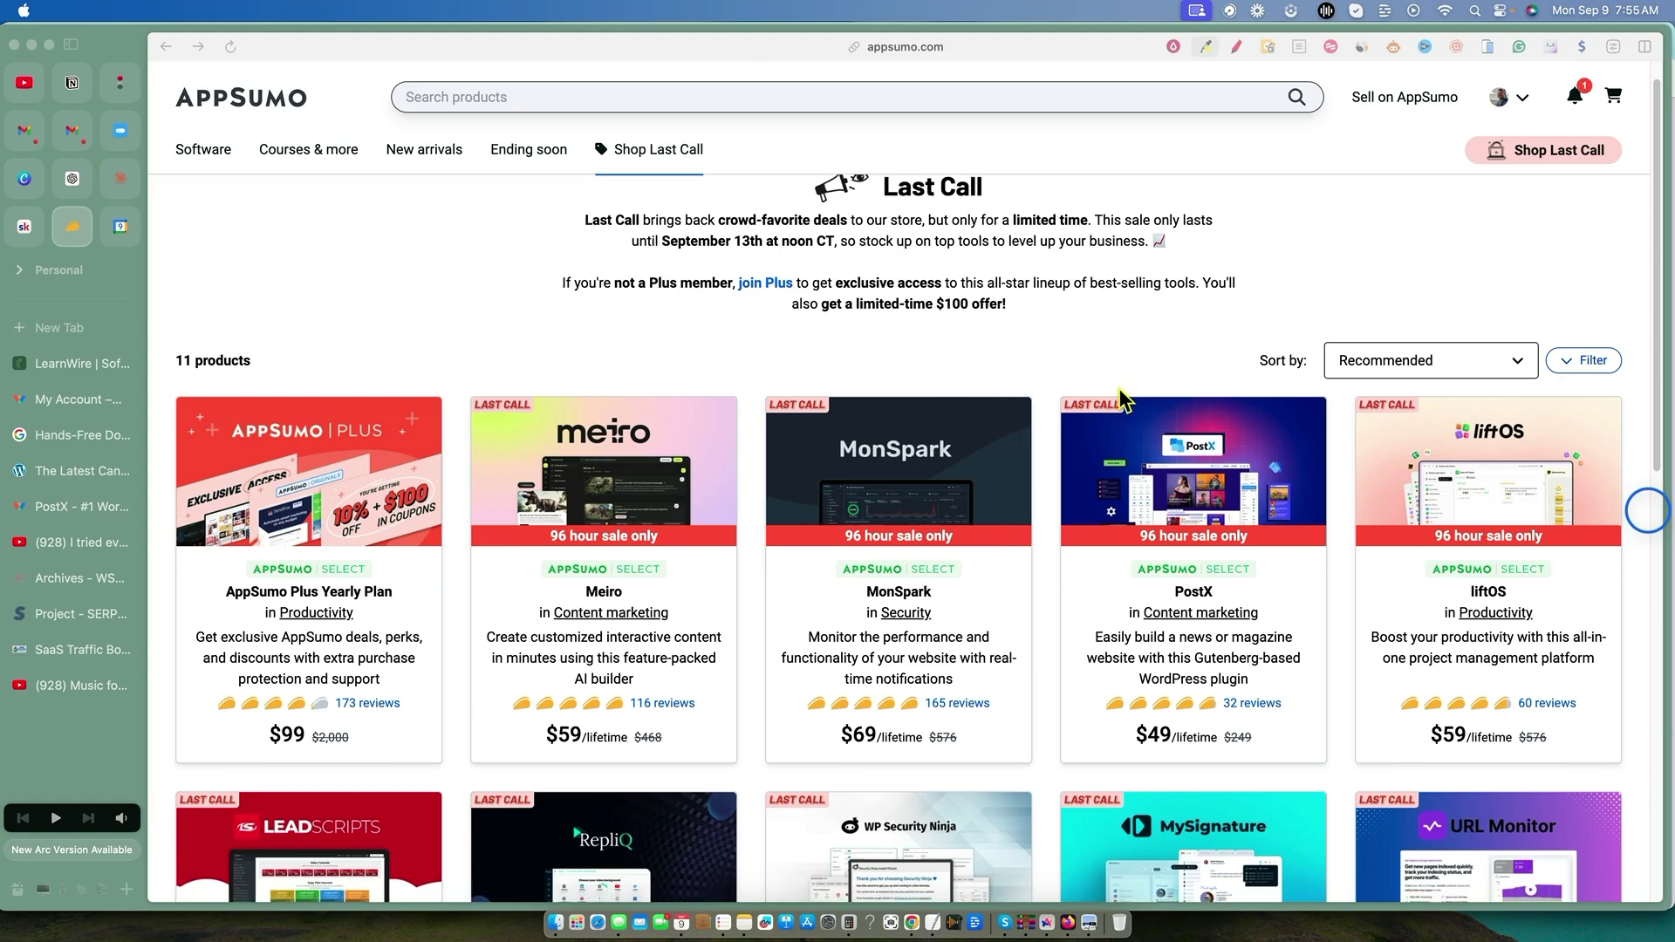
scroll(1173, 390, down, 1)
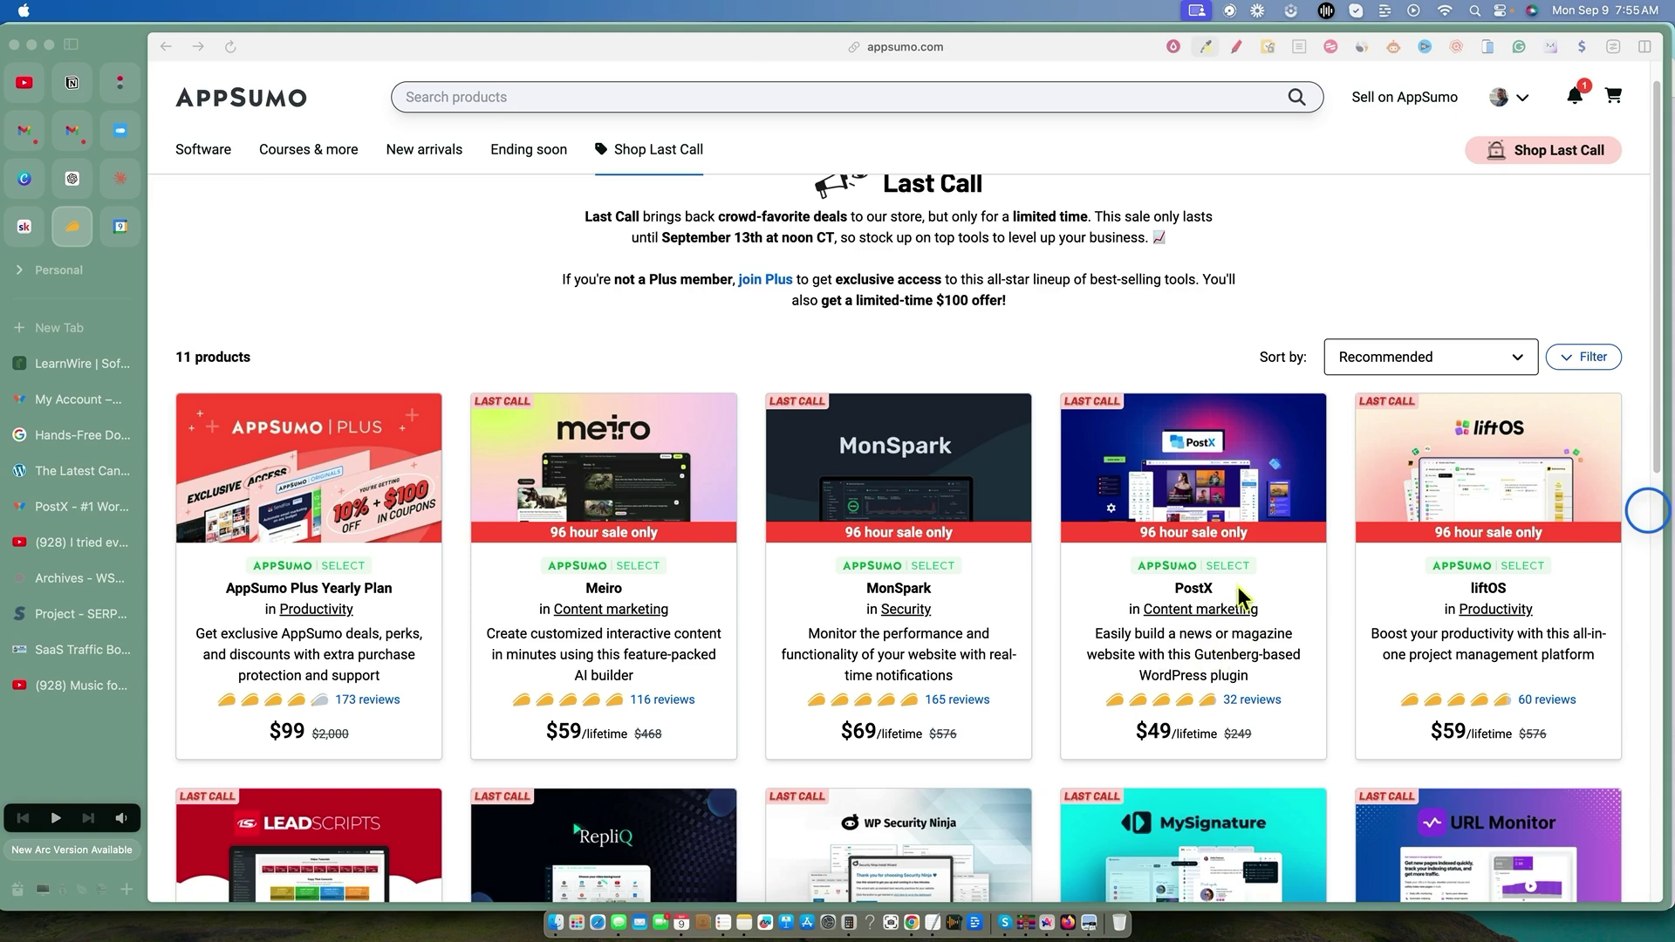
scroll(1241, 599, down, 2)
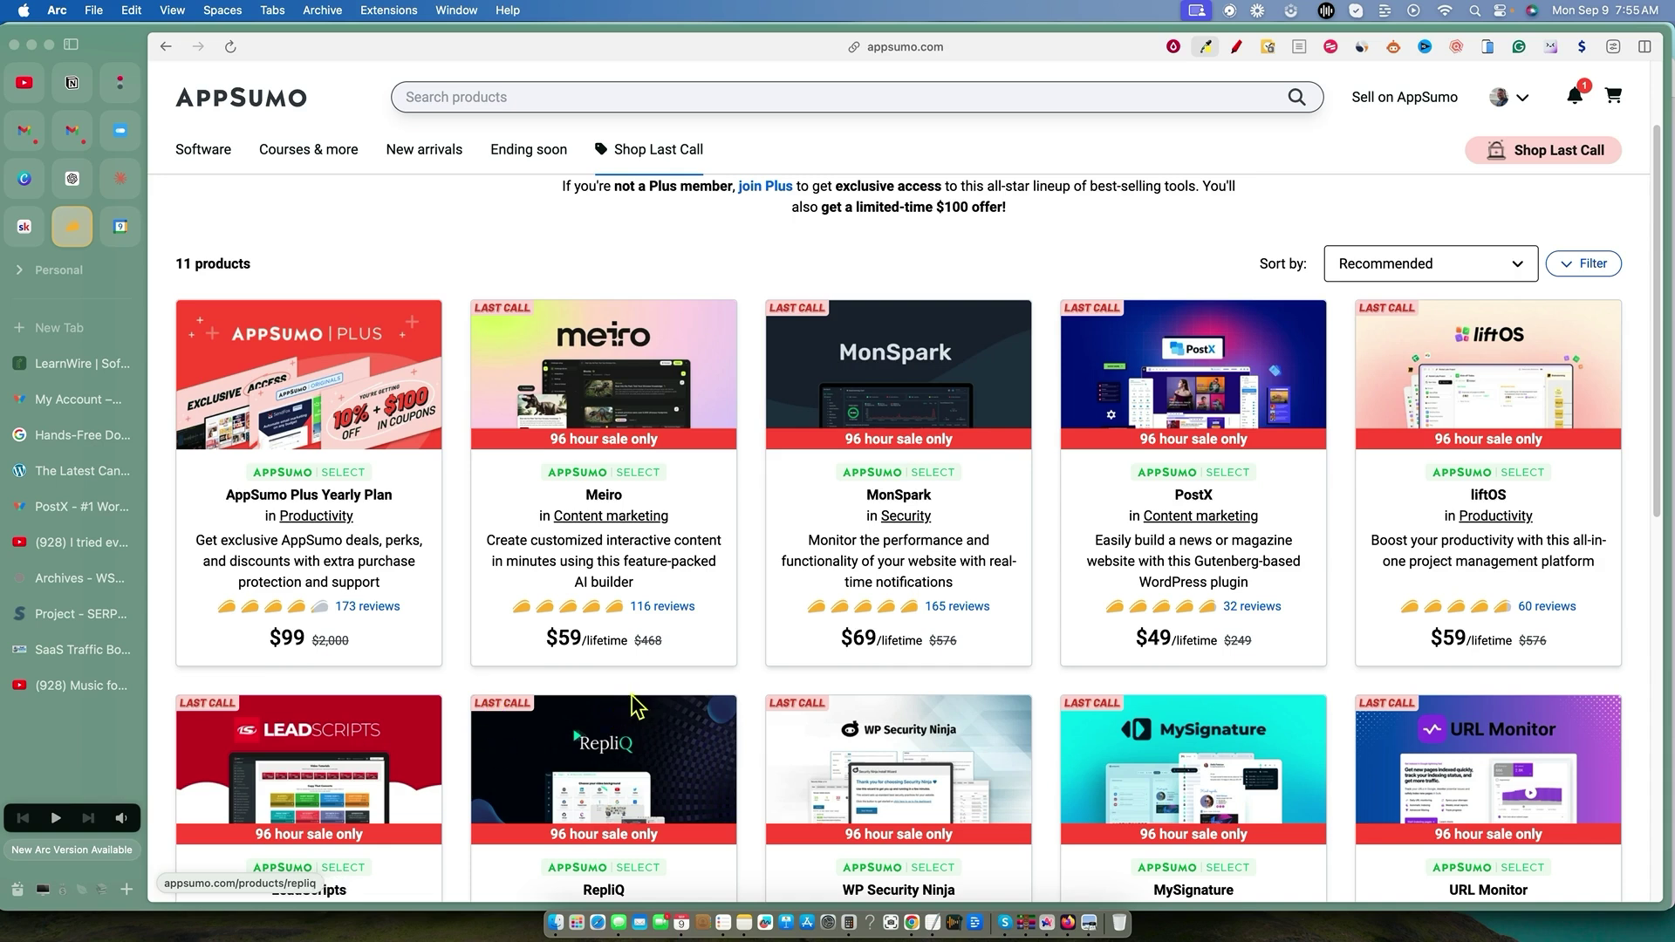
scroll(698, 630, down, 2)
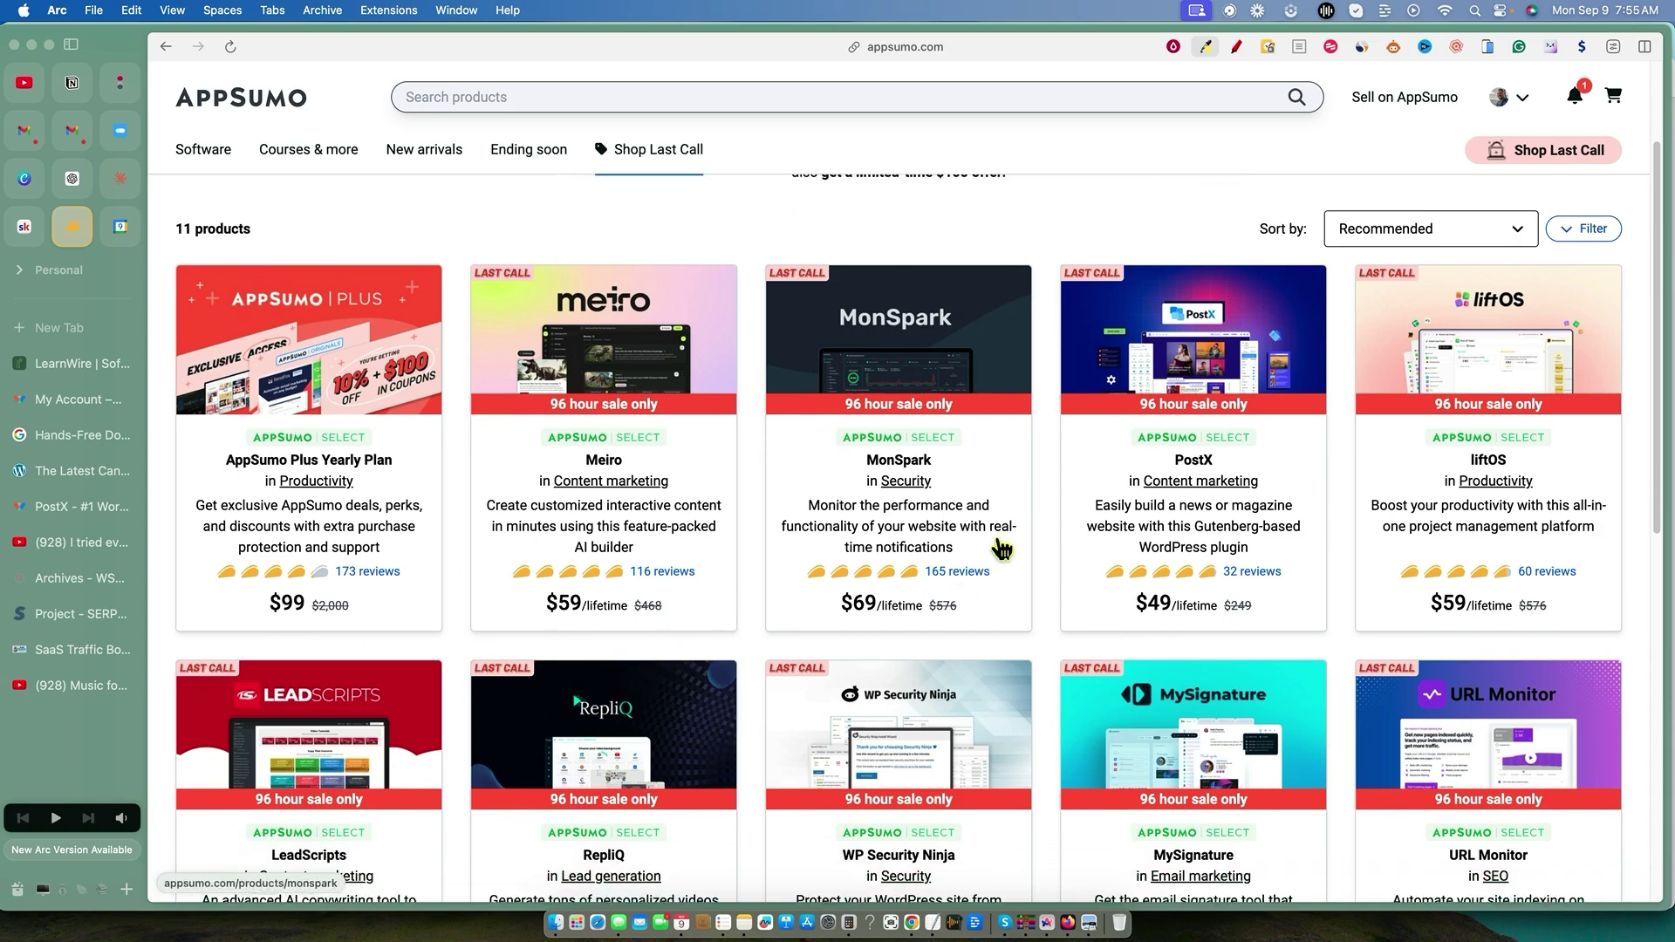
scroll(986, 616, down, 1)
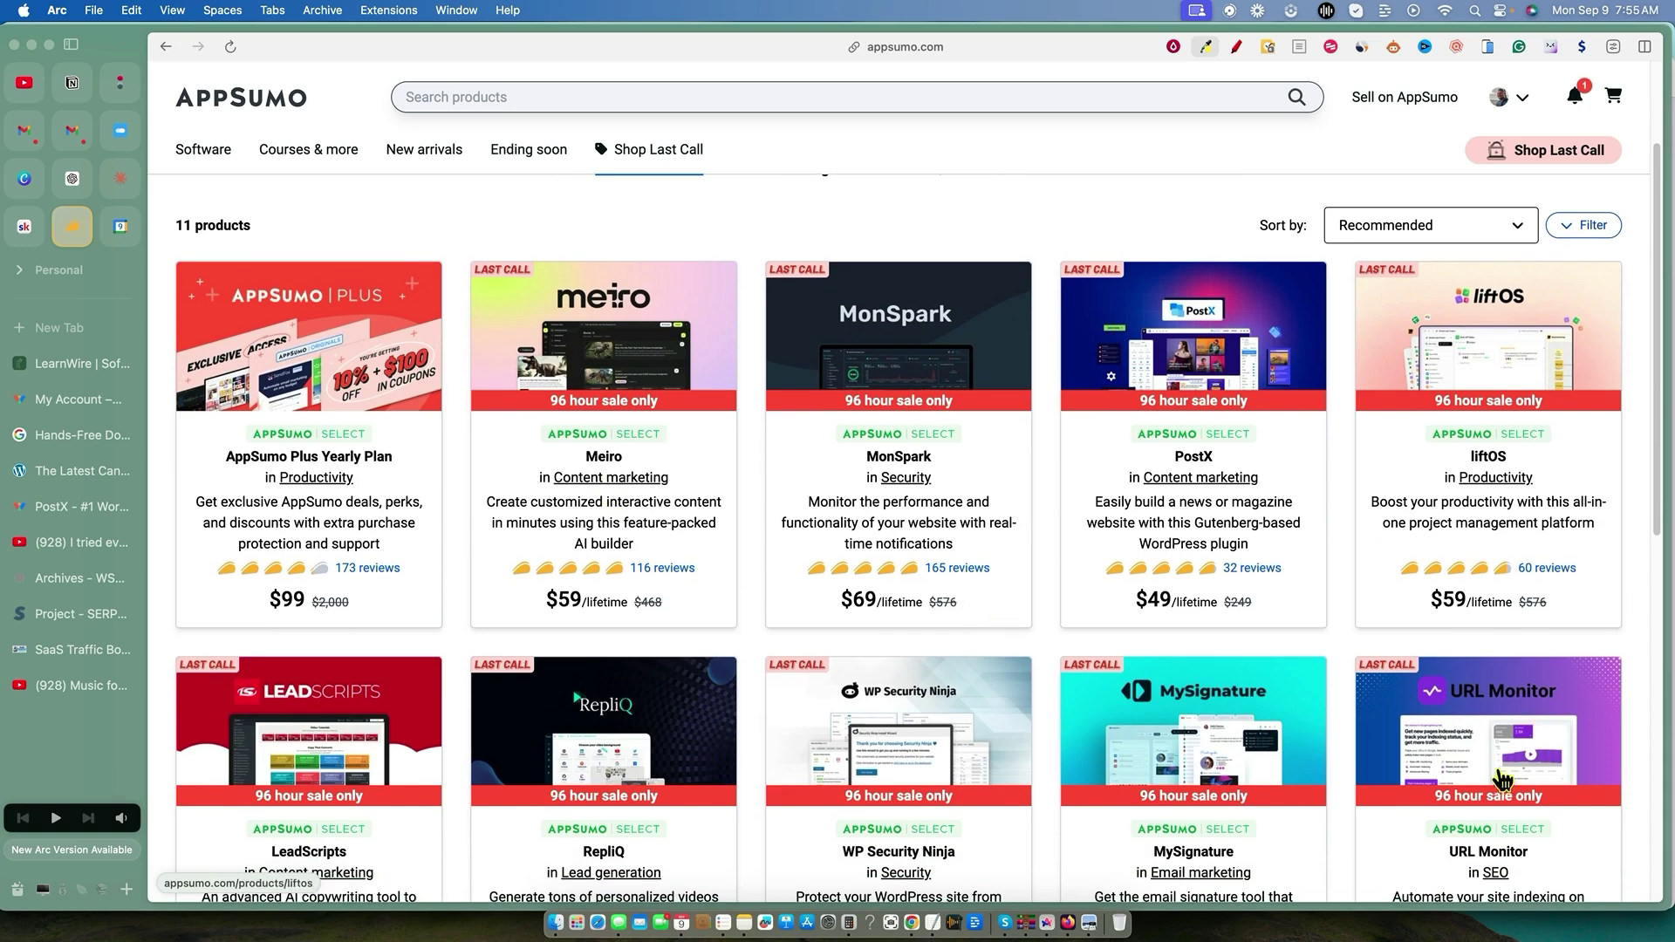
scroll(1499, 750, down, 1)
scroll(1511, 739, down, 2)
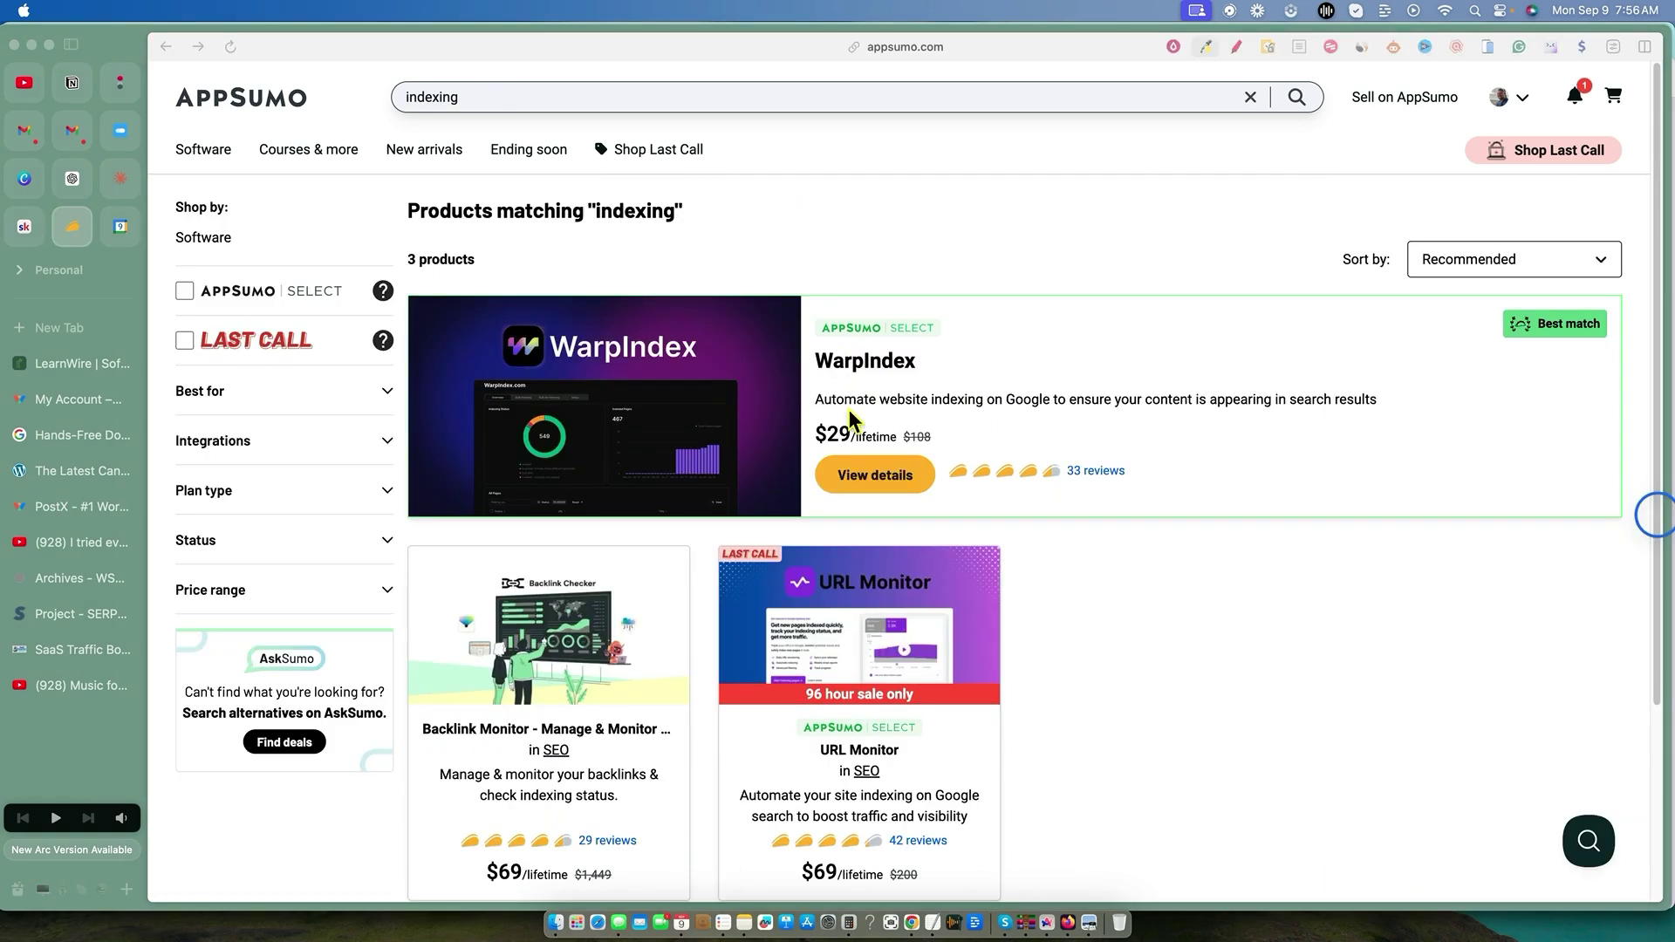
Review the WarpIndex lifetime deal page, then go back to the Last Call listing.
click(872, 370)
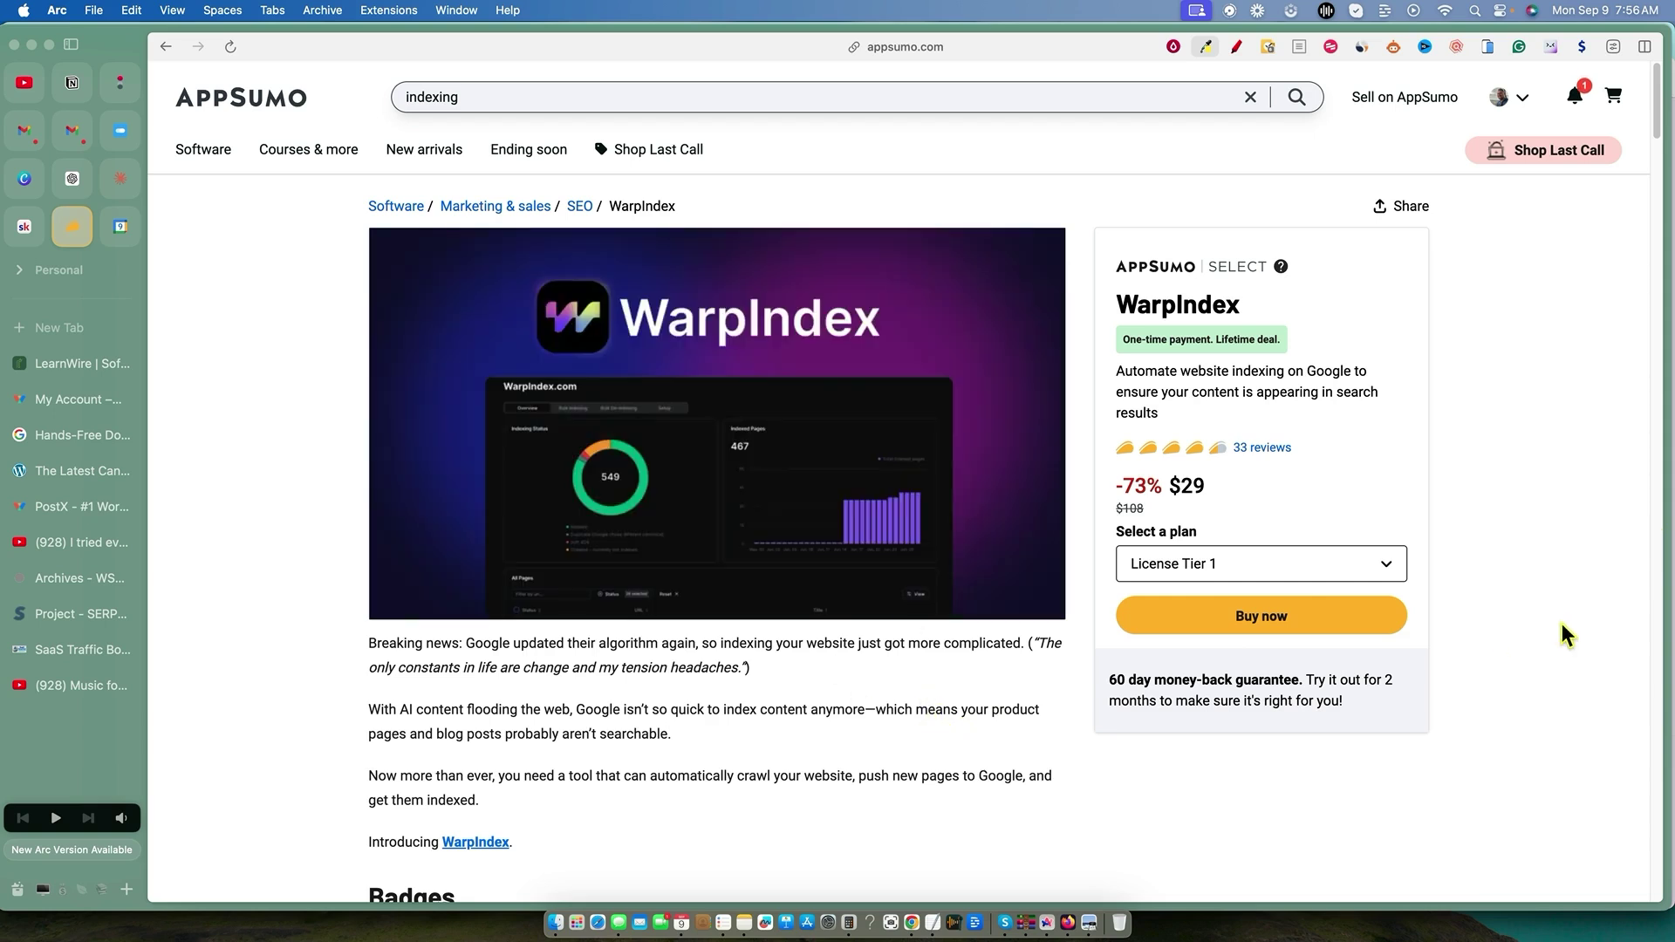
key(super+bracketleft)
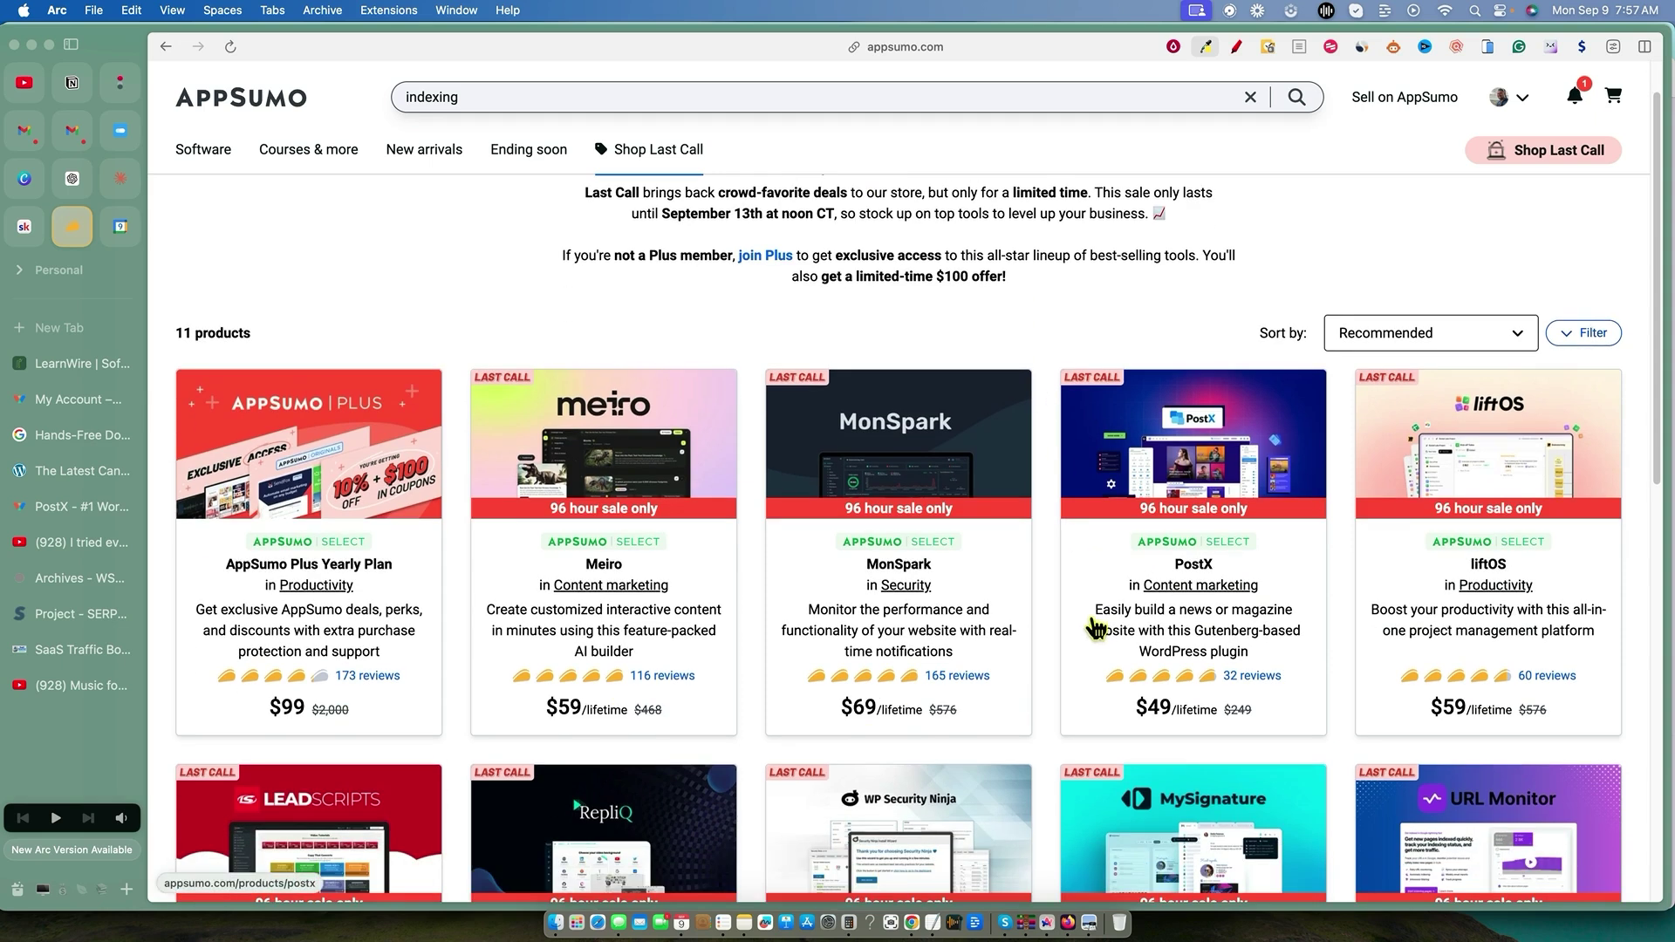
Scroll through the Last Call product grid and back up to the top.
scroll(1056, 645, down, 3)
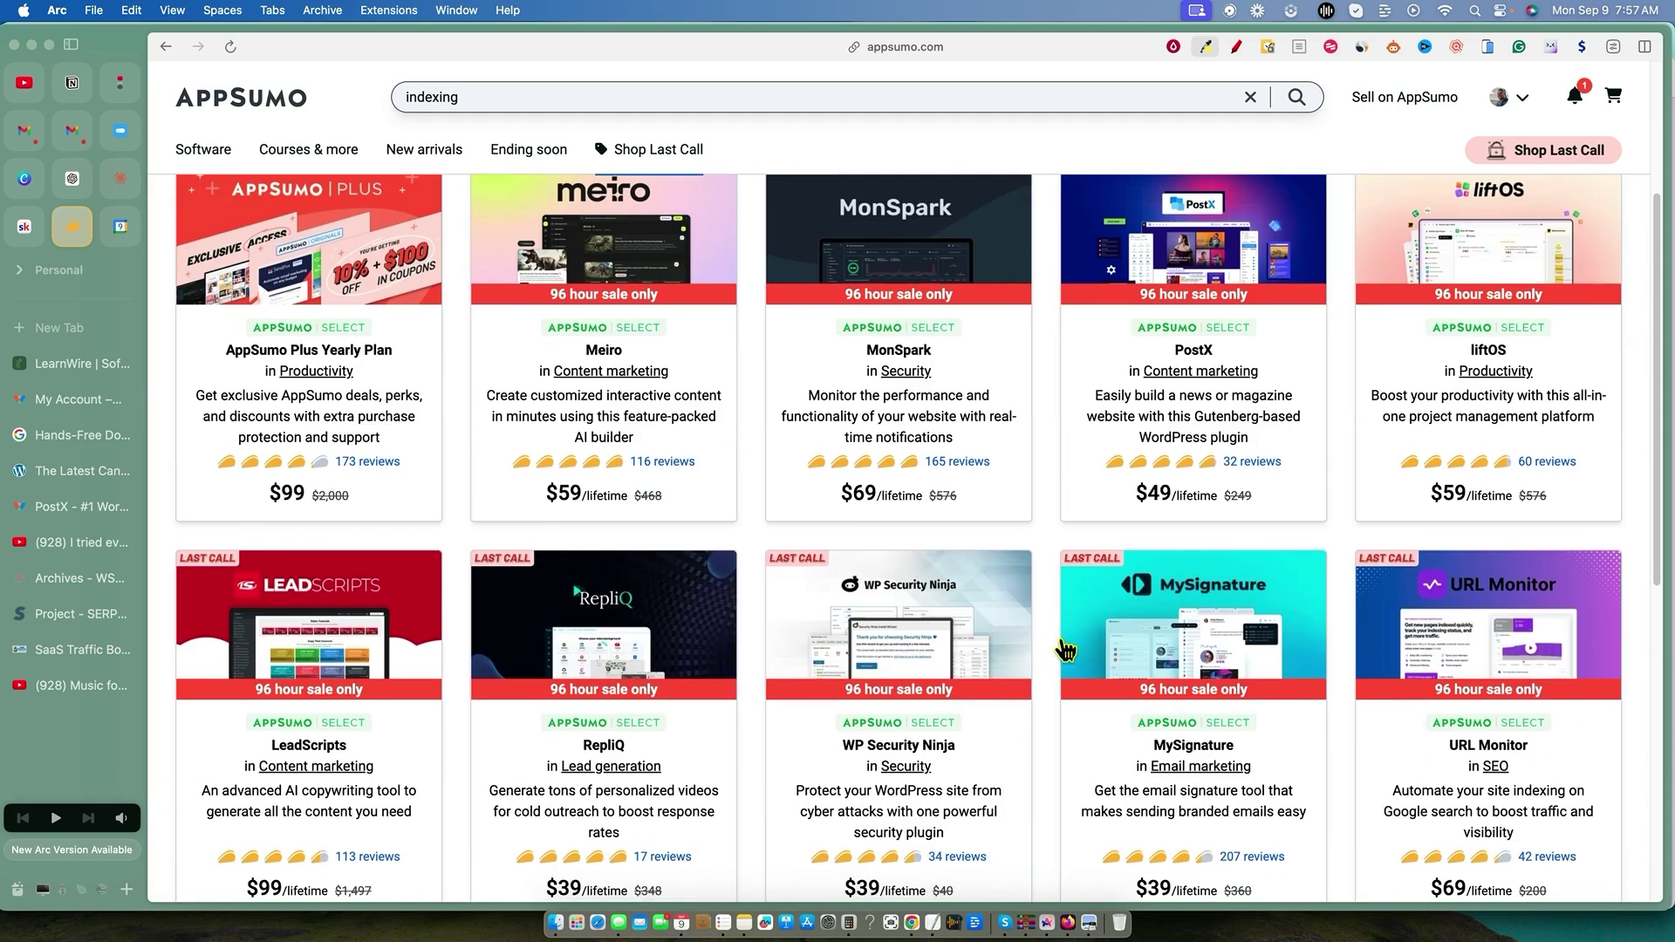
scroll(1064, 650, up, 1)
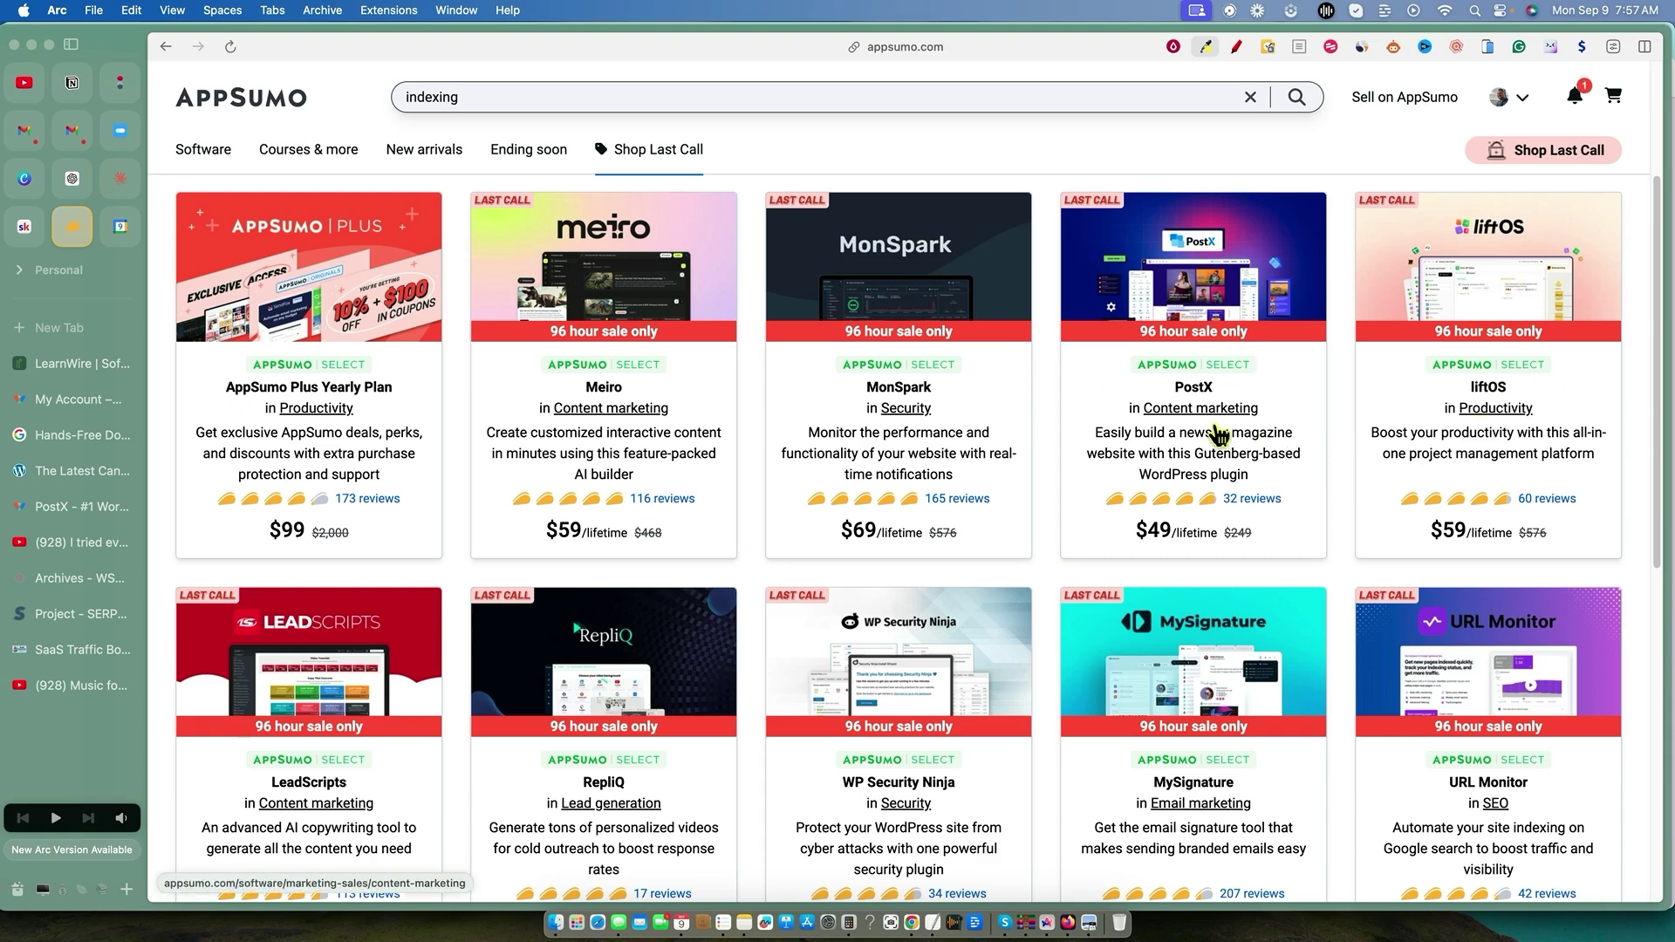
scroll(1213, 410, down, 1)
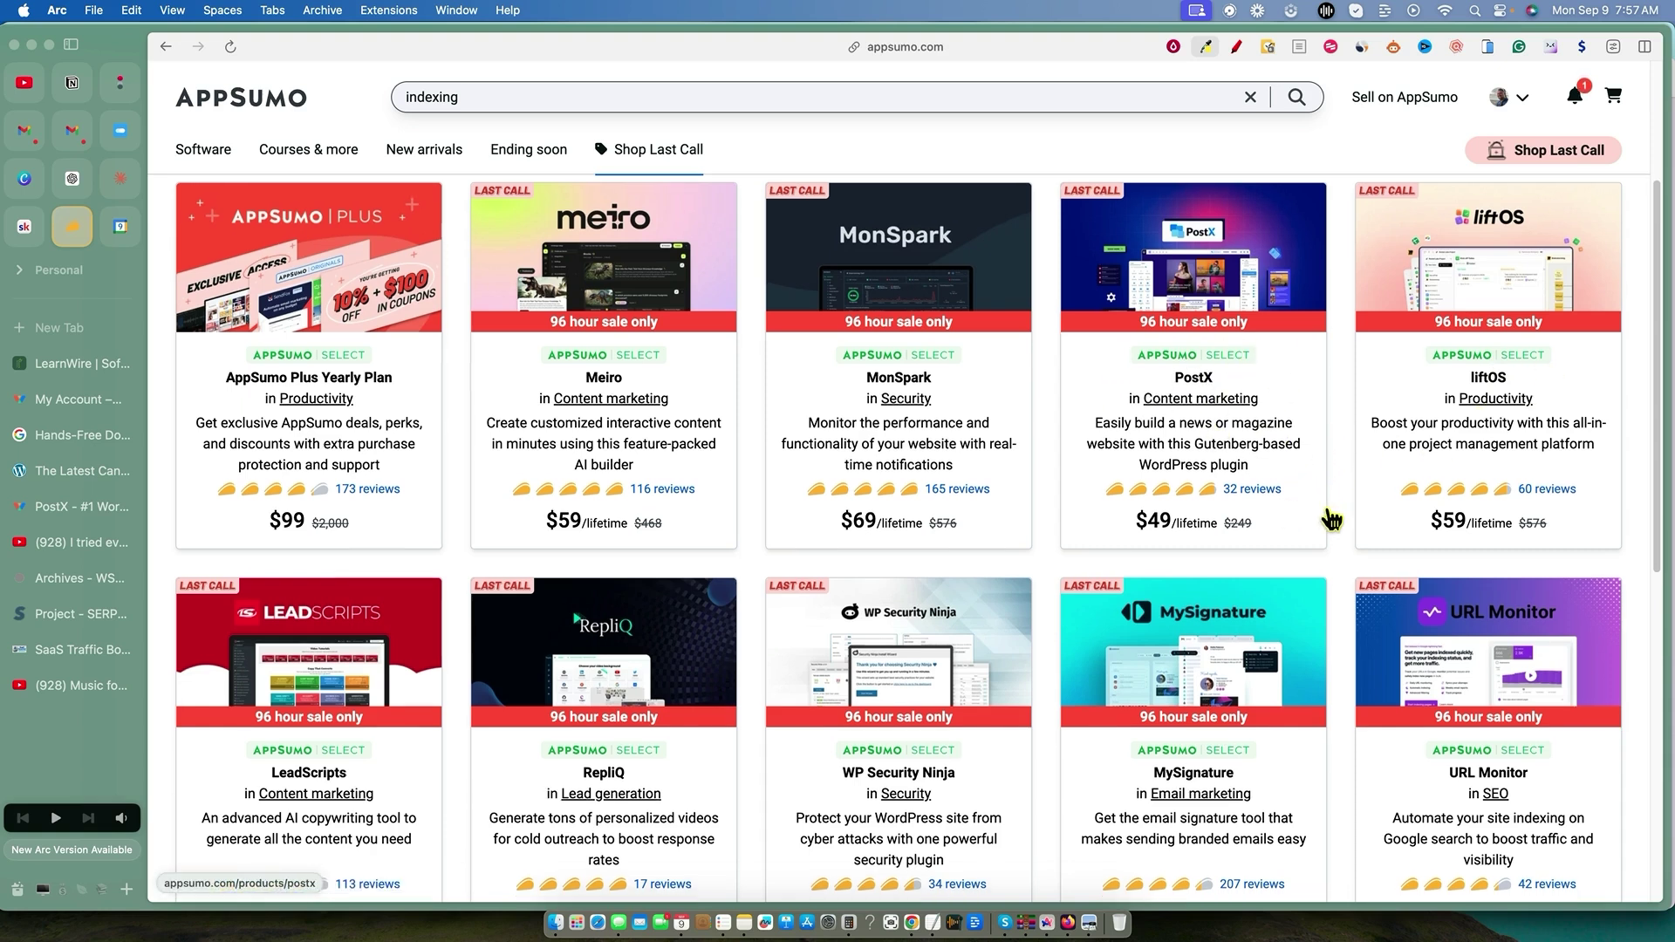
scroll(610, 726, down, 3)
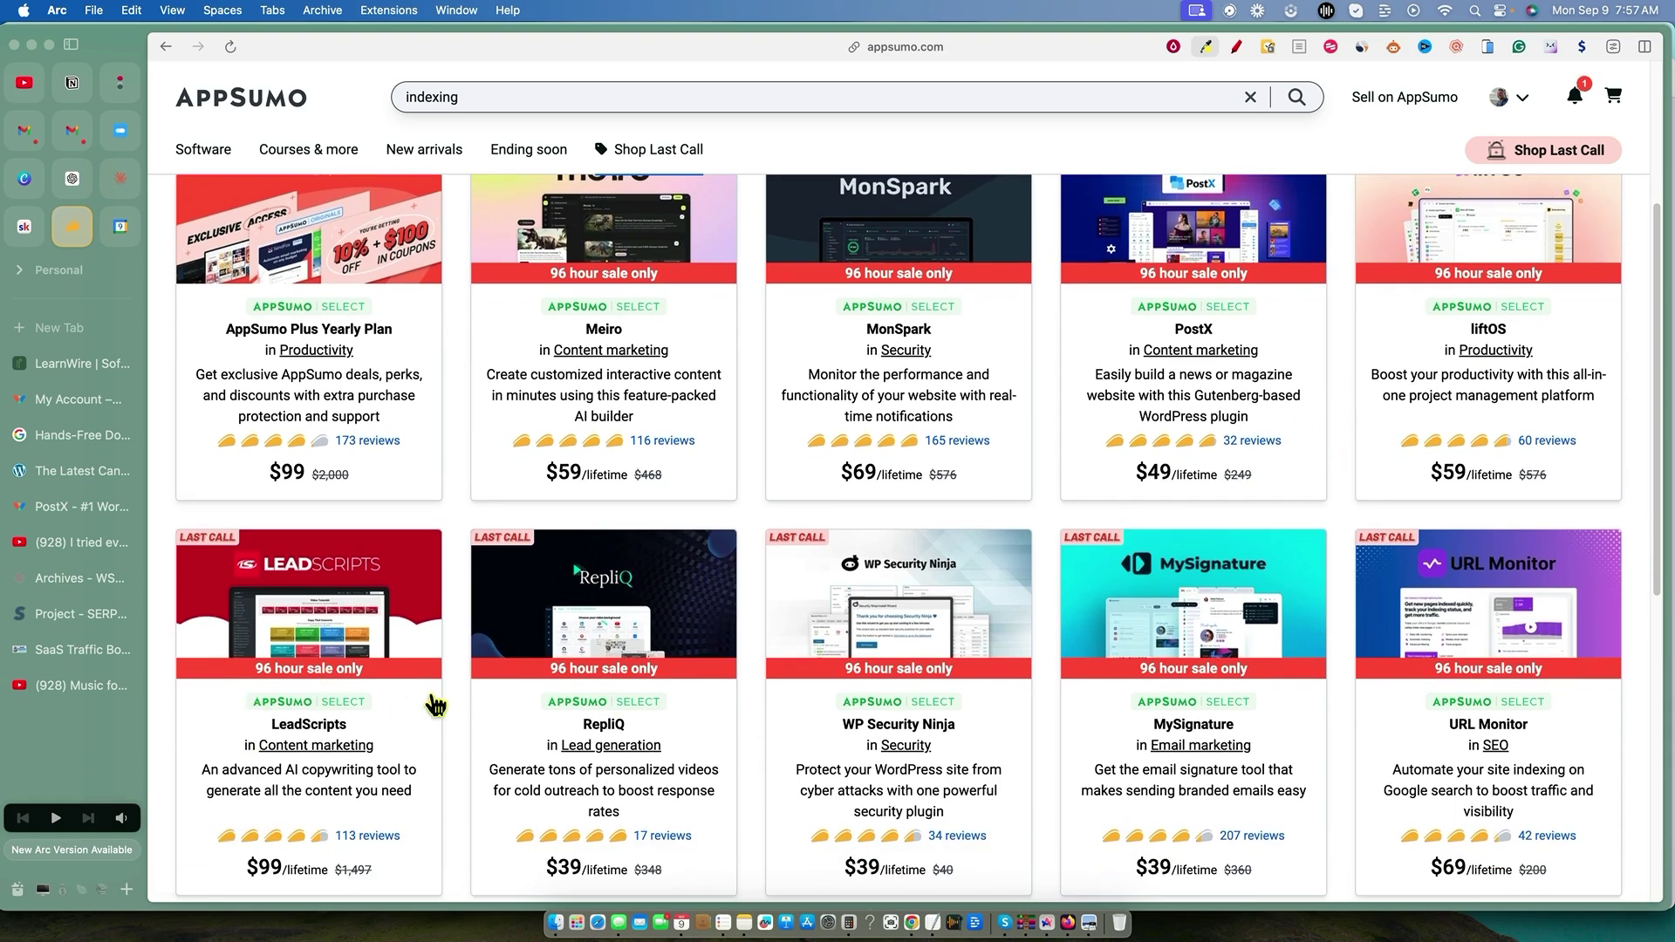
scroll(436, 705, down, 5)
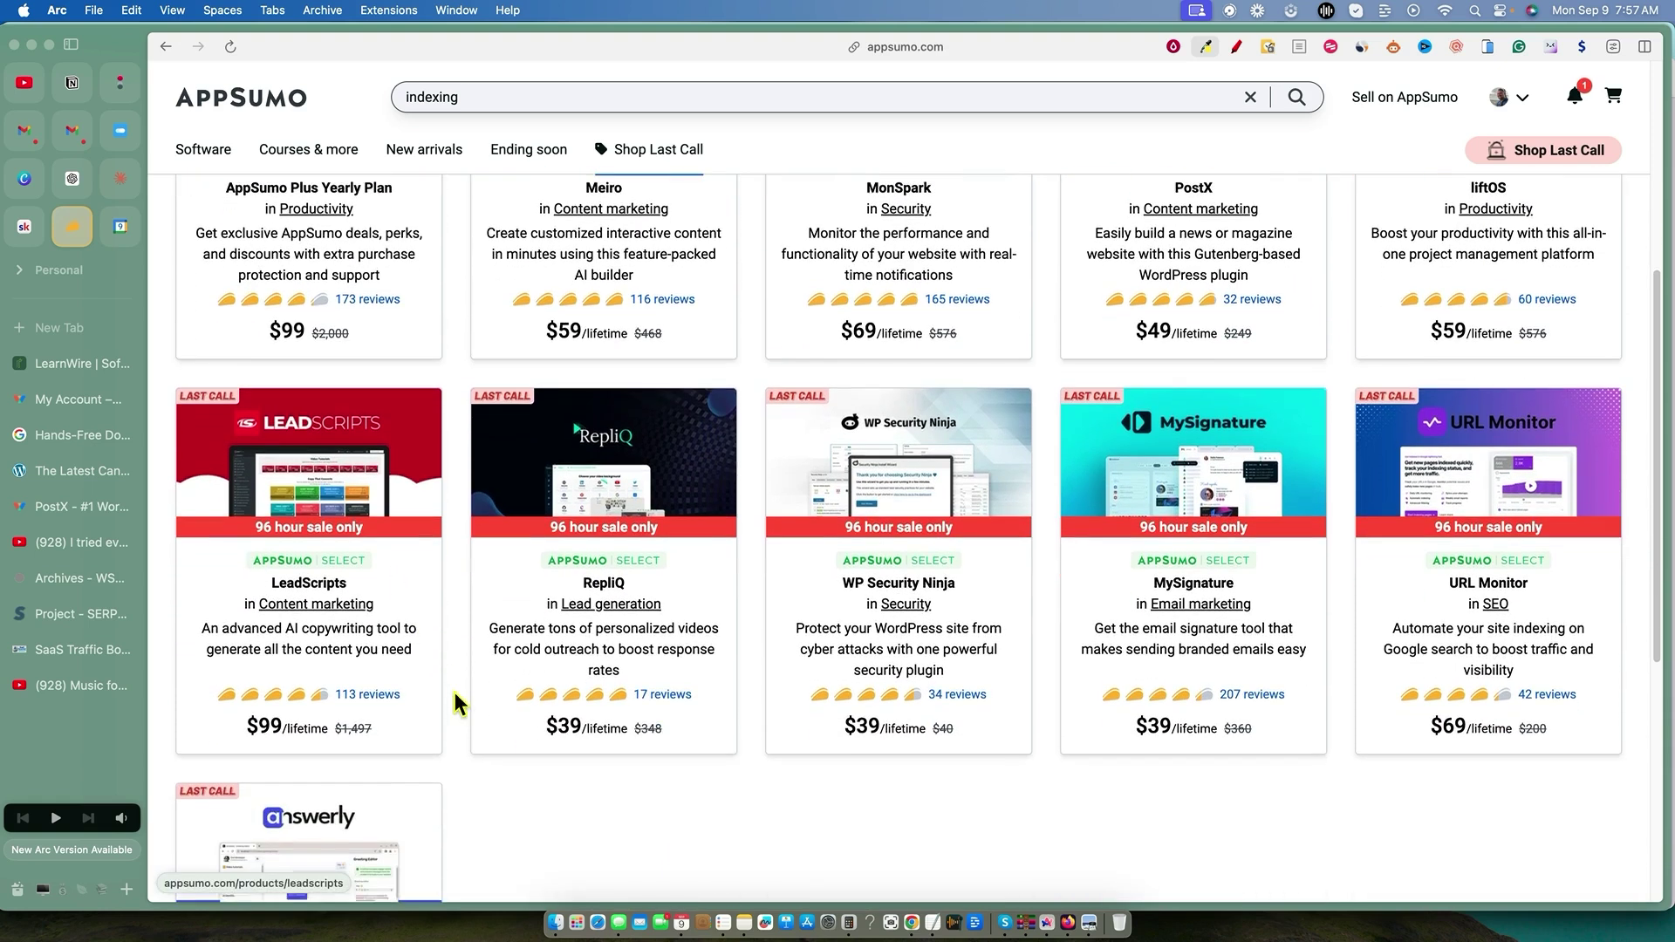
scroll(1054, 695, down, 5)
scroll(1047, 695, up, 6)
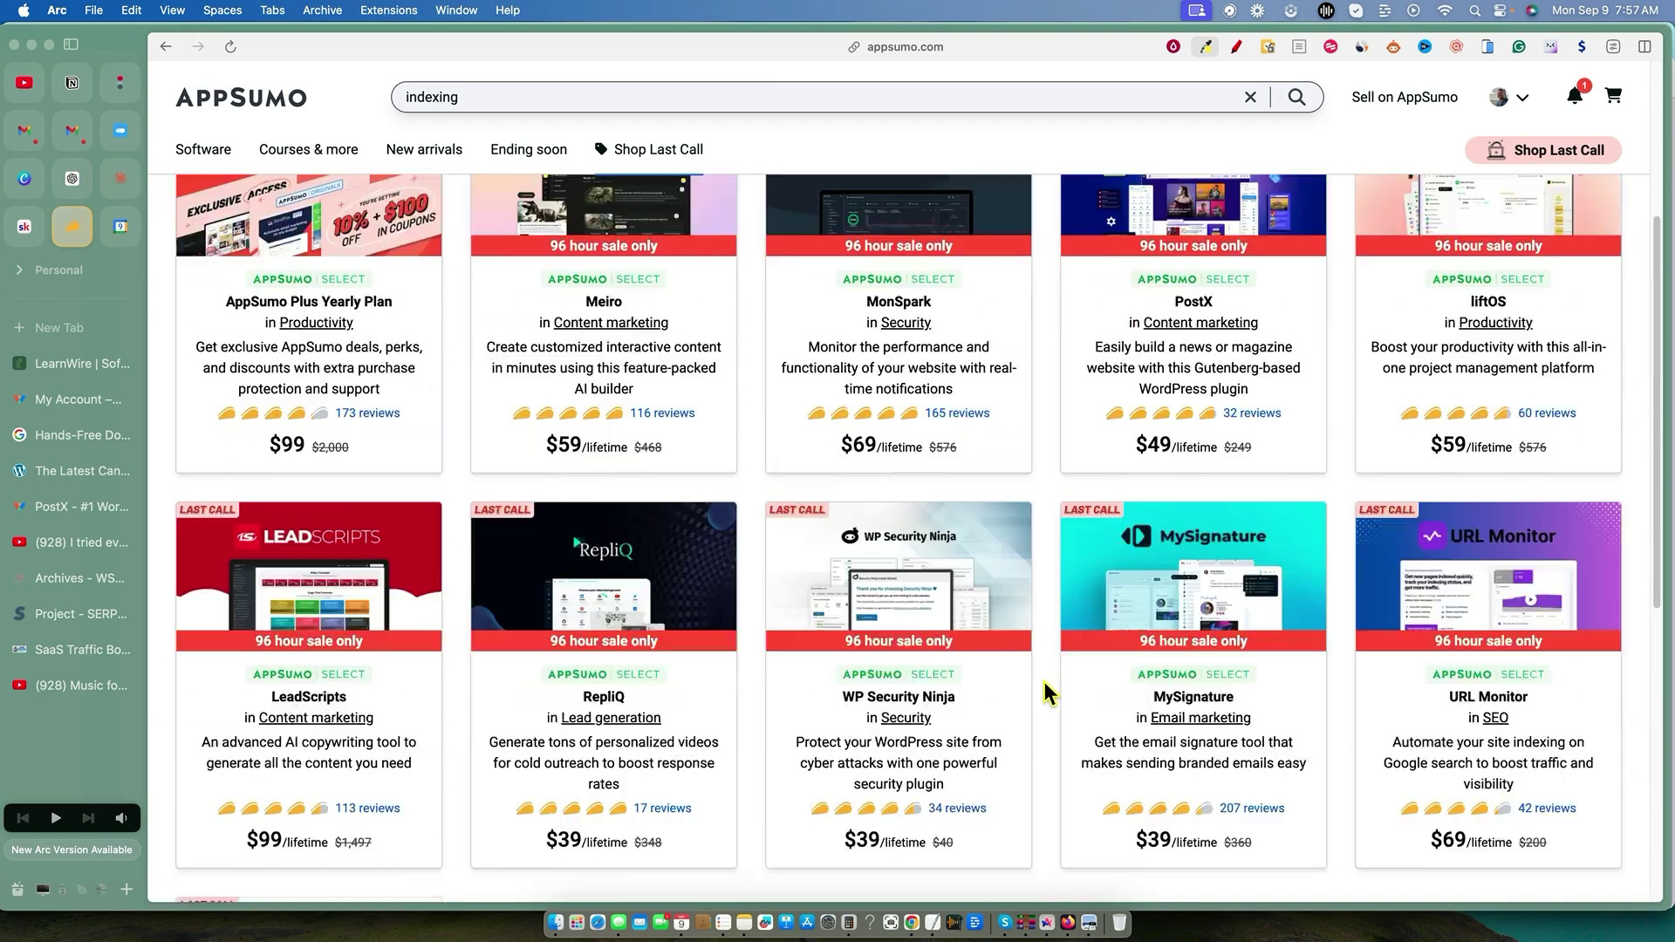
scroll(1047, 694, up, 5)
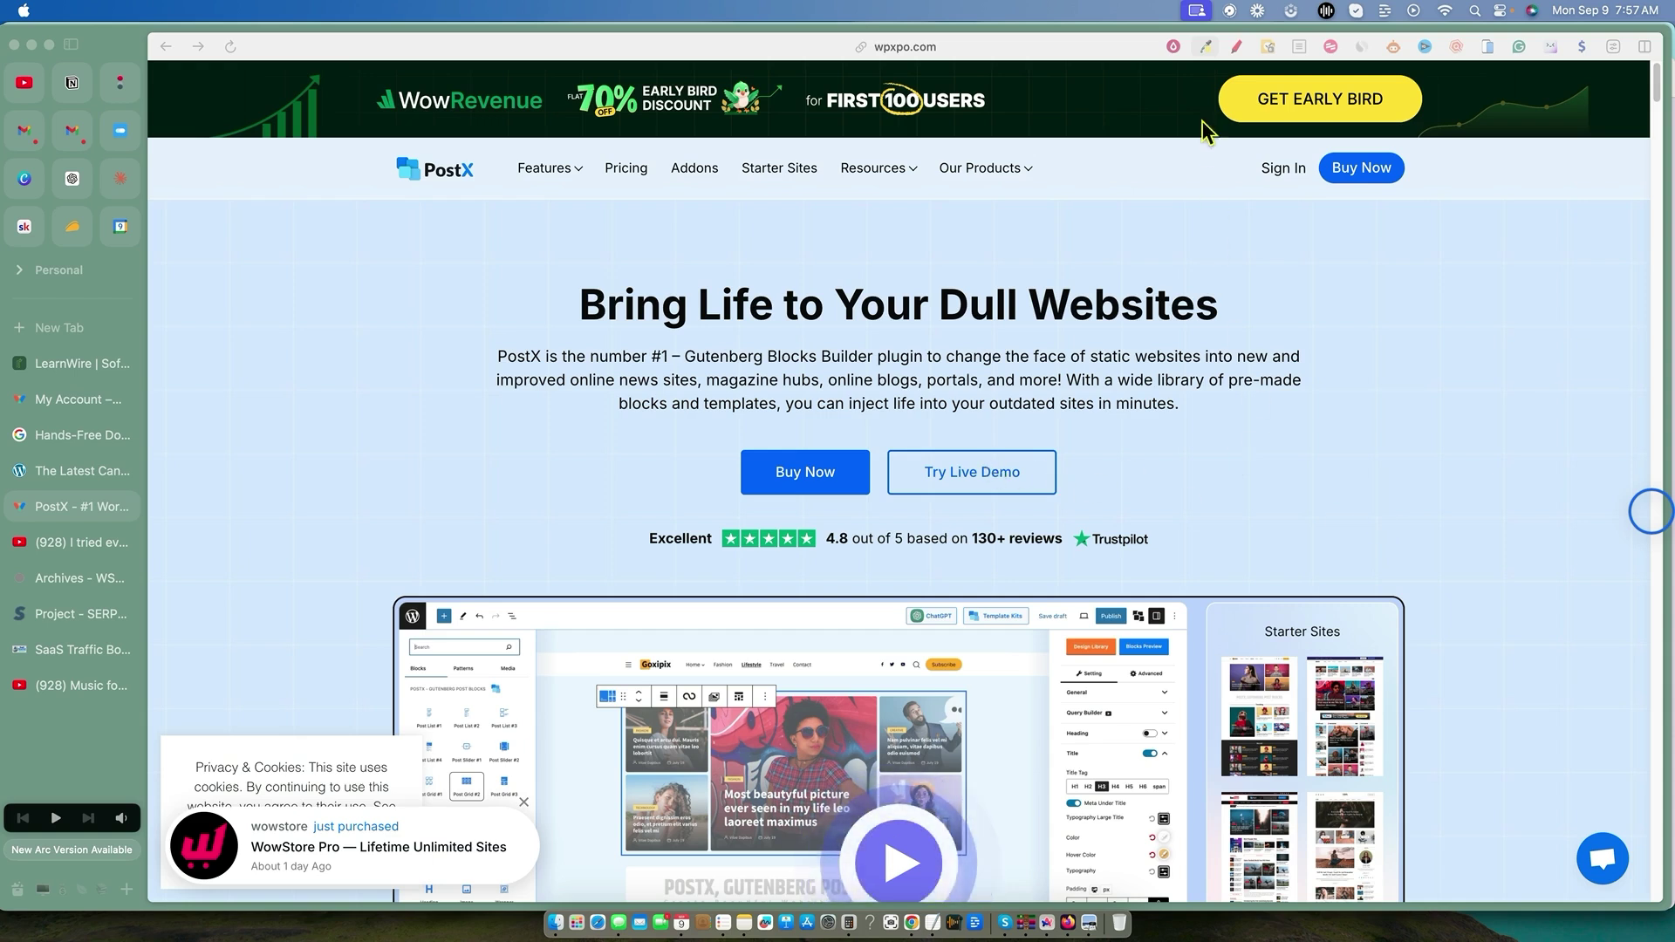
Check wpxpo.com traffic stats in Similarweb, then accept the site's cookie notice.
click(1364, 48)
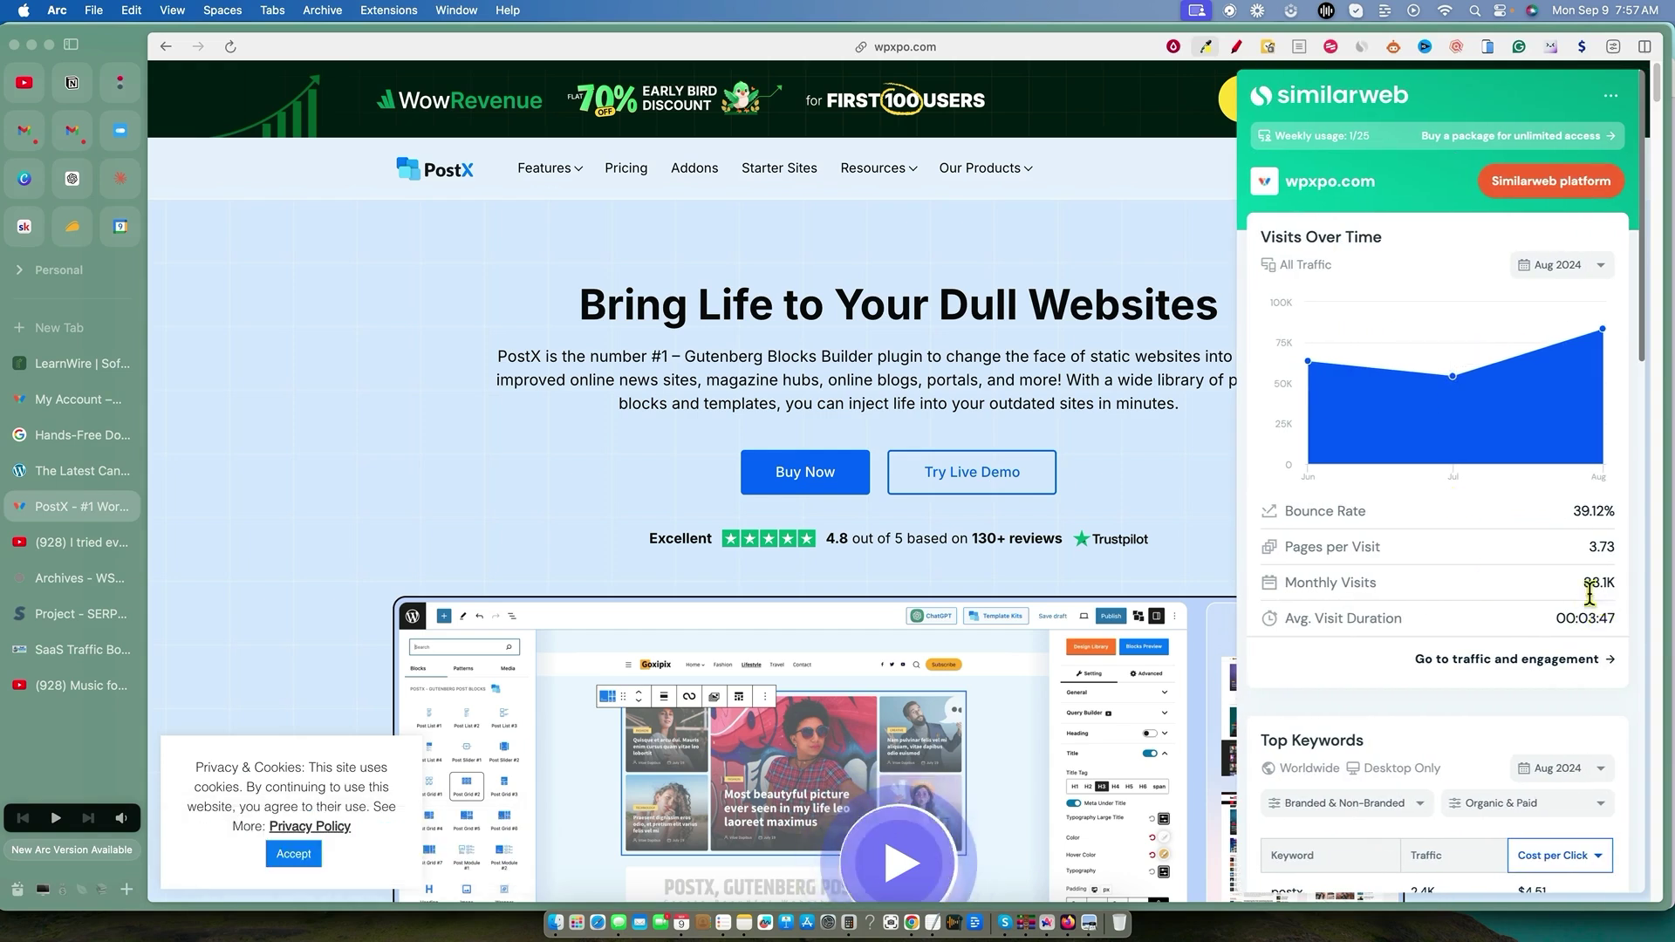
click(410, 278)
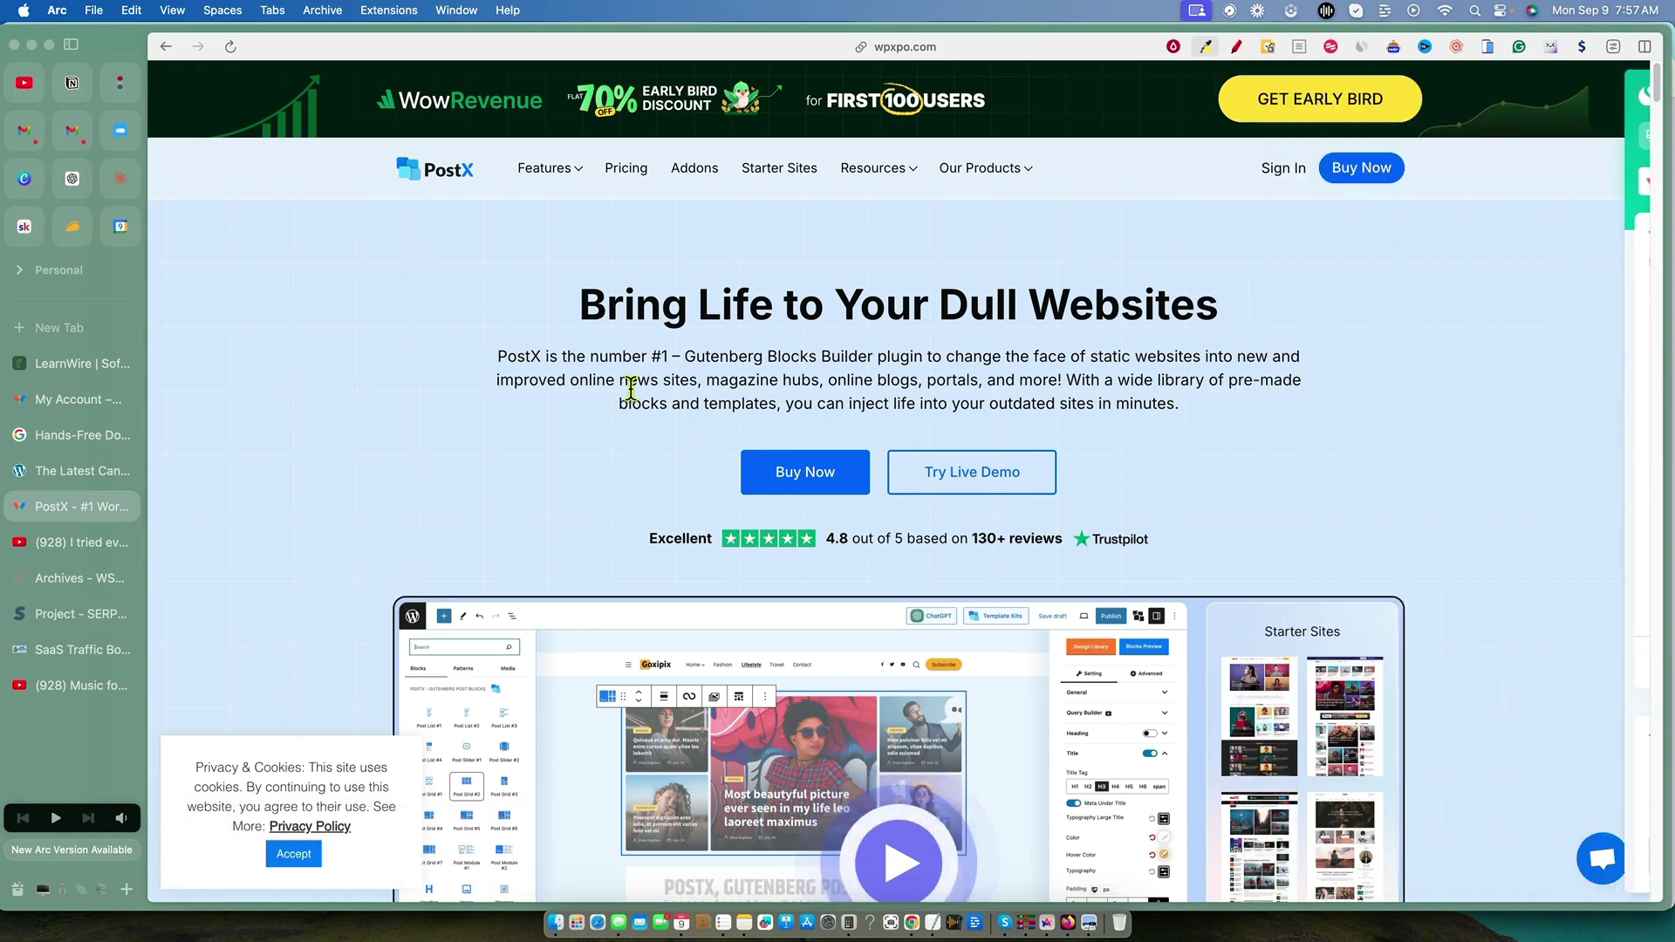
click(300, 853)
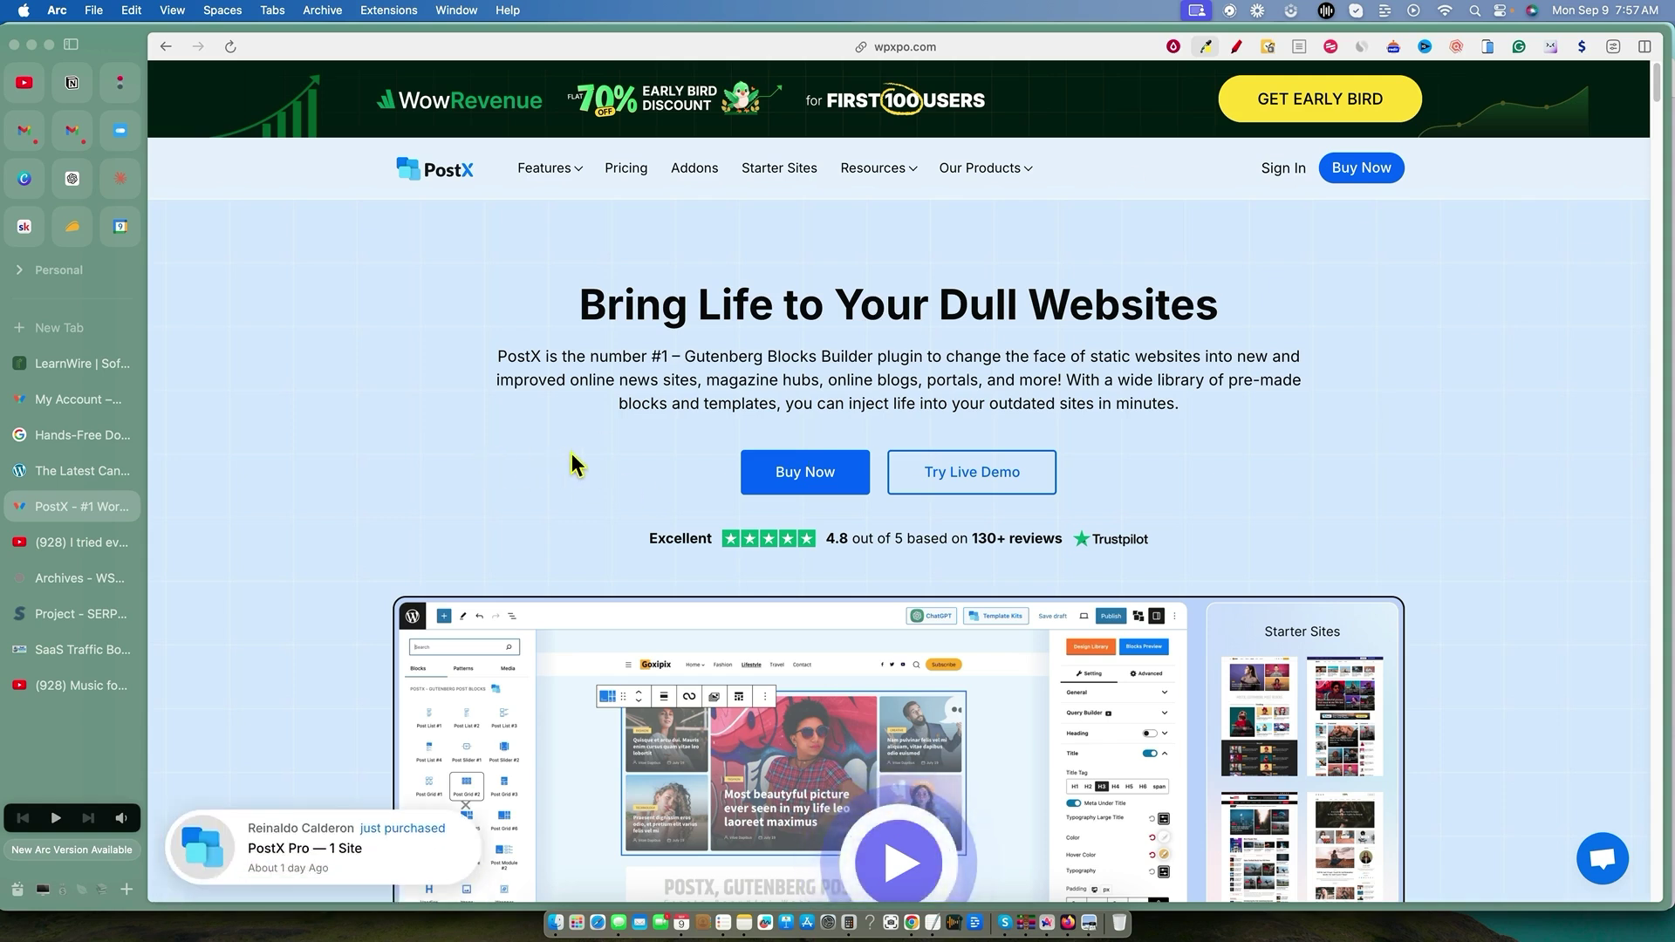
Scroll down to the Flexible Pricing Plans, showing yearly licenses from $44 to $134.
scroll(619, 456, down, 1)
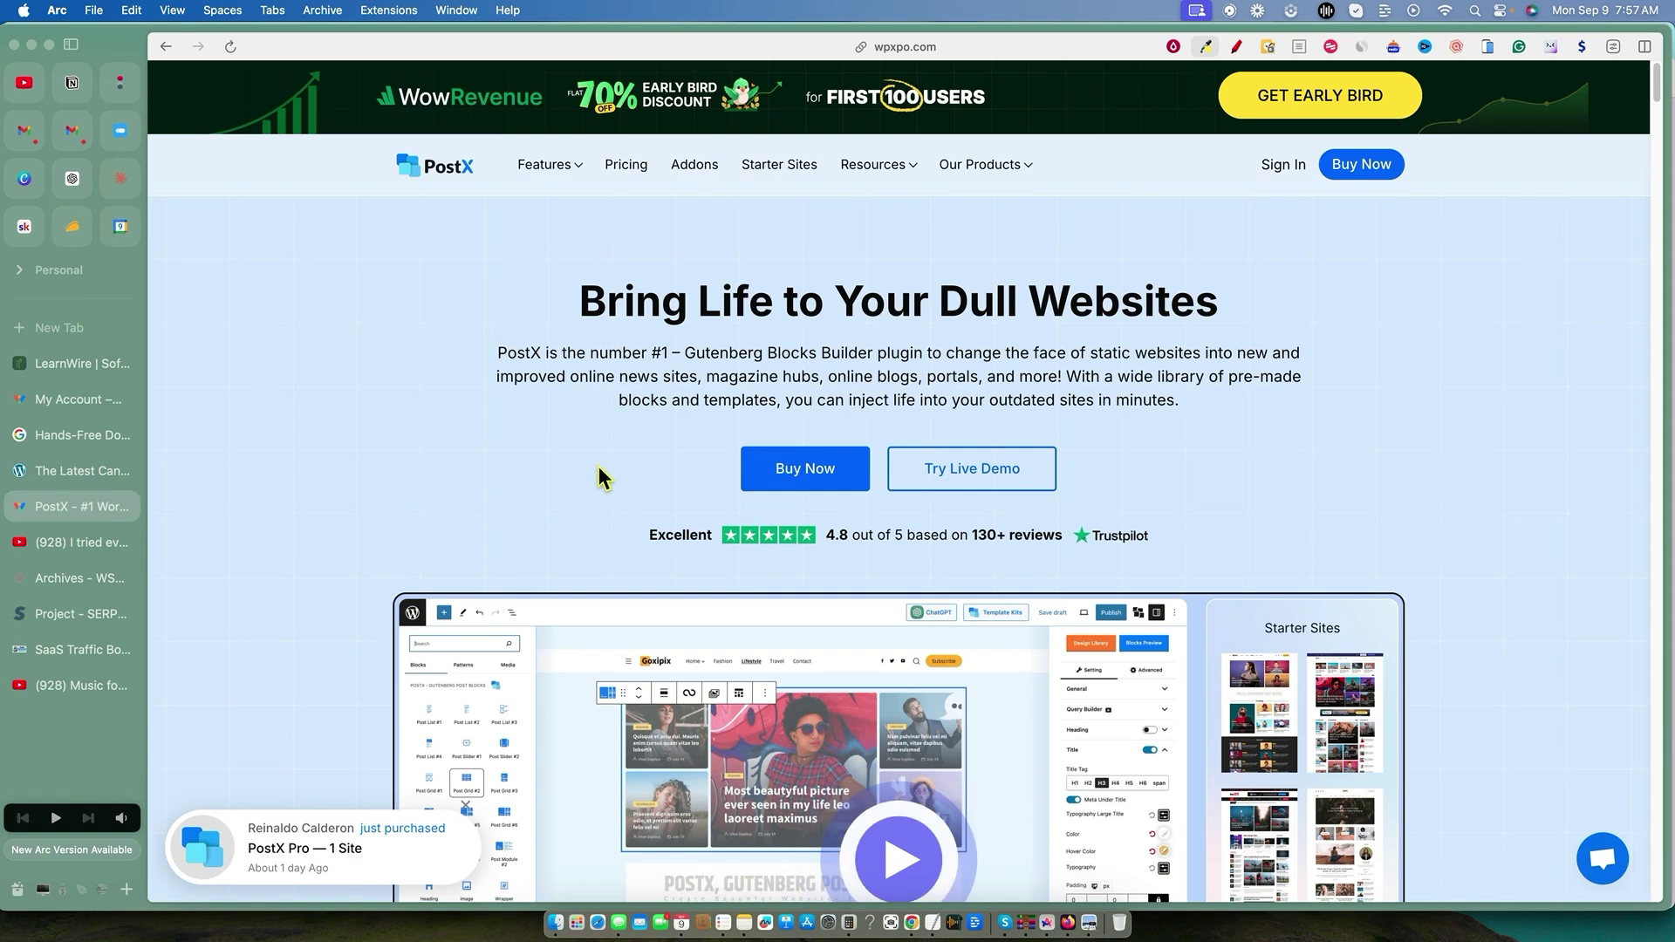
scroll(617, 475, down, 10)
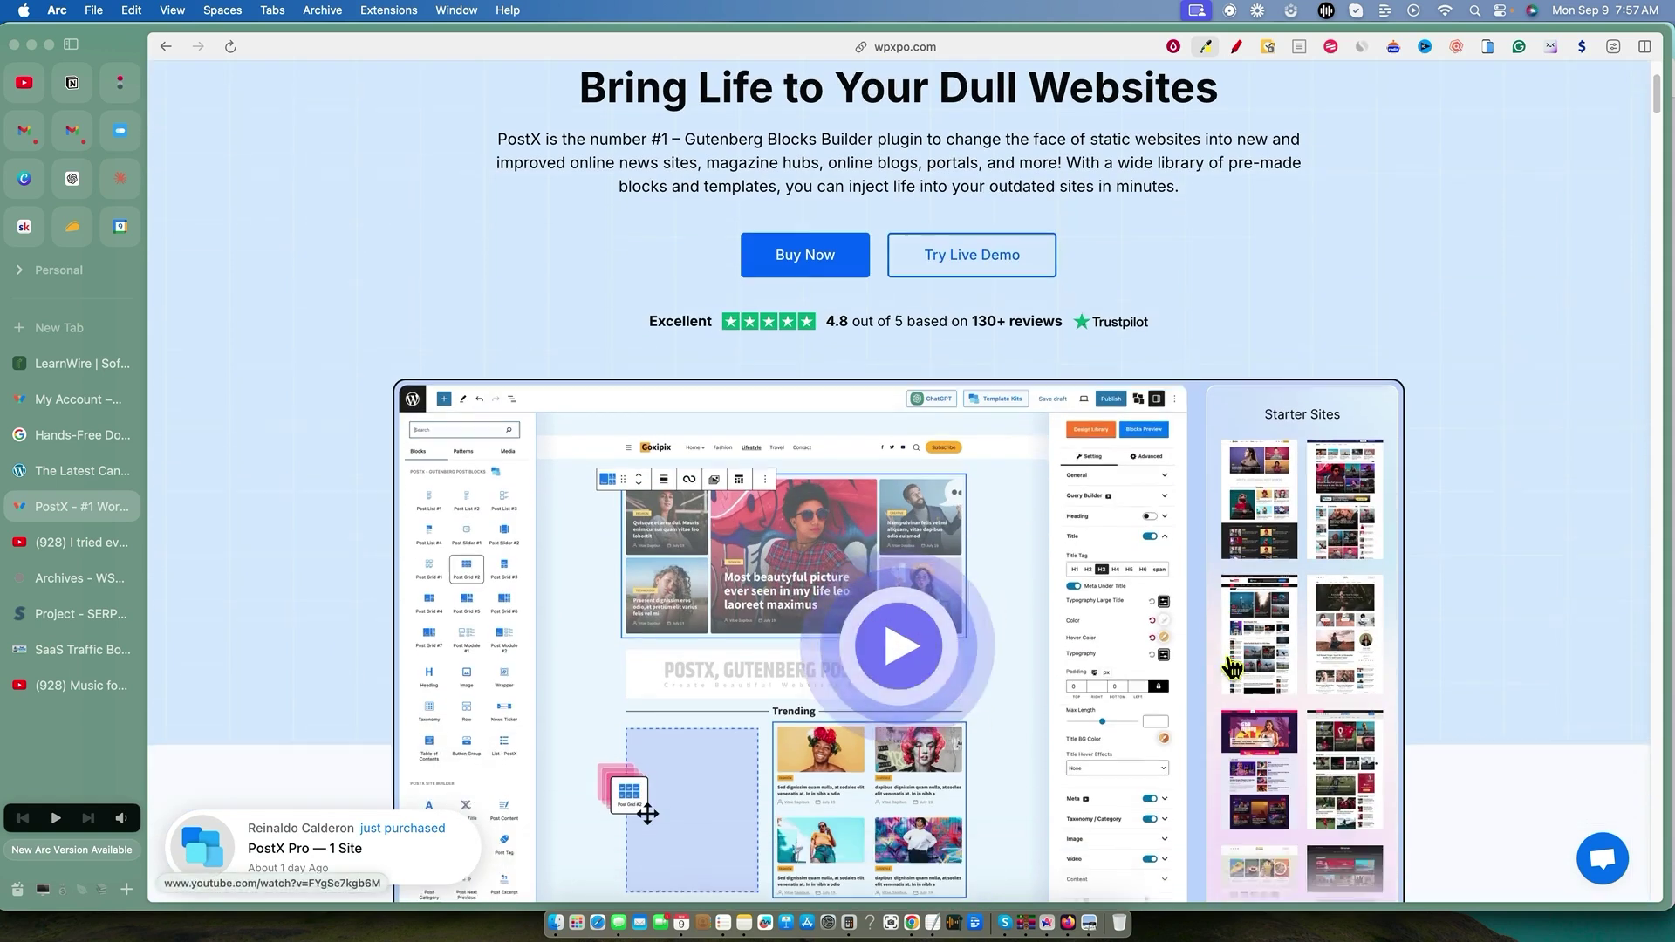
scroll(1227, 659, down, 3)
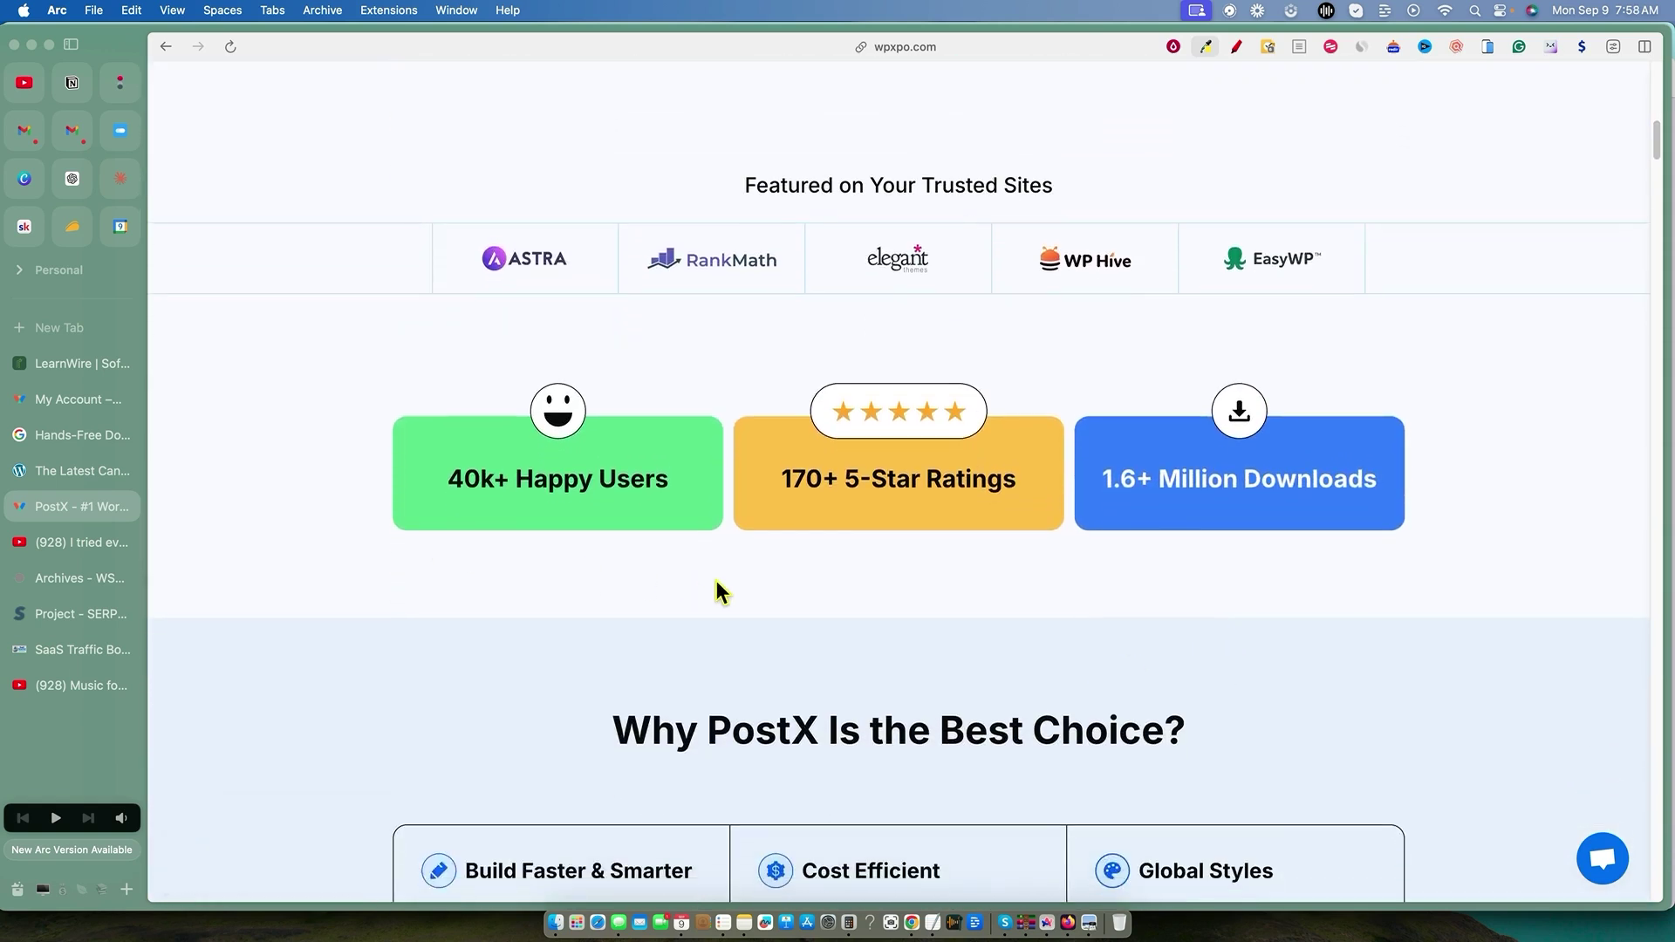
scroll(719, 584, down, 10)
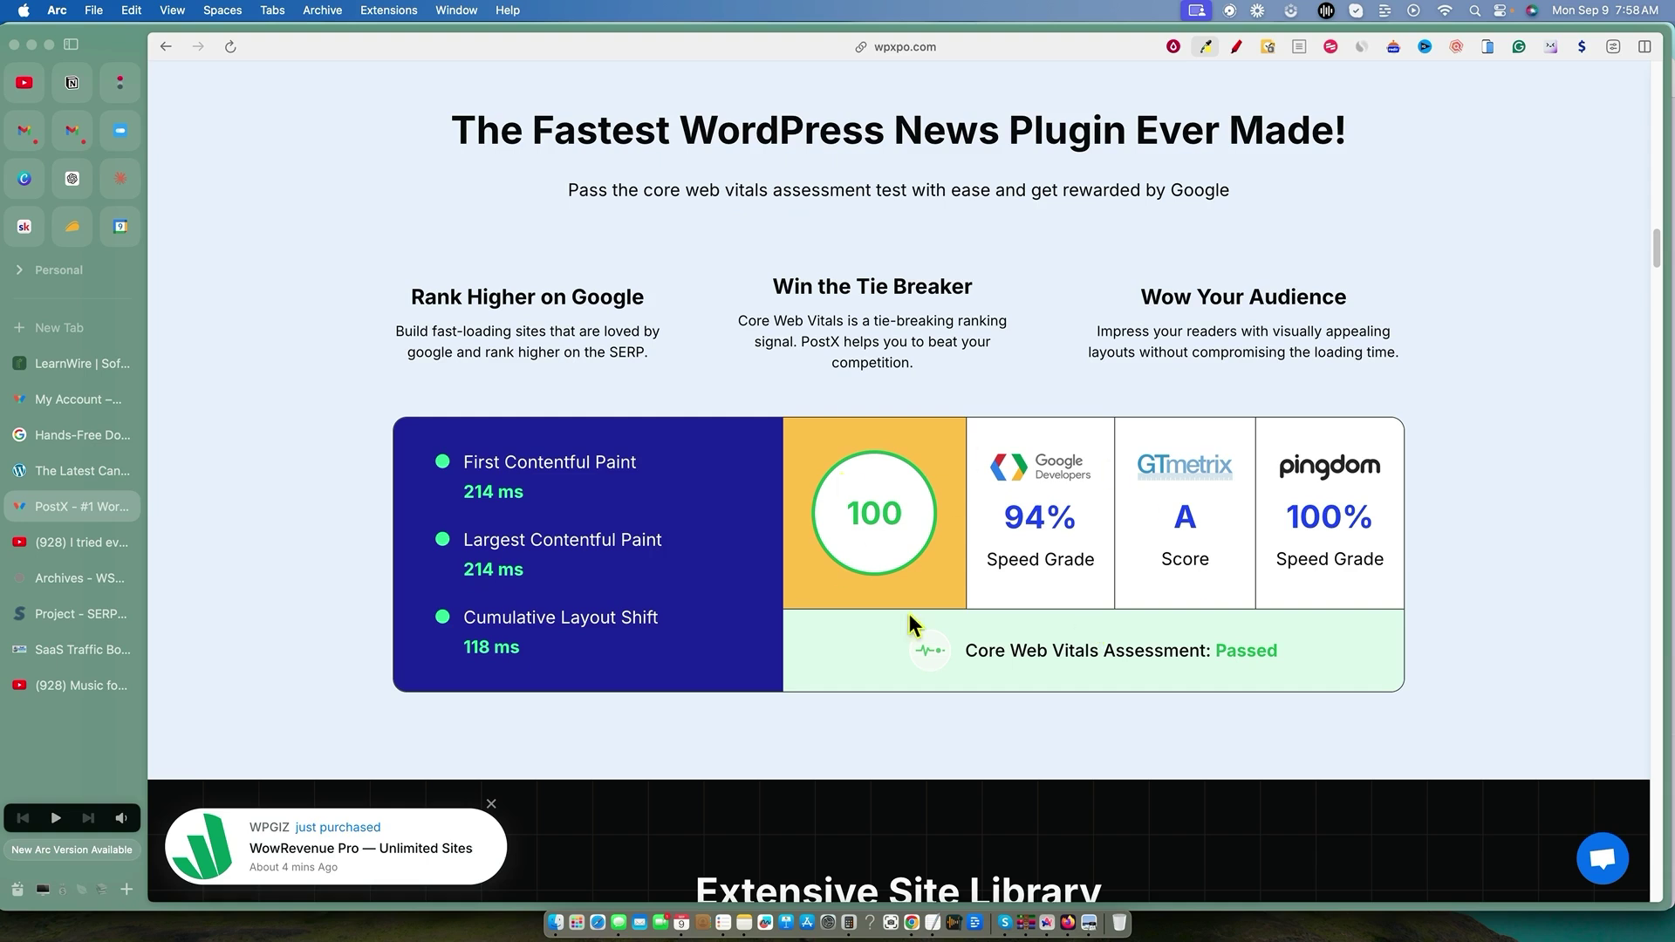
scroll(894, 623, down, 8)
scroll(1082, 611, down, 20)
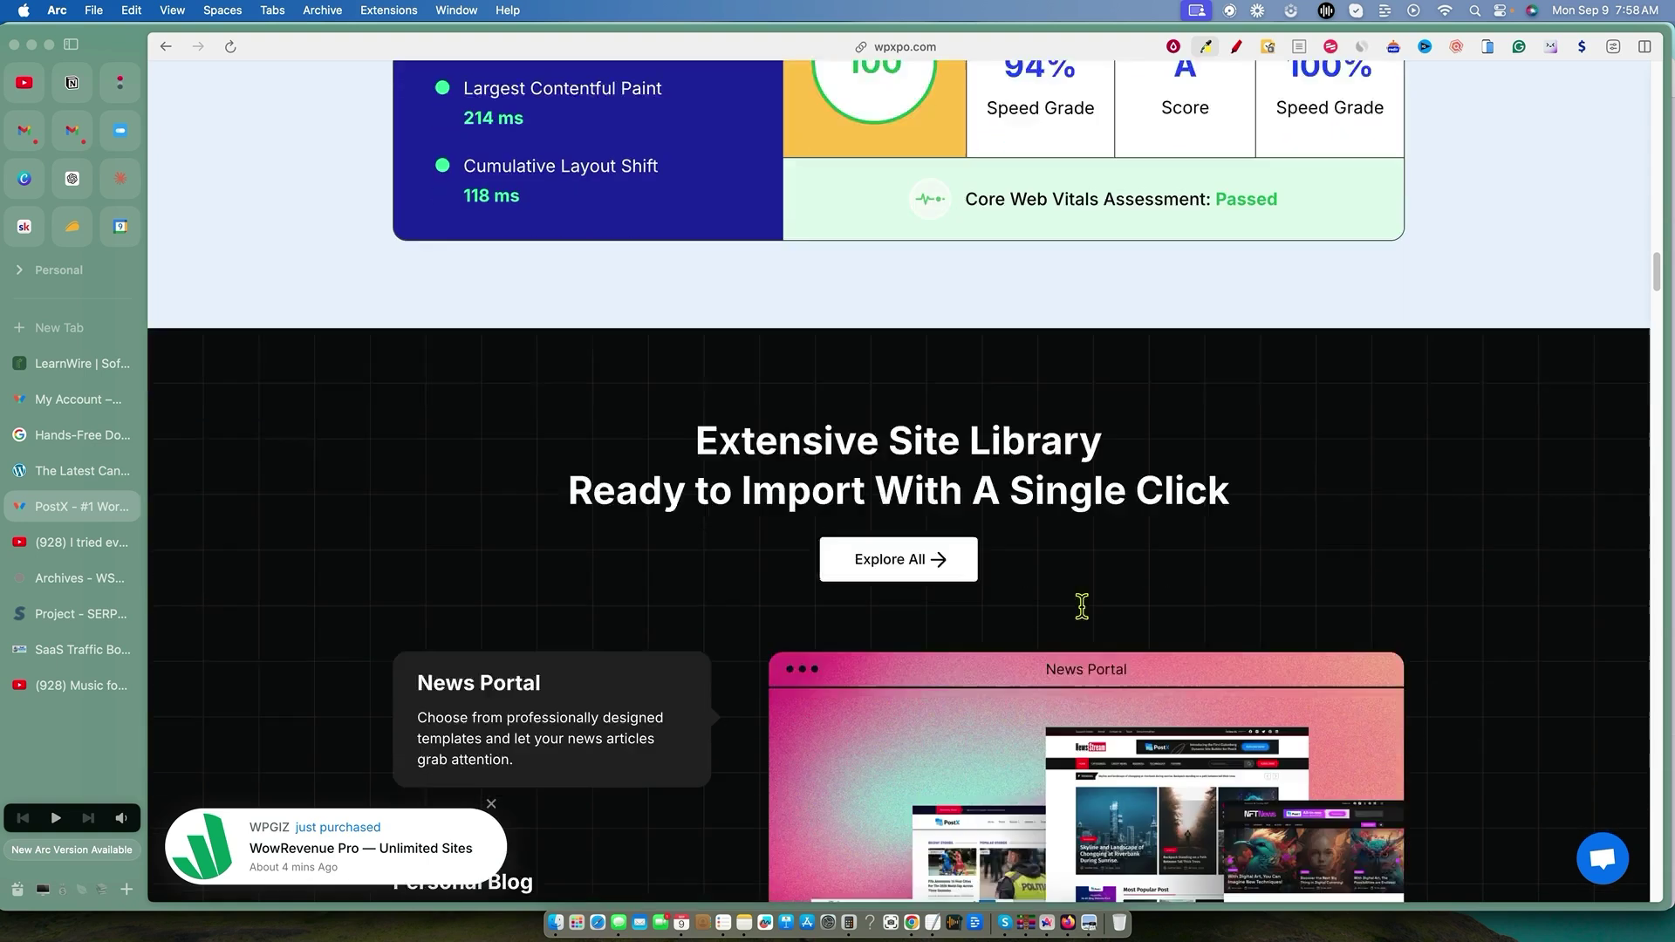
scroll(1107, 613, down, 15)
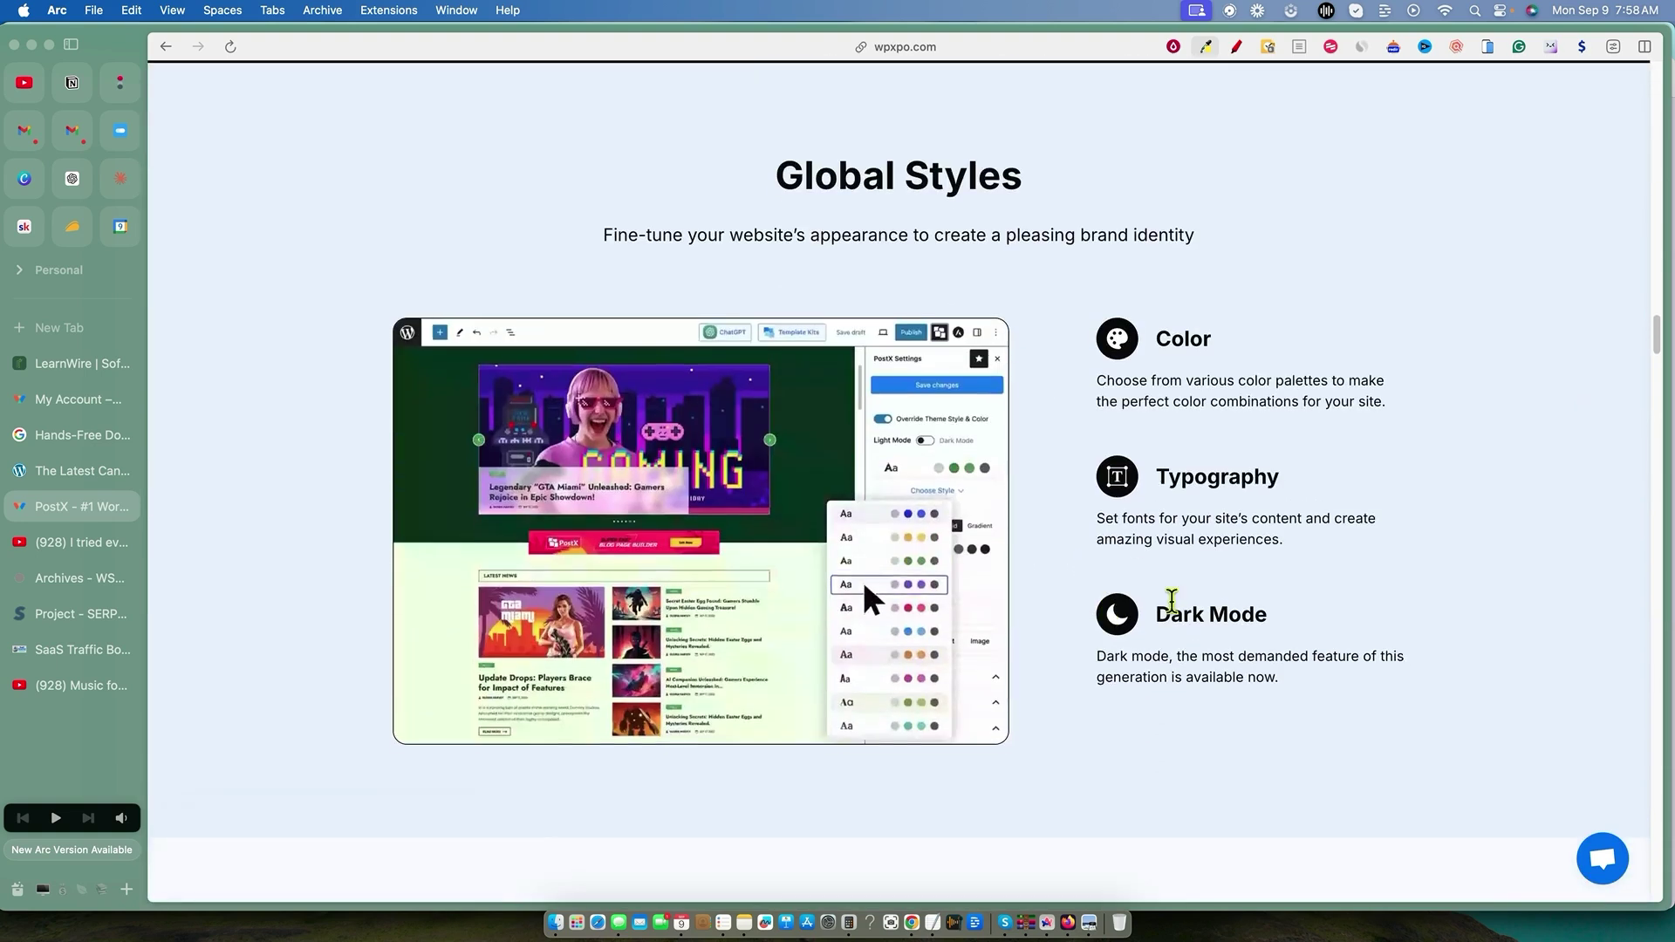
scroll(1358, 615, down, 20)
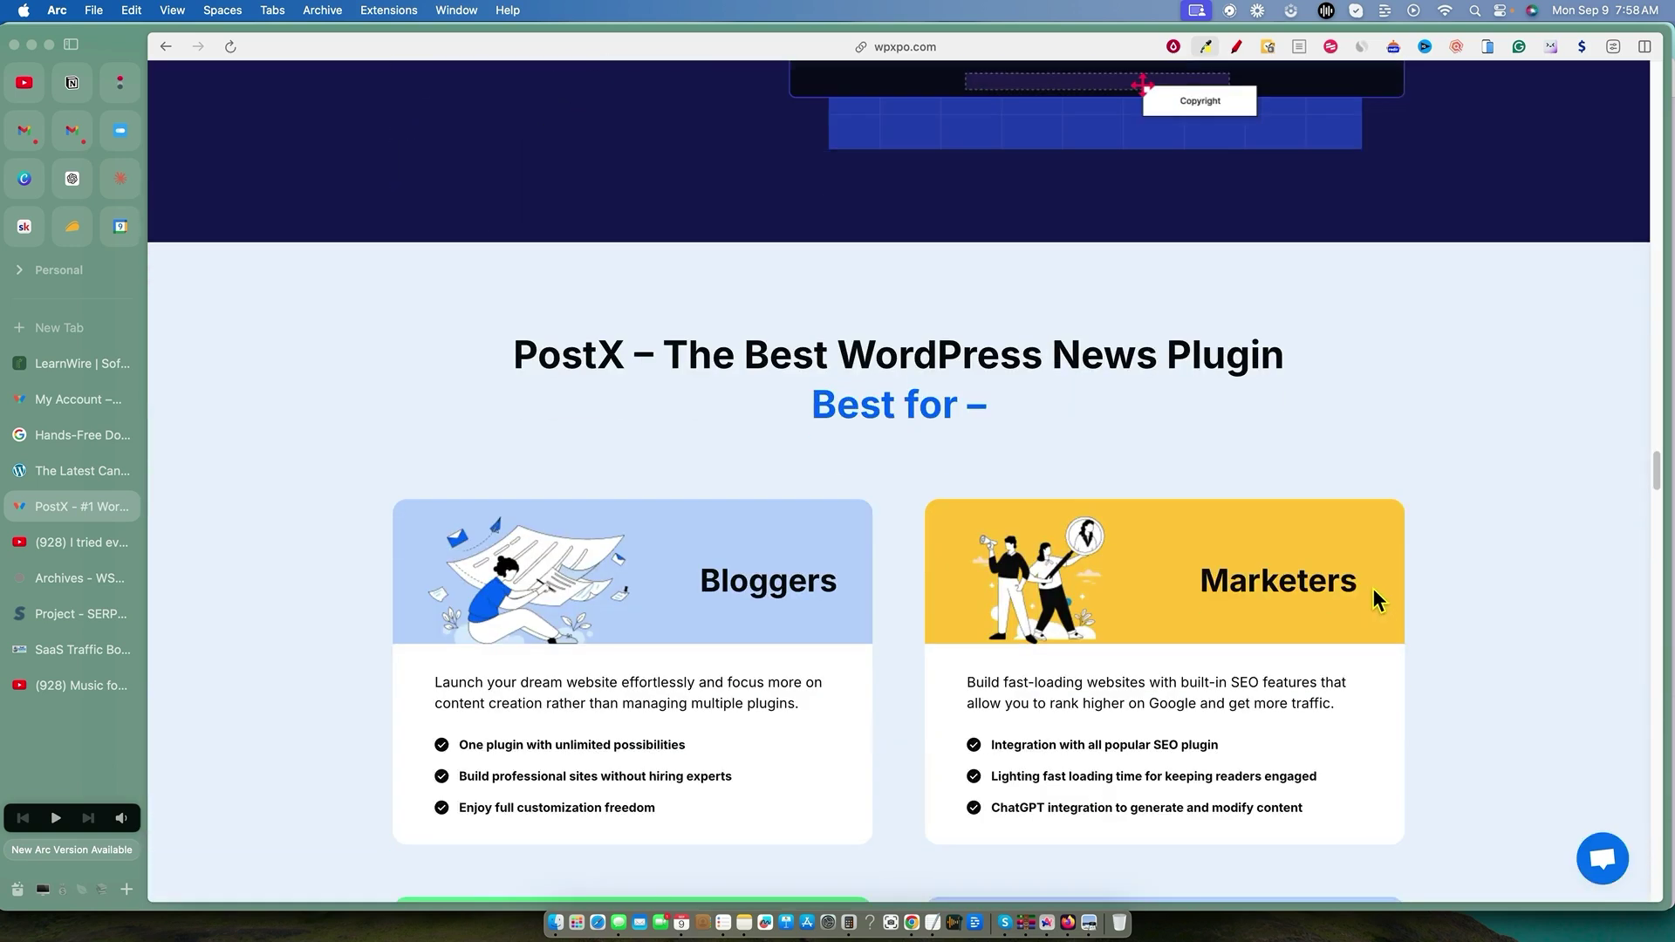
scroll(1374, 599, down, 20)
scroll(1306, 610, down, 10)
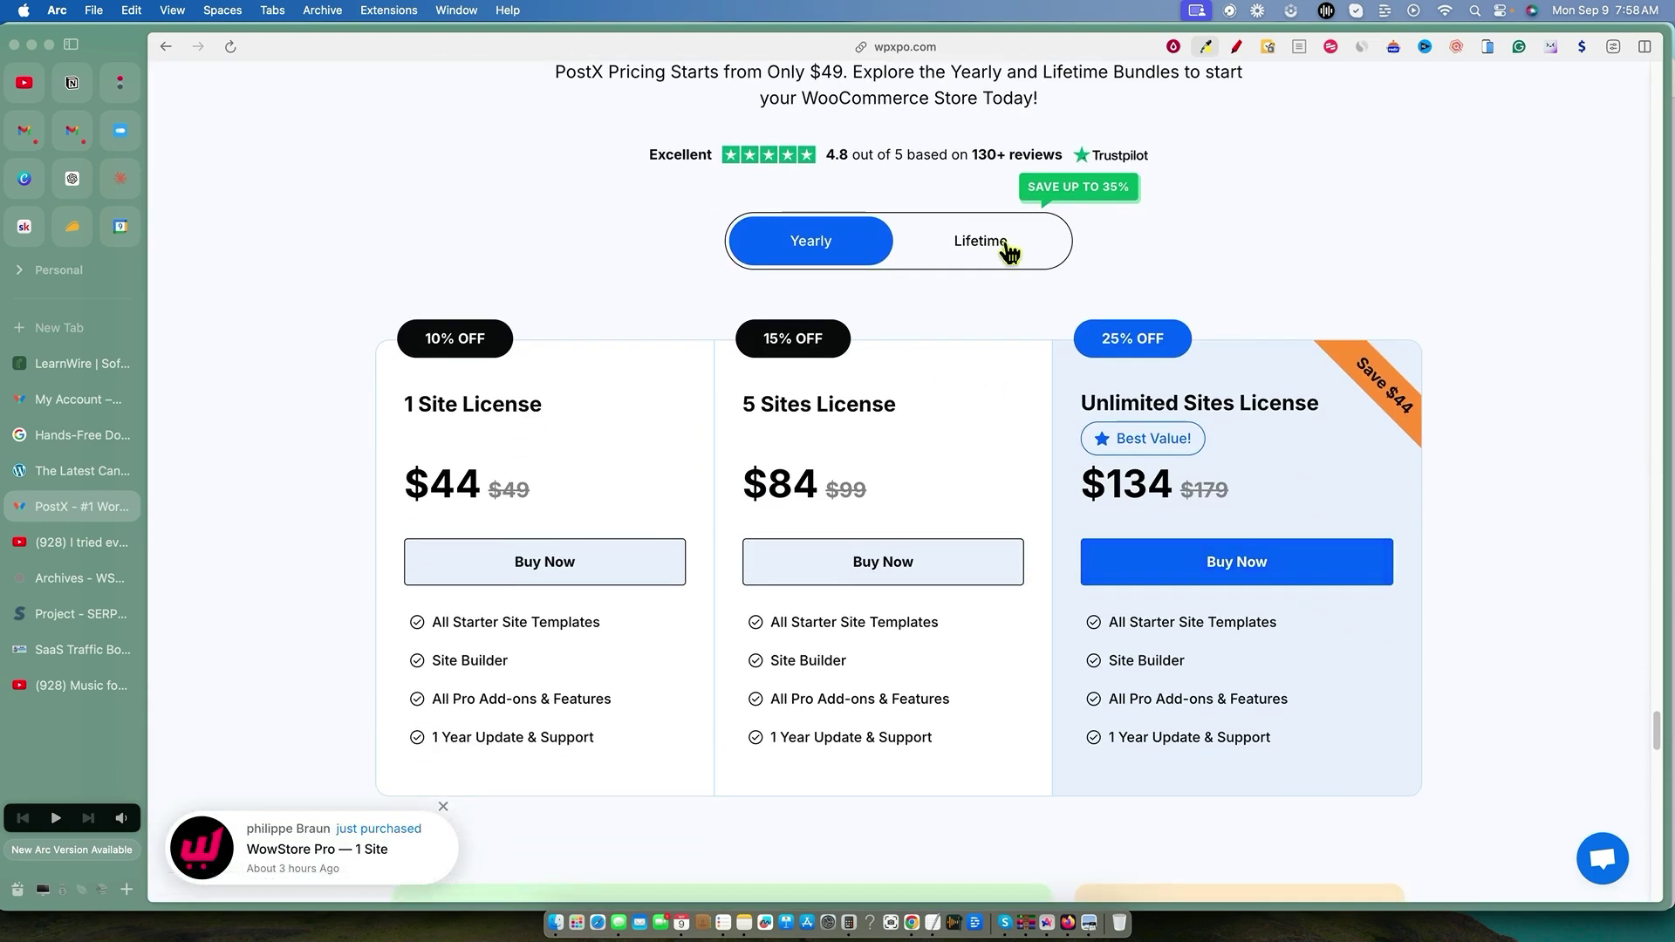
Show PostX Lifetime prices, highlight the $324 Unlimited Sites price, then switch to Canicross Paws.
click(995, 252)
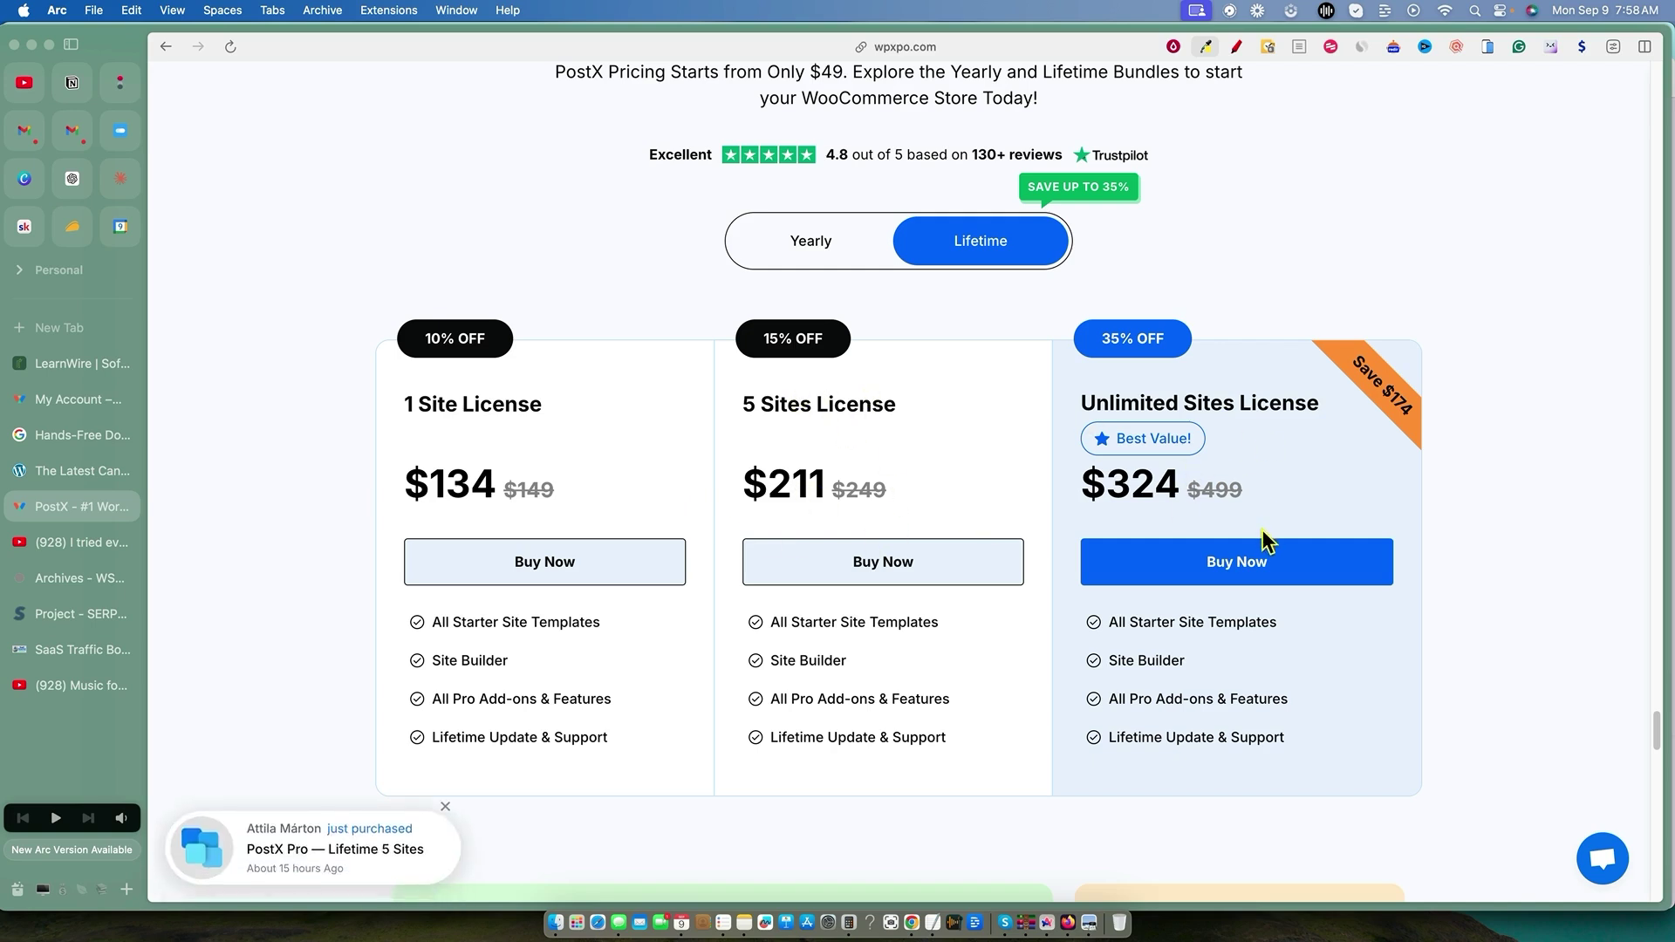
drag(1110, 489, 1189, 490)
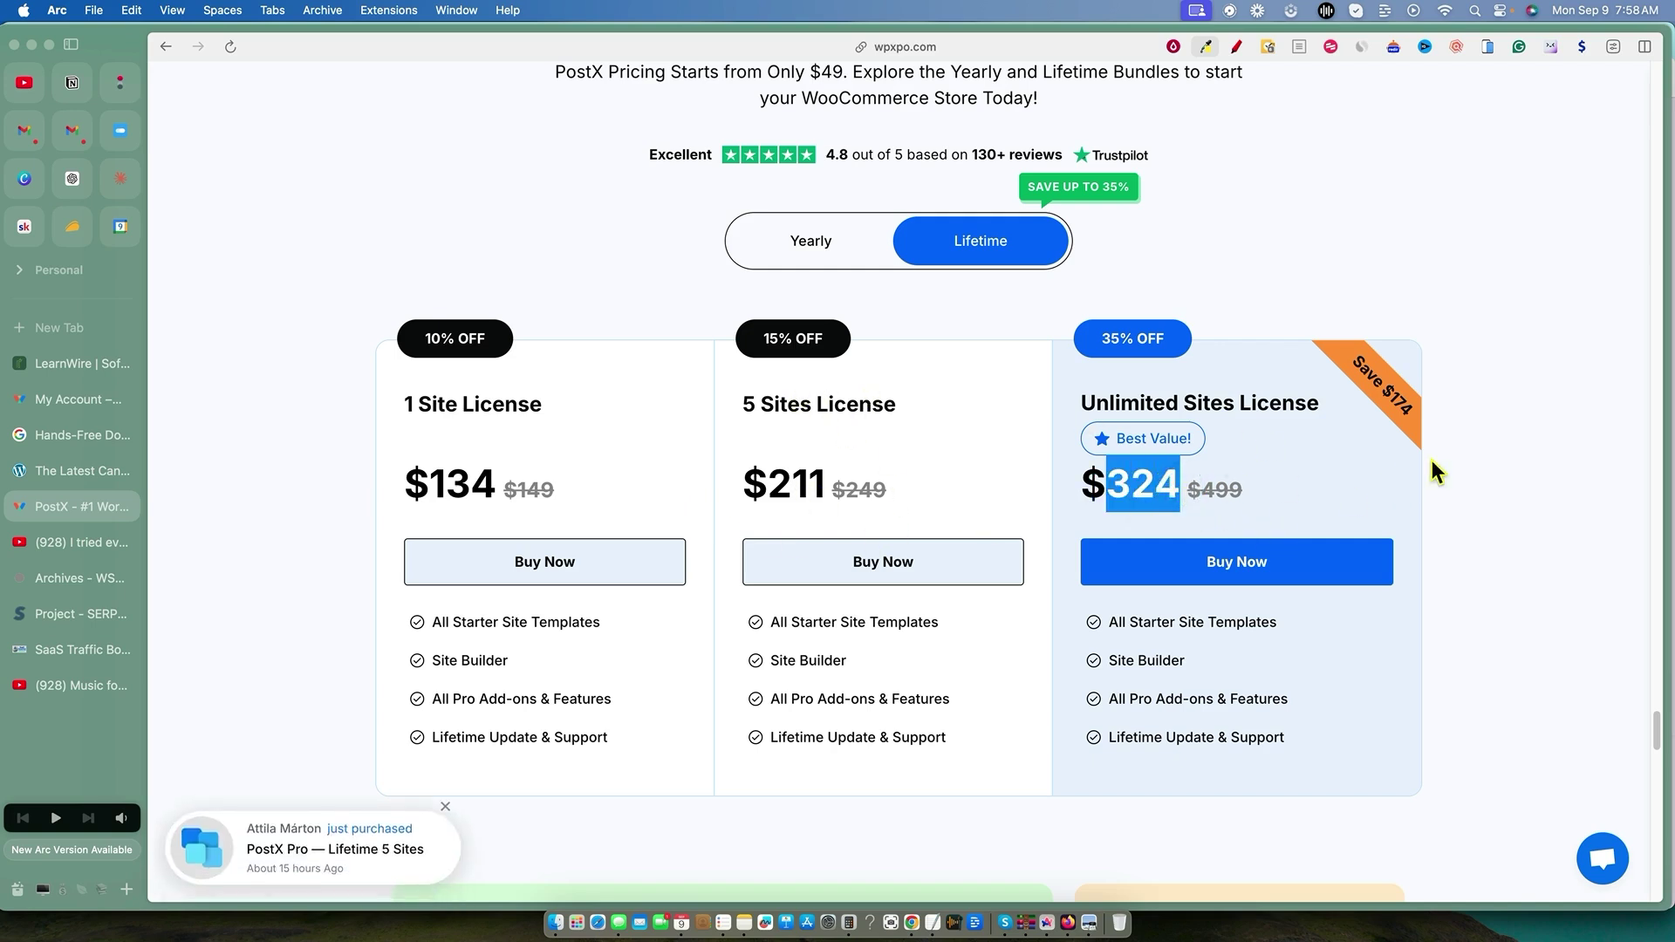
click(1496, 441)
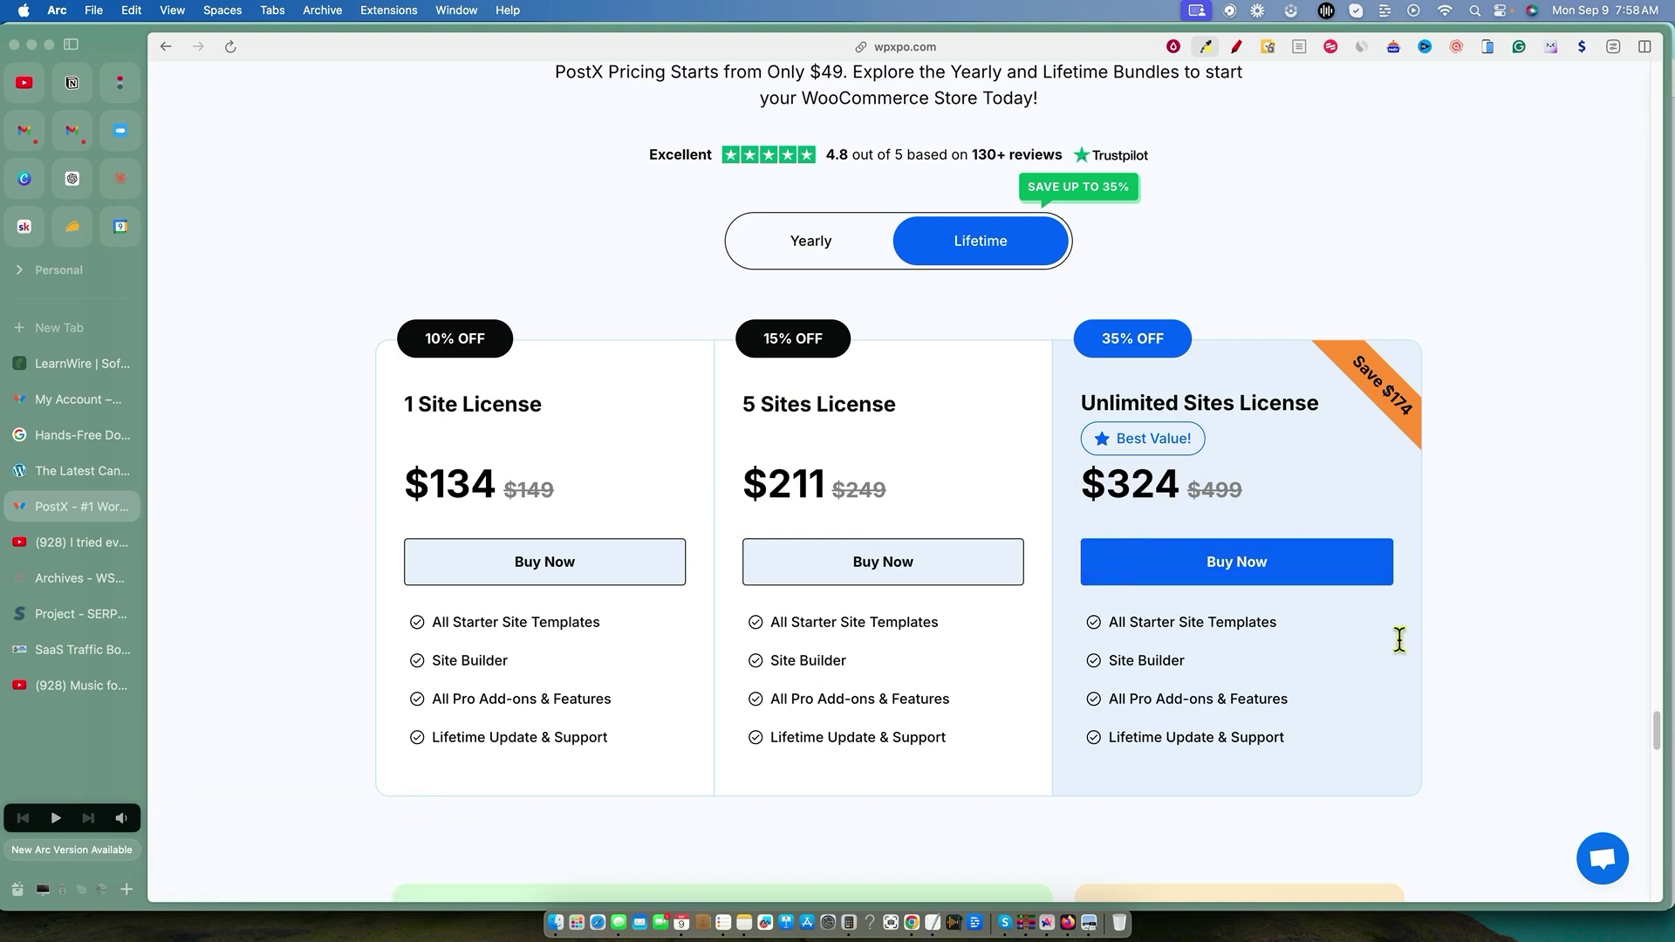
click(59, 471)
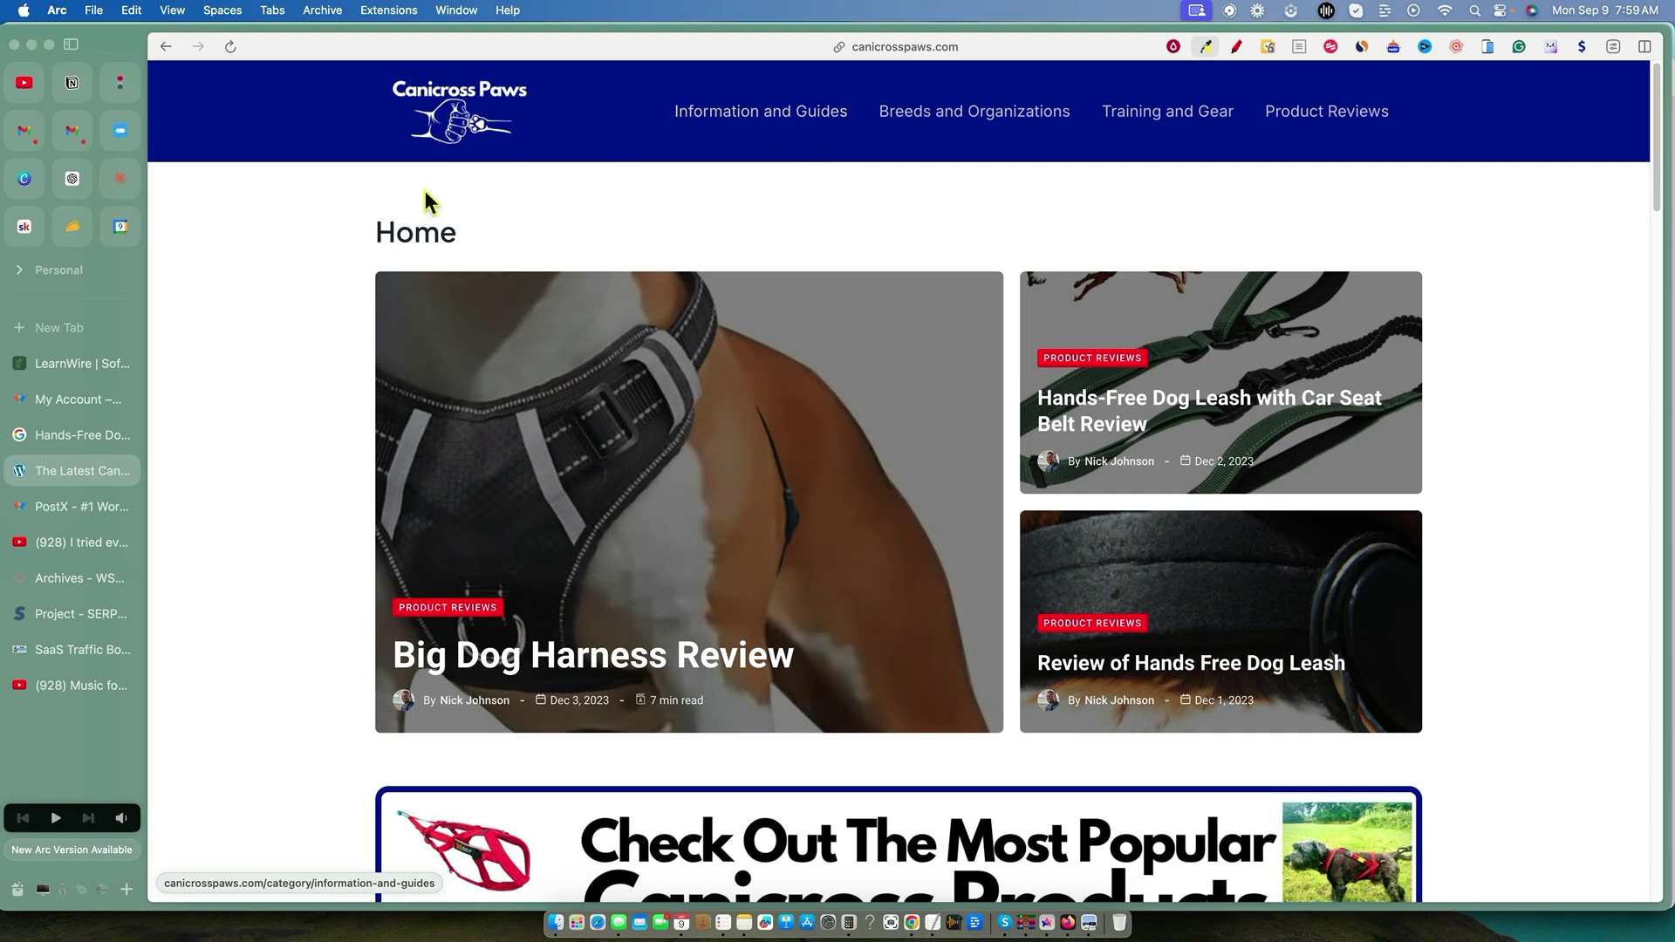
Scroll the Canicross Paws home page down to the footer, then switch to LearnWire.
scroll(1448, 462, down, 4)
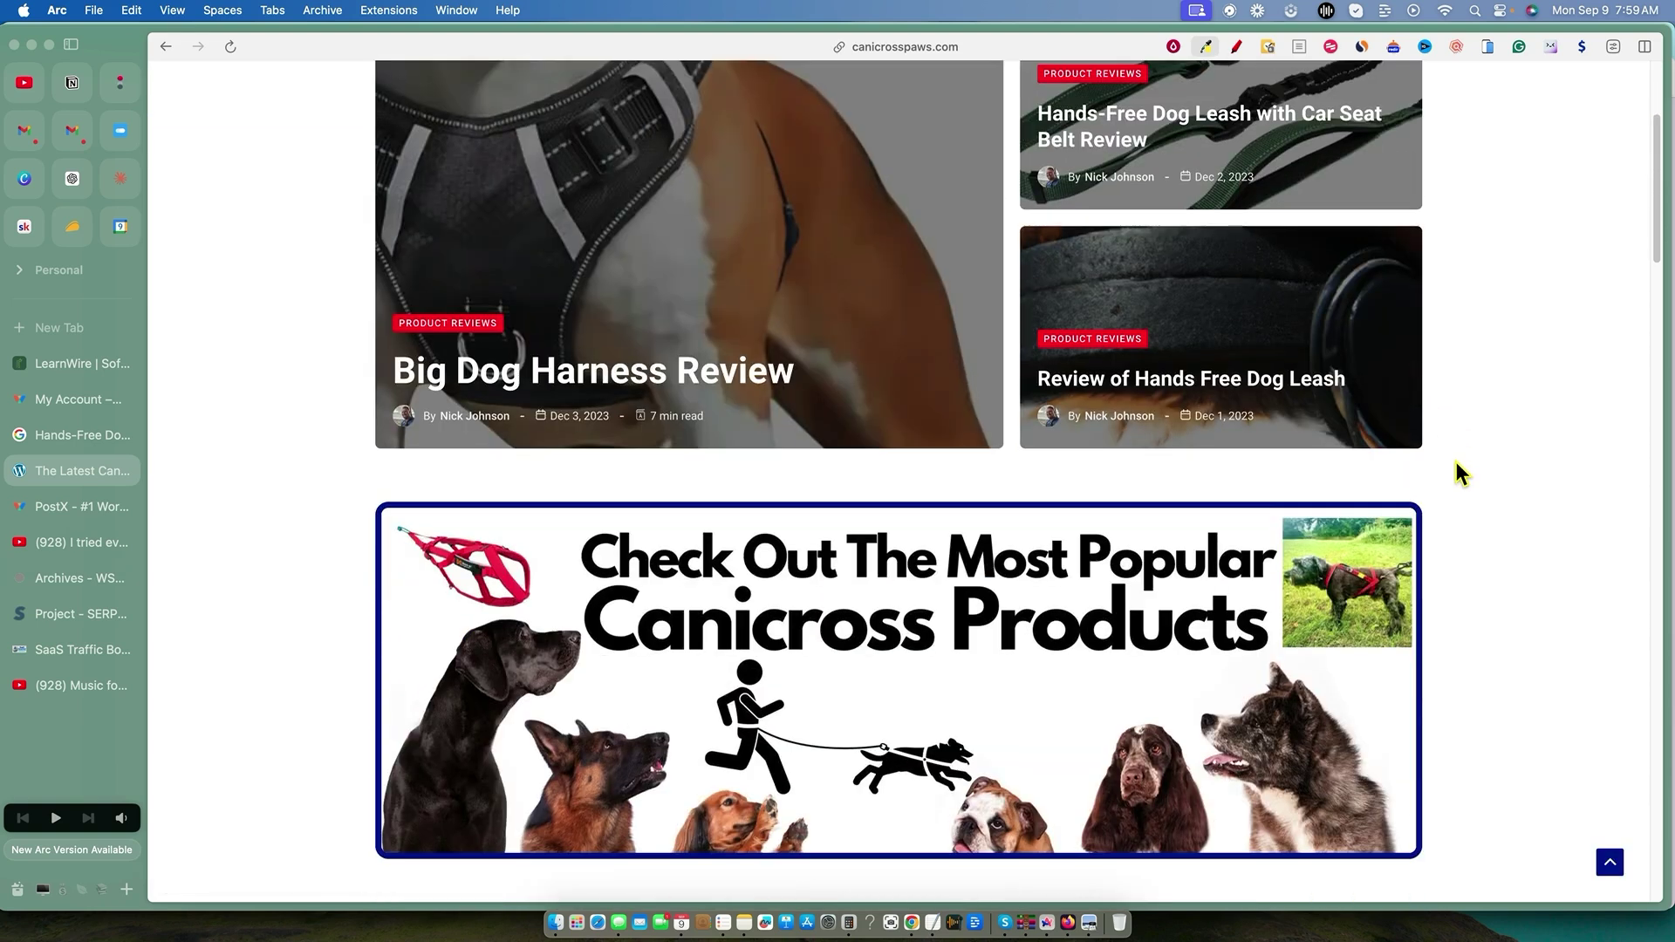
scroll(1458, 468, down, 3)
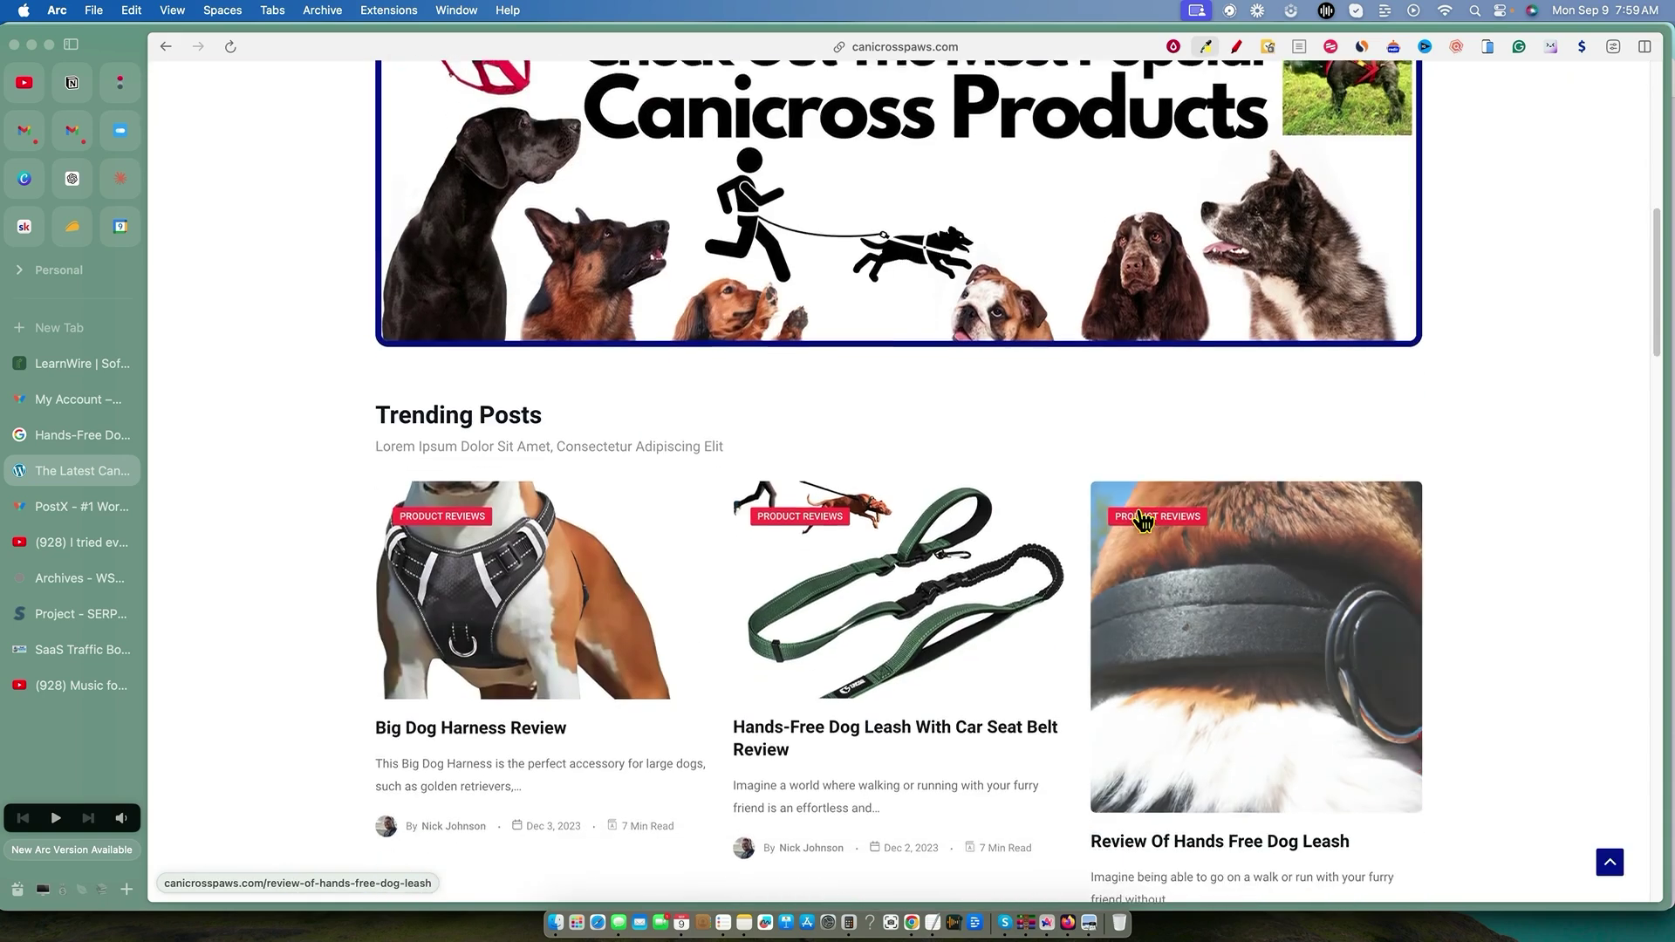
scroll(1143, 520, down, 8)
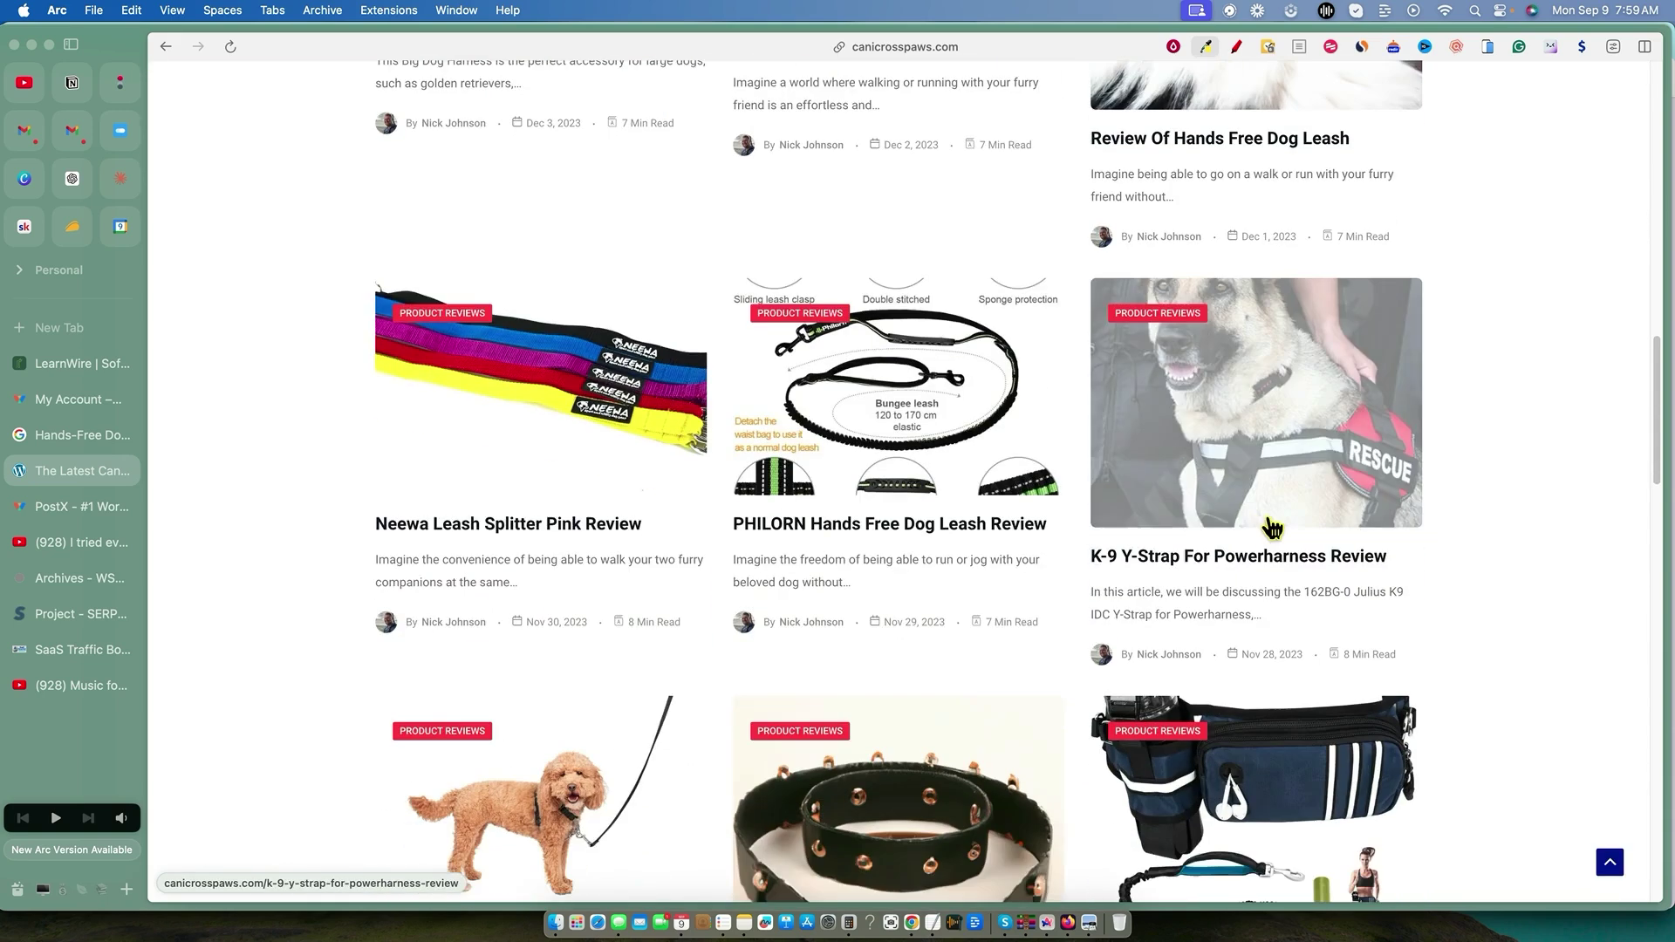
scroll(1273, 527, down, 20)
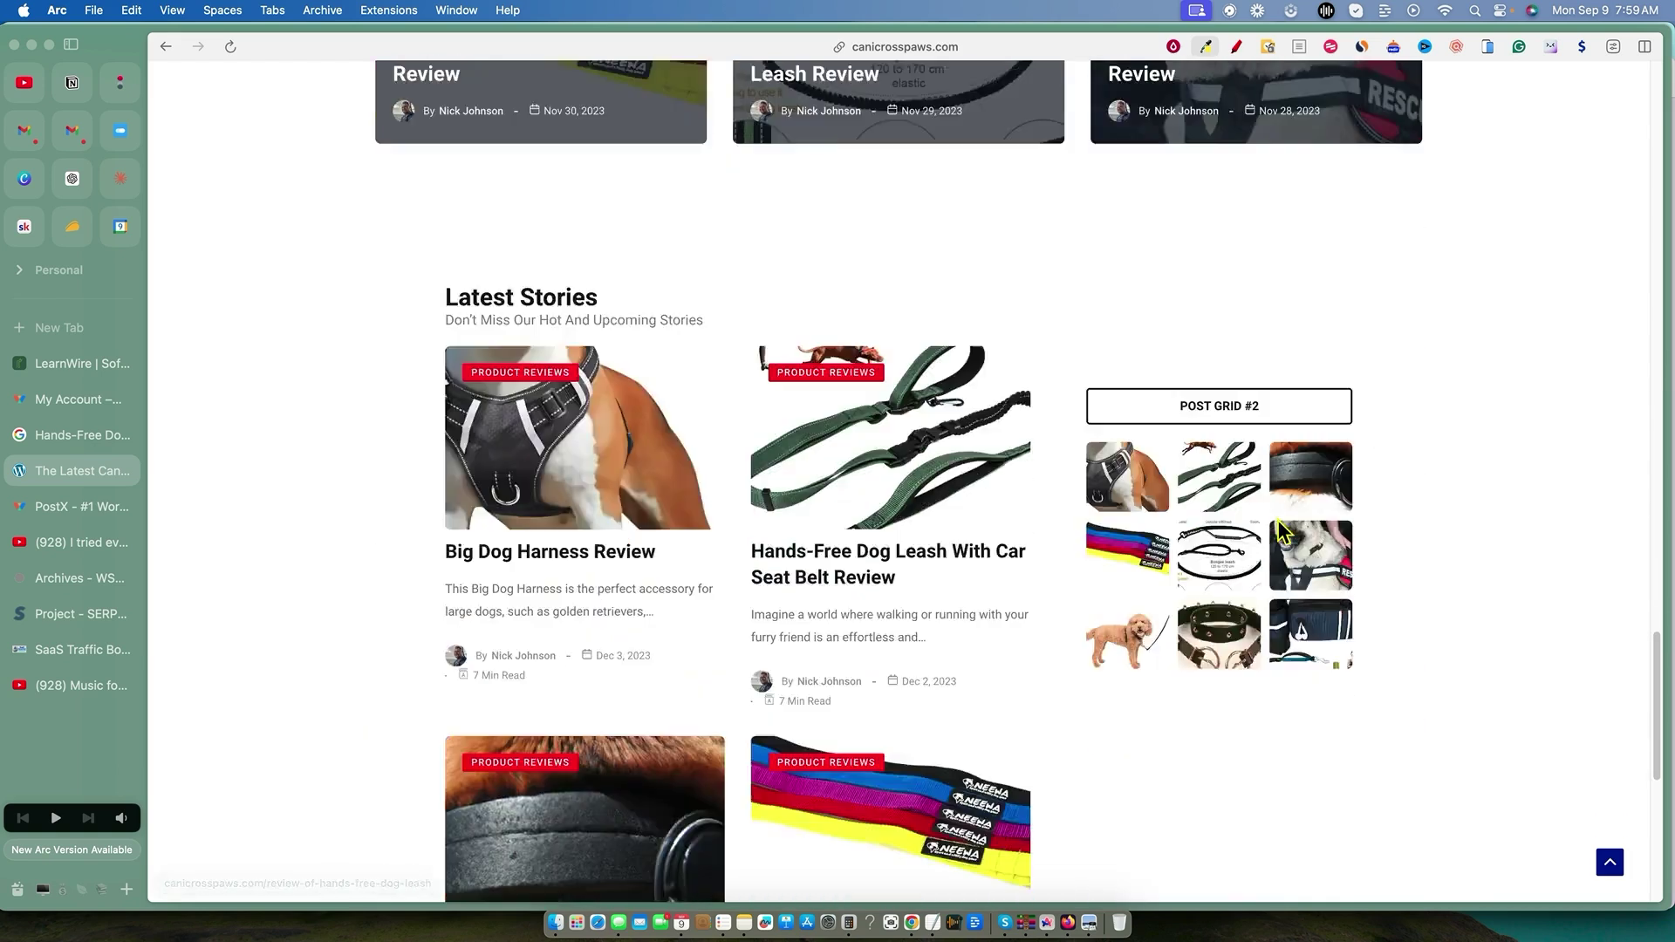
scroll(1279, 528, down, 8)
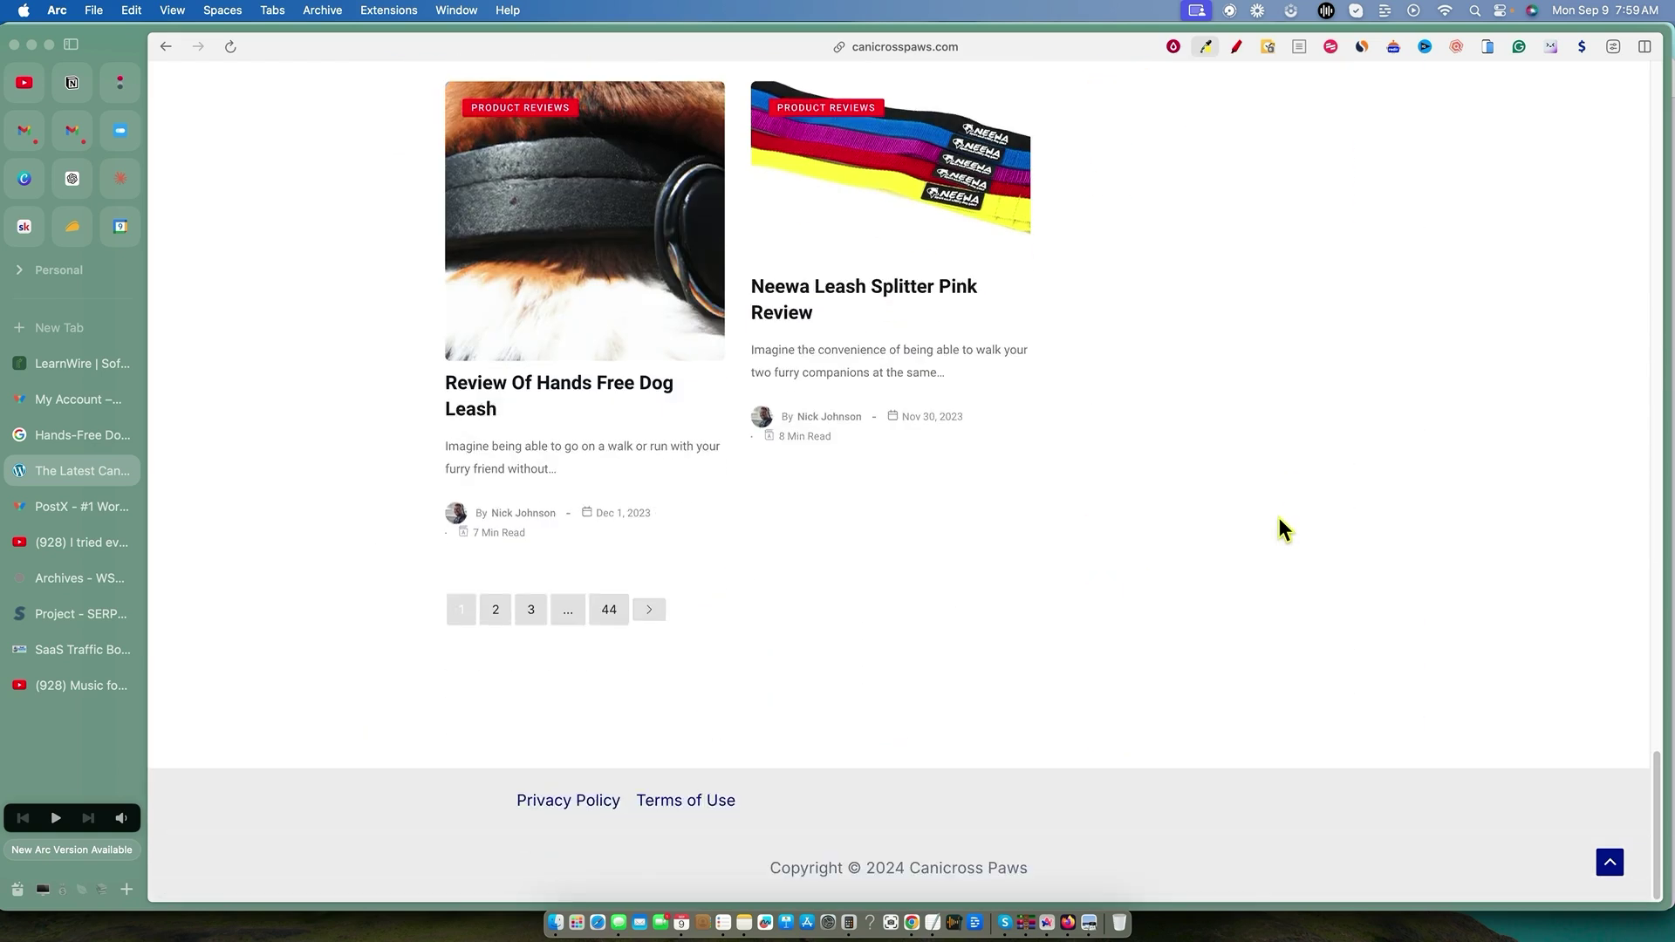
scroll(1279, 524, up, 20)
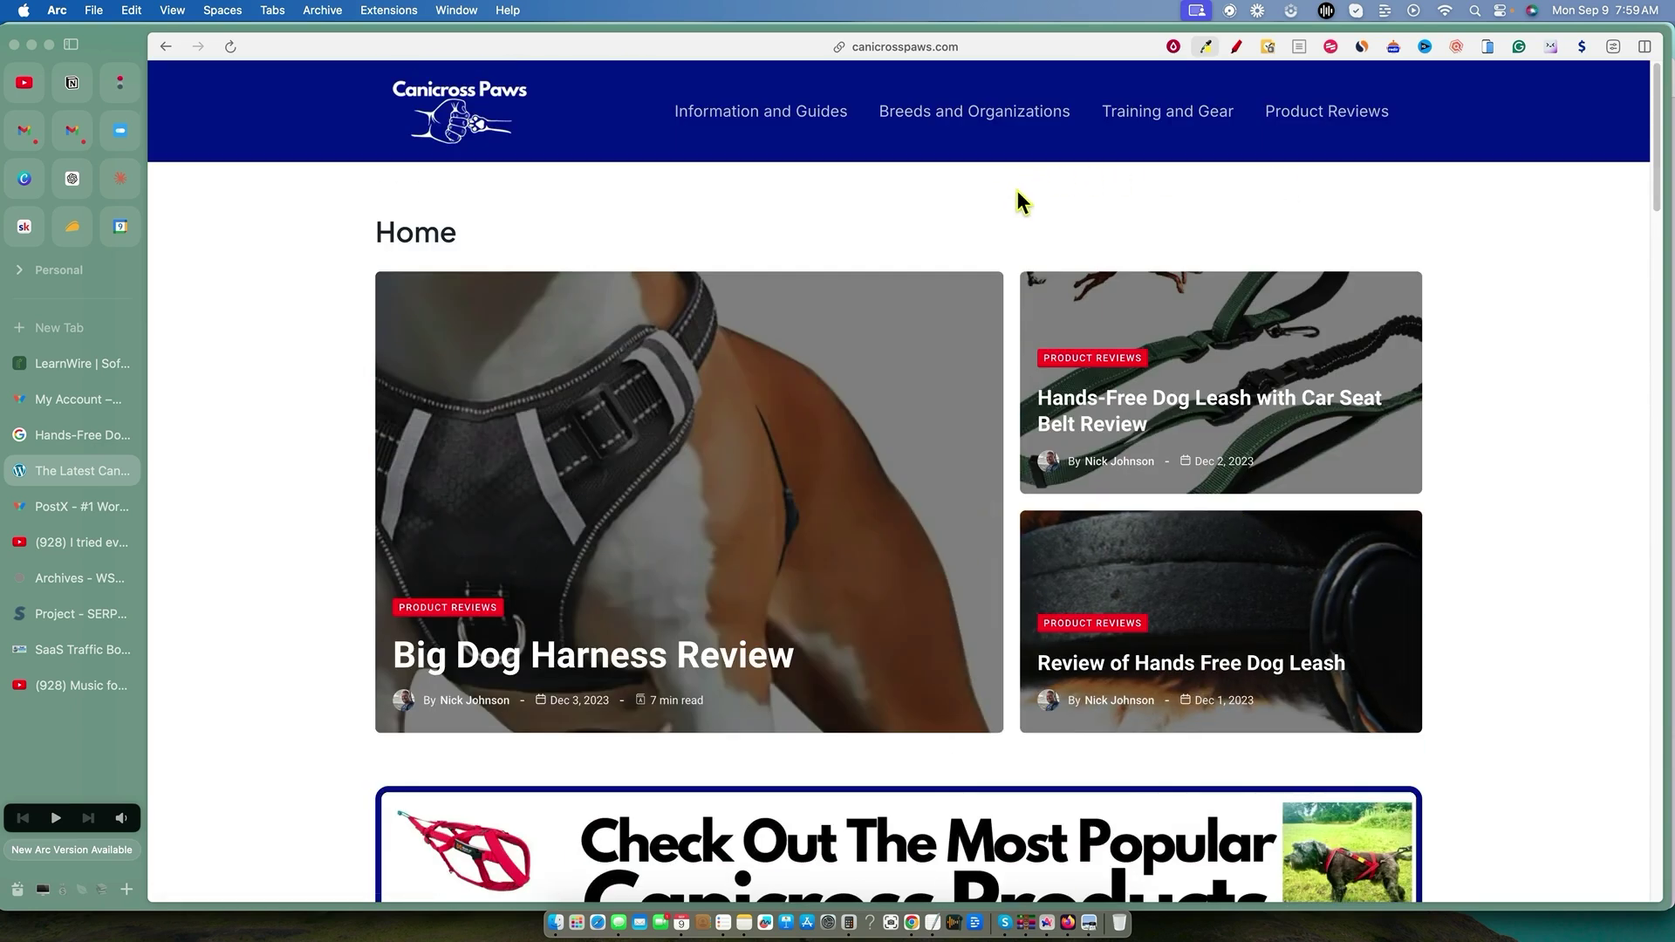
click(69, 370)
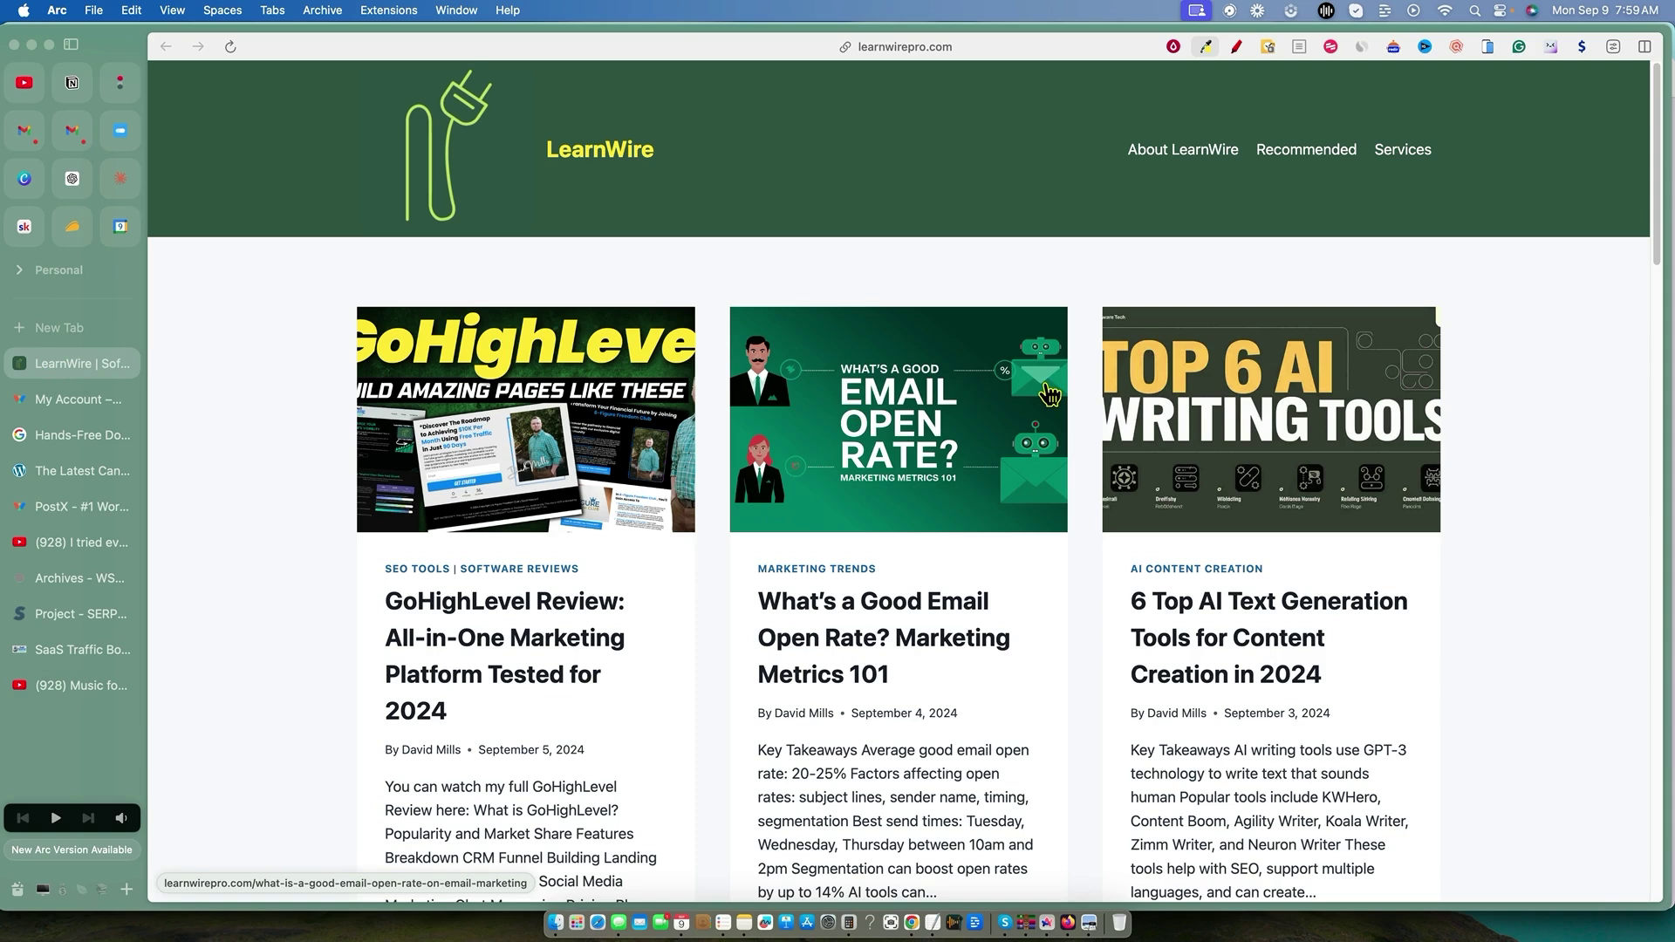
Scroll the LearnWire post listing down to the pagination and back up.
scroll(1054, 395, down, 20)
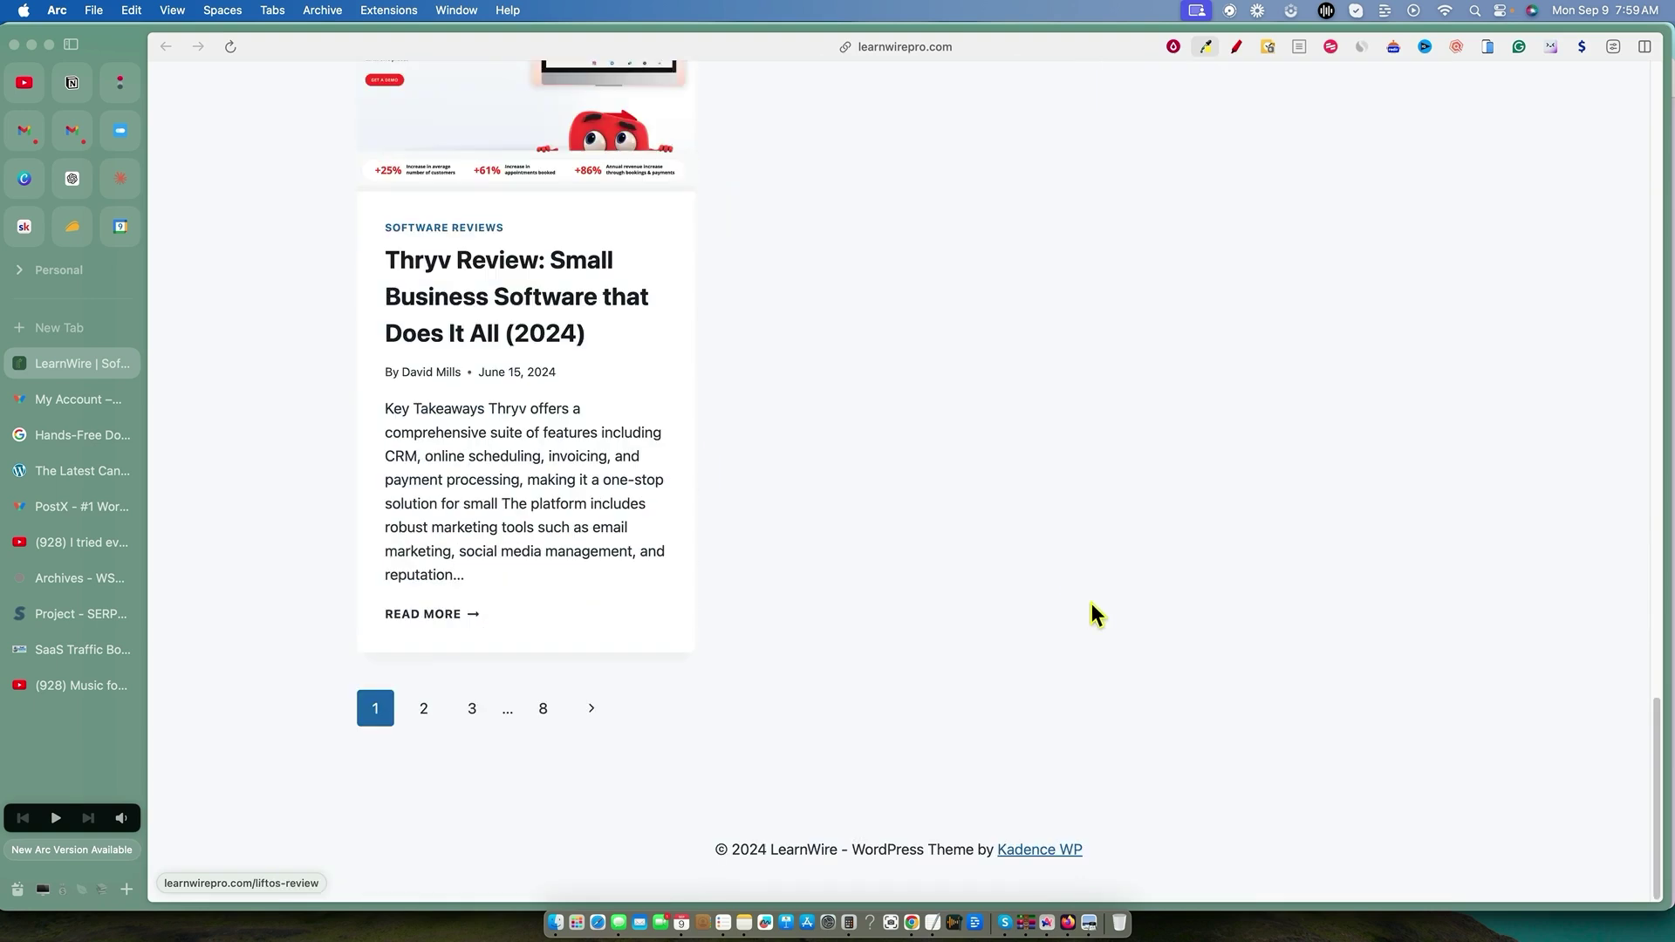
scroll(1133, 610, up, 15)
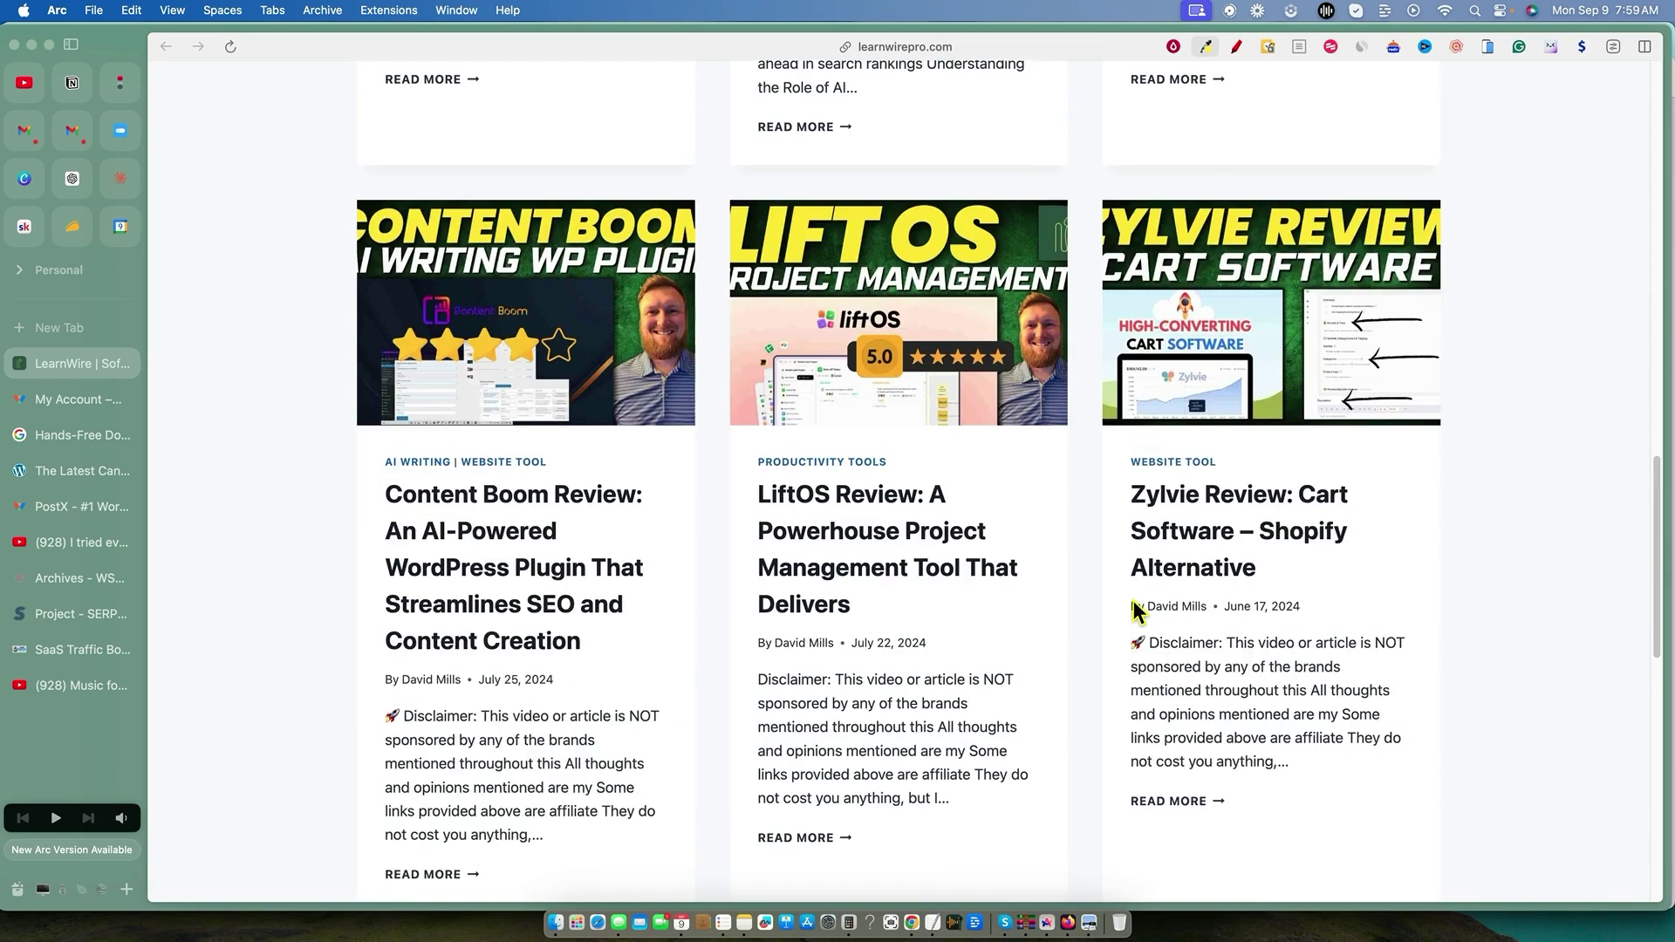
scroll(1134, 607, up, 10)
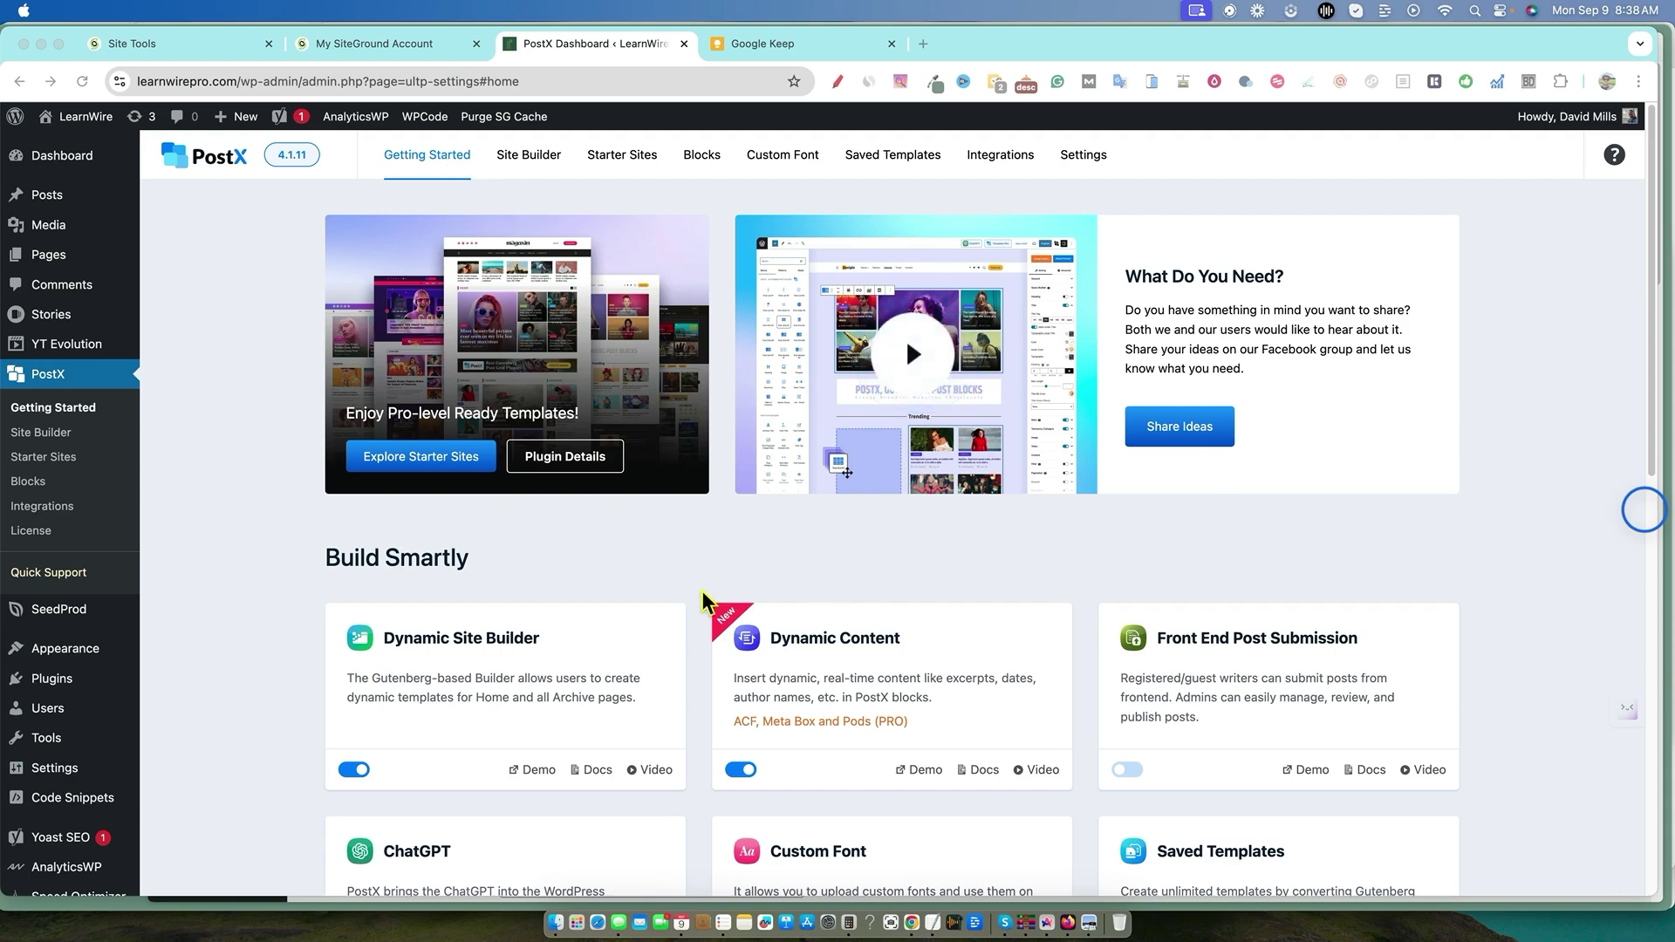
Browse the PostX feature cards, switch off Custom Font, and open Starter Sites.
scroll(705, 600, down, 5)
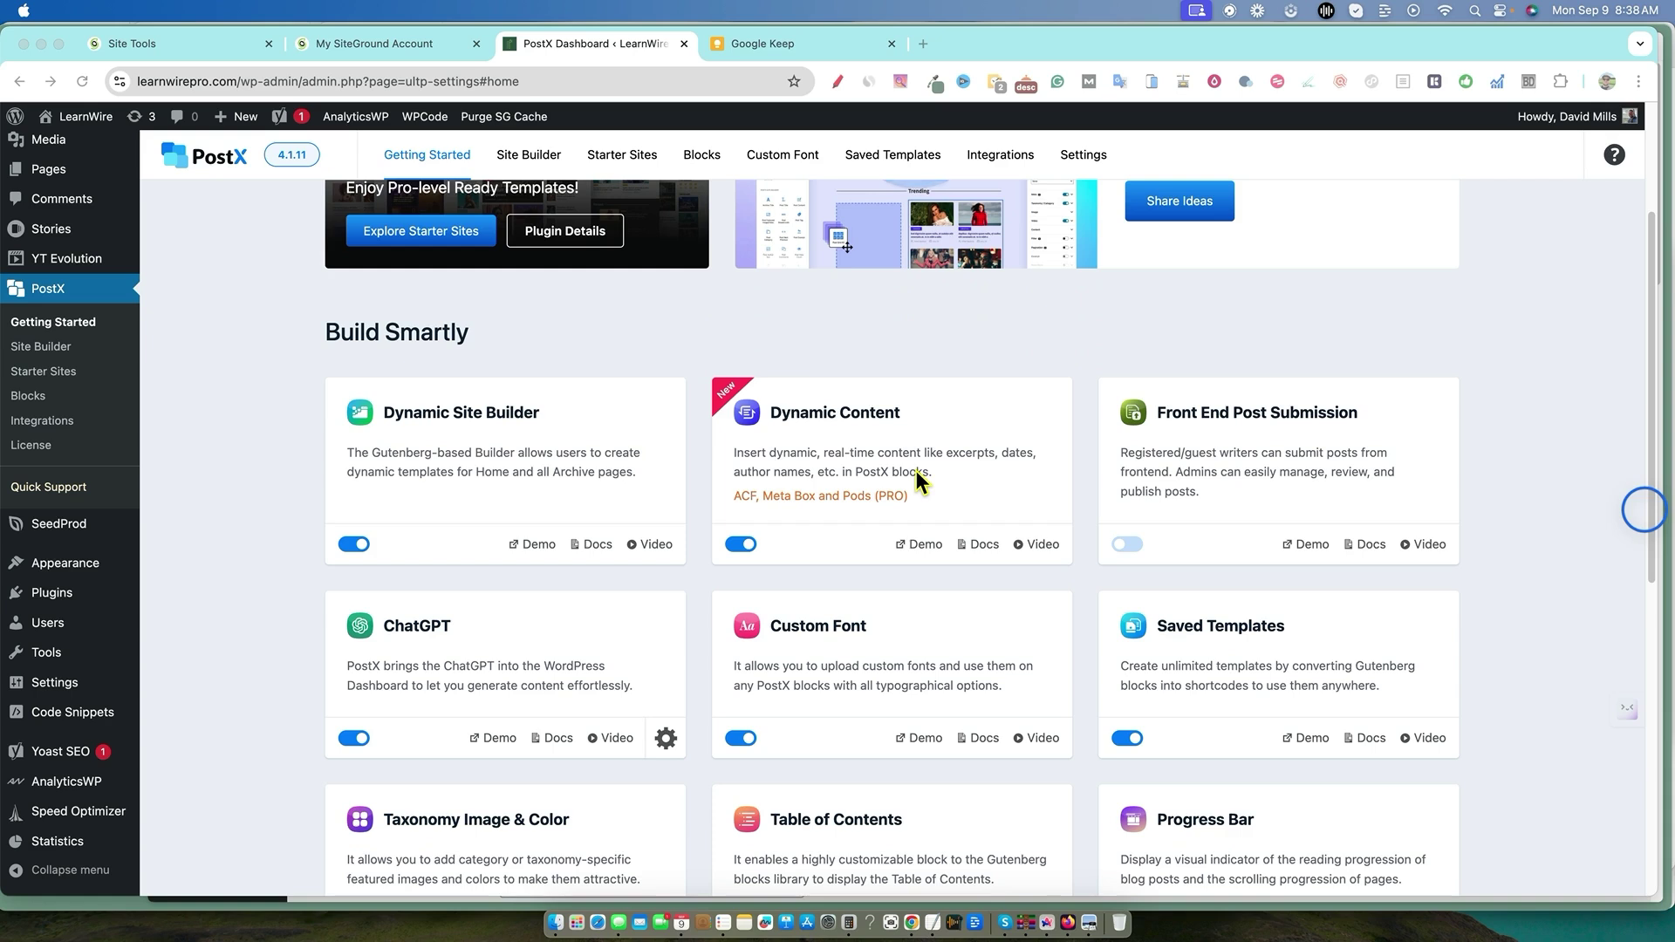
scroll(505, 554, down, 5)
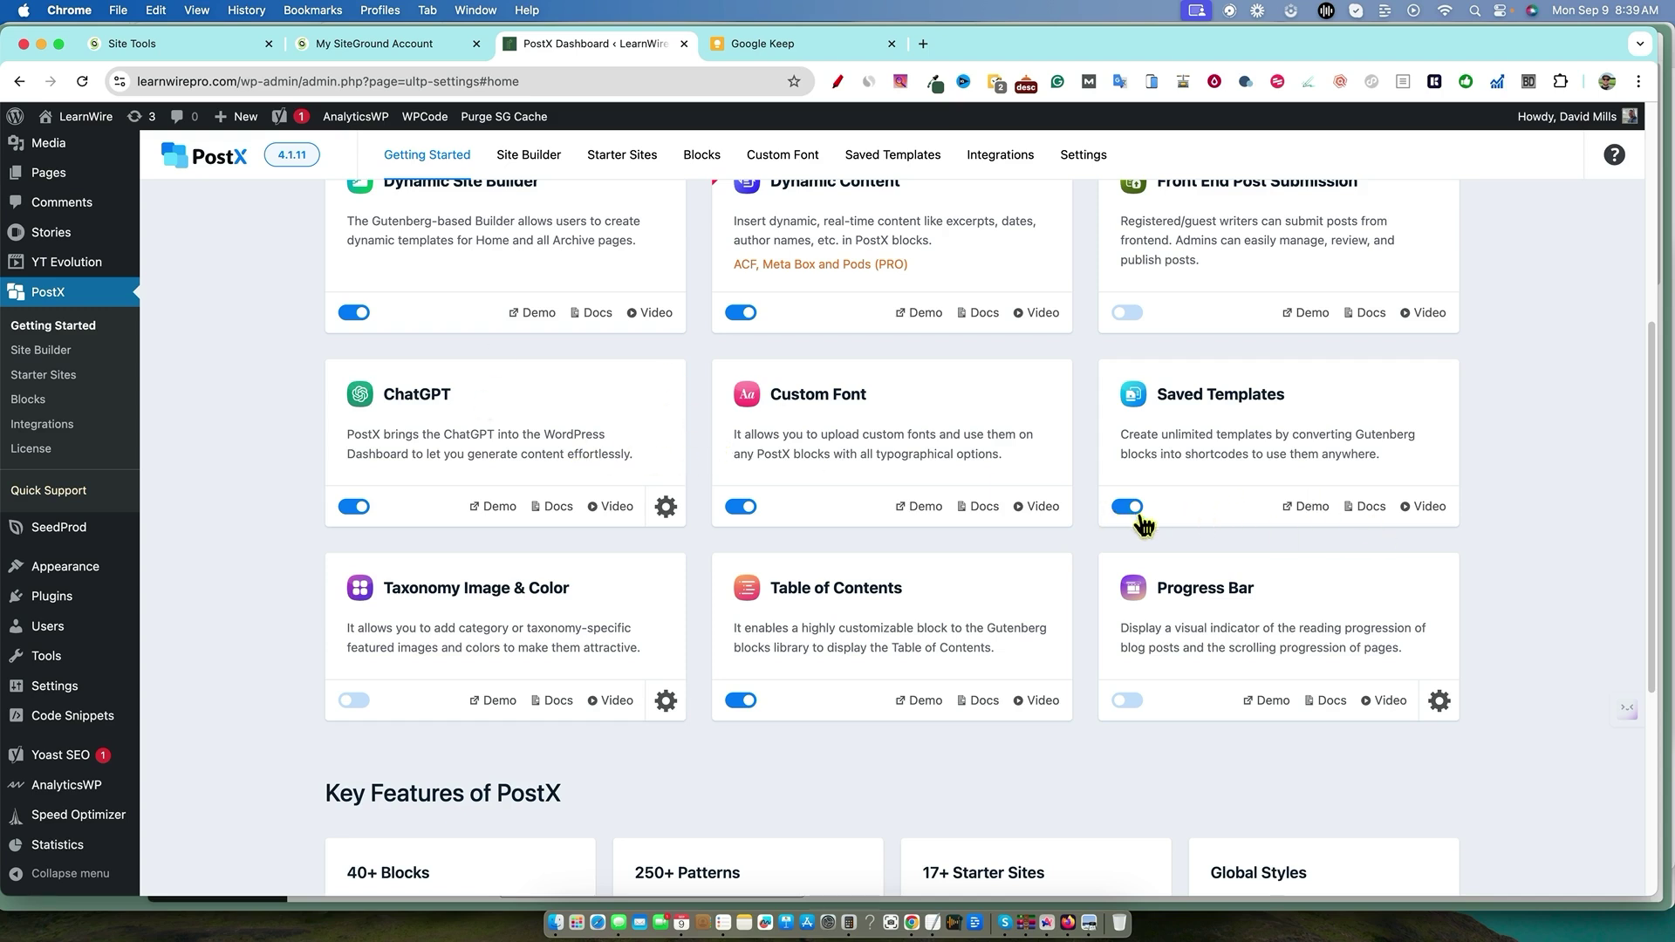
scroll(952, 650, down, 2)
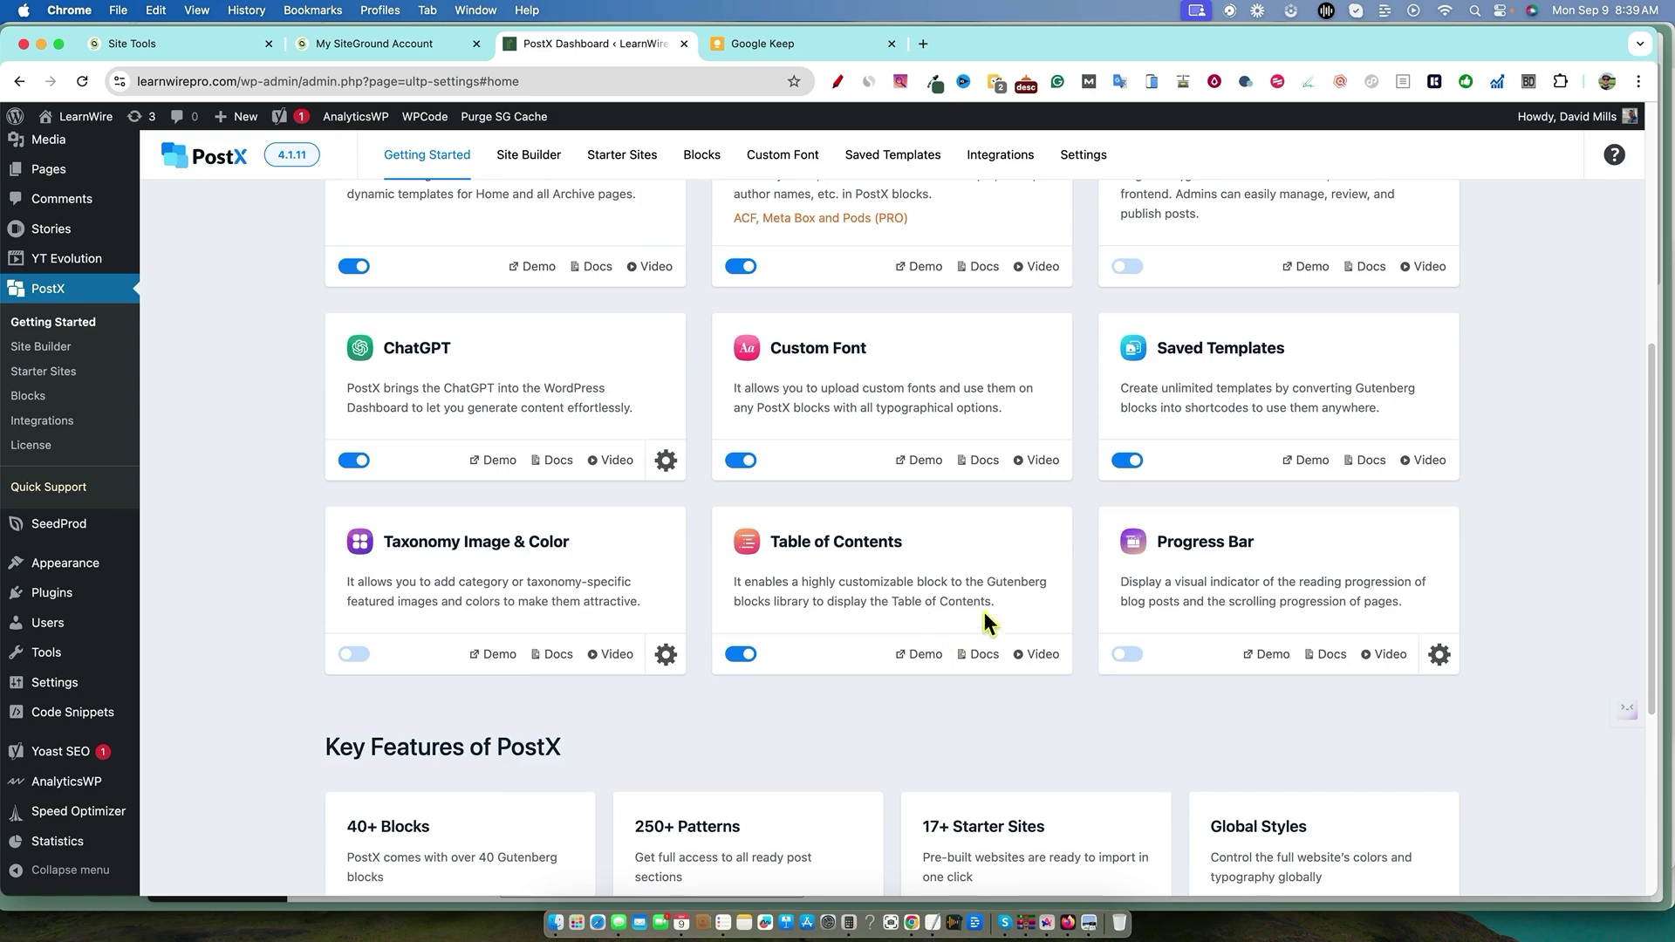
scroll(995, 619, down, 5)
scroll(1005, 615, up, 5)
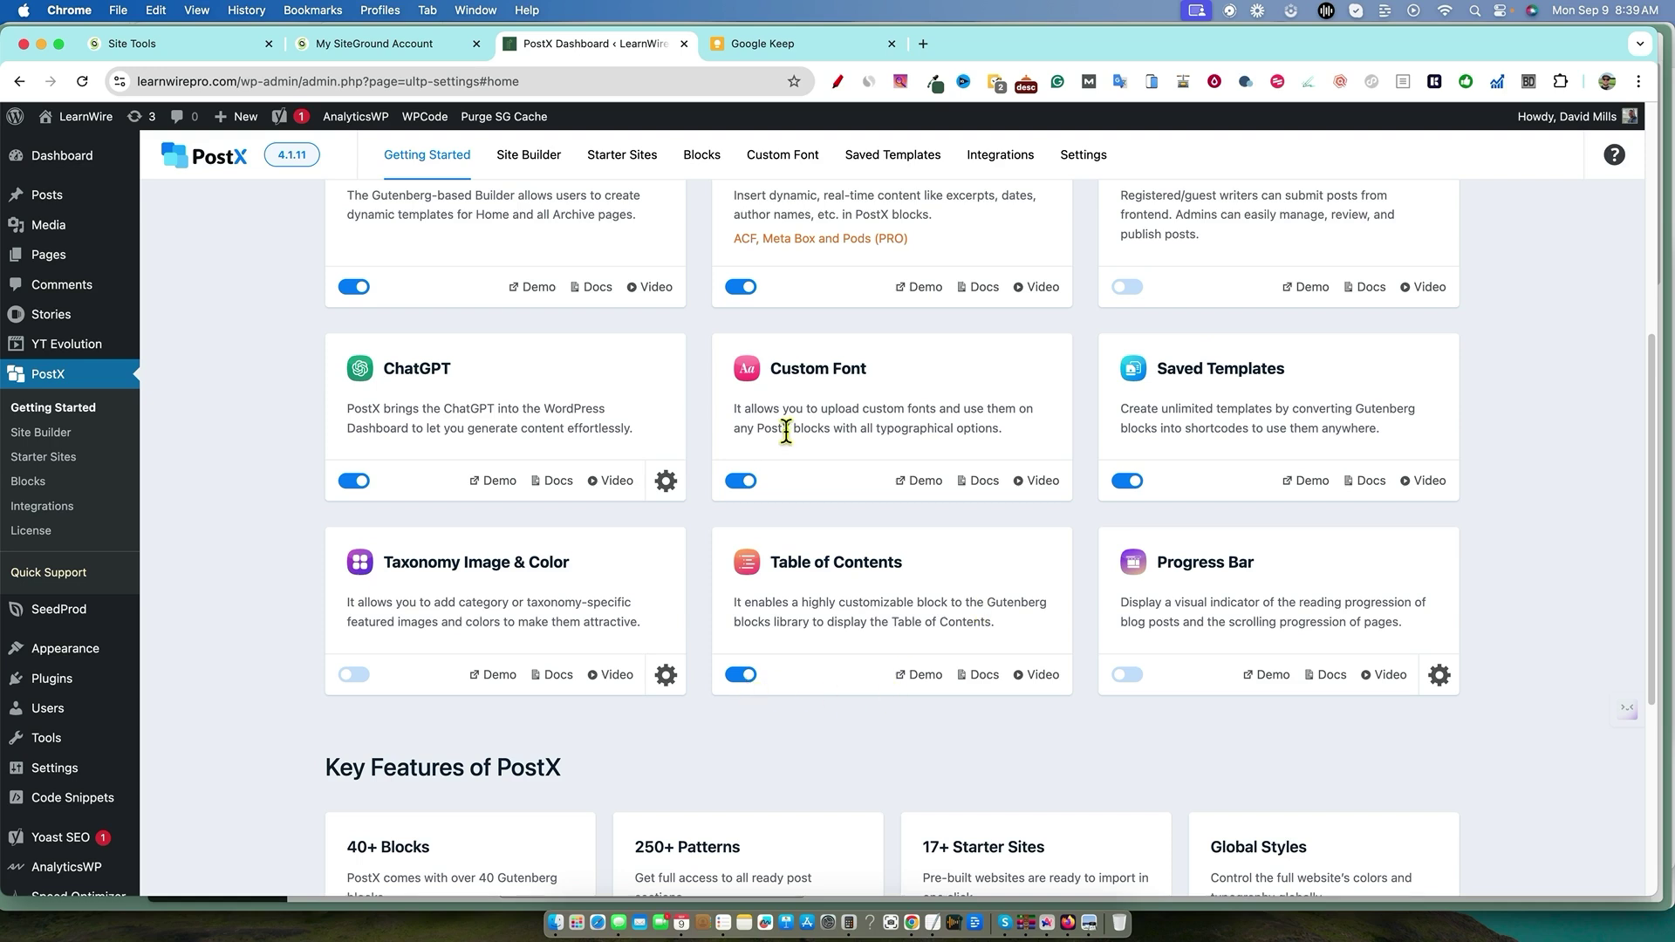
scroll(1111, 457, up, 4)
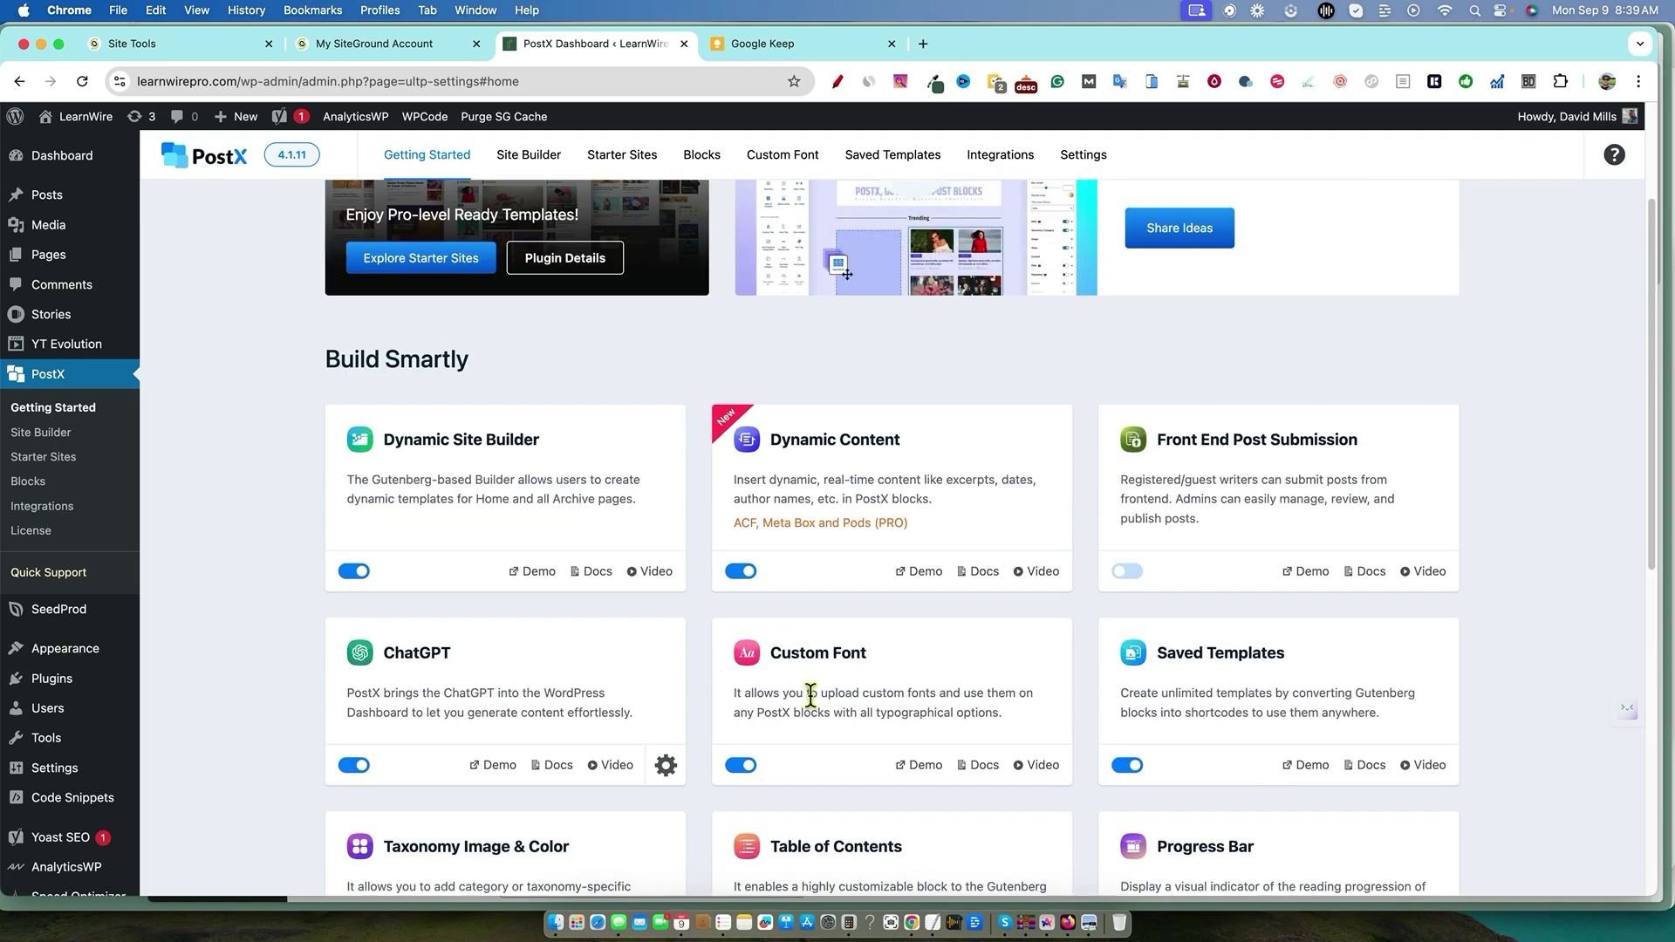
click(747, 766)
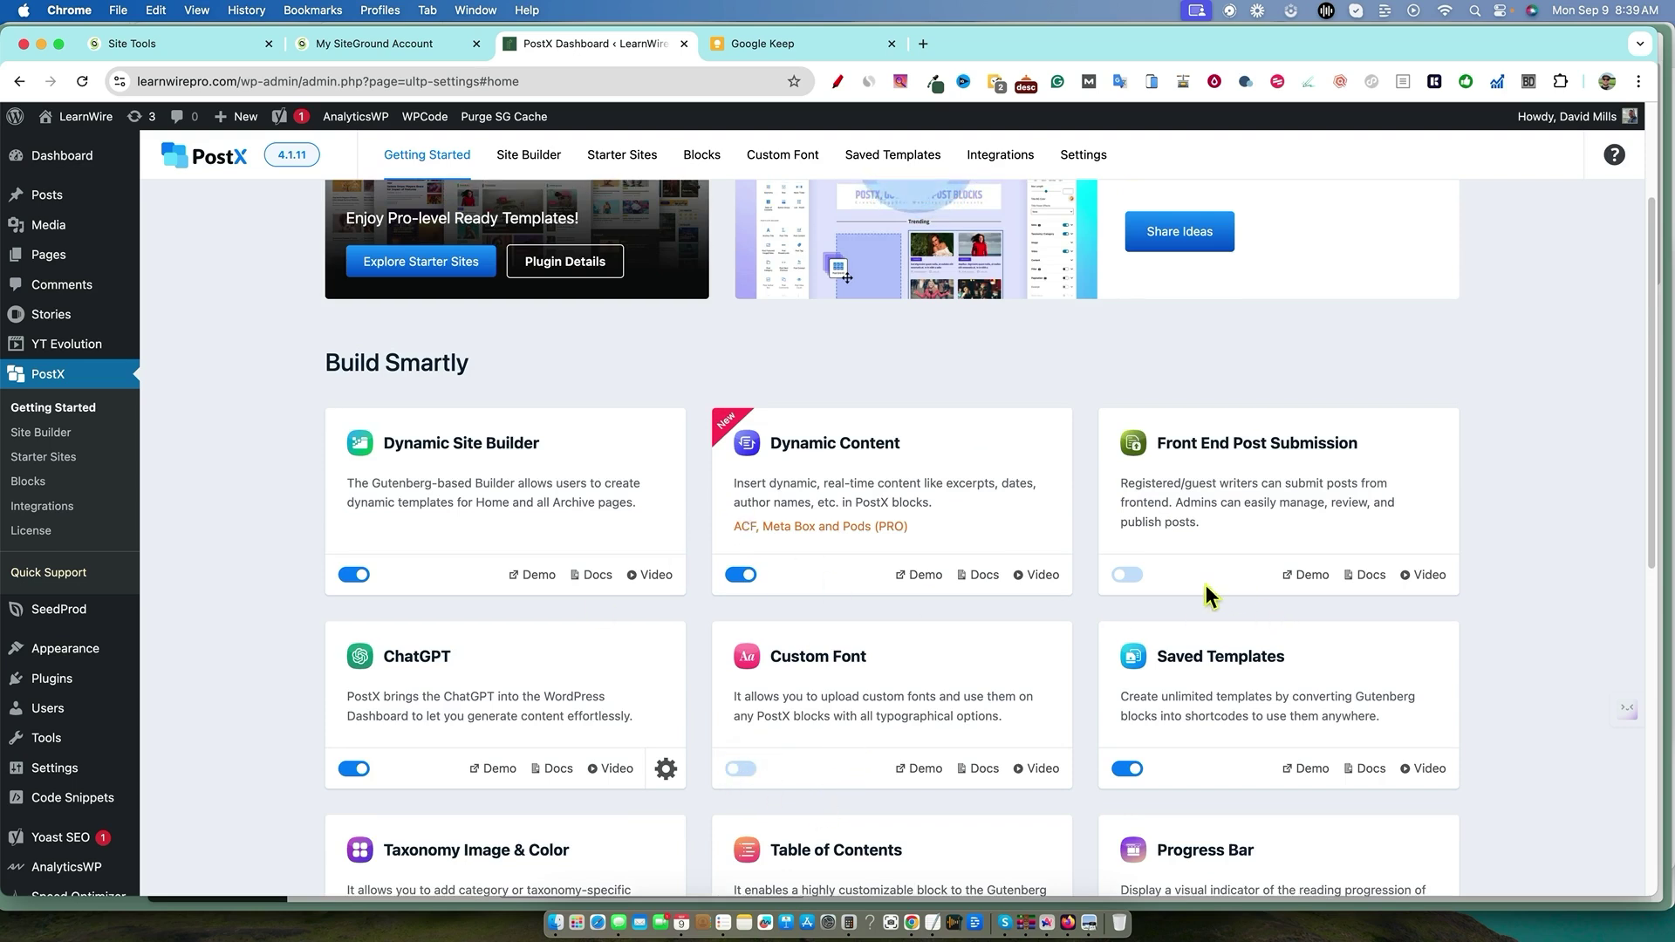
scroll(758, 653, up, 3)
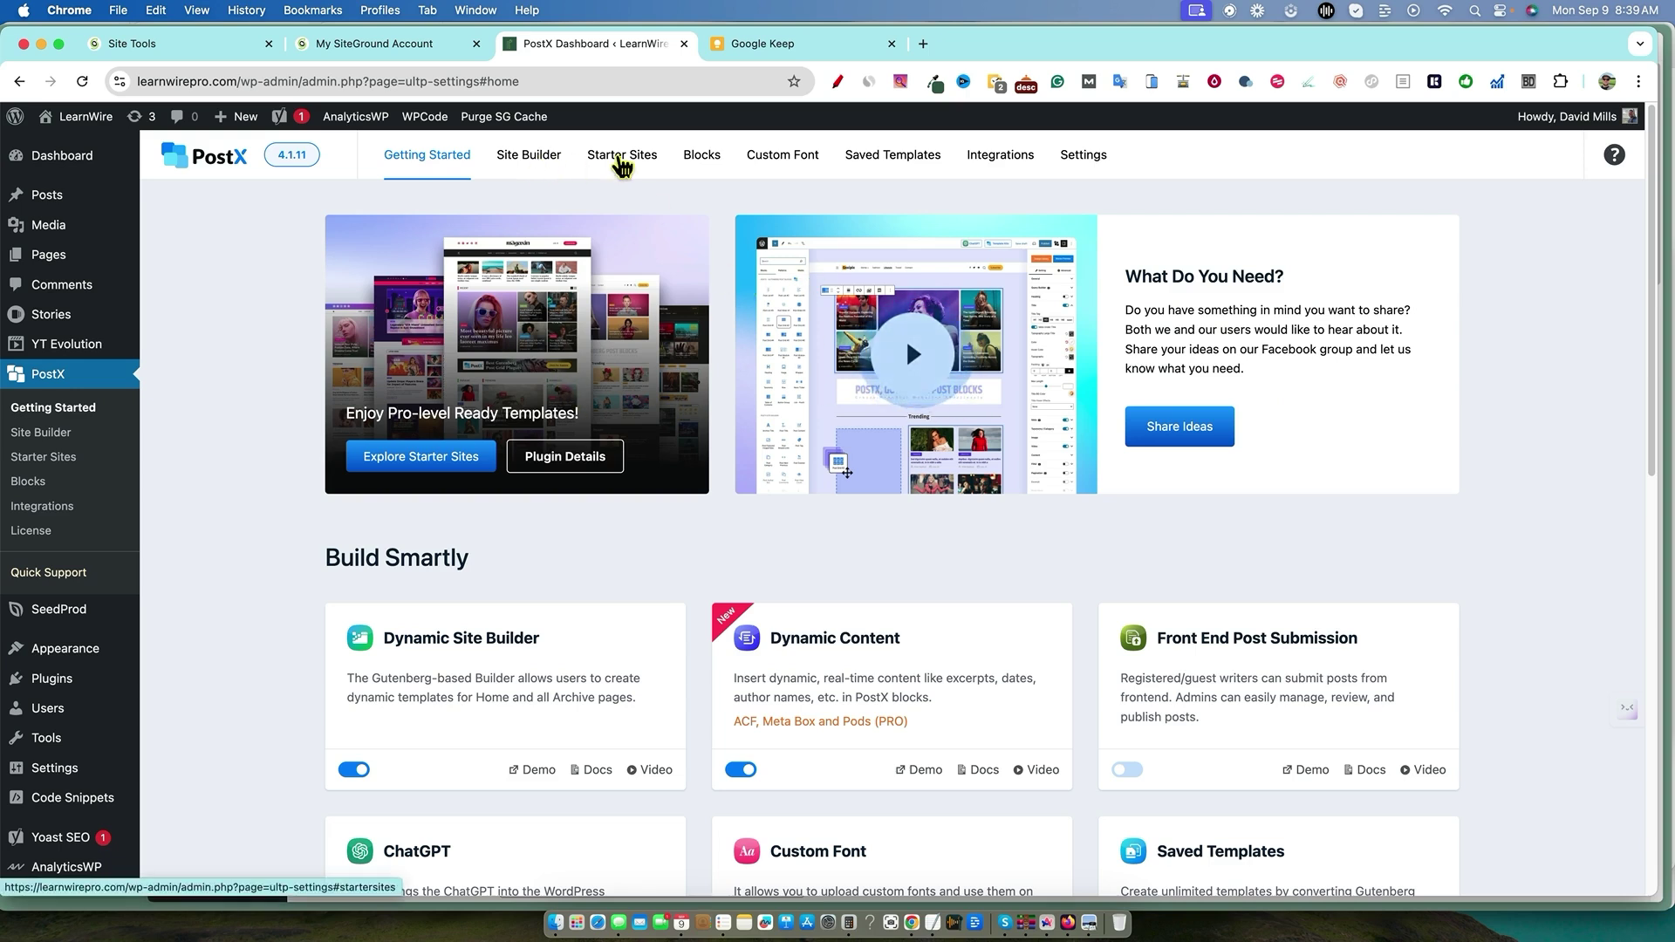
click(620, 161)
Review Site Builder templates like Front_page, Singular and Archive, then open the Blocks list.
click(553, 164)
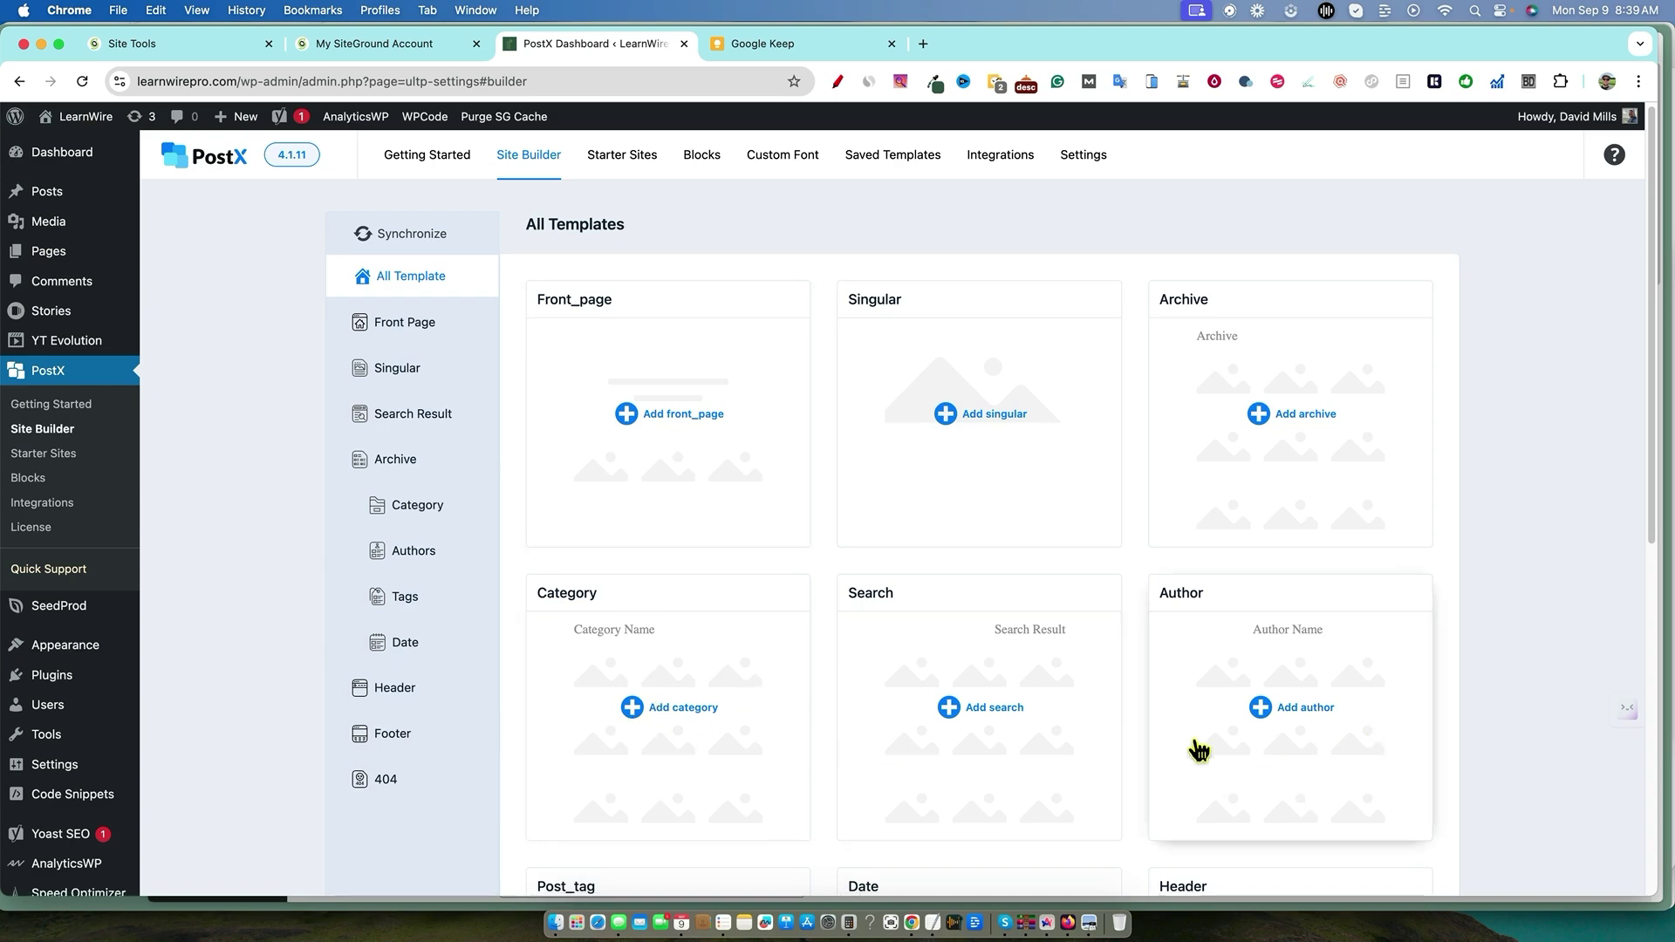
scroll(1191, 747, down, 5)
scroll(1191, 737, down, 3)
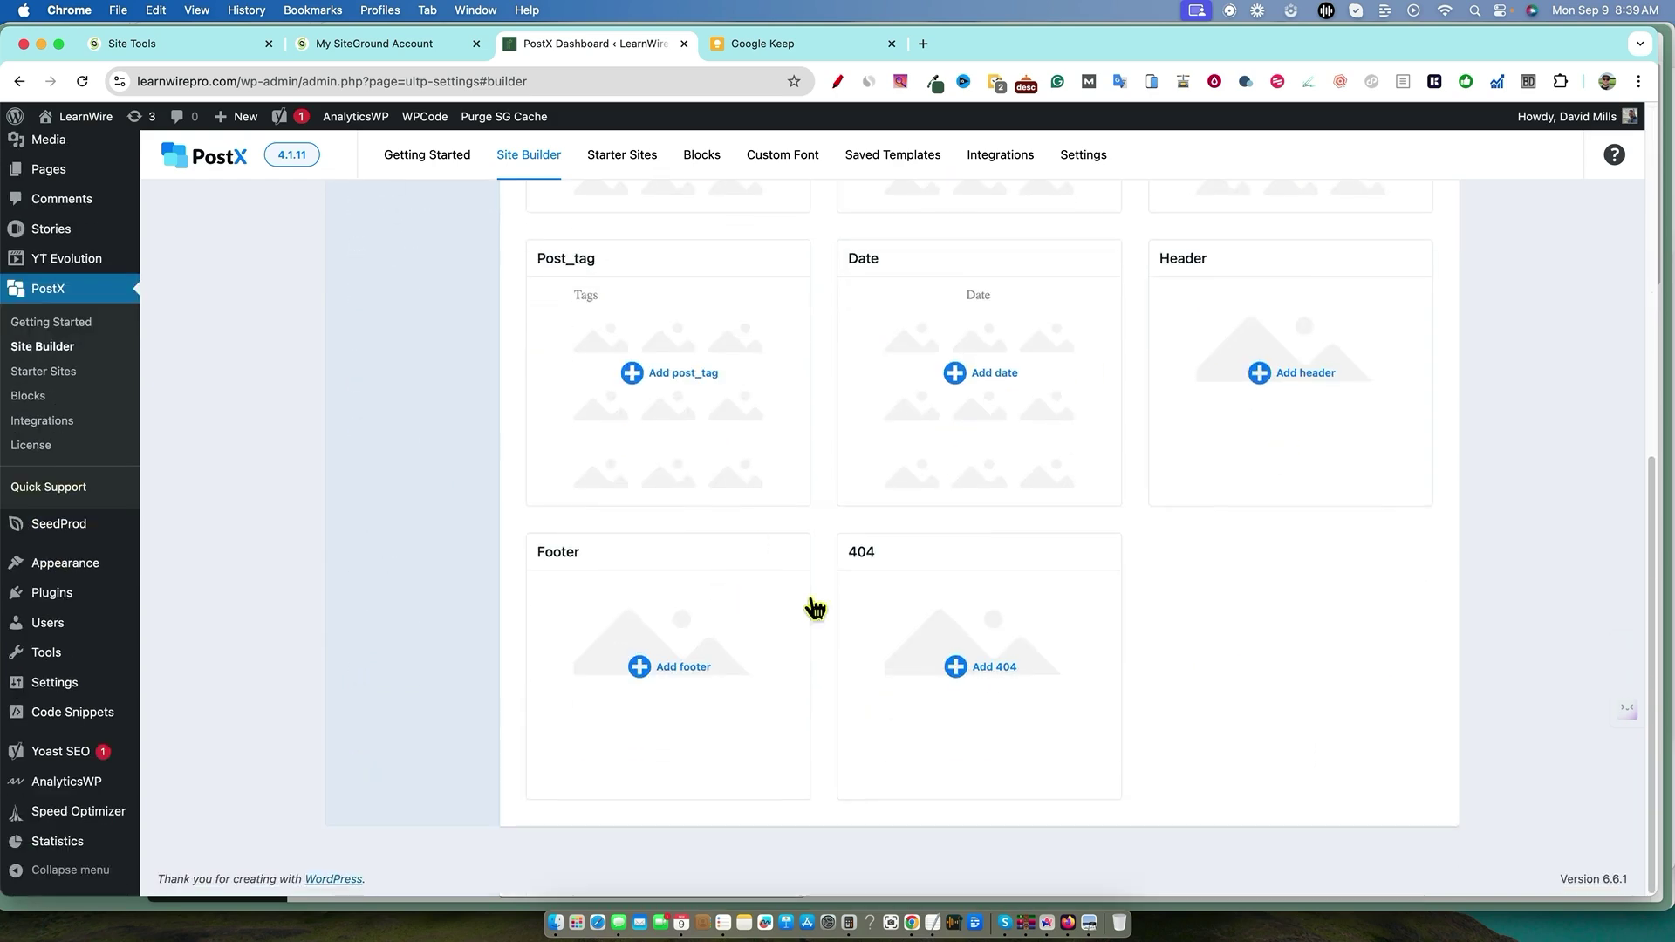
scroll(872, 637, up, 5)
scroll(937, 665, up, 3)
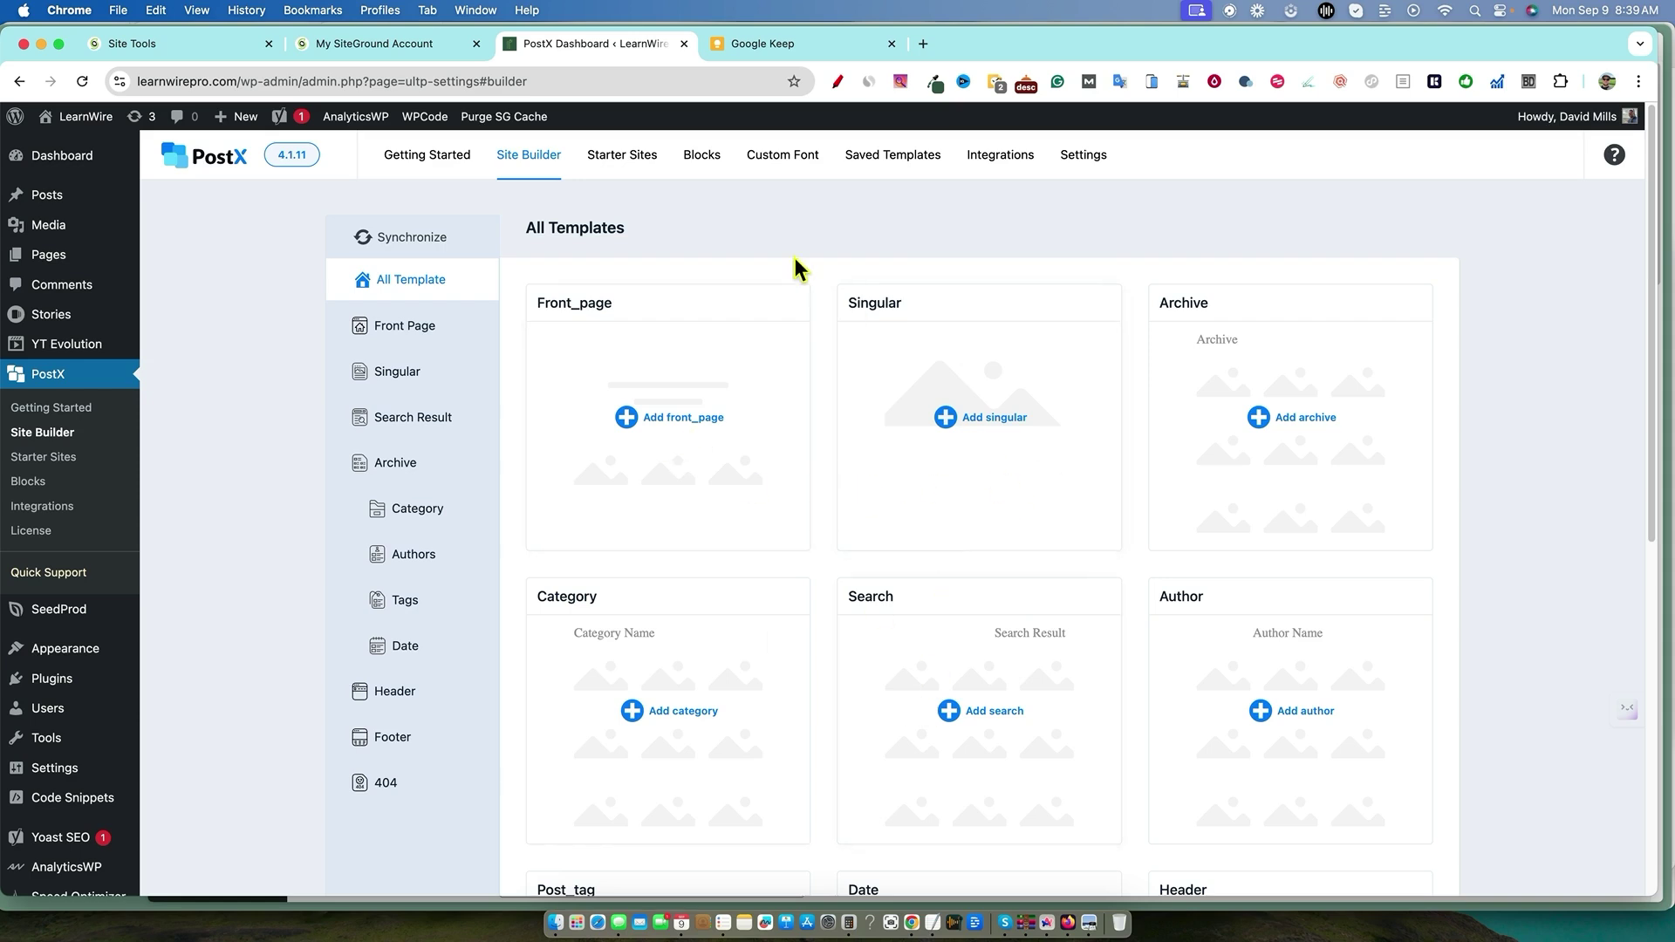
click(702, 155)
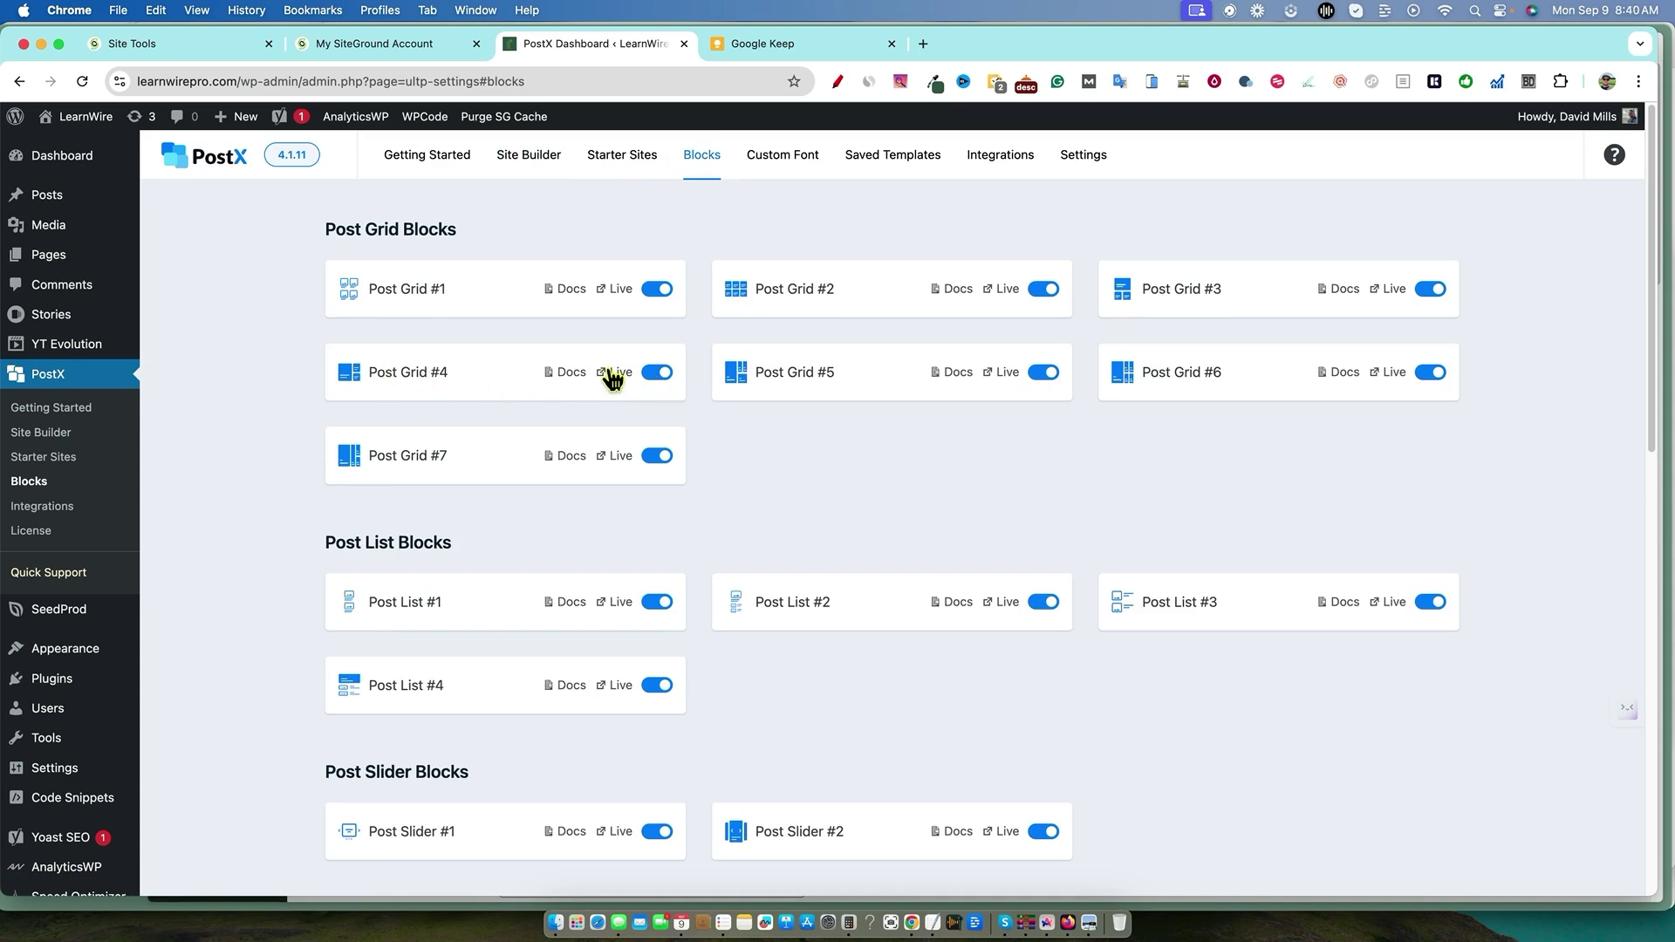
Preview the Post Grid #4 live demo and scroll through it.
click(614, 375)
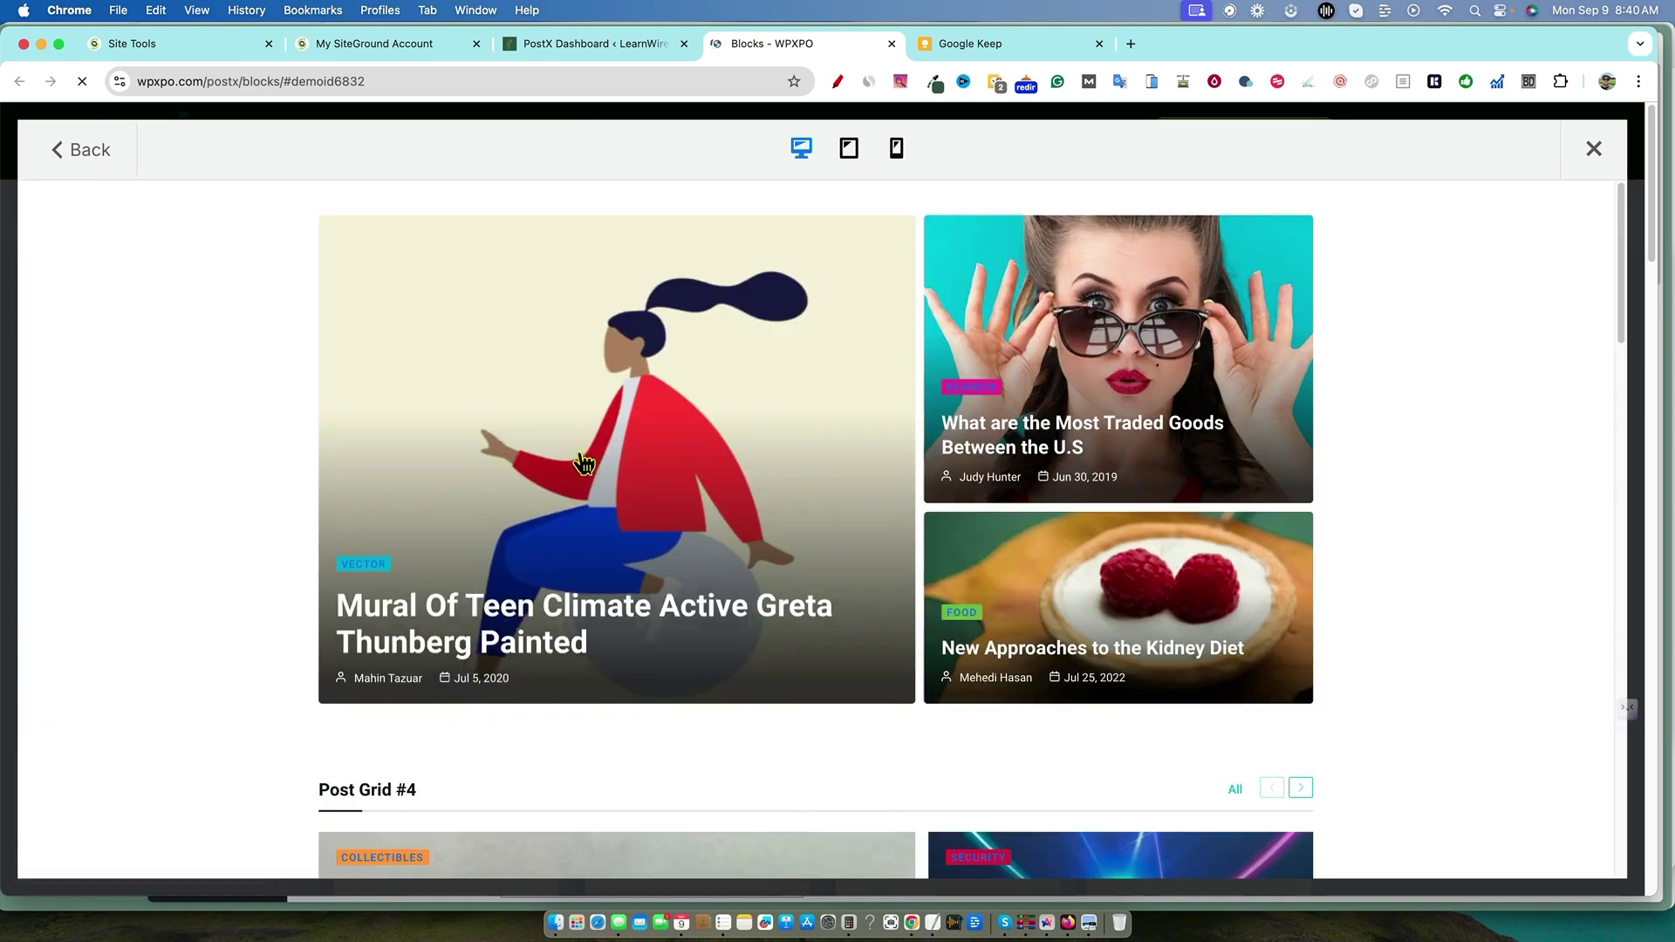
scroll(535, 497, down, 6)
scroll(541, 497, up, 7)
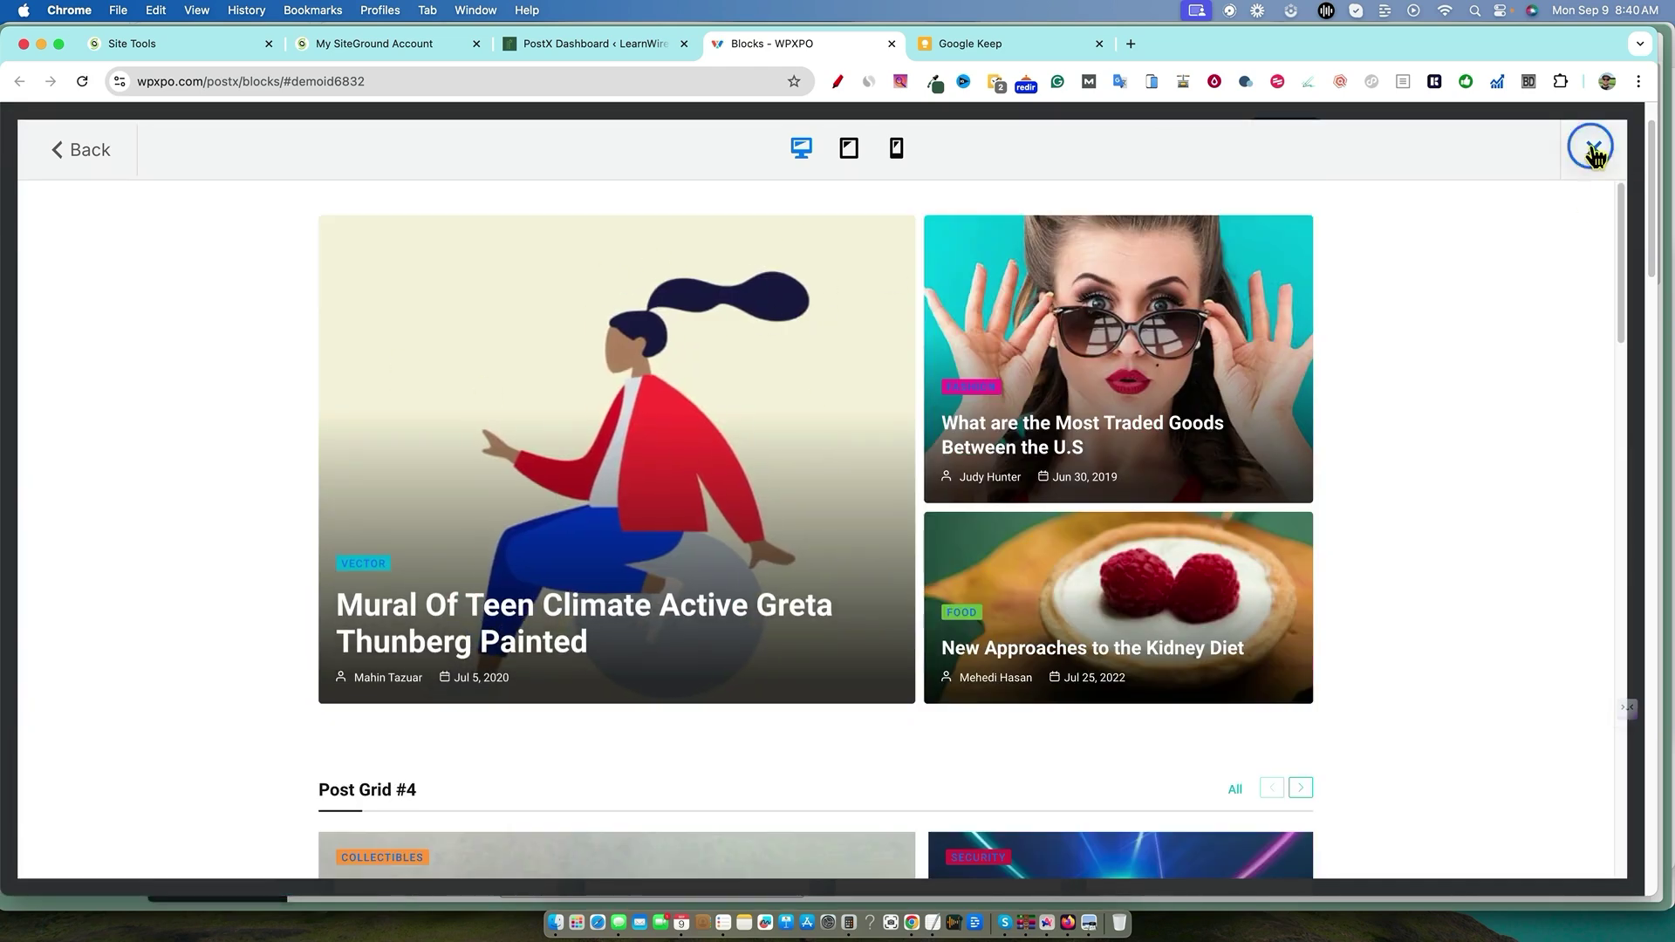
Return to the PostX Blocks list, then open the empty Custom Font manager.
click(613, 43)
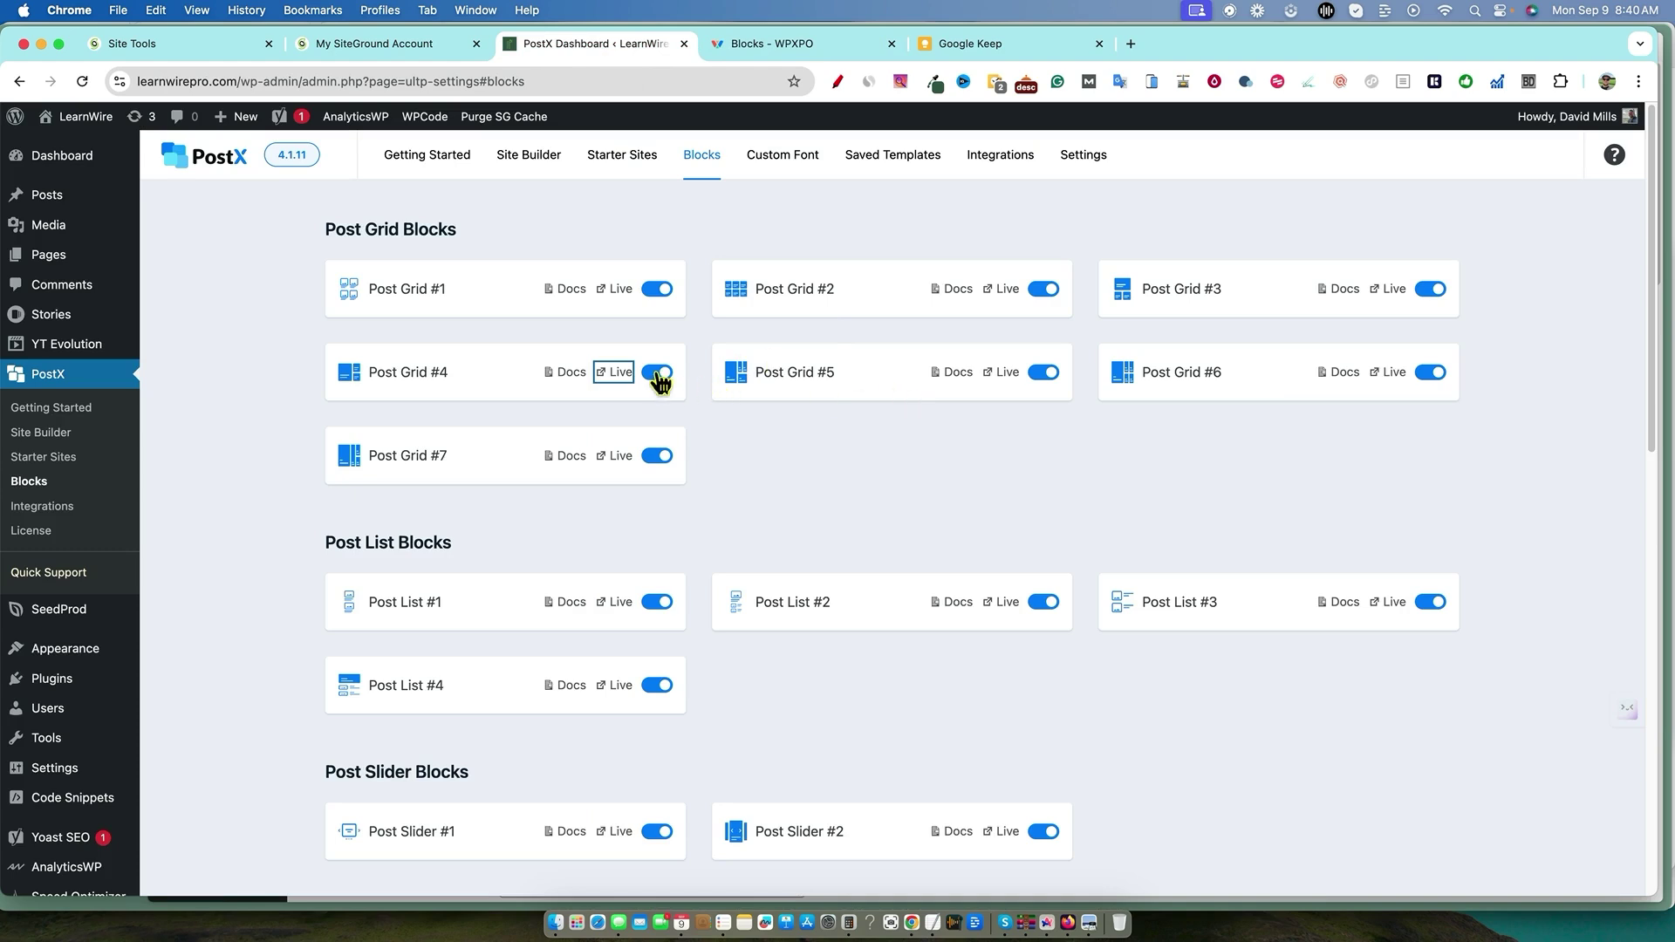
scroll(953, 496, down, 13)
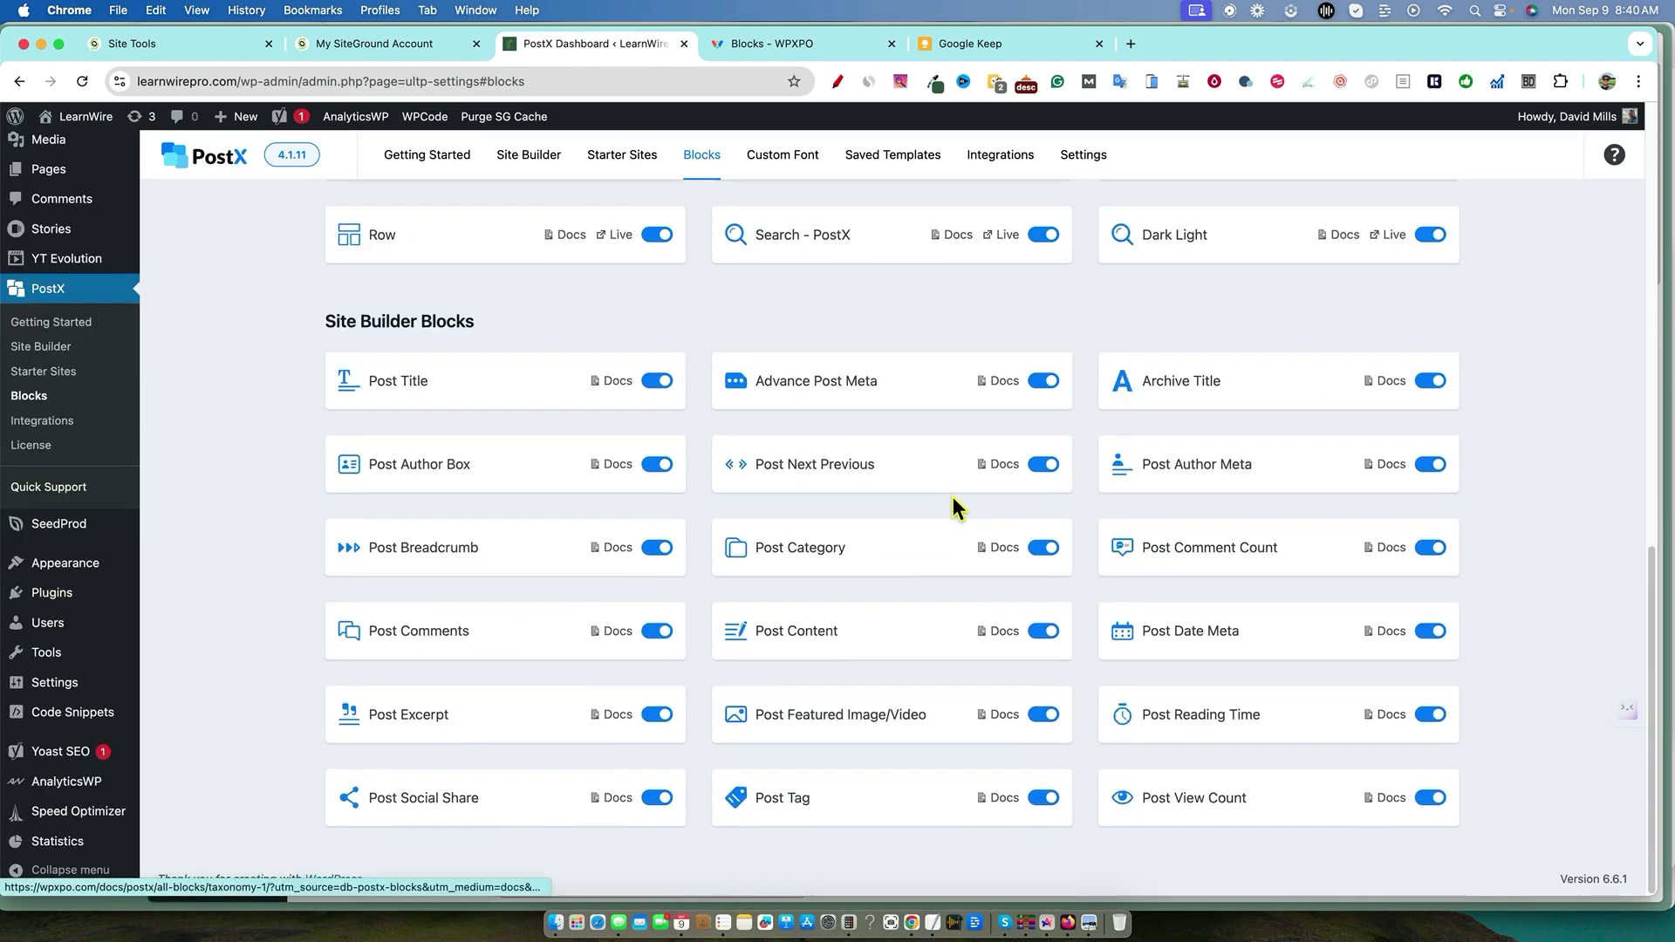
scroll(953, 497, up, 13)
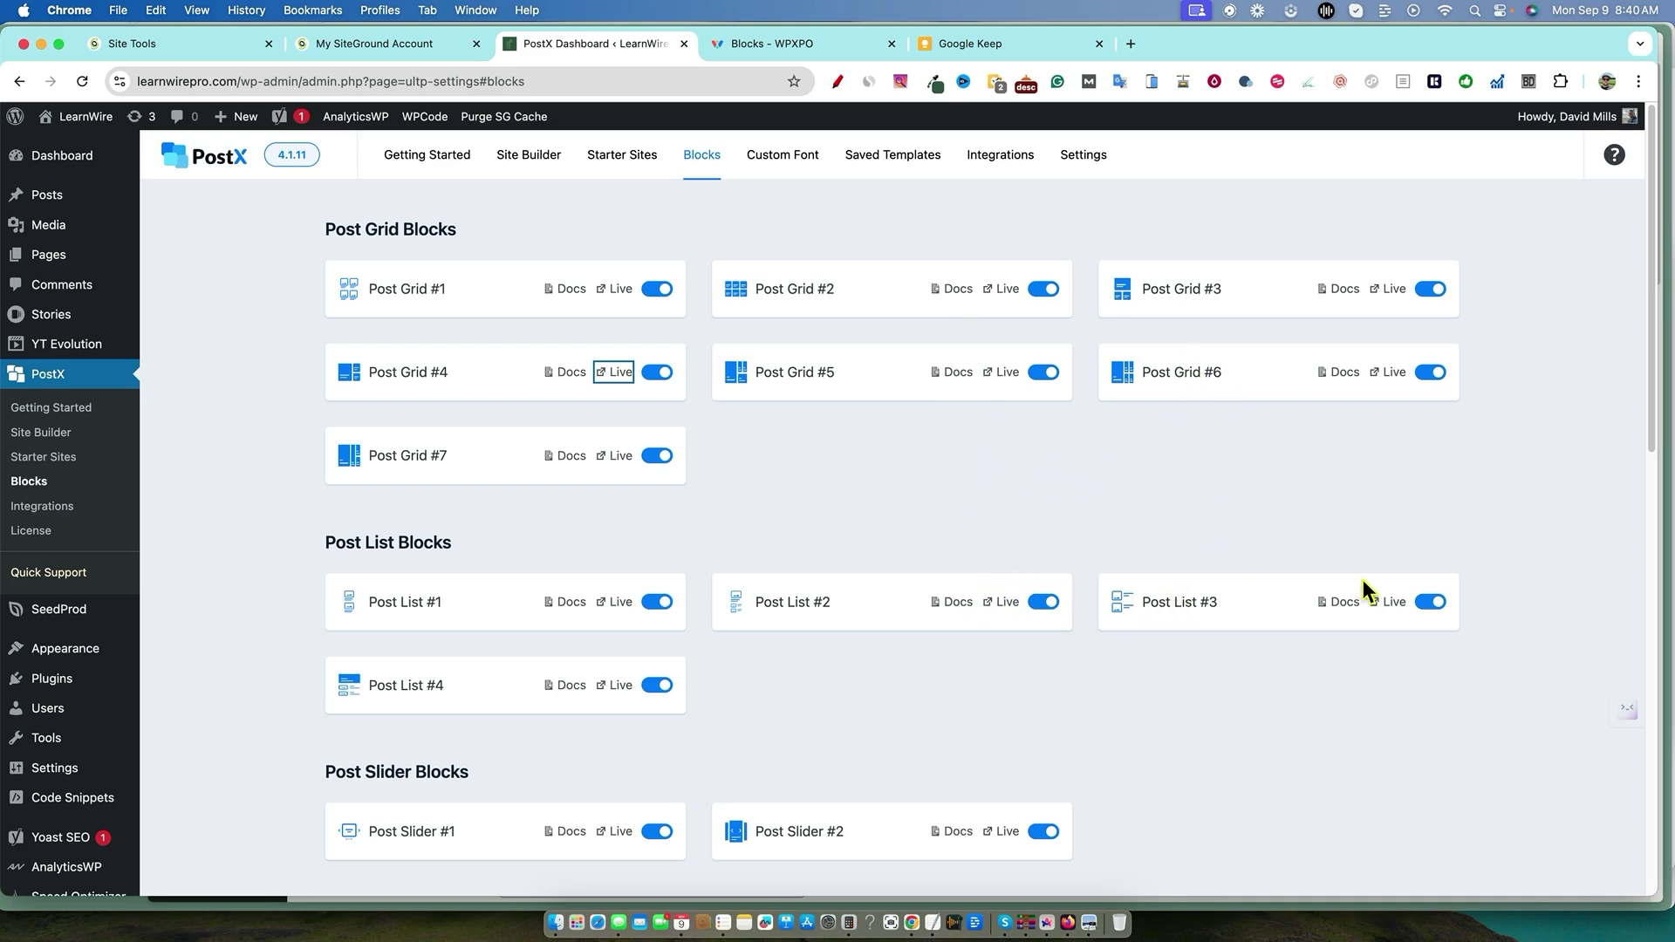
click(786, 157)
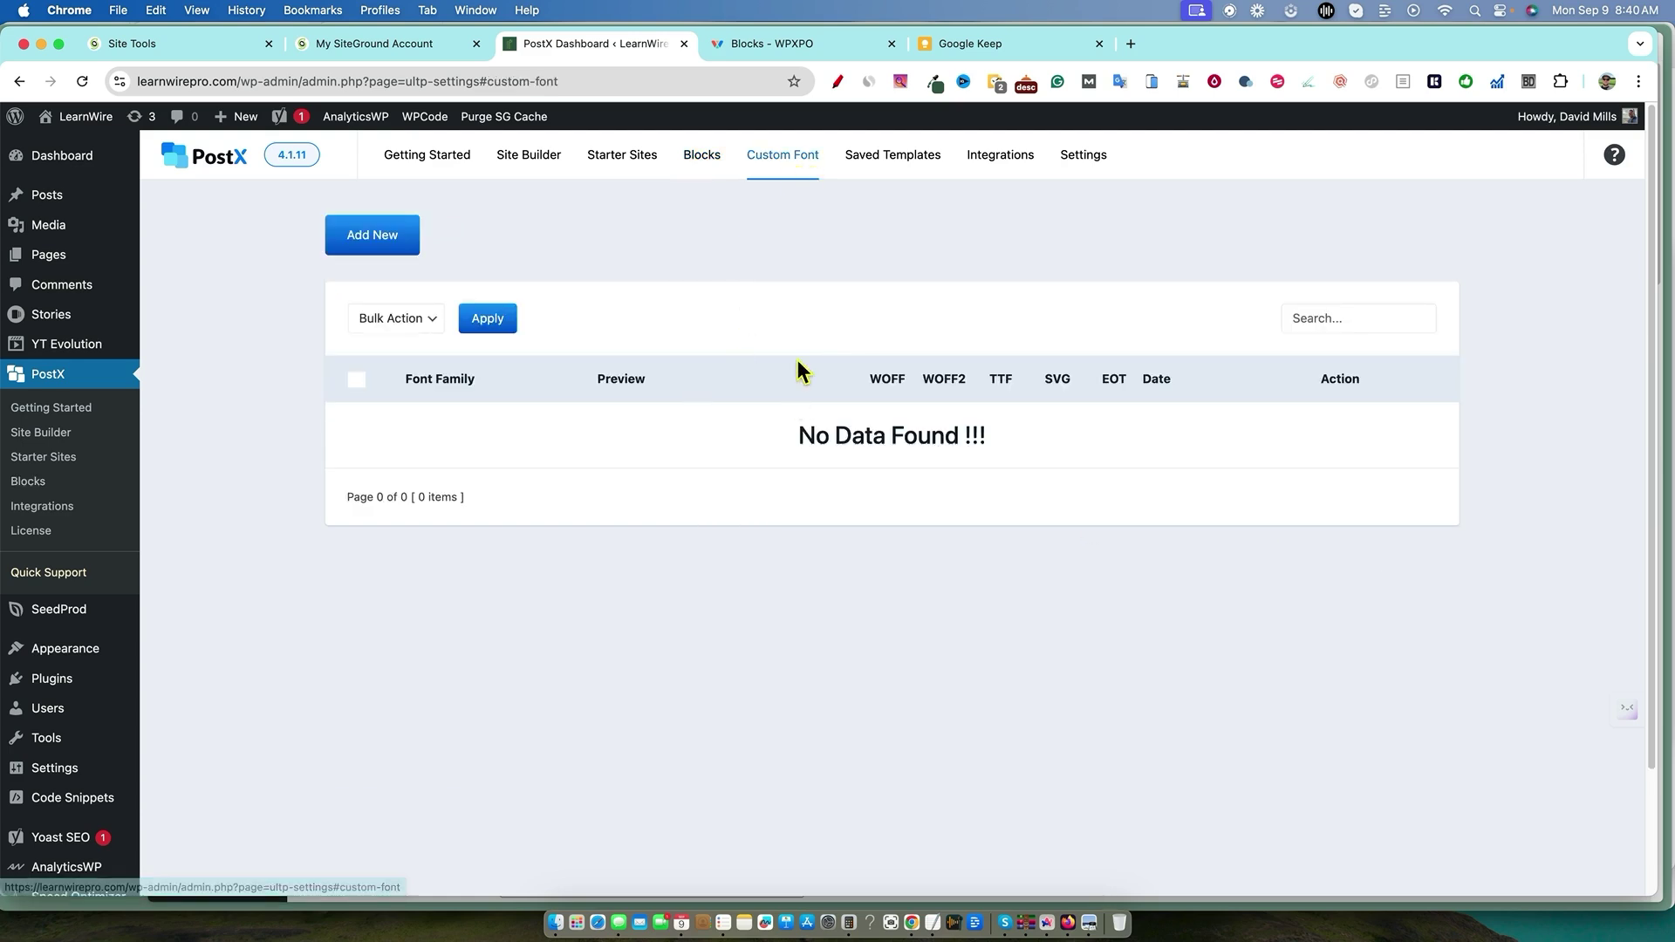
Open the PostX Integrations page and scroll through the available integration addons.
click(999, 157)
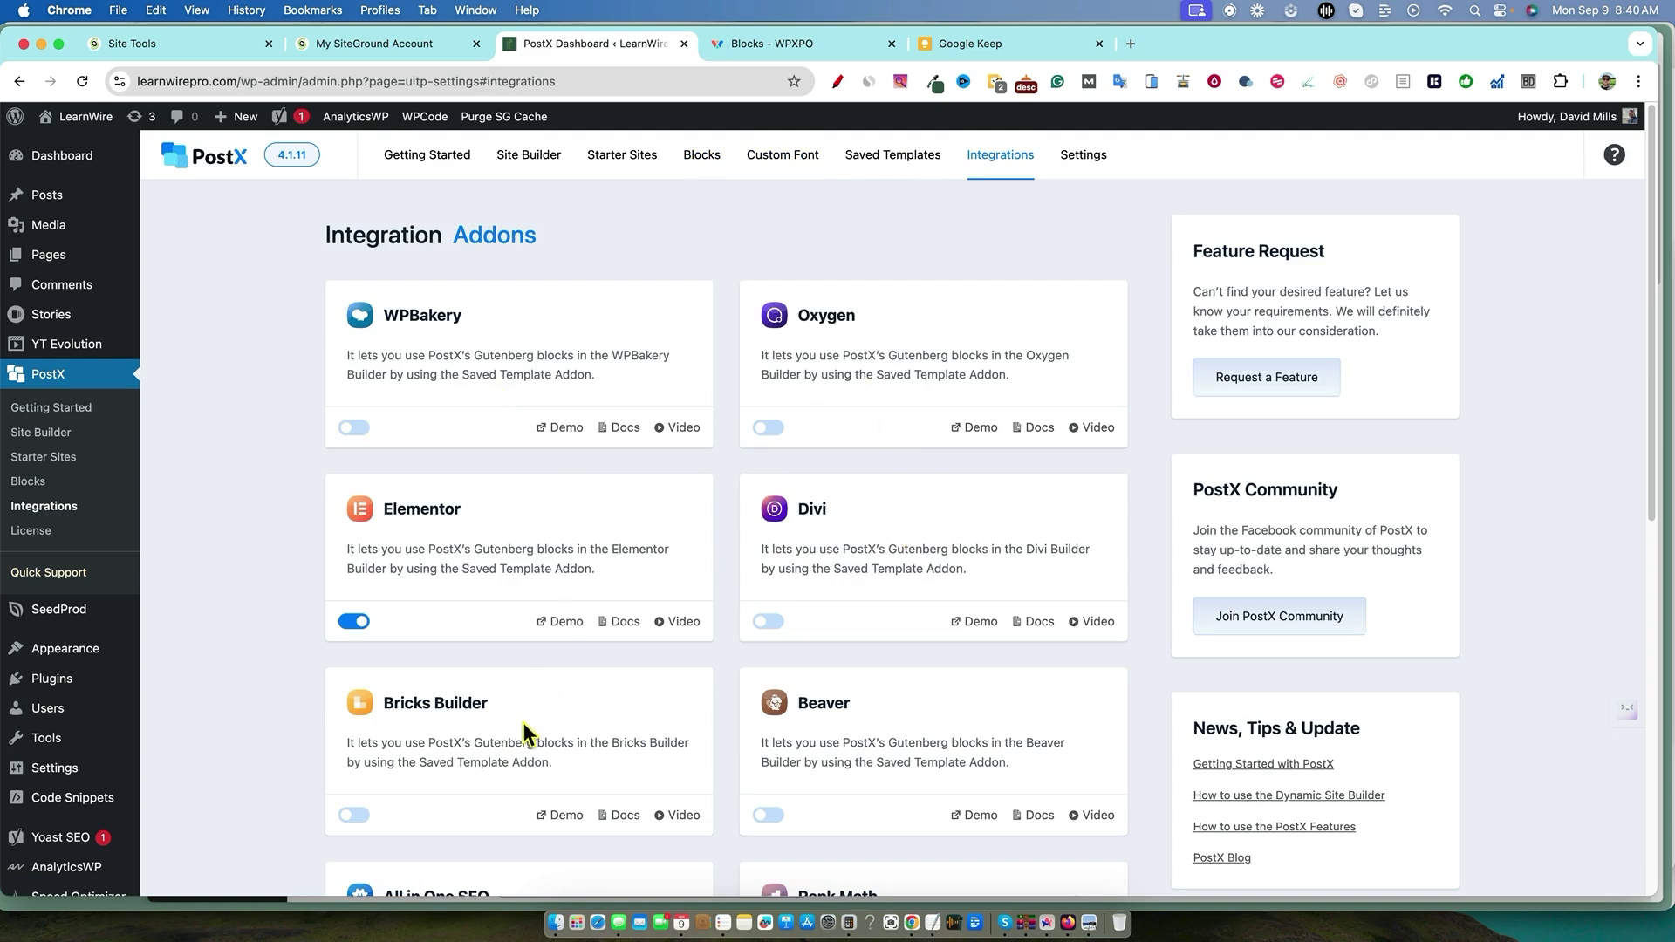
scroll(665, 681, down, 5)
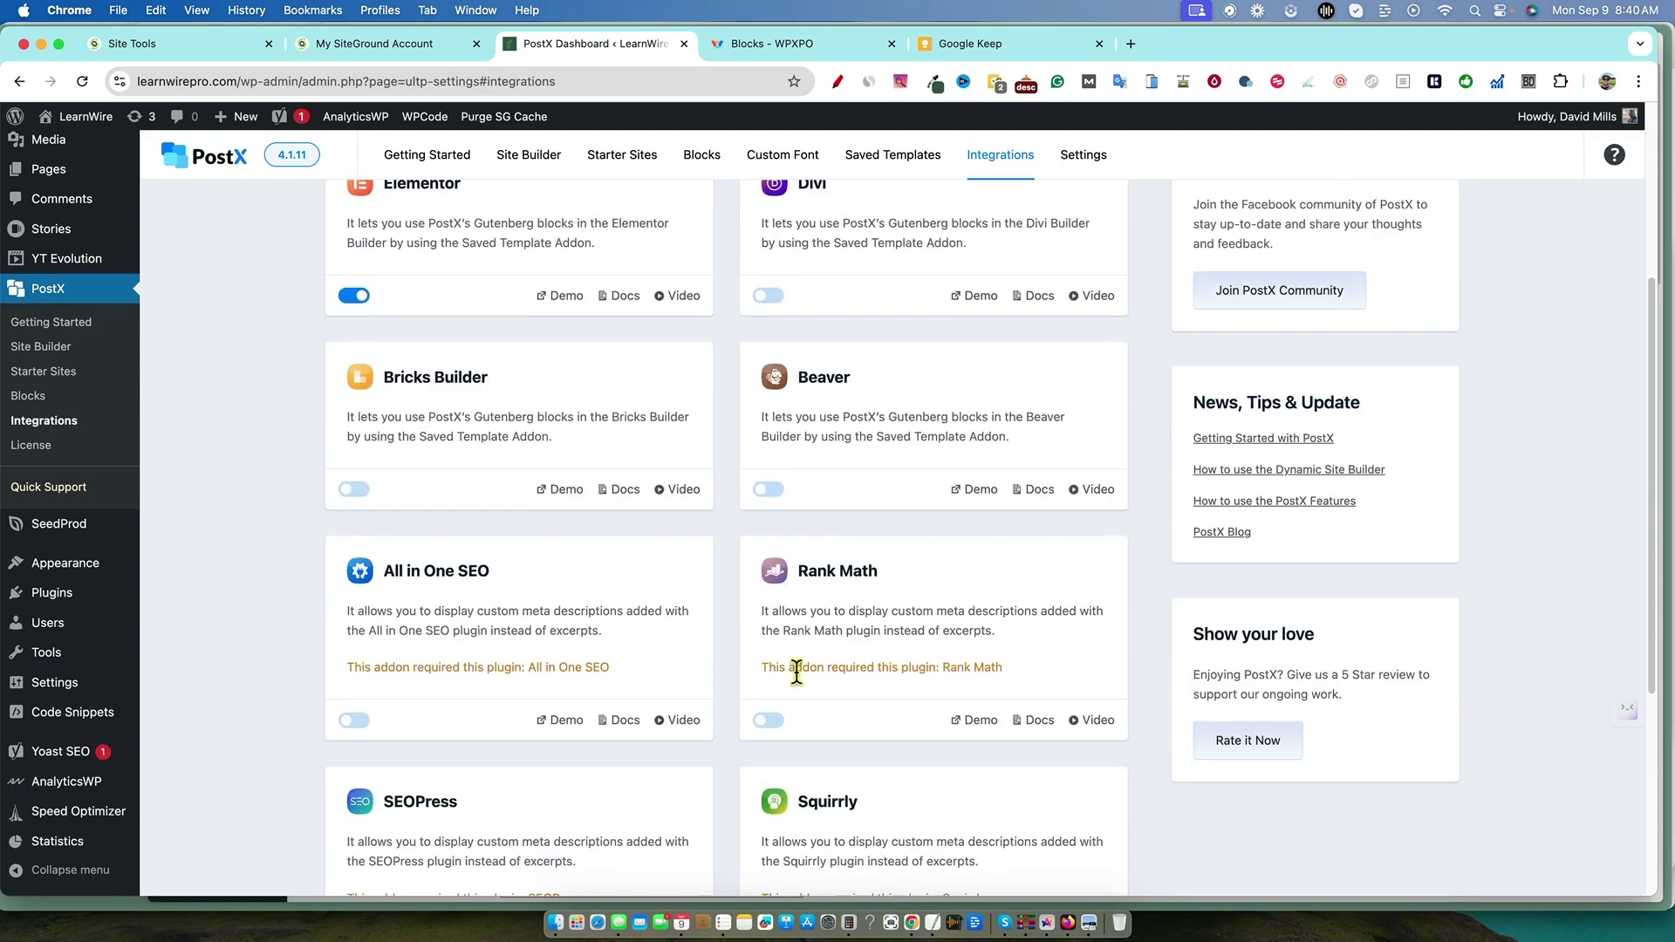
scroll(507, 602, down, 2)
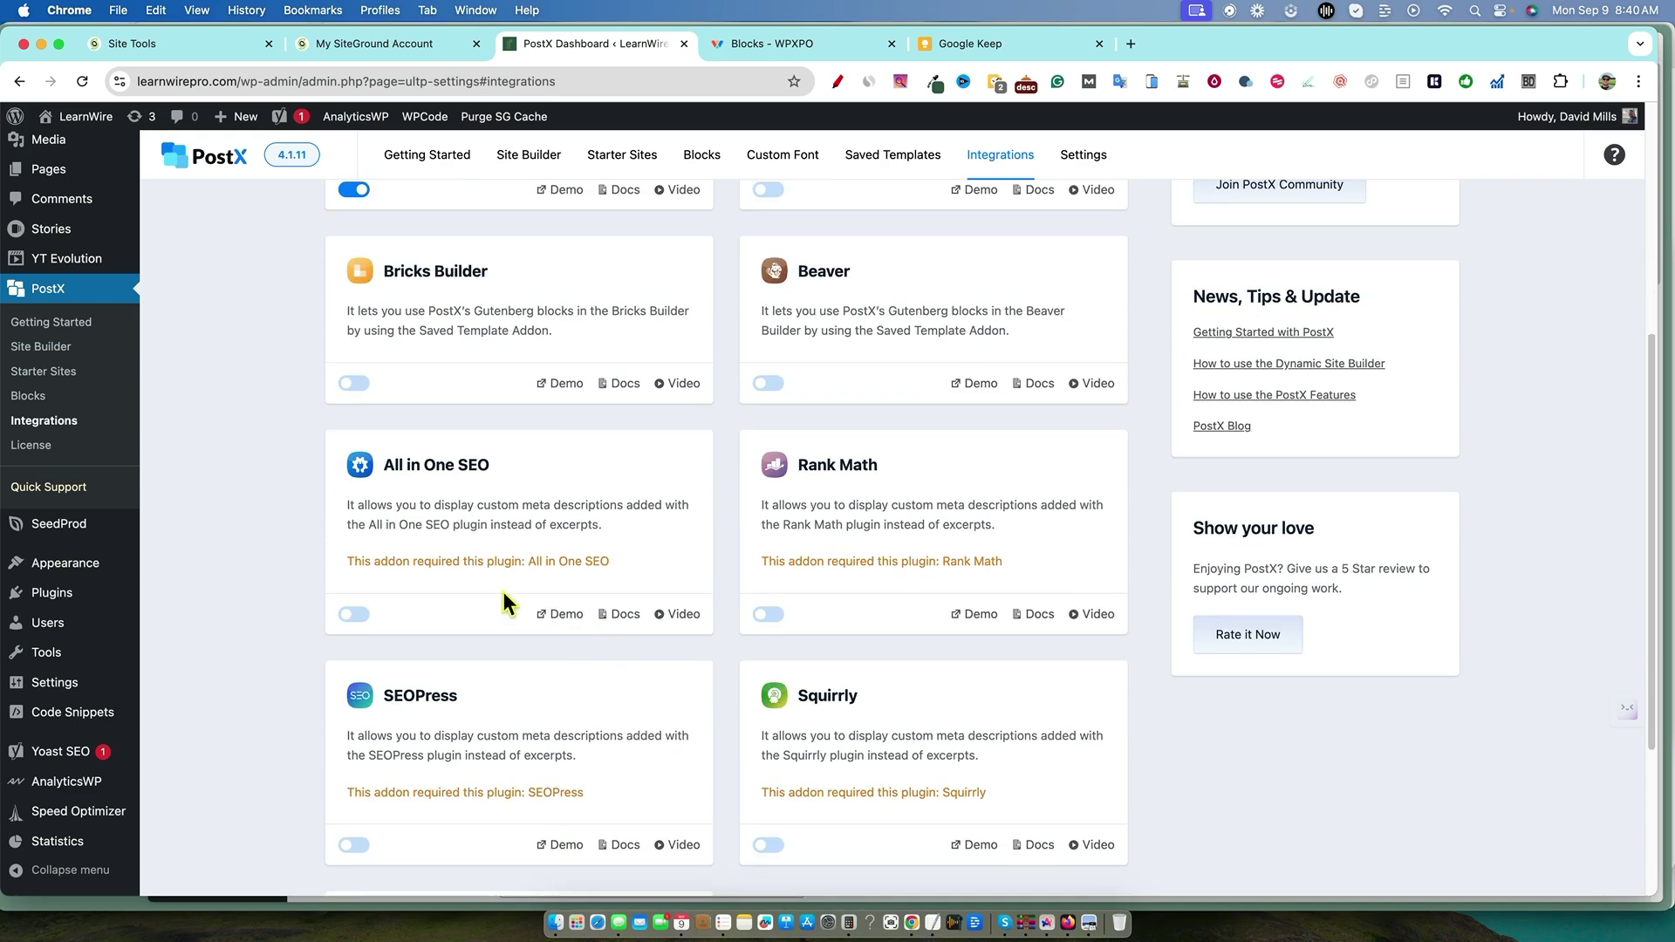
scroll(449, 711, down, 1)
scroll(870, 726, down, 2)
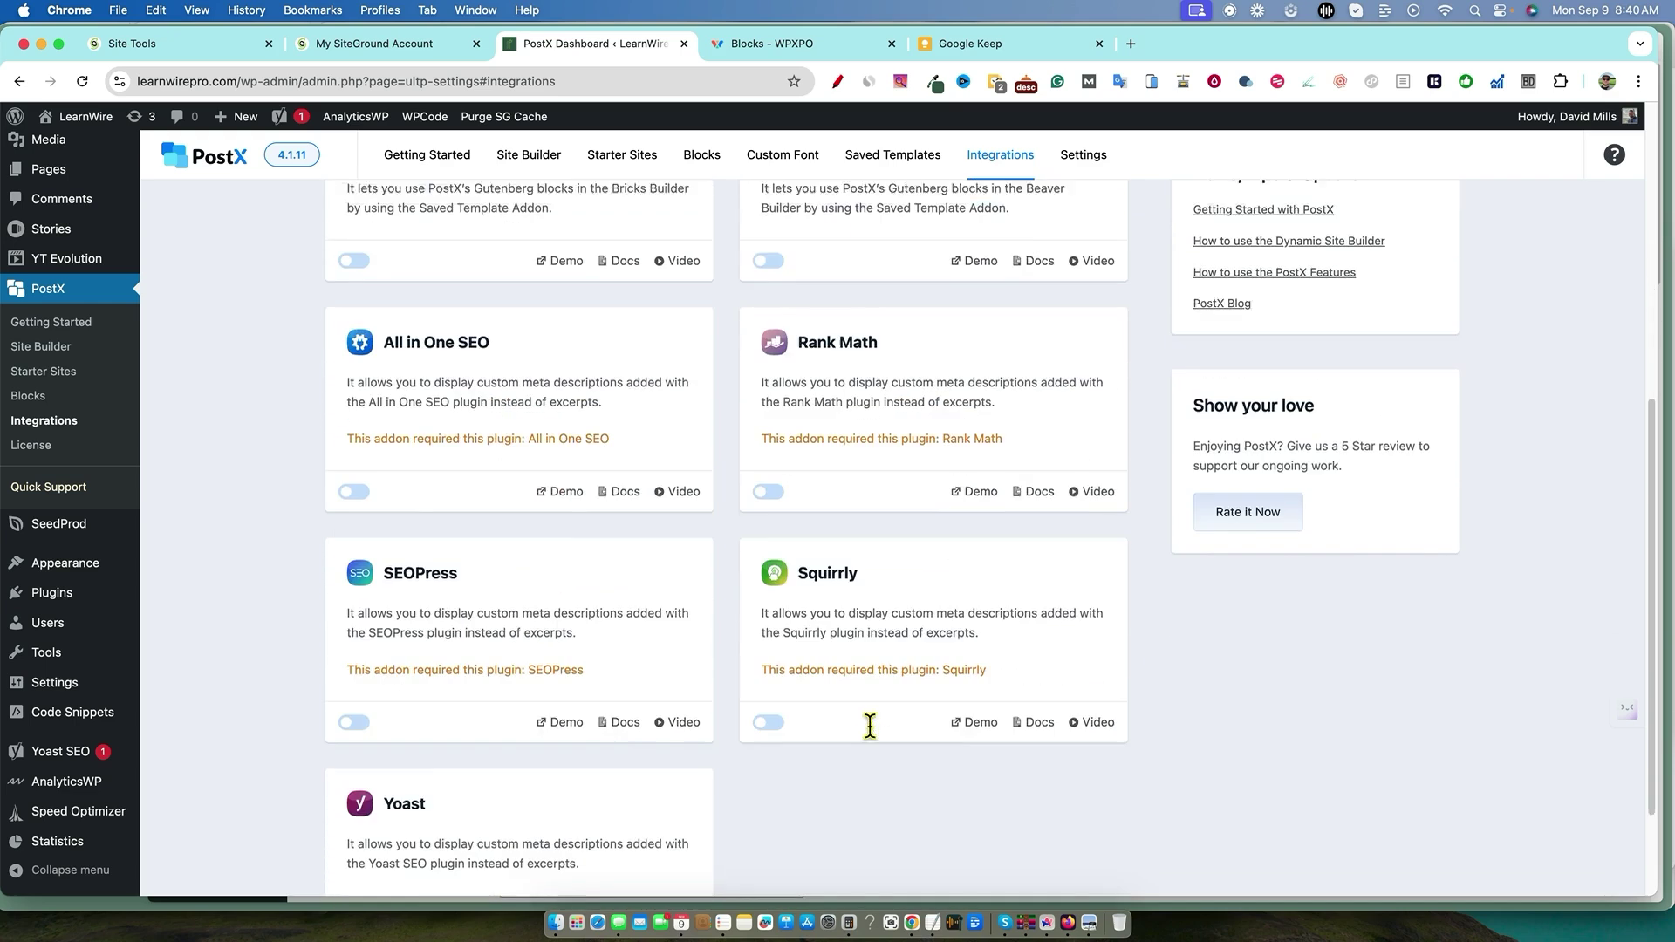
scroll(870, 726, down, 2)
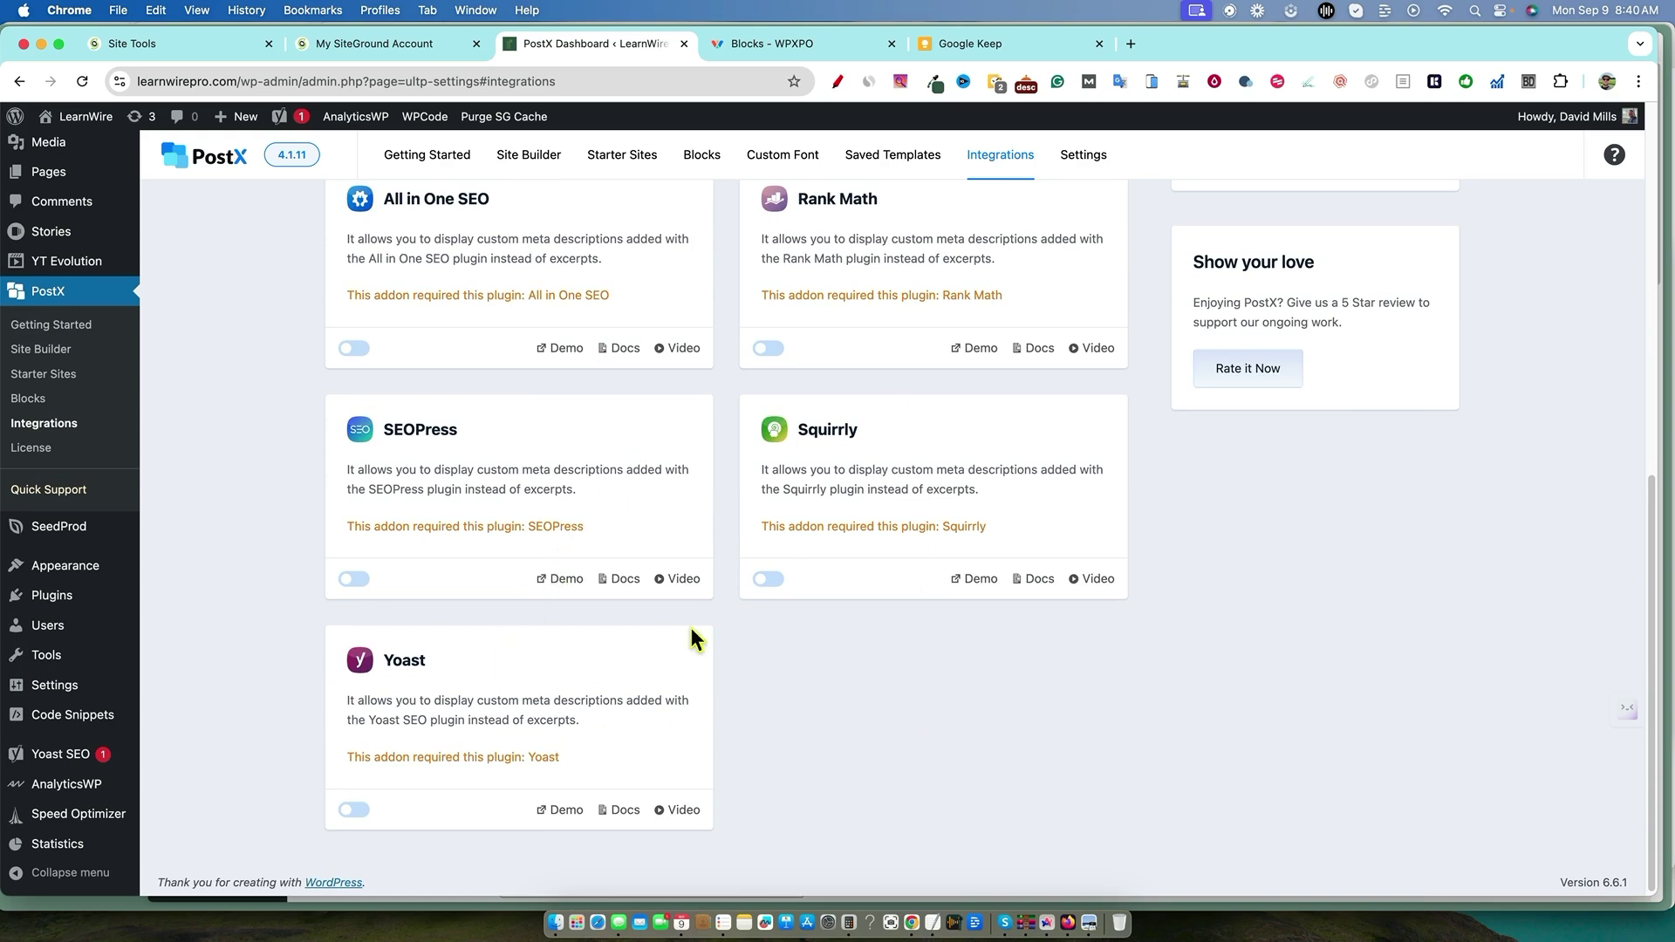
scroll(611, 611, up, 7)
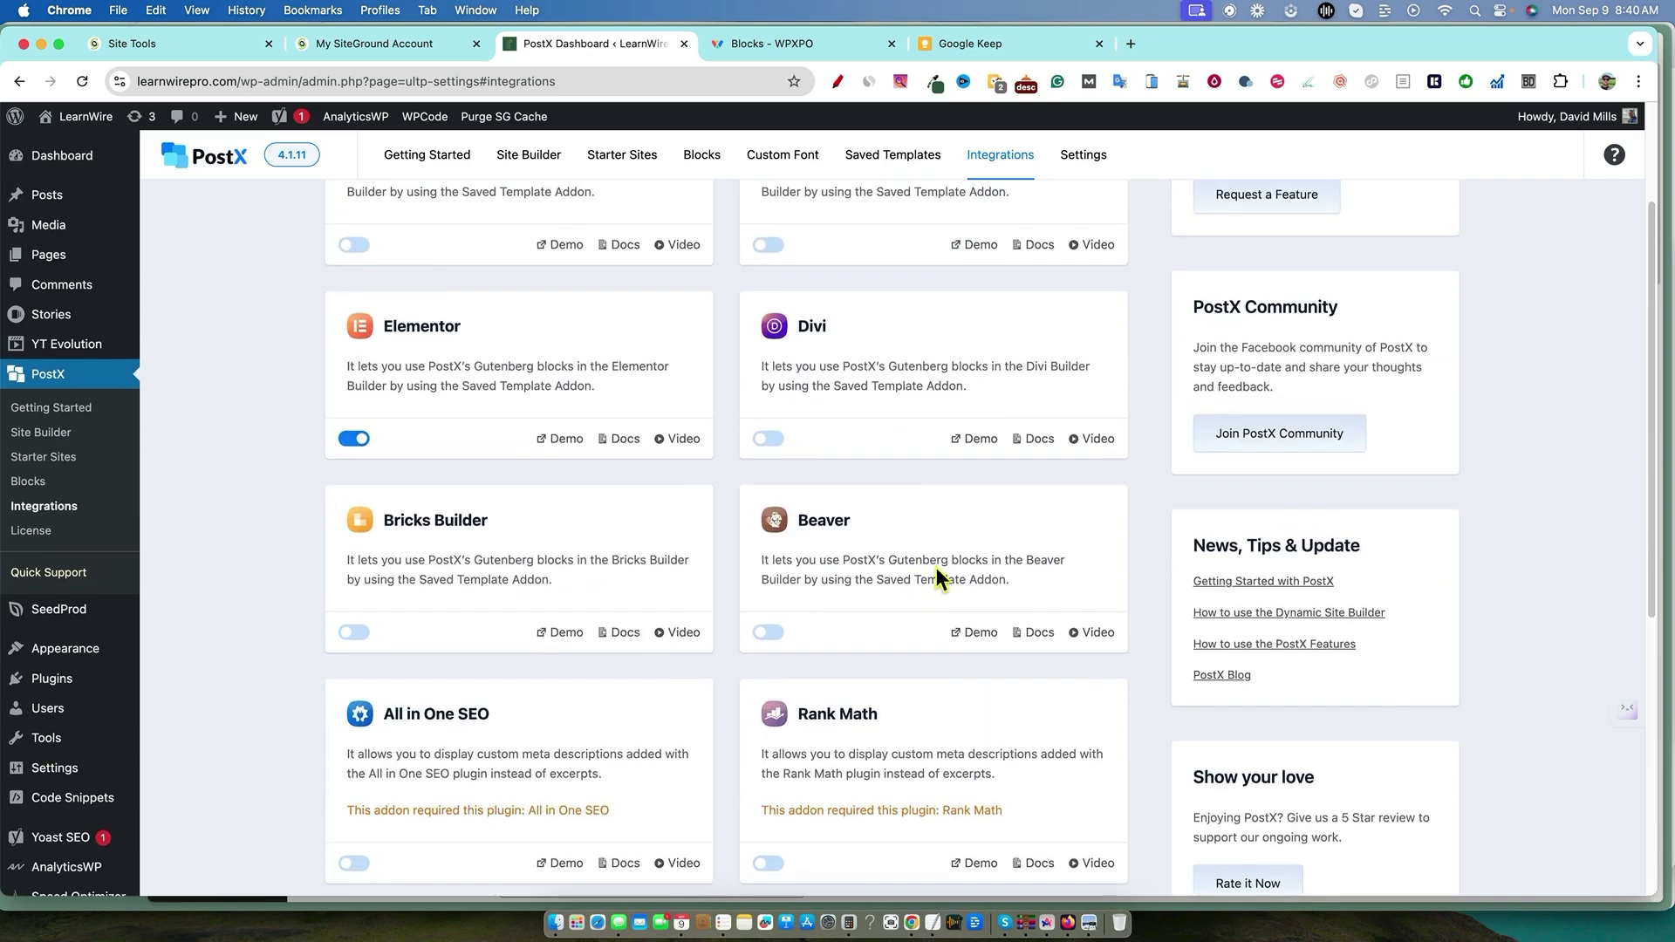
scroll(935, 567, up, 4)
scroll(934, 561, down, 10)
mouse_move(66, 765)
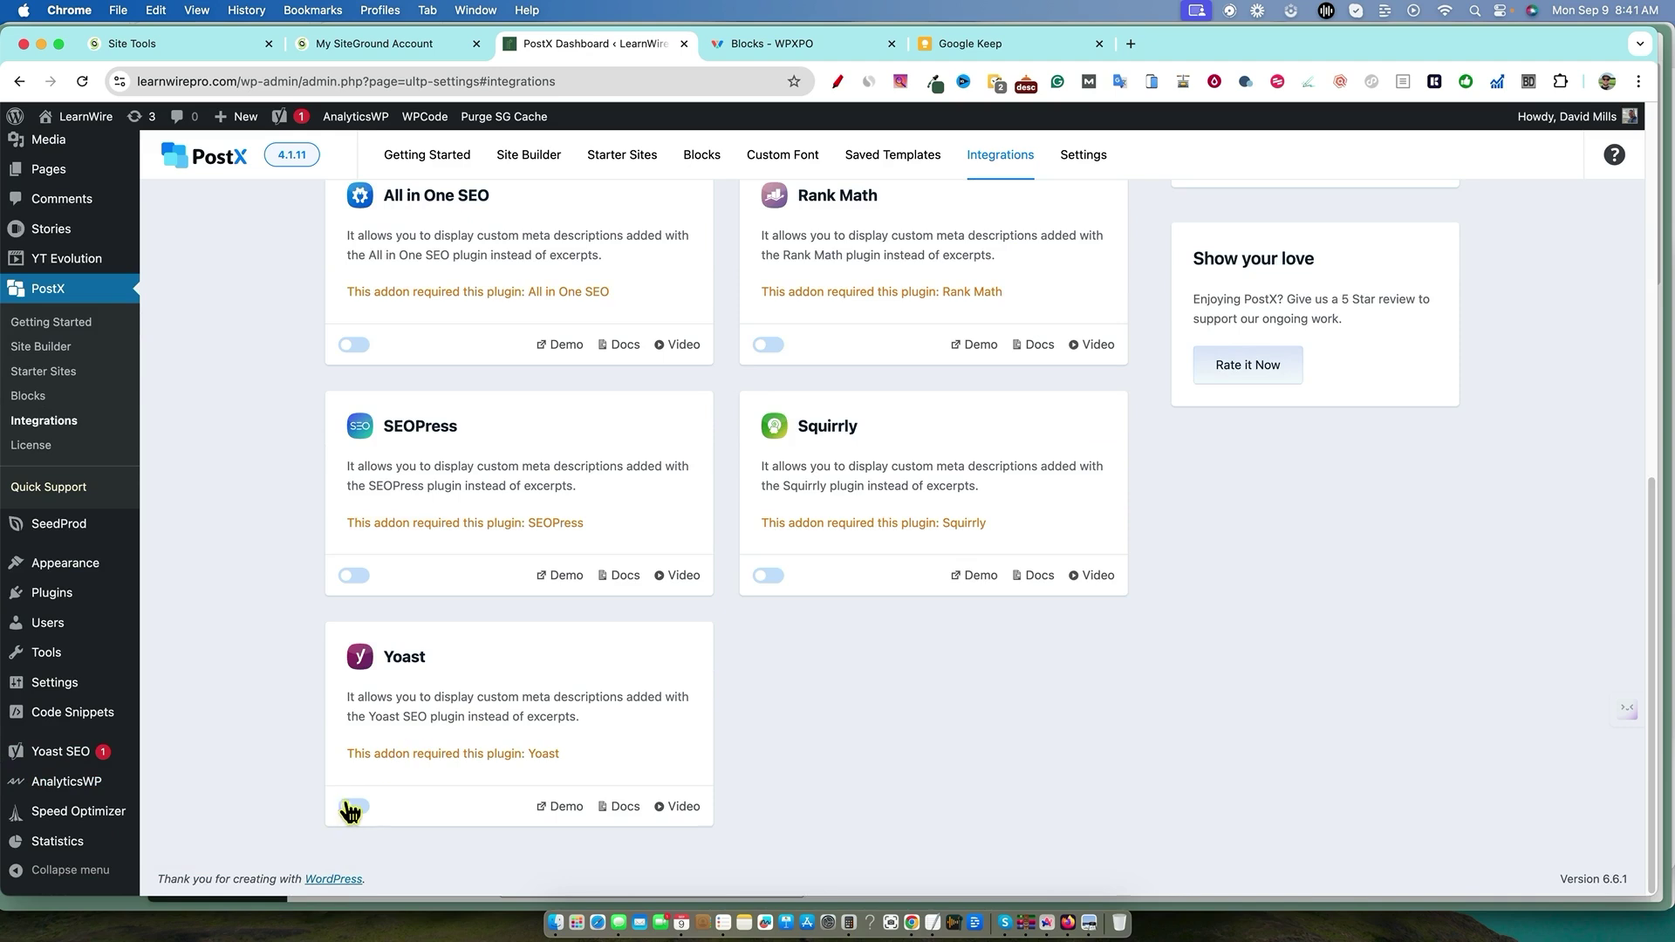
scroll(851, 407, up, 2)
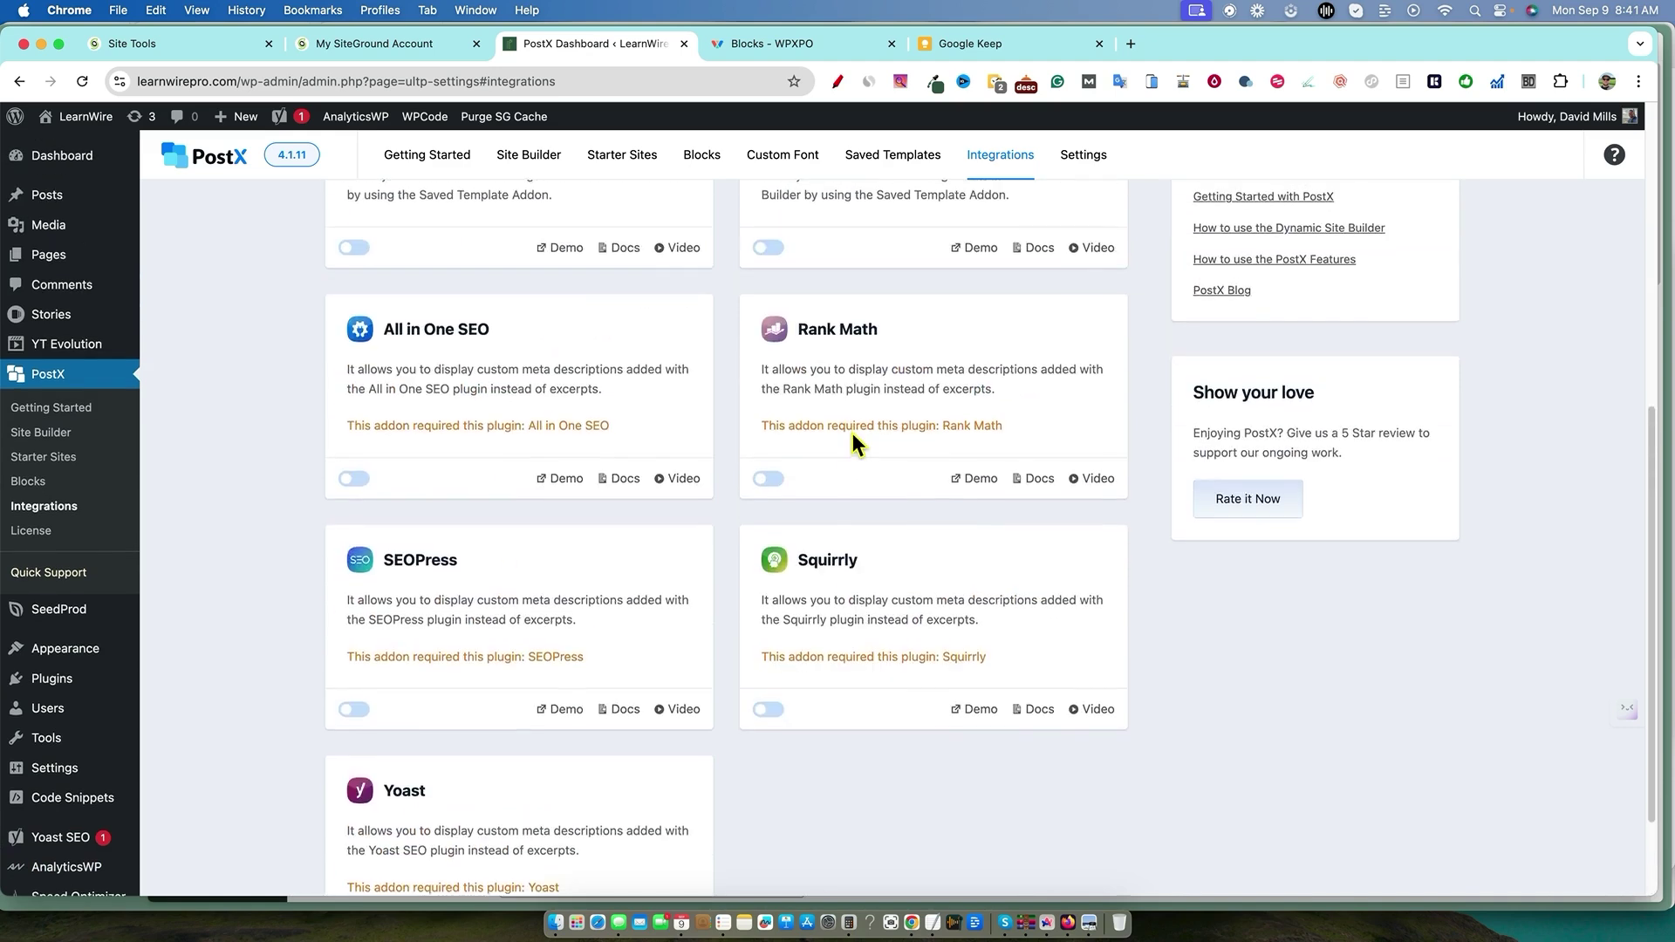
scroll(854, 434, down, 2)
Switch on the Yoast integration addon, then go to the empty Saved Templates list.
click(356, 802)
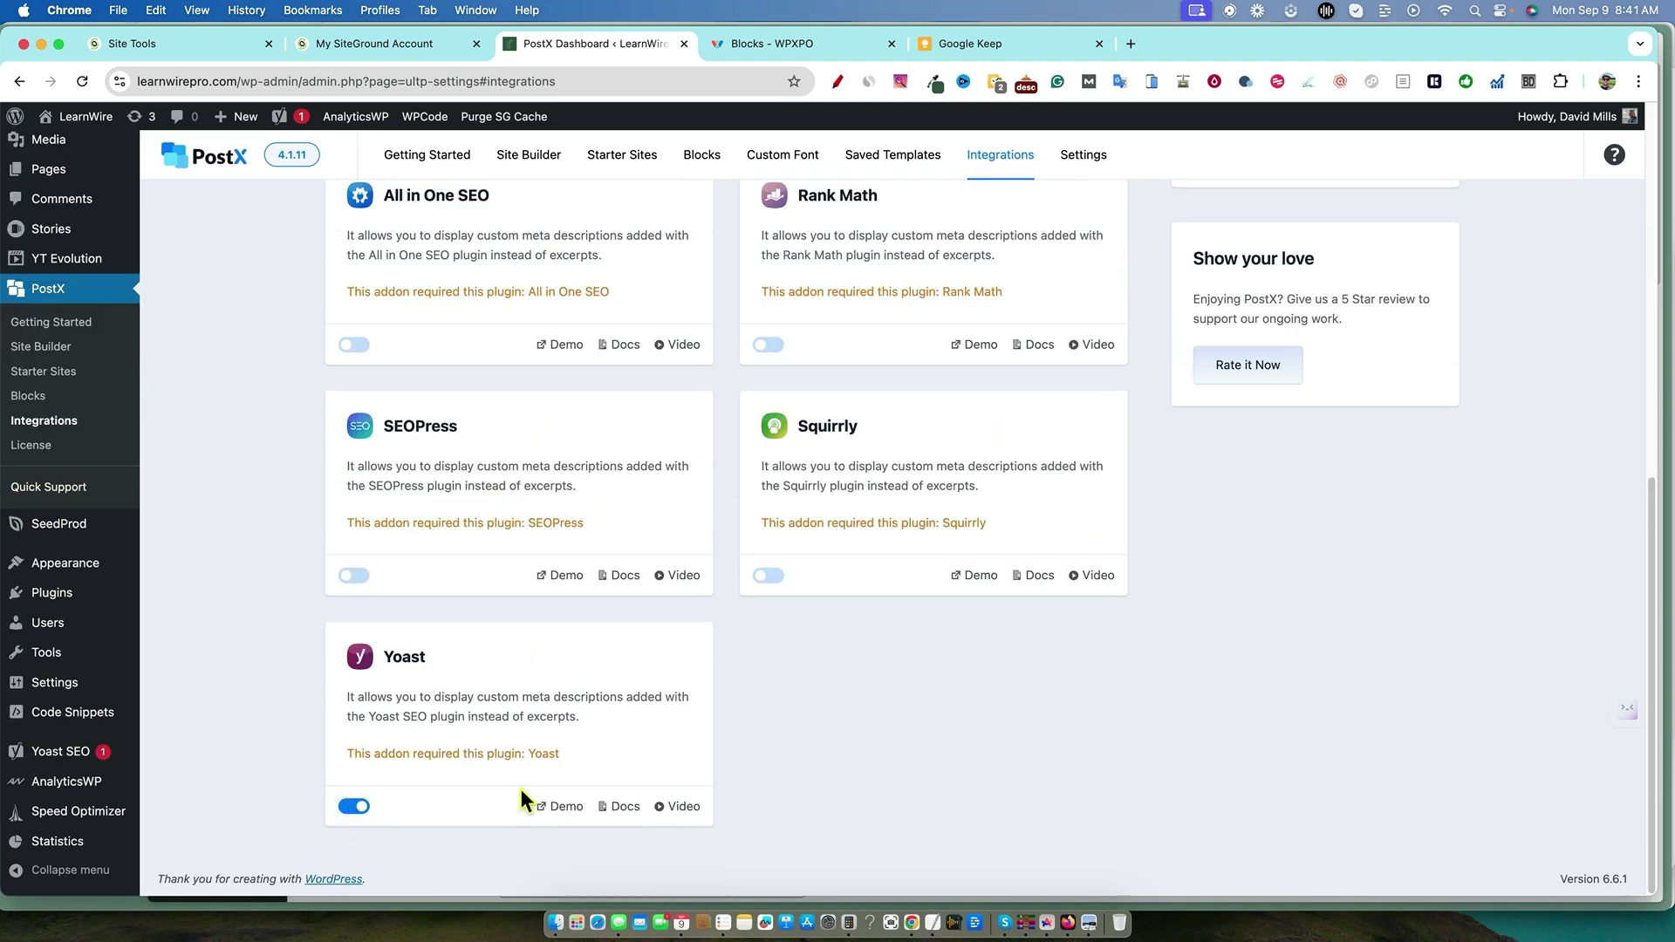
scroll(892, 667, up, 10)
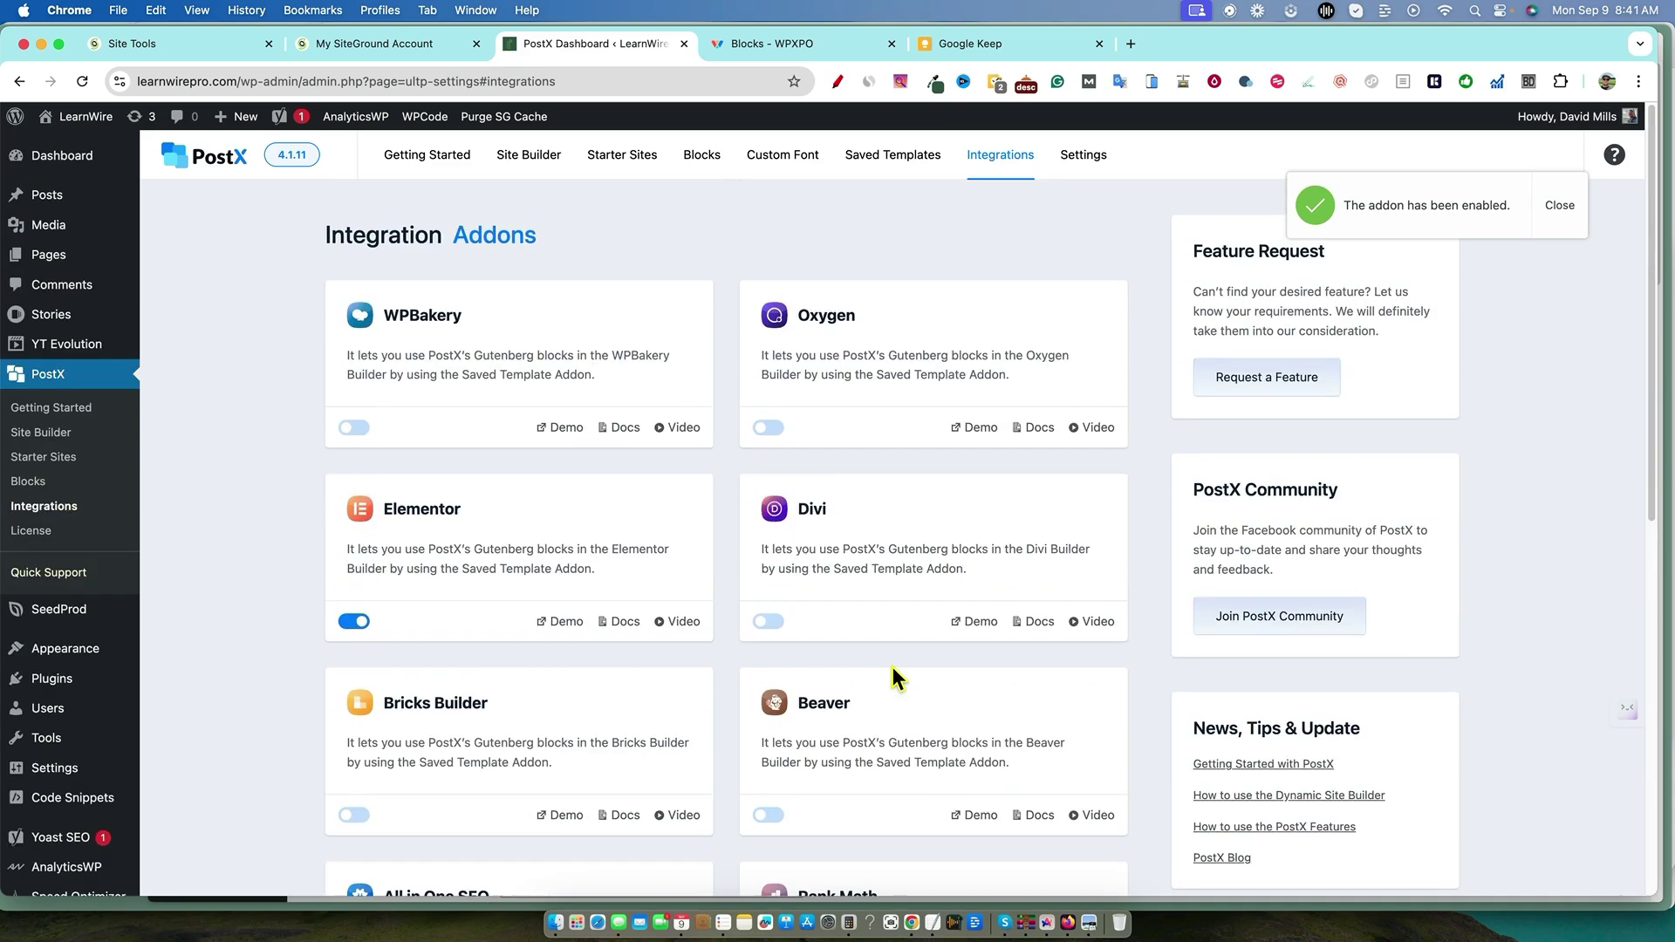
click(909, 158)
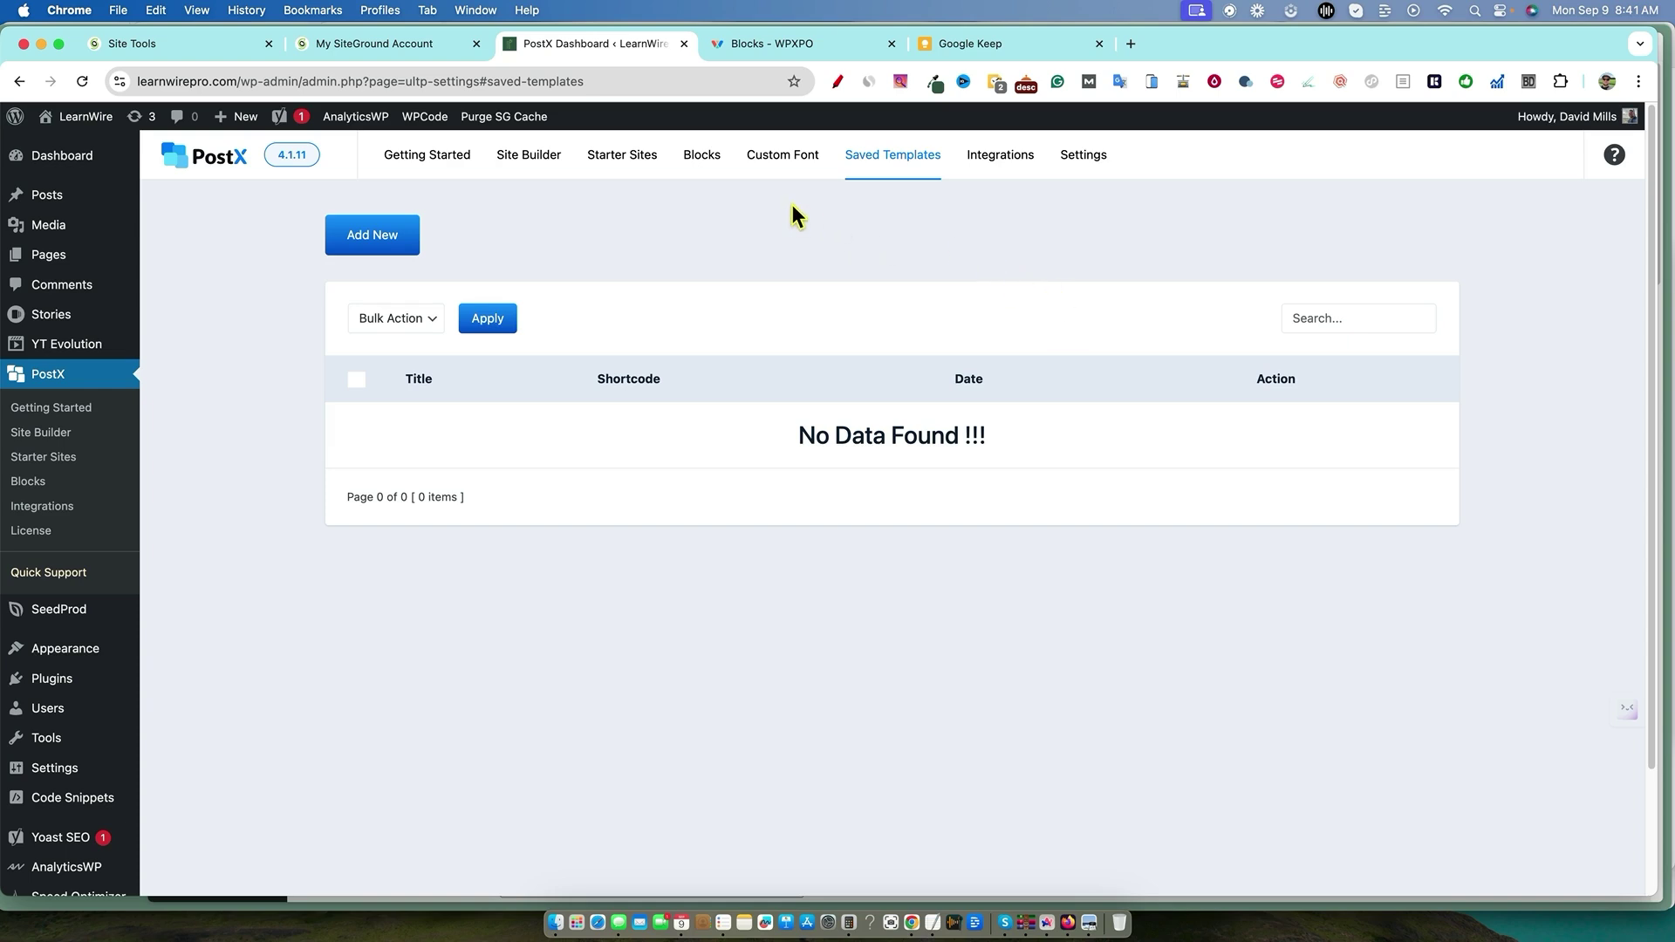
Browse the PostX Starter Sites grid of 12-template kits such as Travel Hub, Beauty Blog and FitTalk.
click(621, 157)
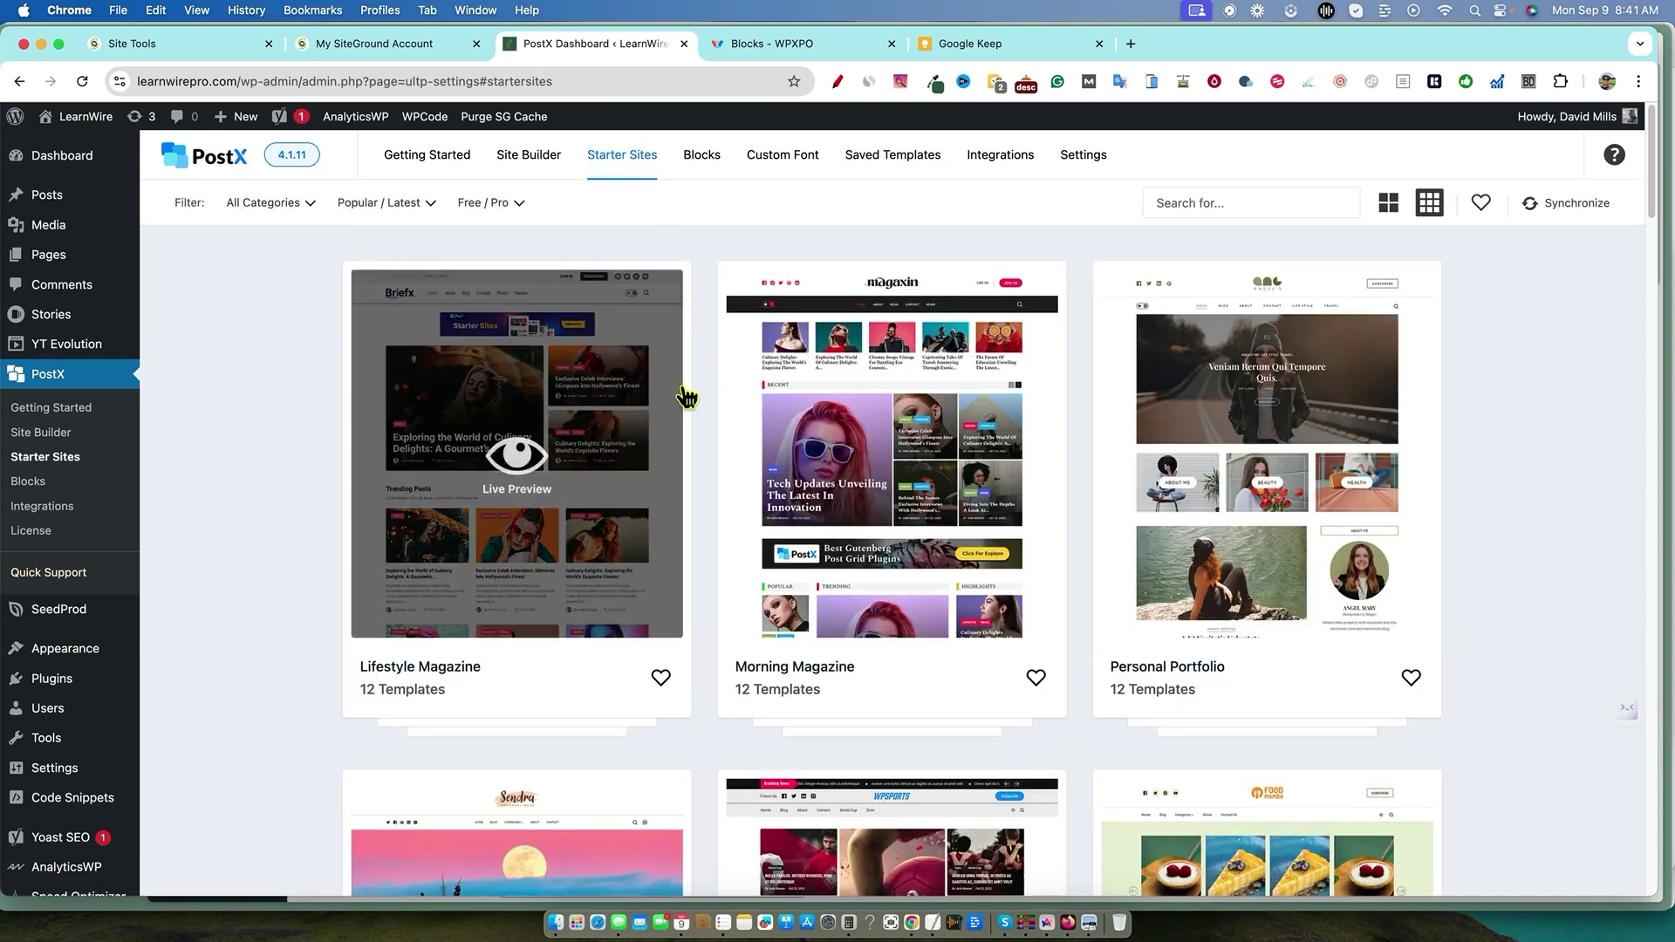
scroll(305, 540, down, 1)
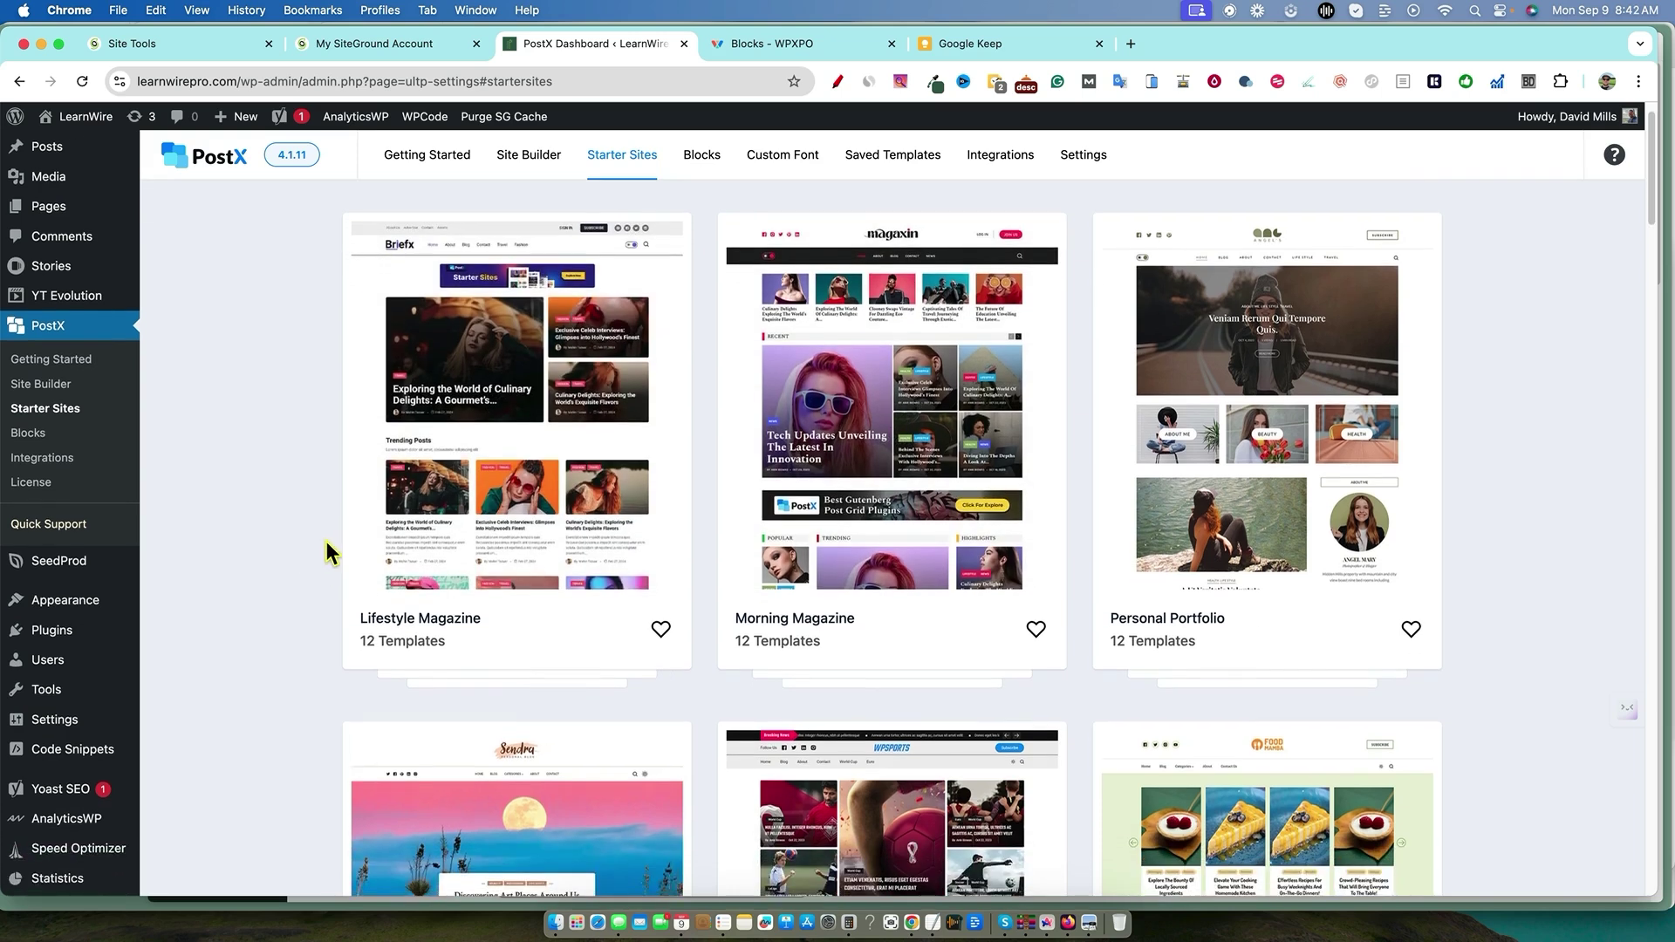
scroll(327, 541, up, 1)
scroll(468, 552, down, 10)
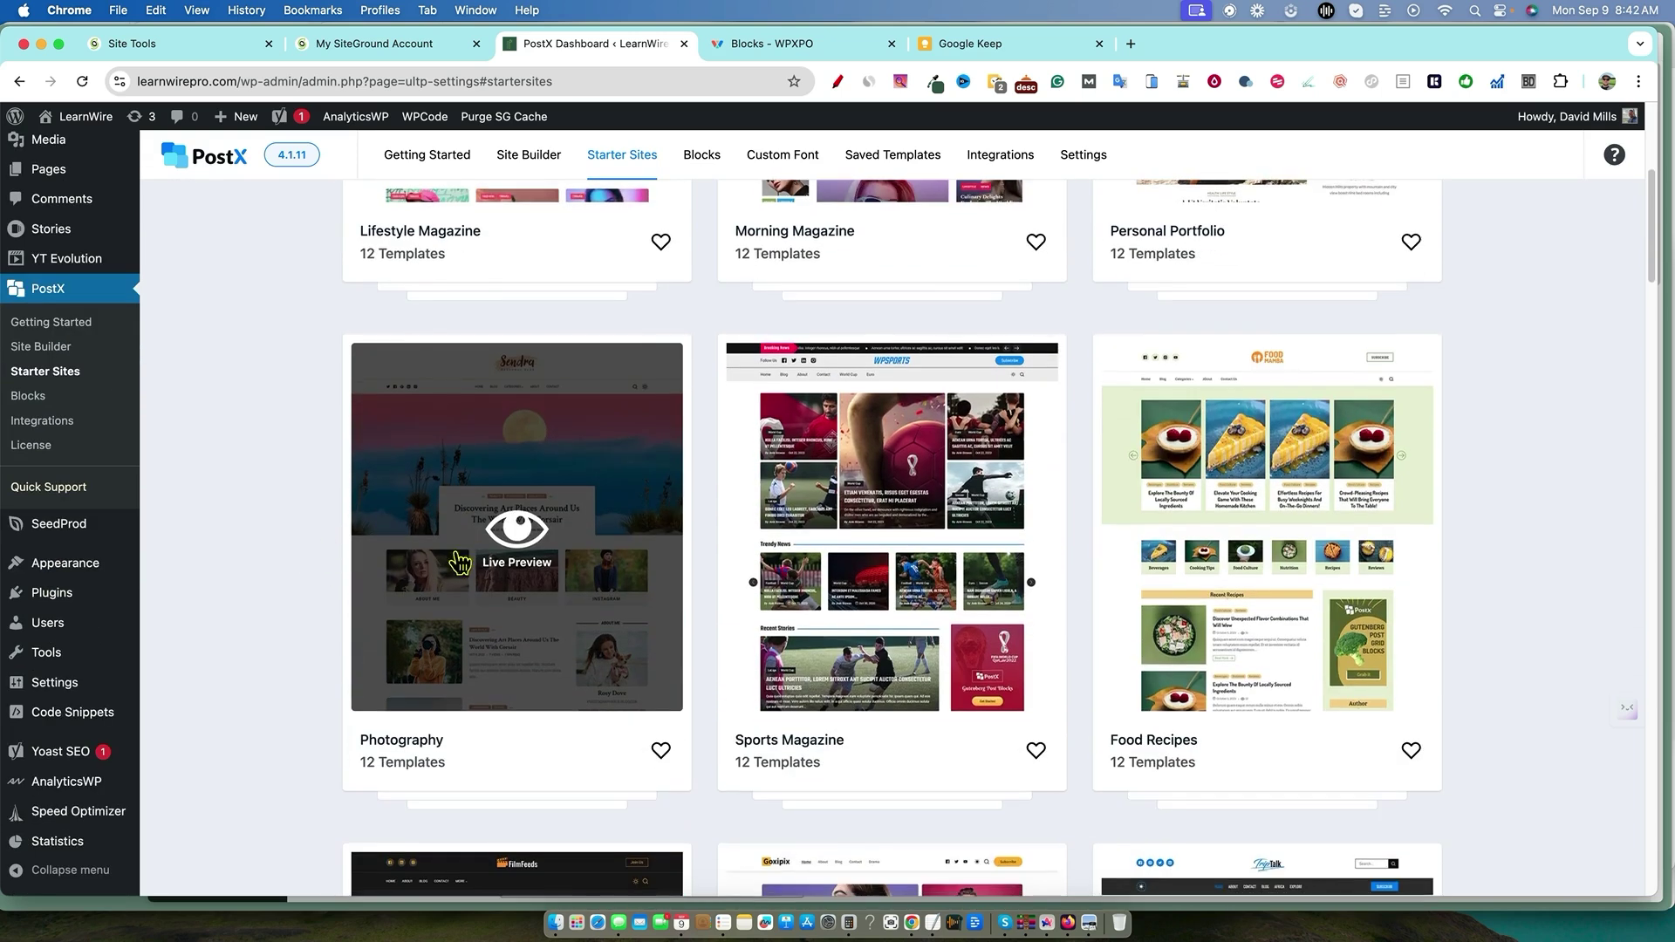
scroll(325, 594, down, 15)
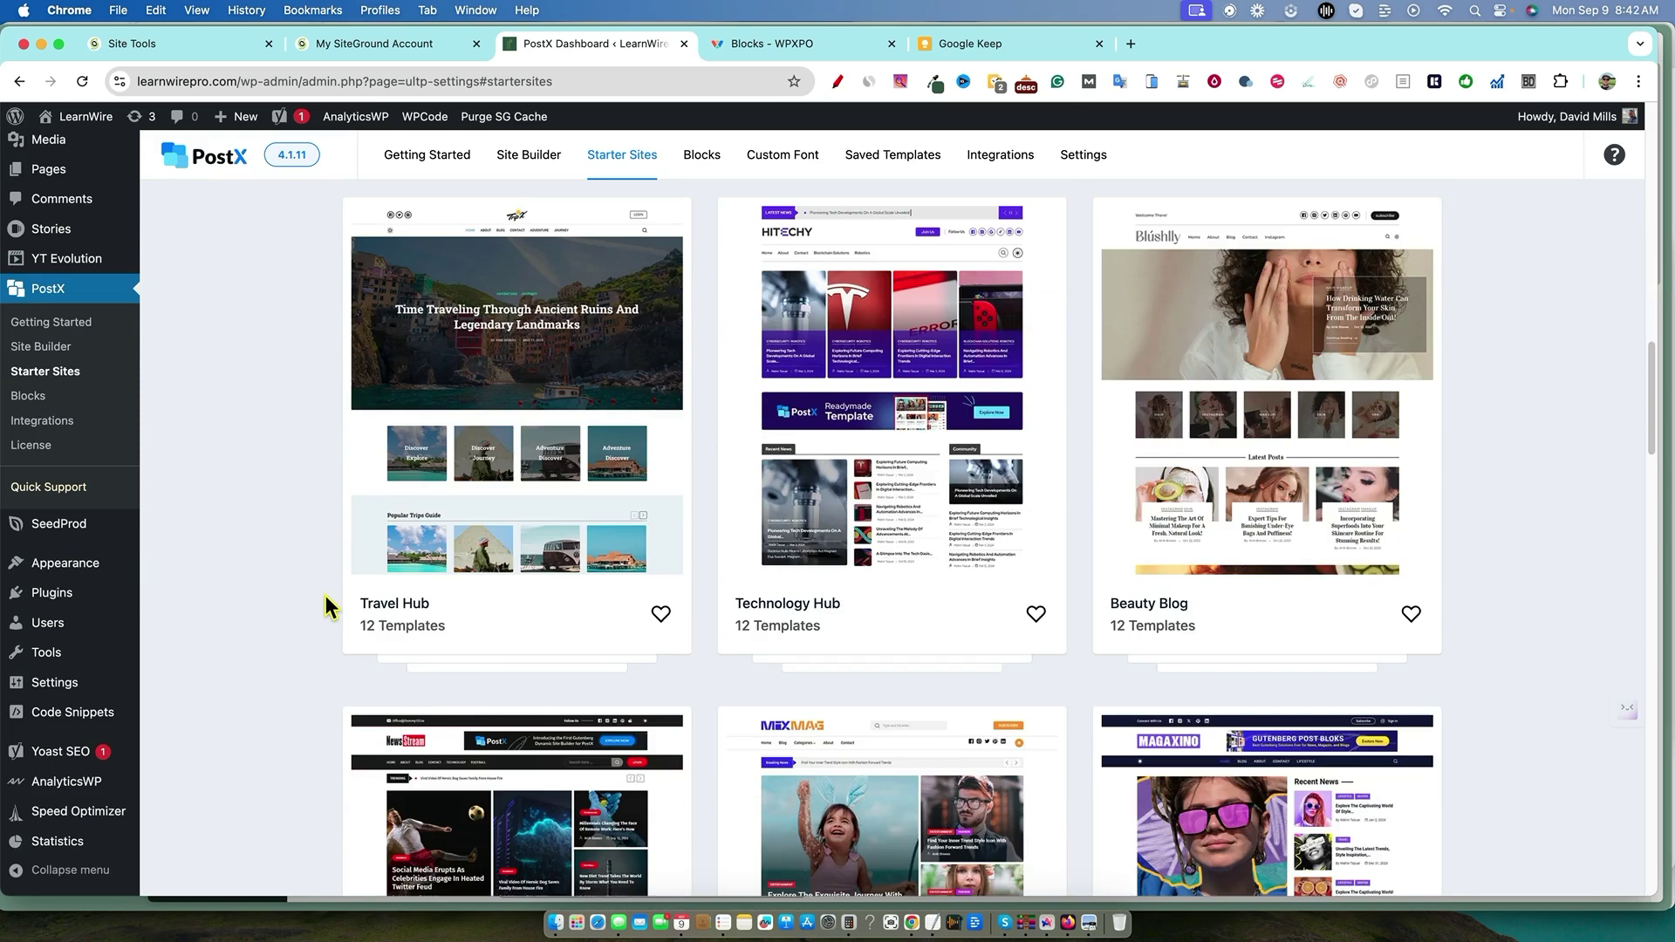
scroll(327, 595, up, 2)
scroll(328, 594, up, 2)
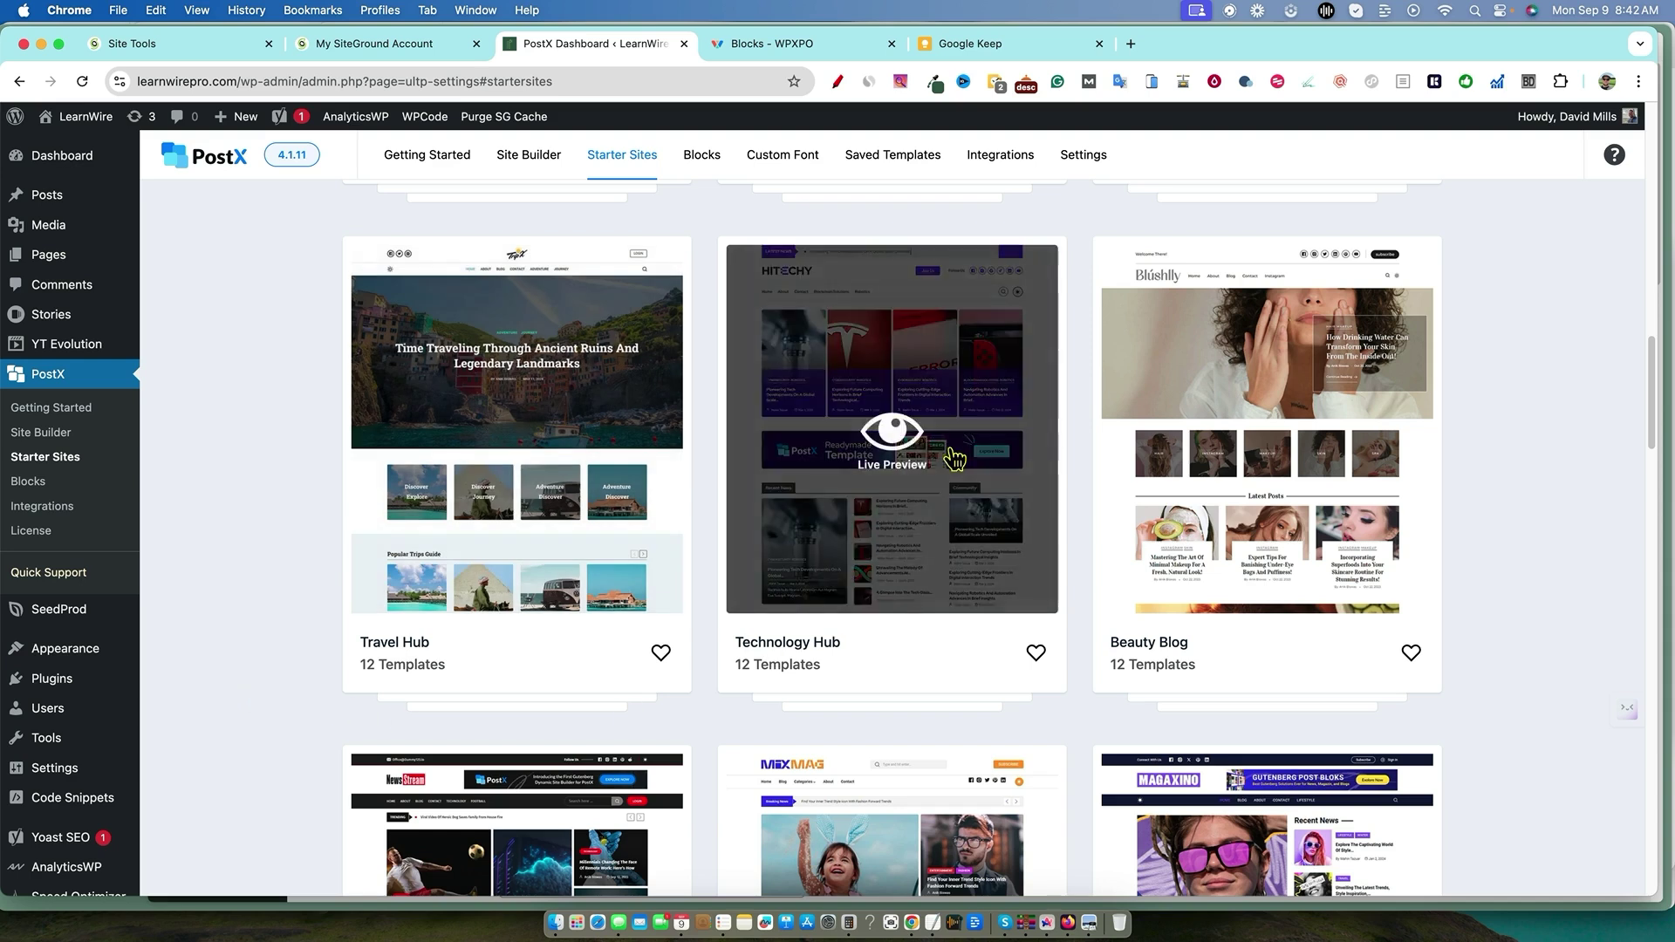
scroll(266, 625, down, 1)
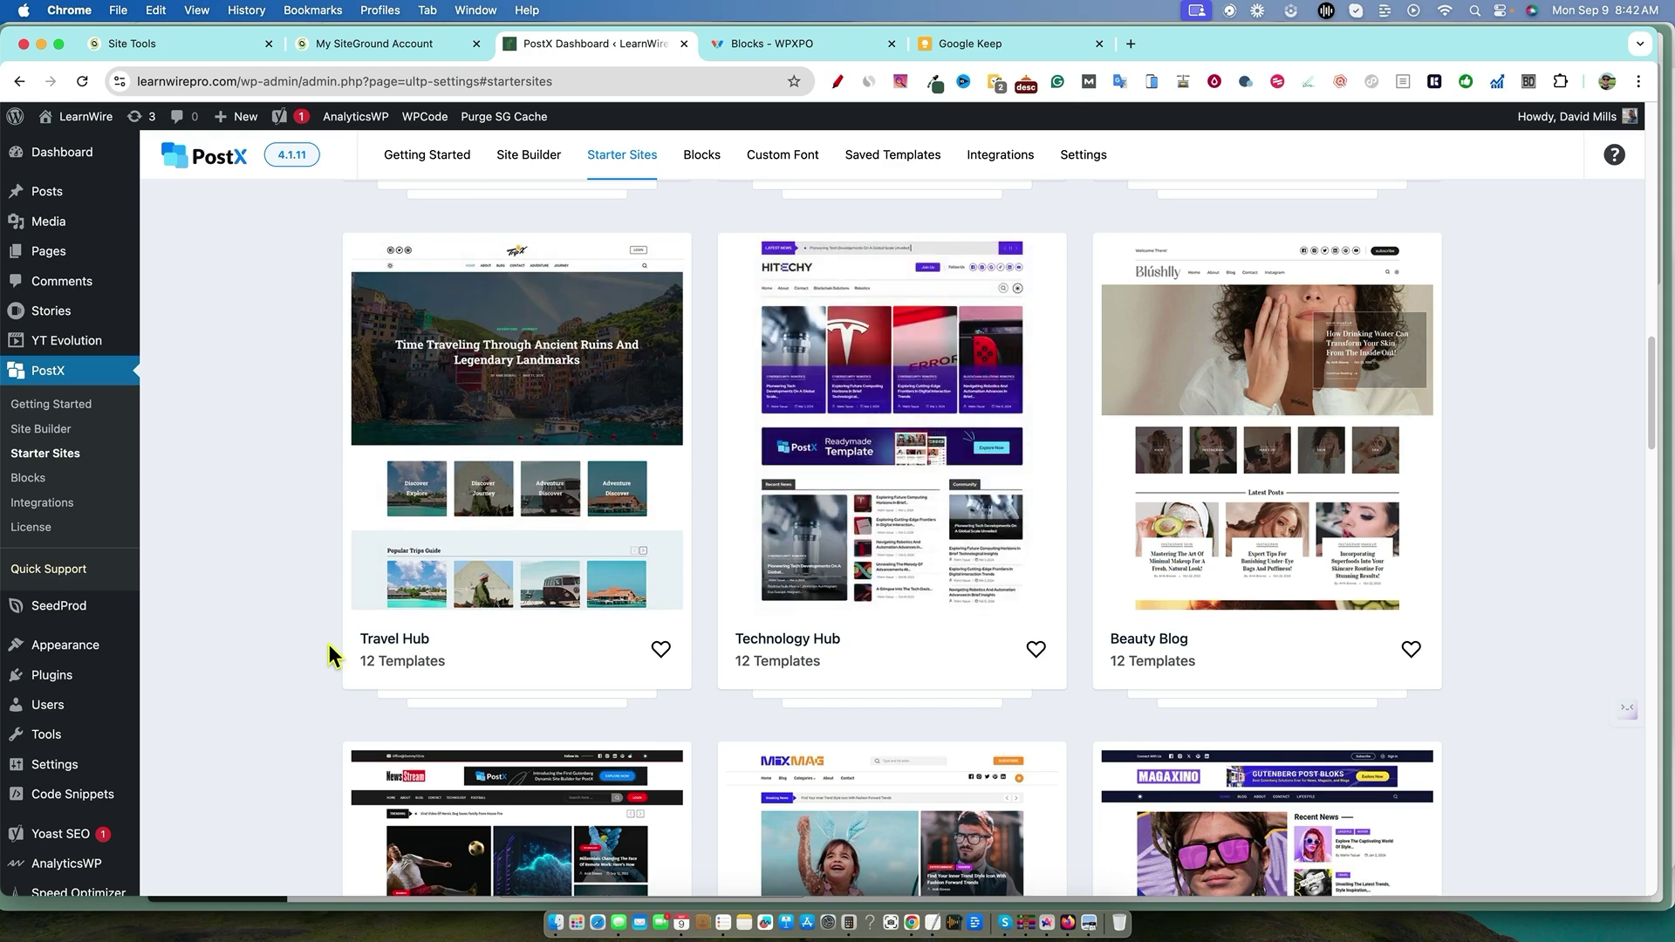
scroll(310, 646, down, 5)
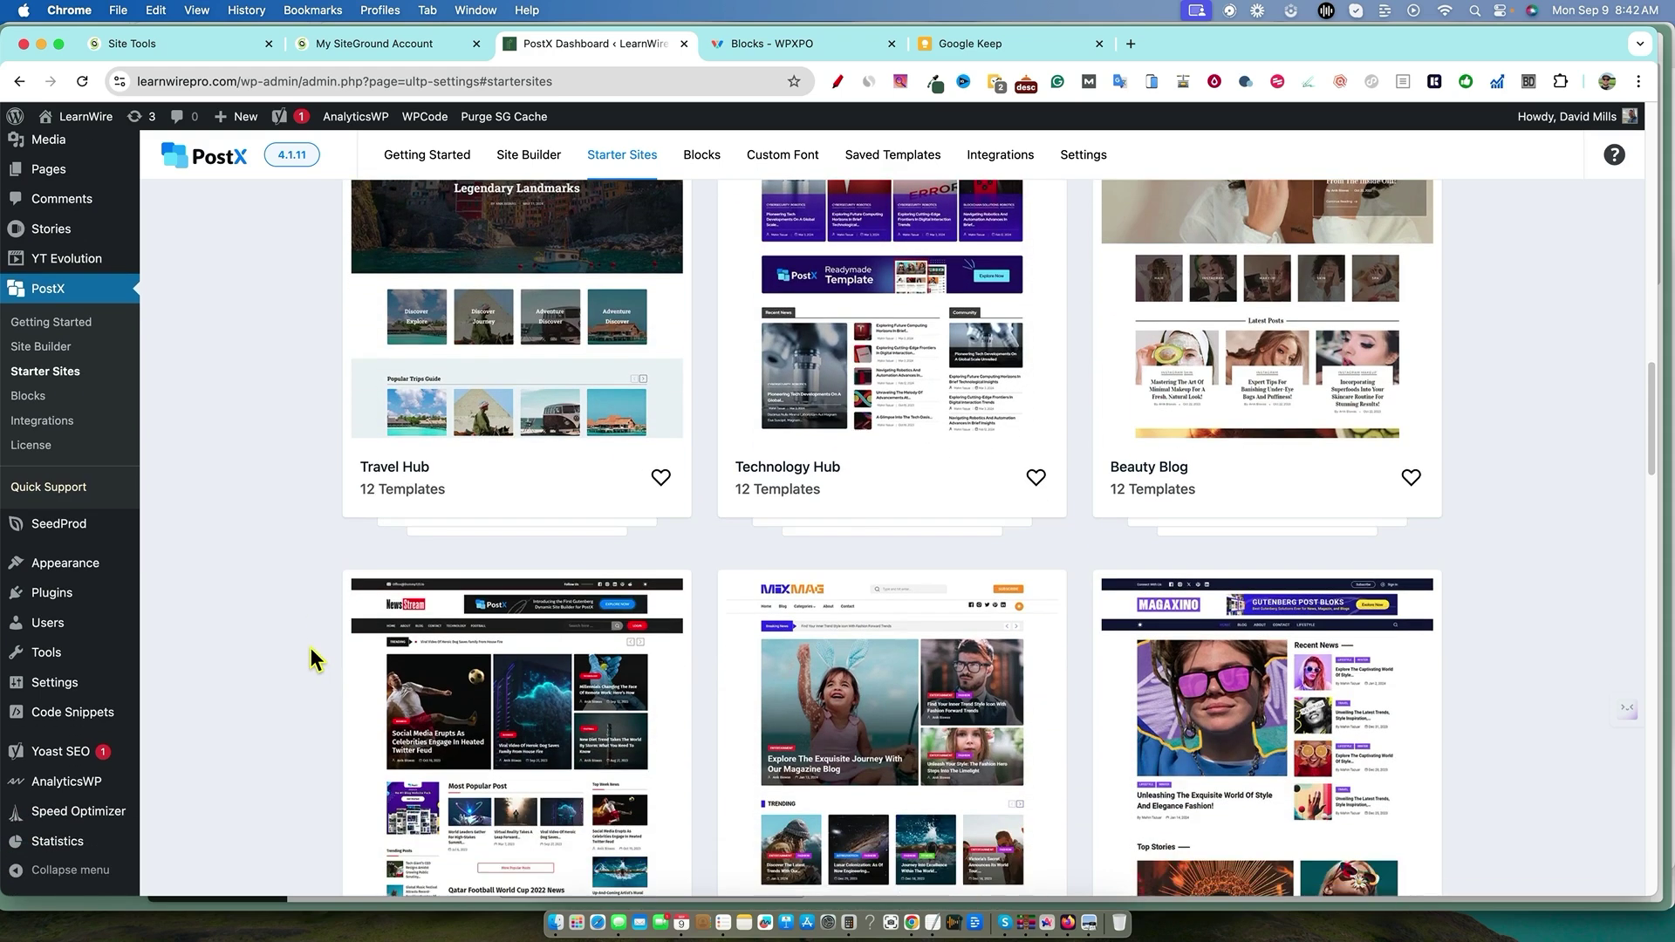
scroll(310, 647, down, 15)
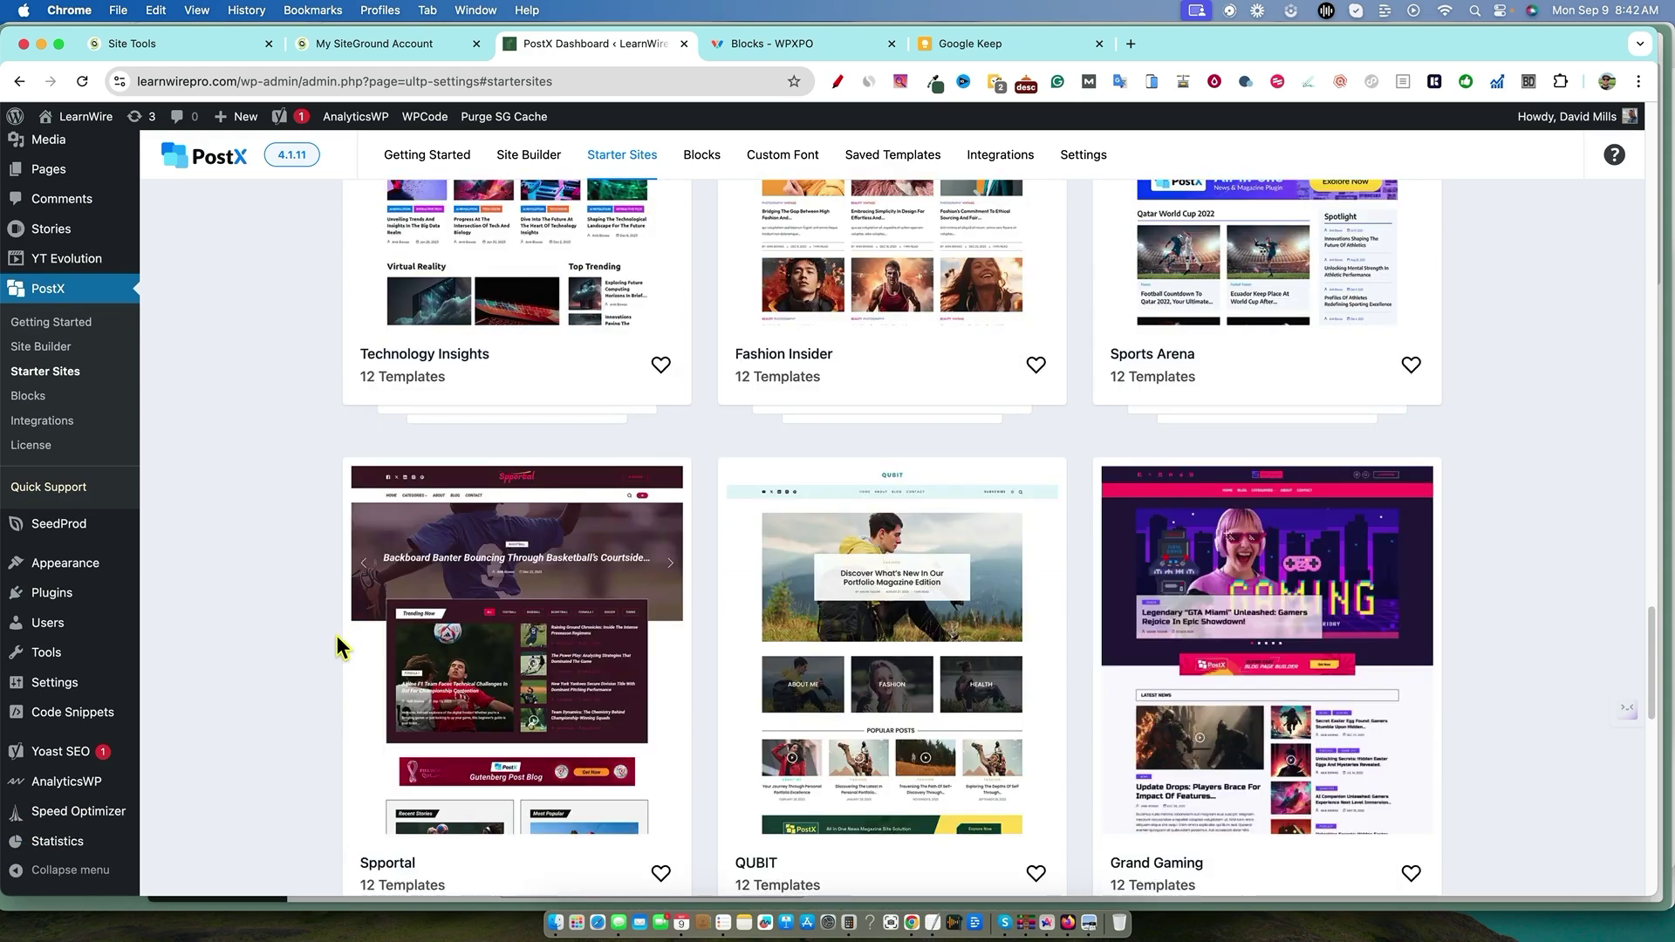
scroll(338, 647, down, 10)
scroll(872, 608, up, 15)
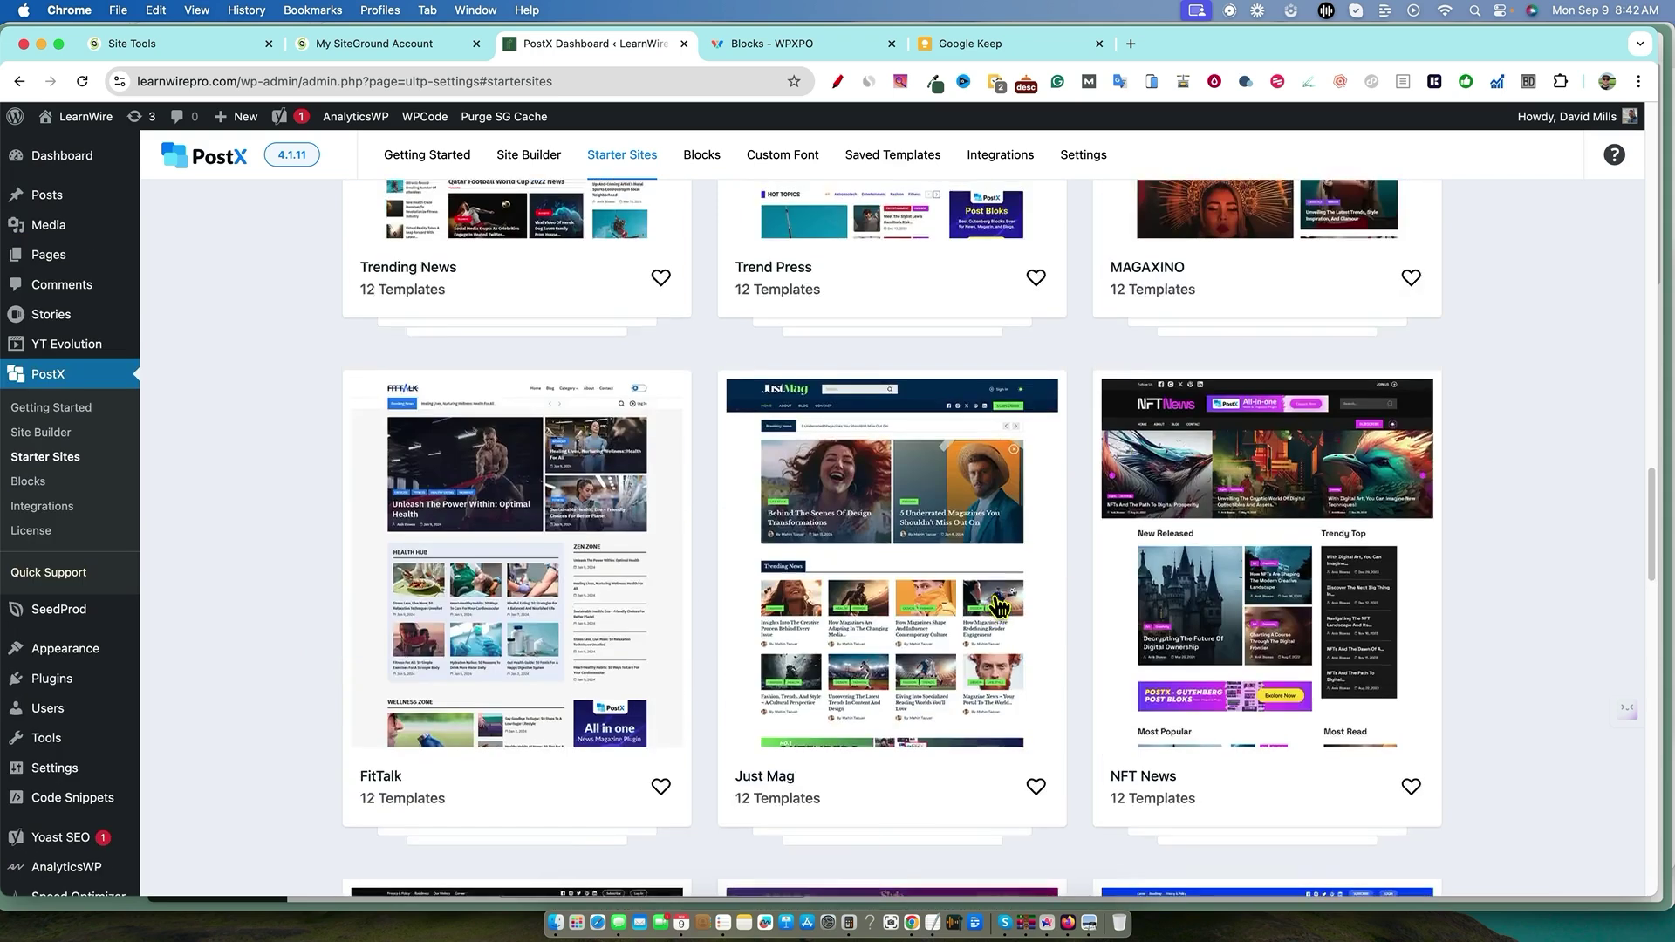
scroll(1000, 604, up, 20)
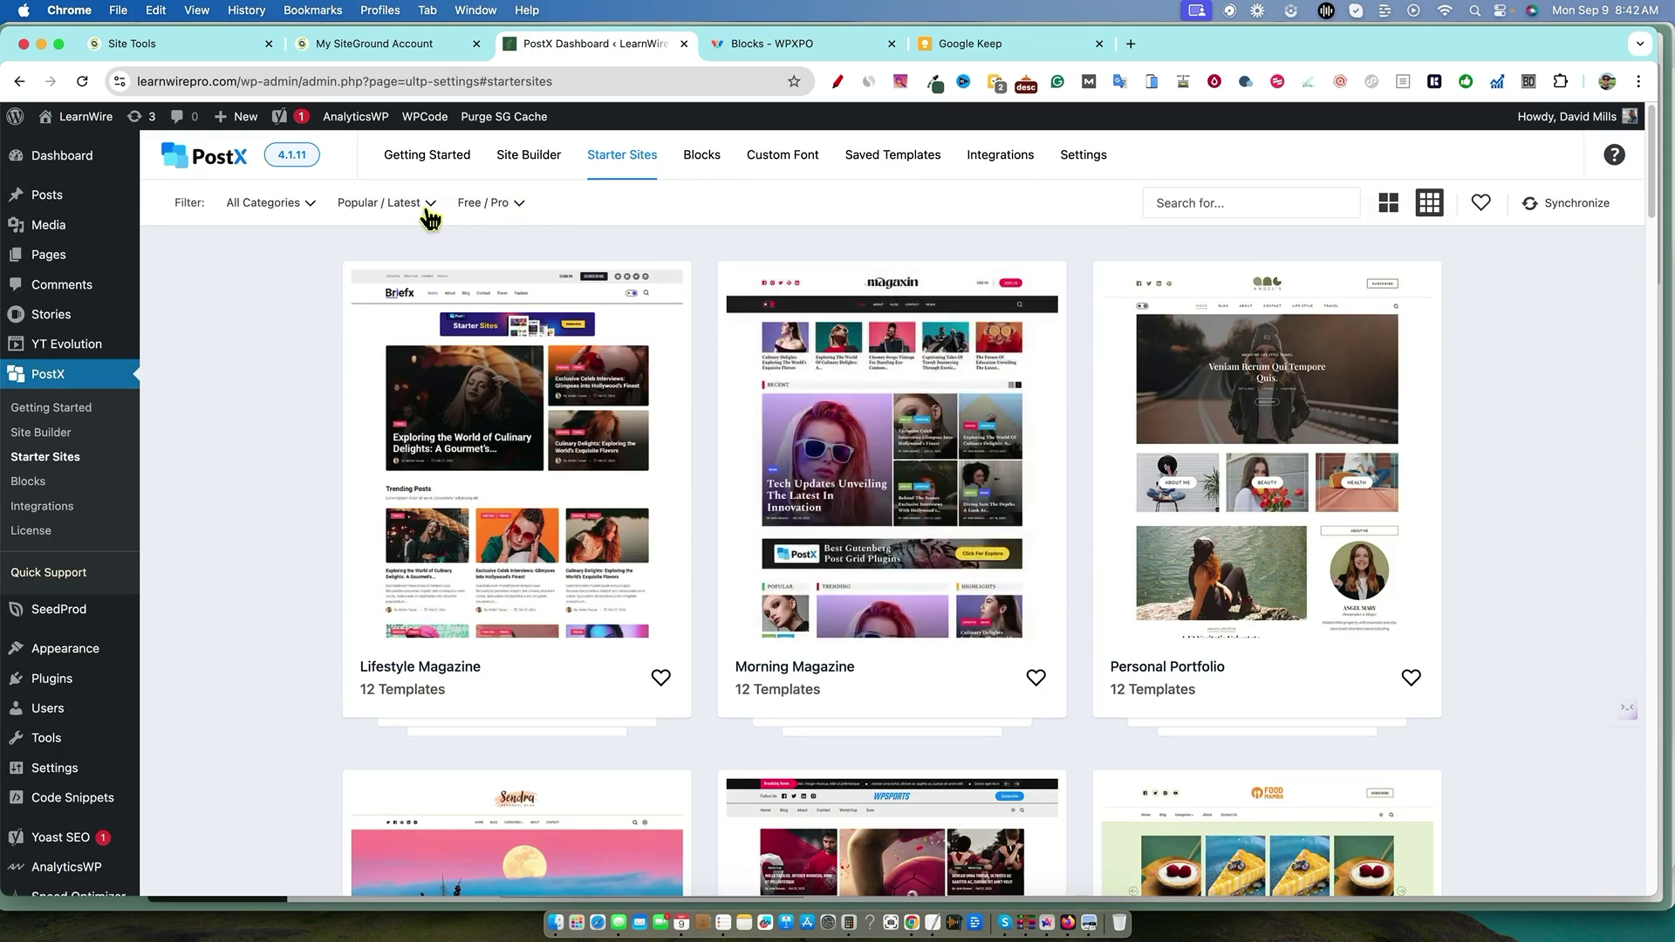
Filter the Starter Sites gallery to Pro sites only and scroll through the results.
click(507, 214)
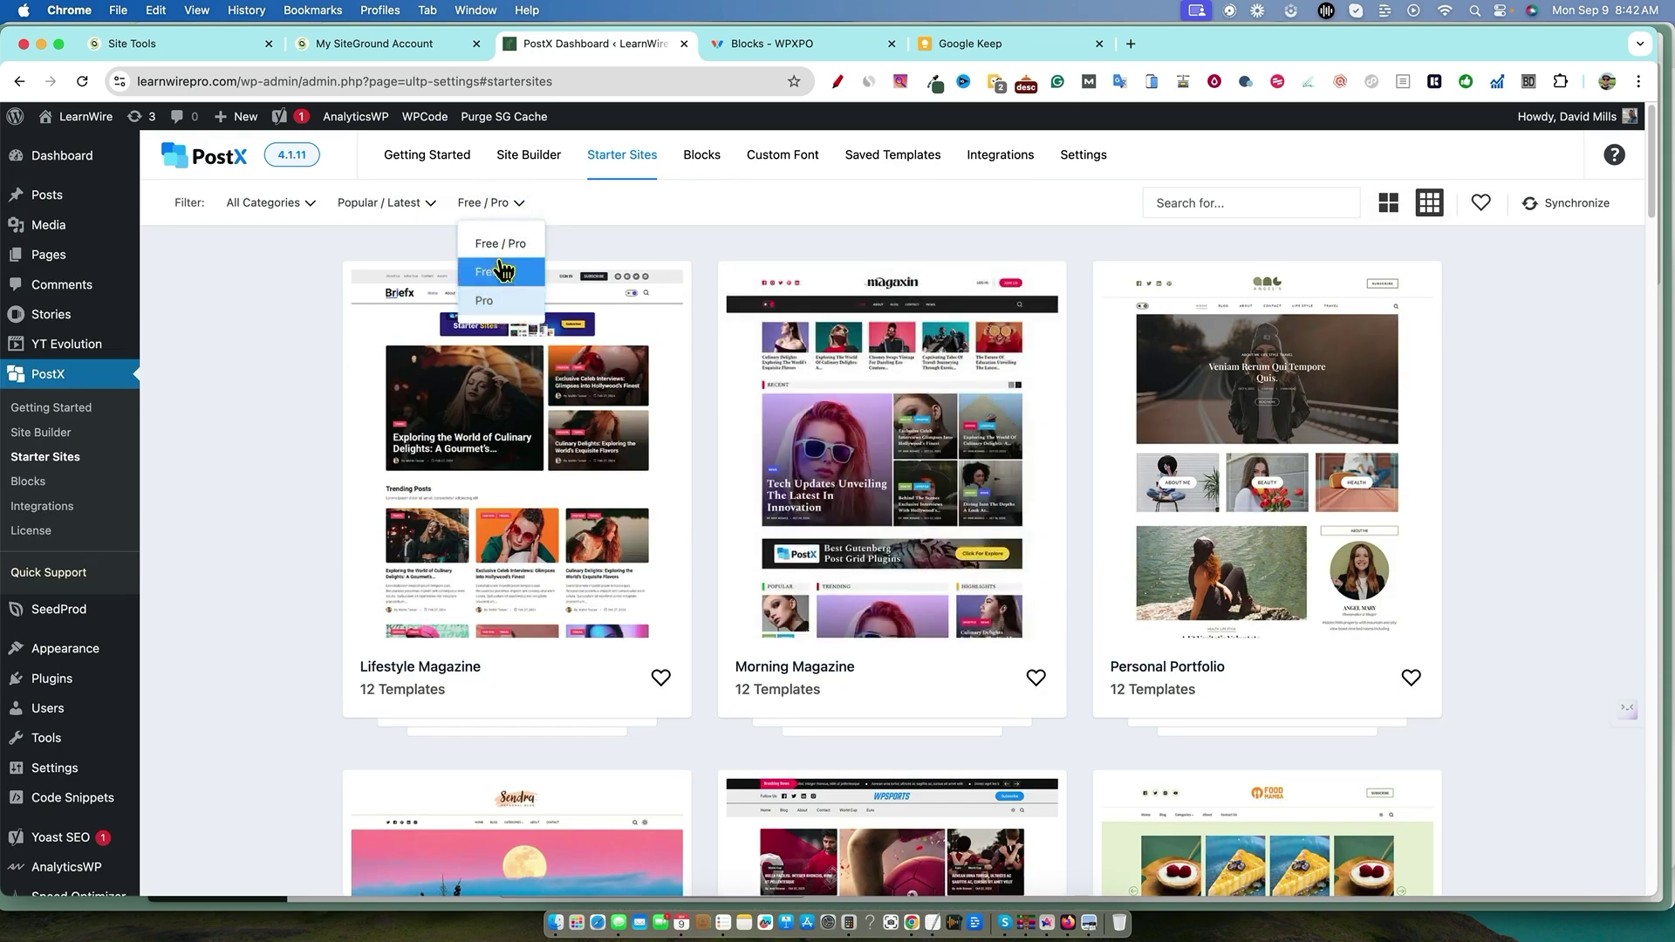
click(504, 302)
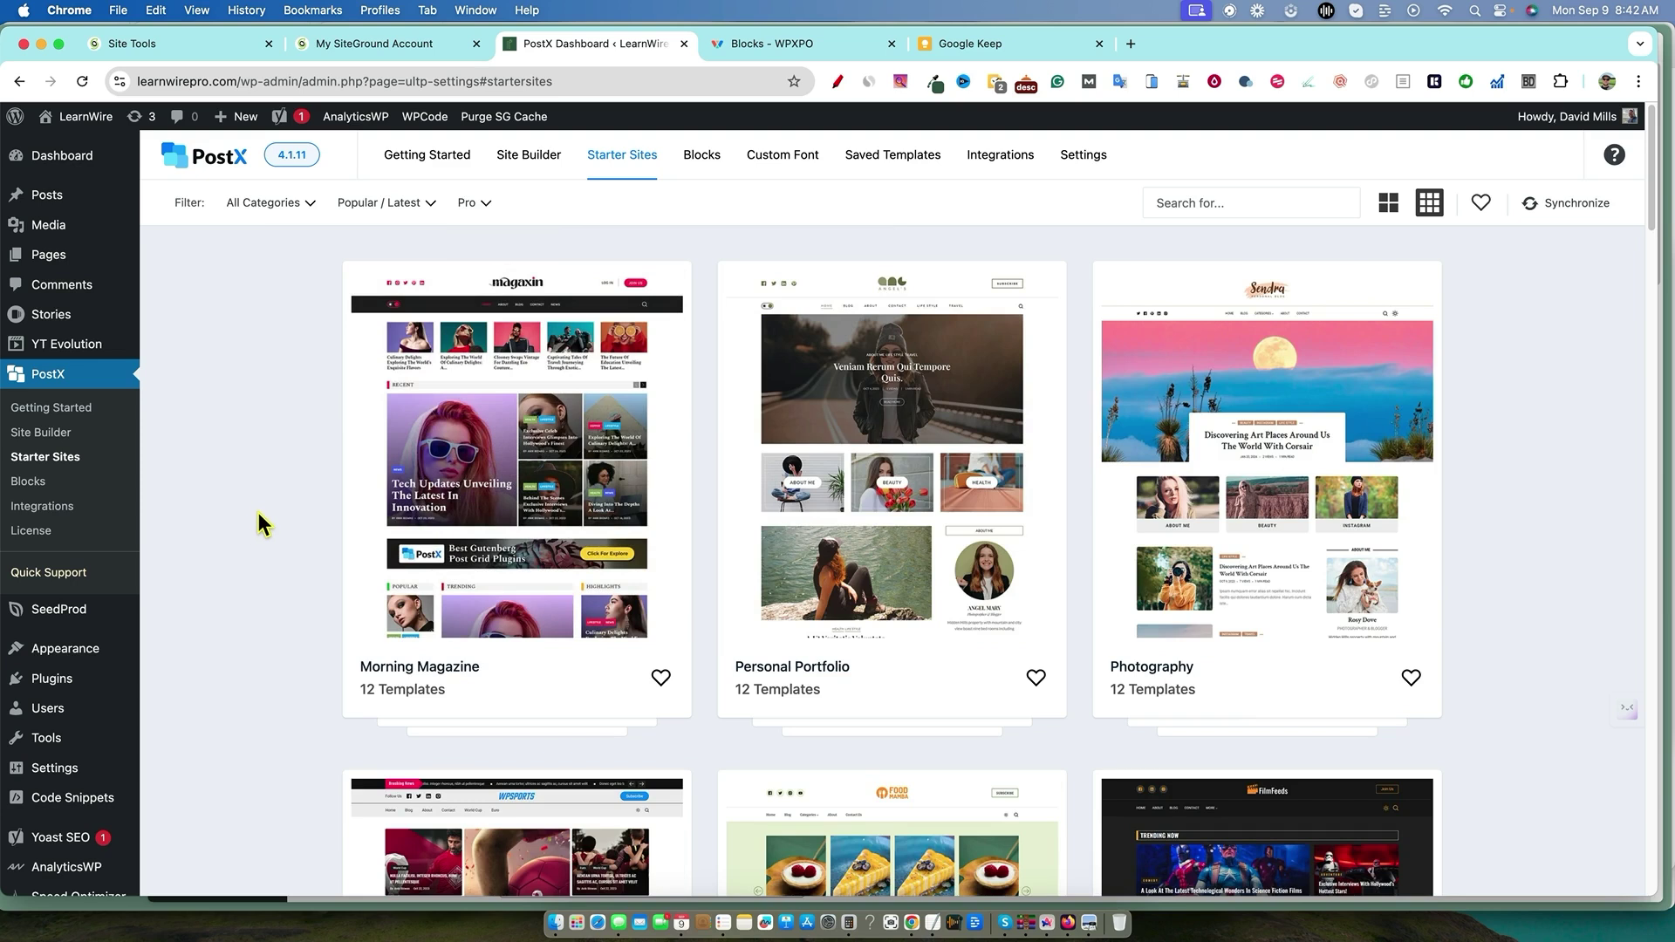
scroll(366, 624, down, 5)
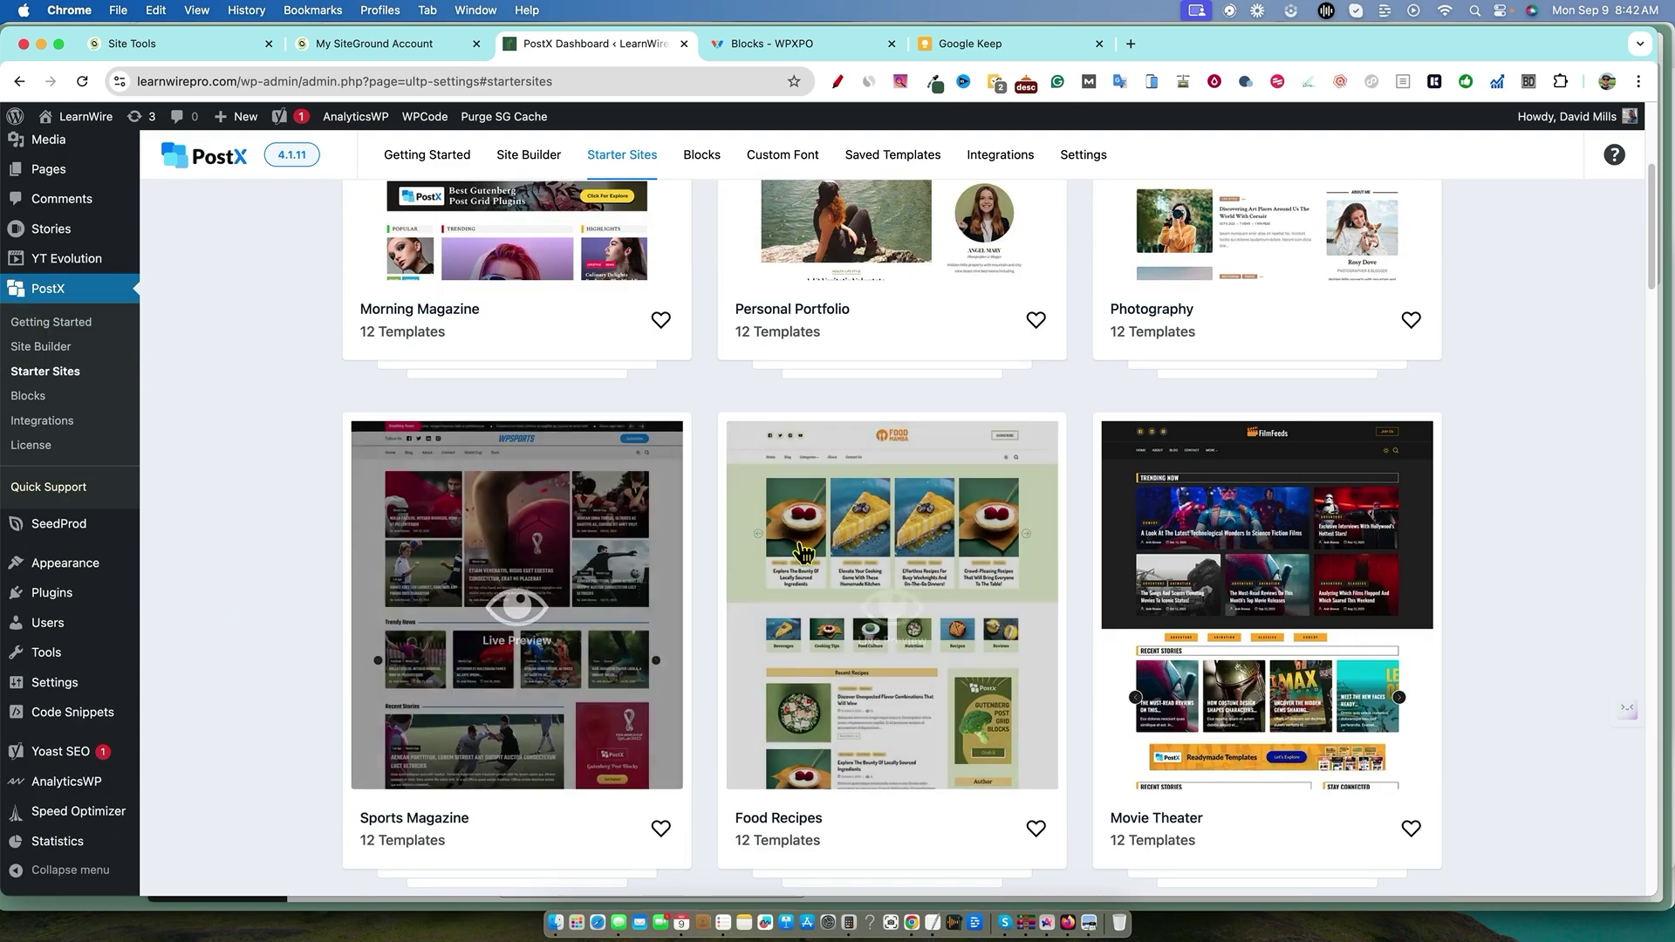
scroll(1587, 719, down, 5)
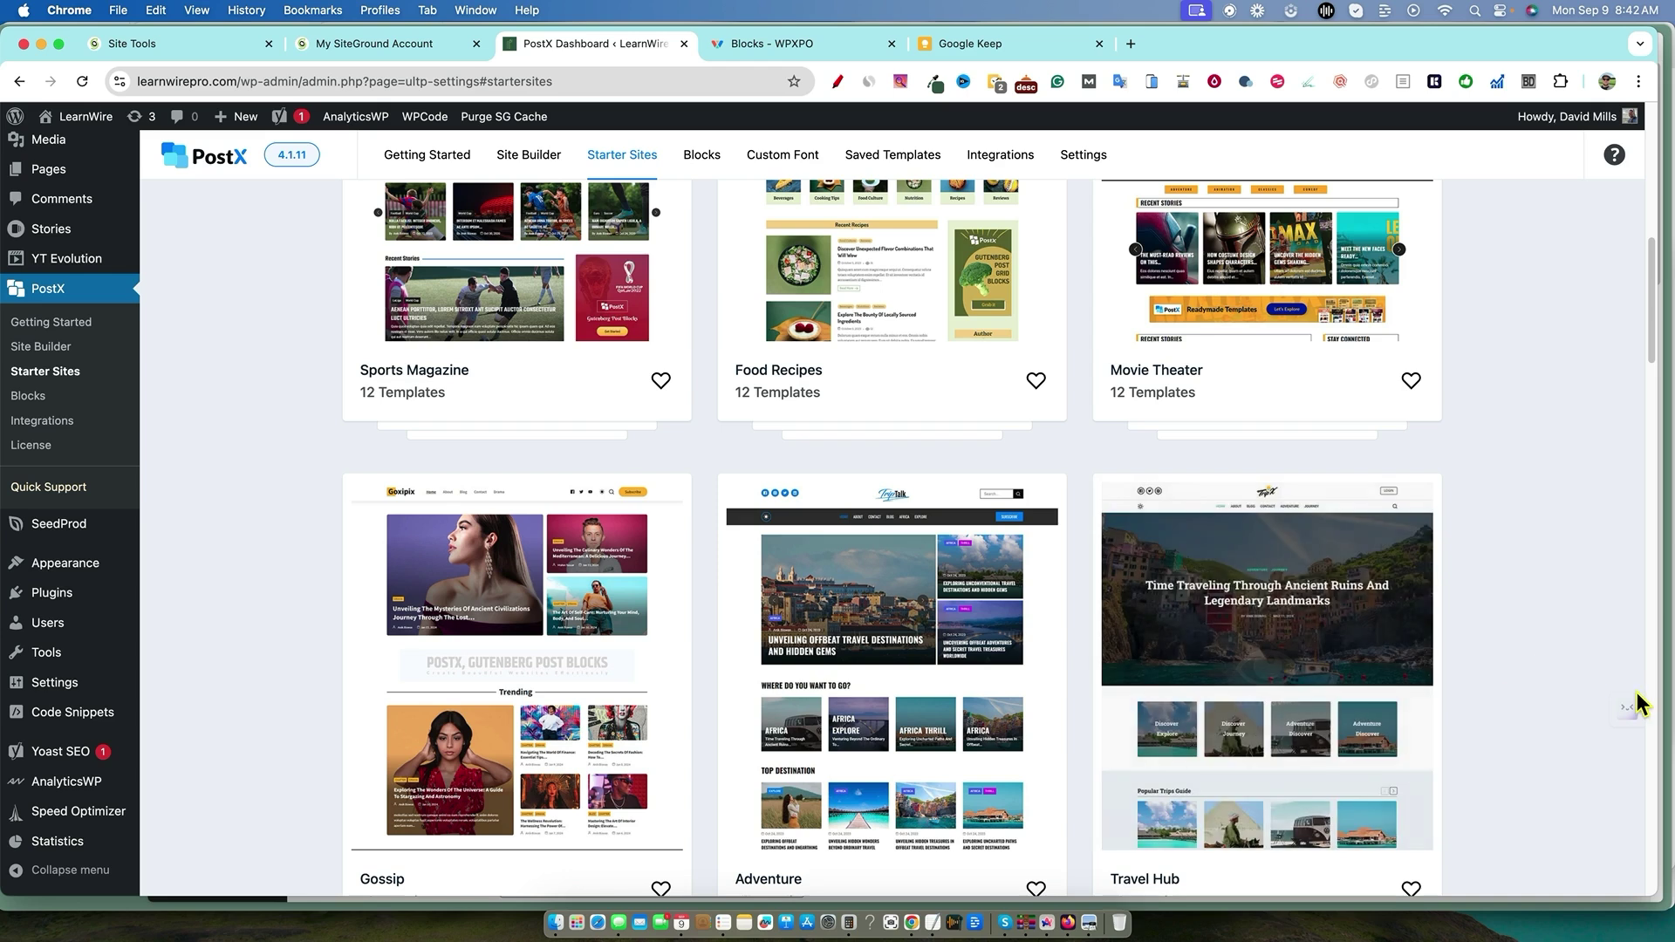
scroll(1638, 703, up, 1)
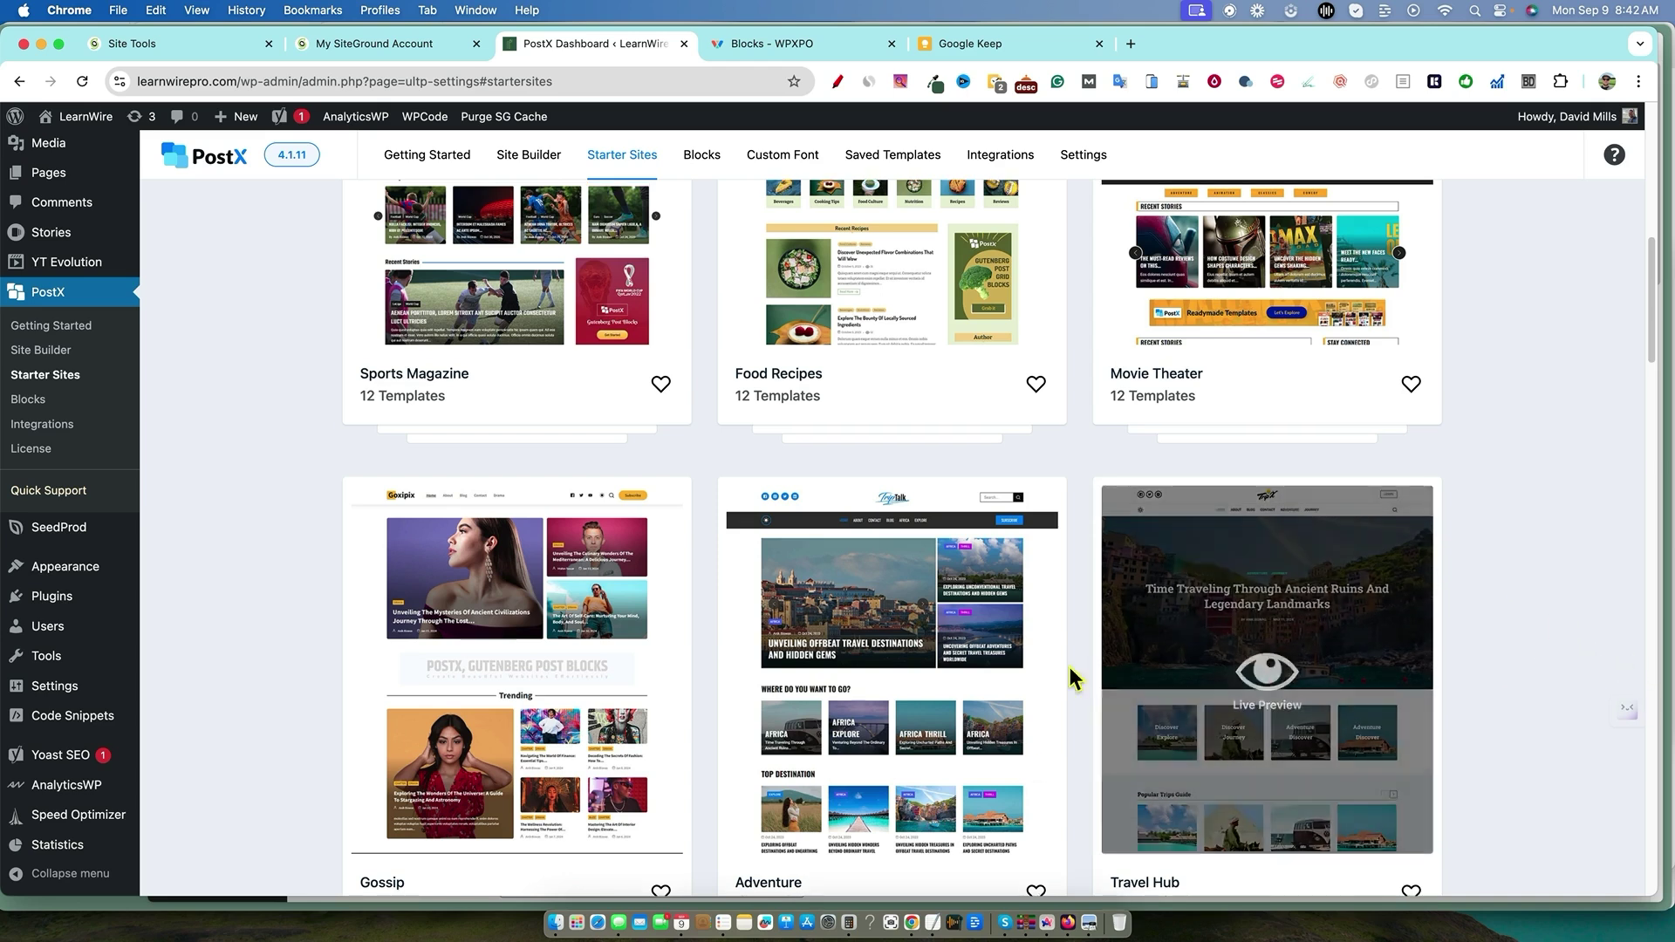
scroll(1496, 705, down, 2)
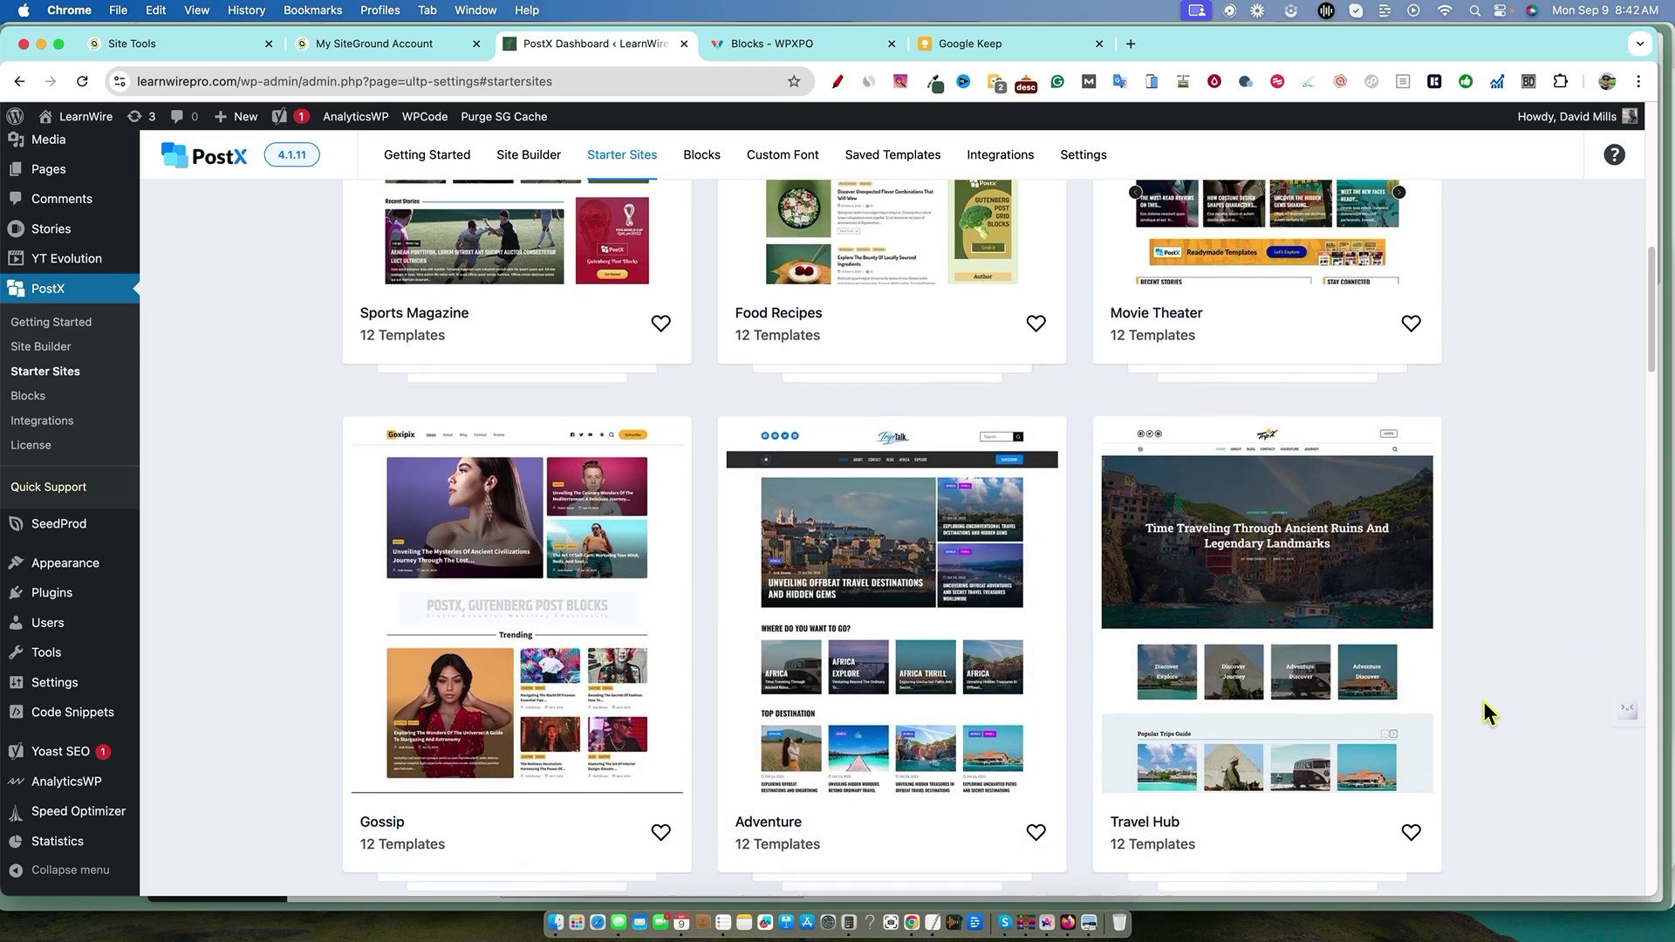
scroll(1510, 718, down, 5)
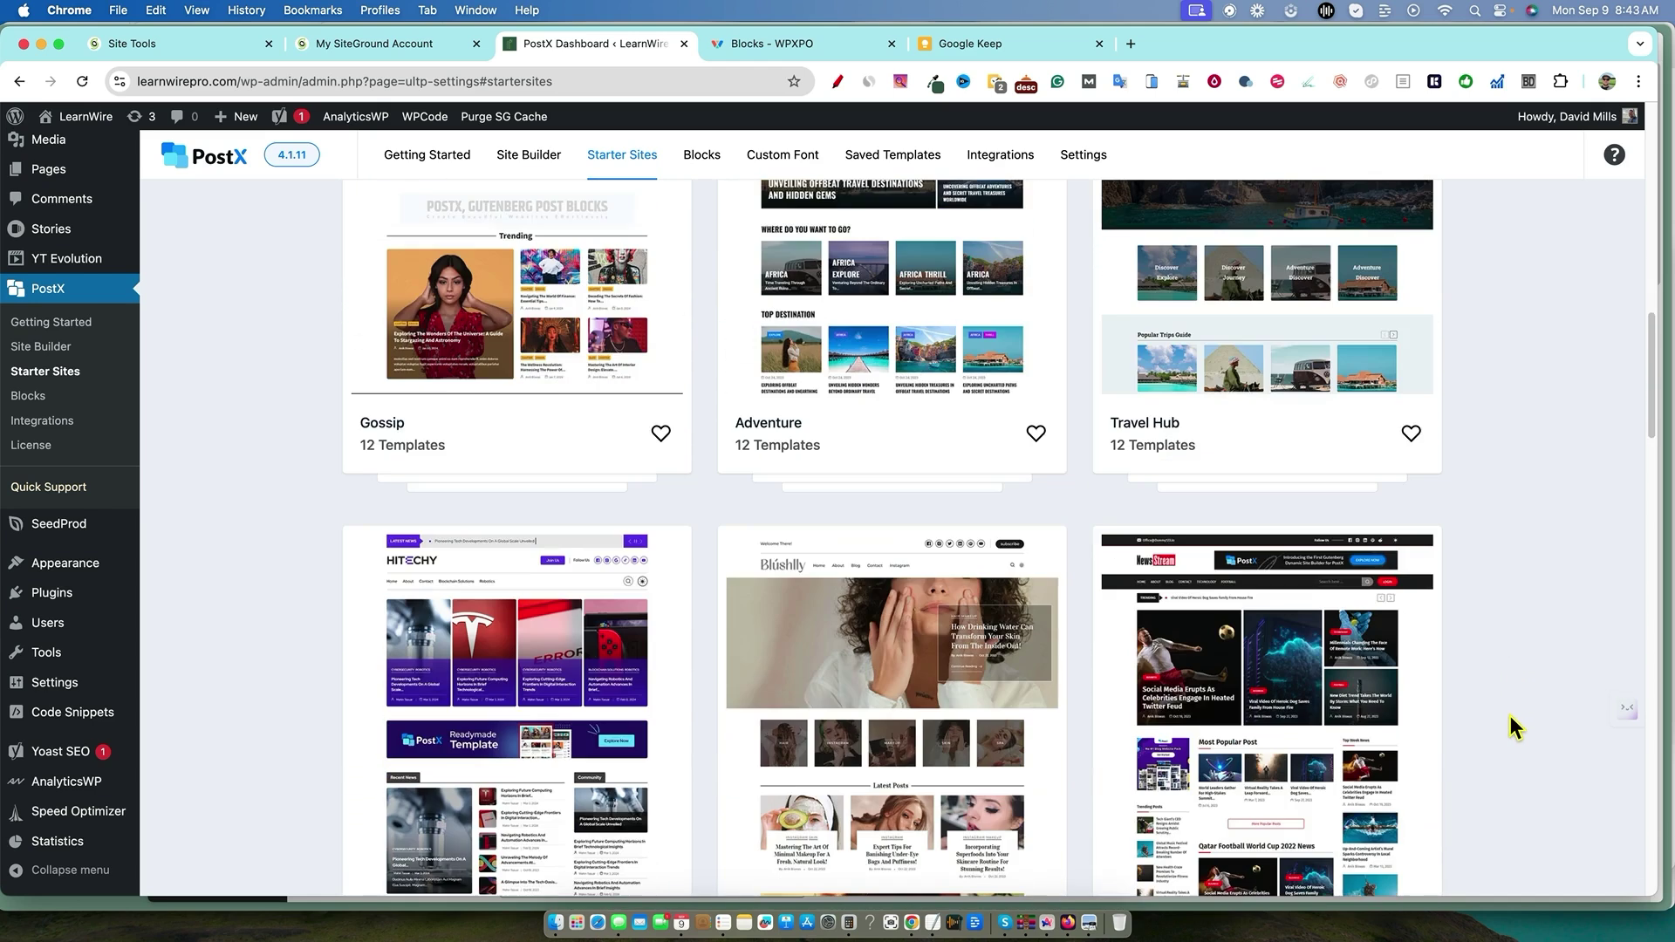
scroll(1523, 712, down, 4)
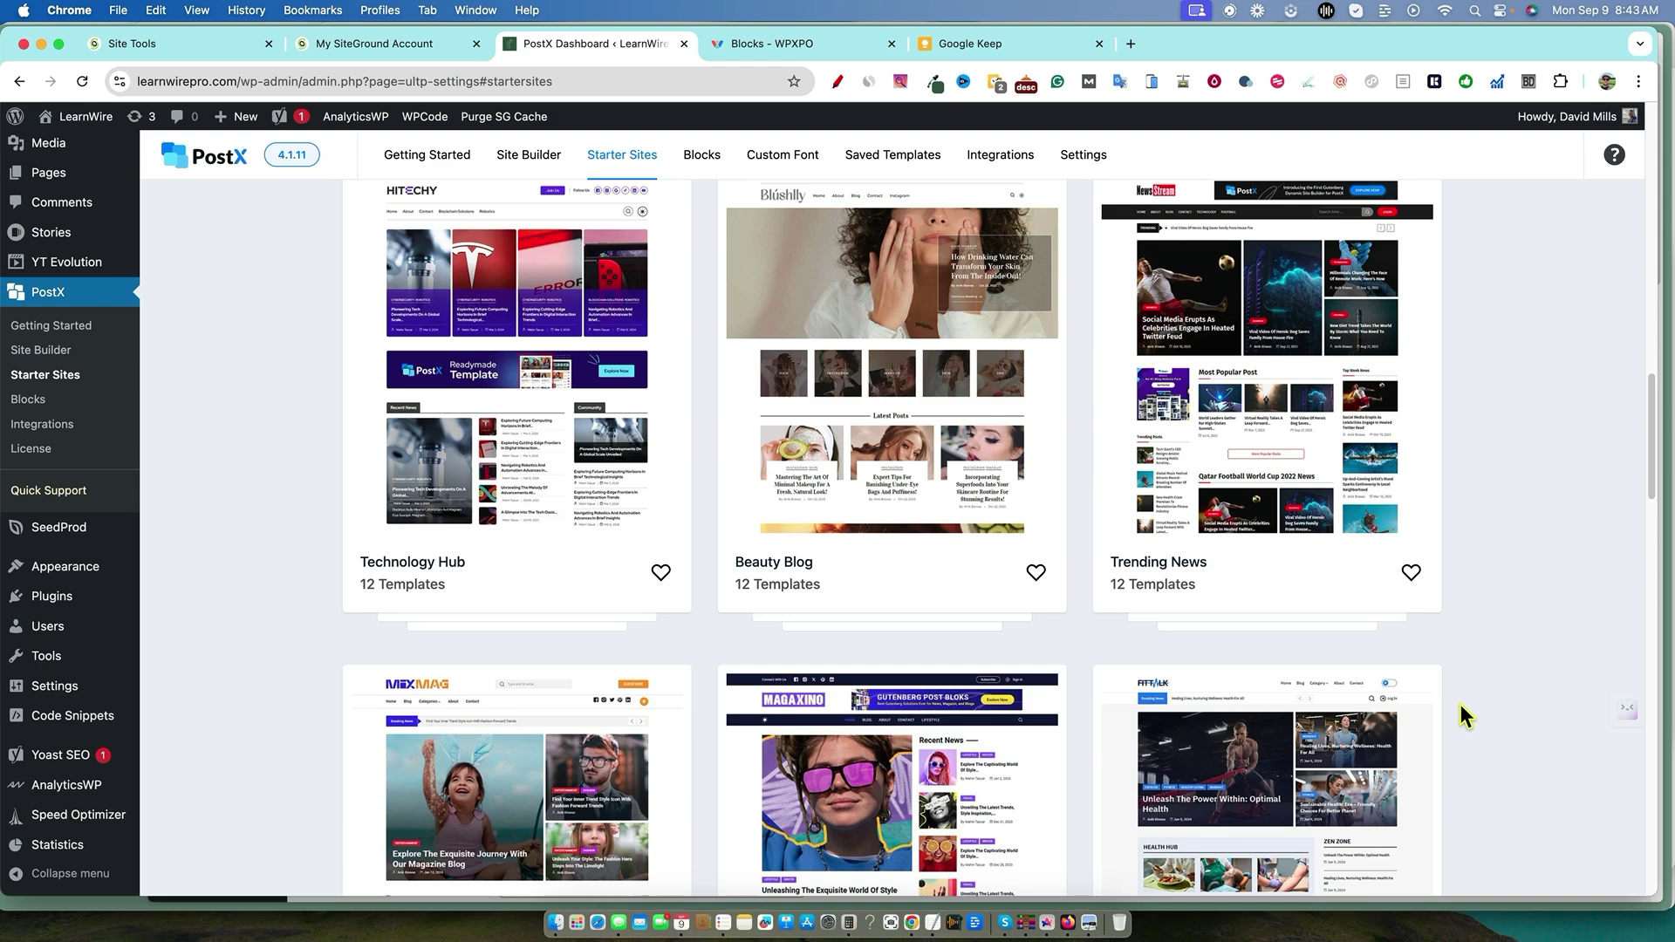
scroll(1469, 698, up, 1)
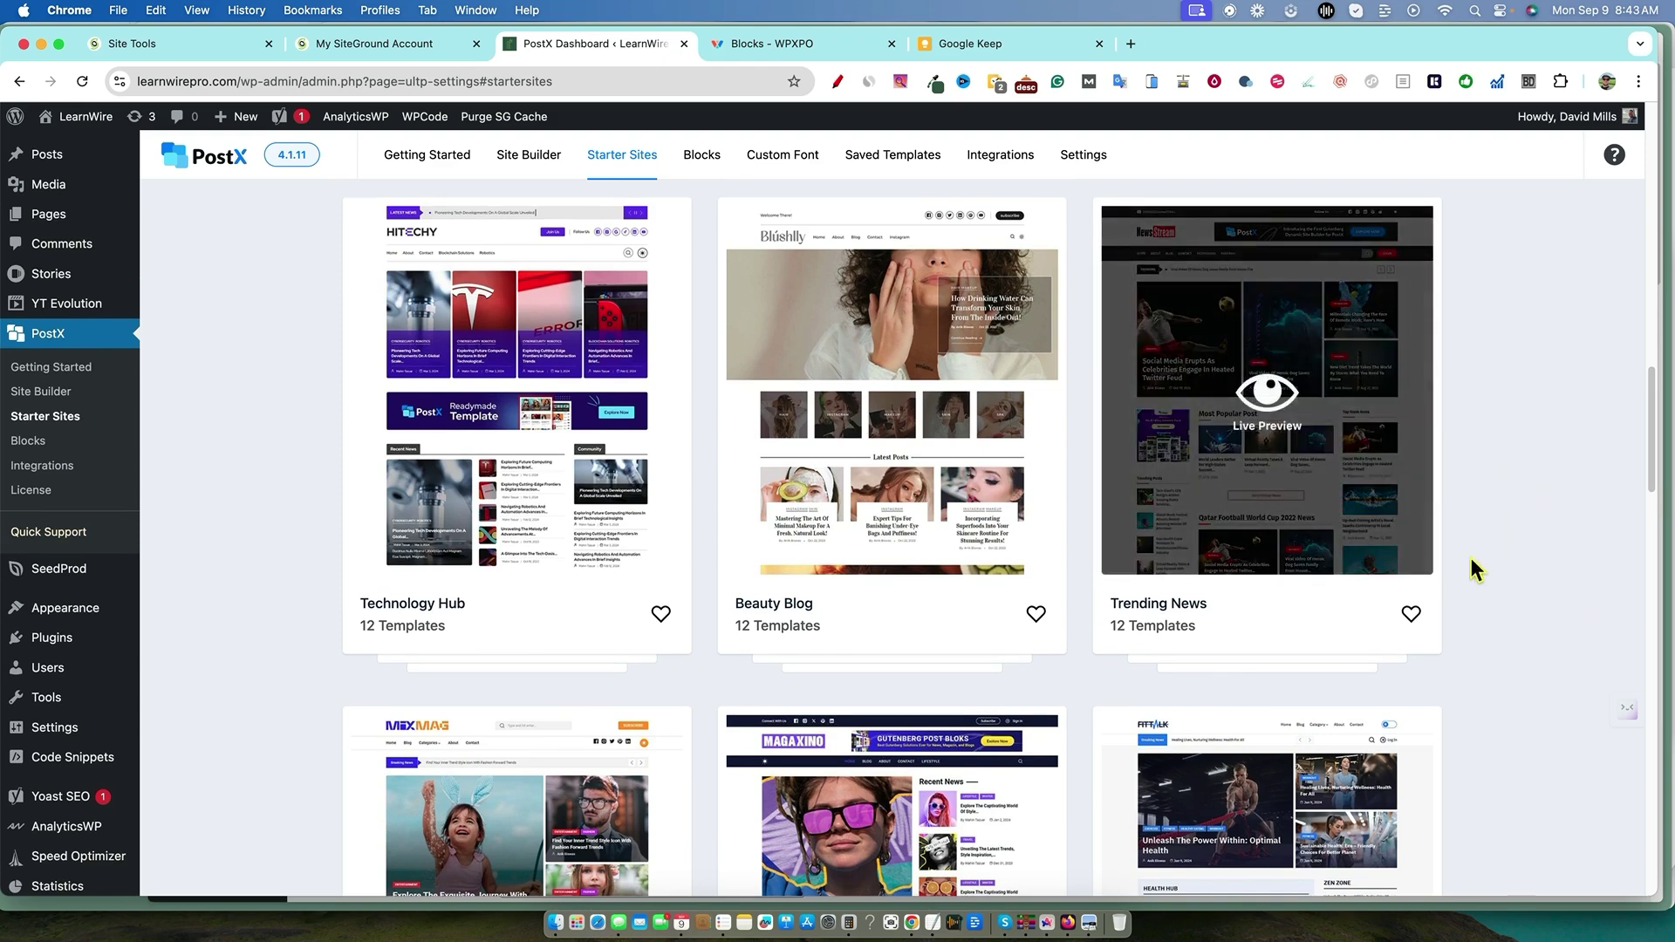
Scroll down past Trend Press, MAGAXINO and Just Mag to bring up Technology Insights' Live Preview.
scroll(1482, 583, down, 1)
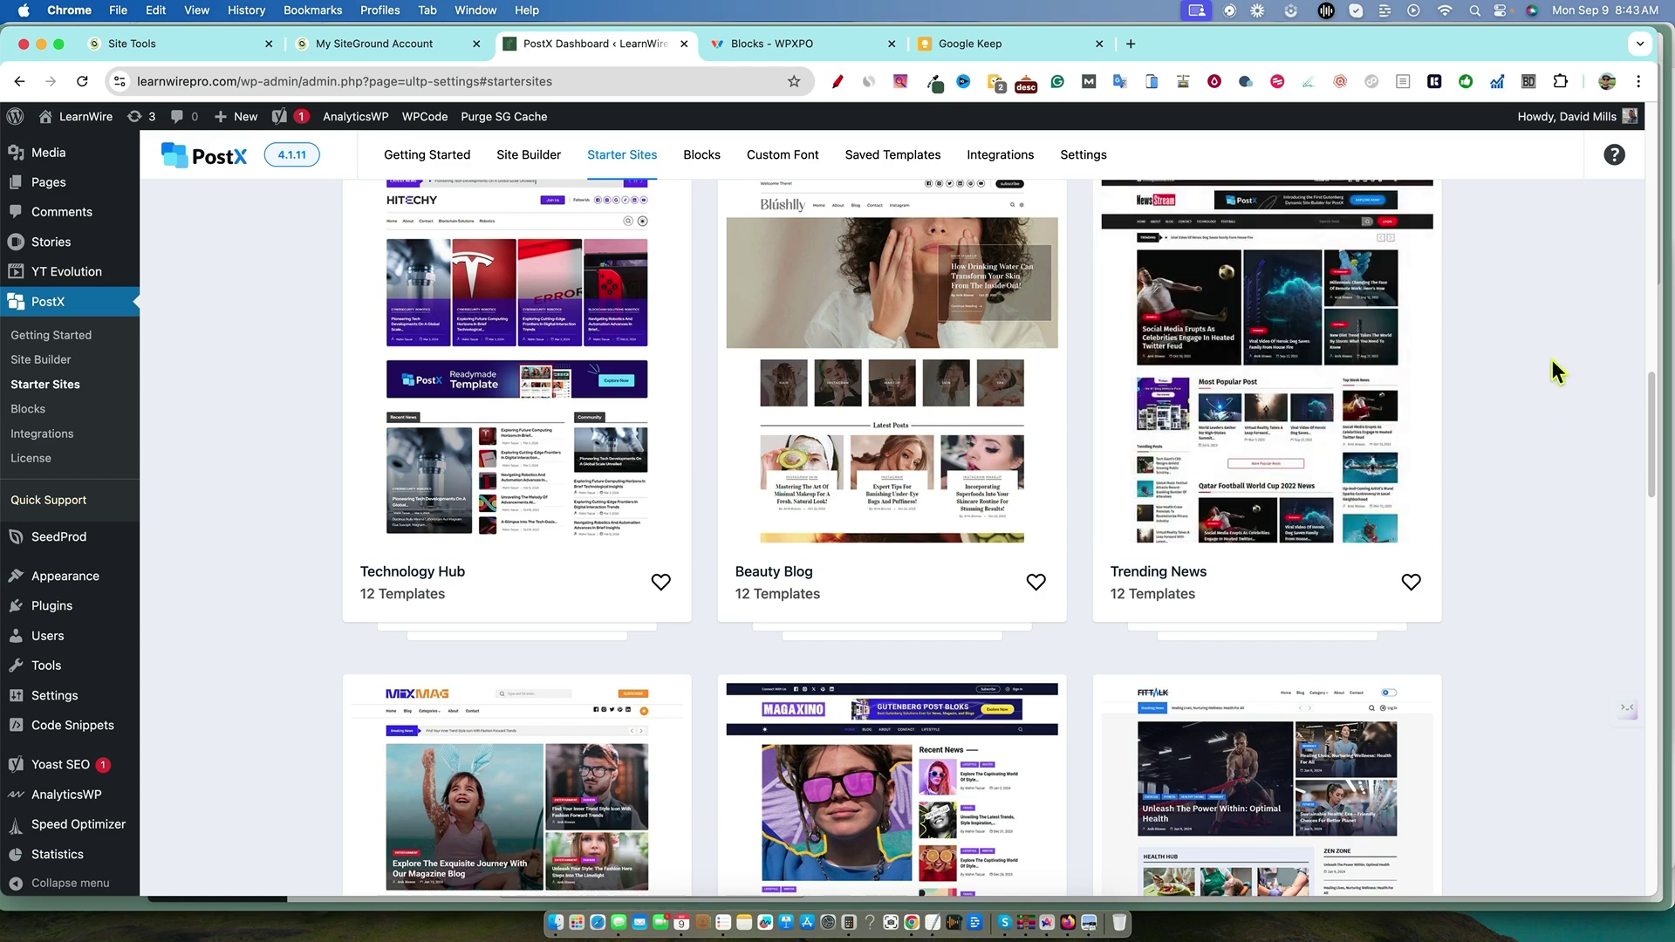
scroll(1517, 641, down, 3)
scroll(1515, 643, down, 5)
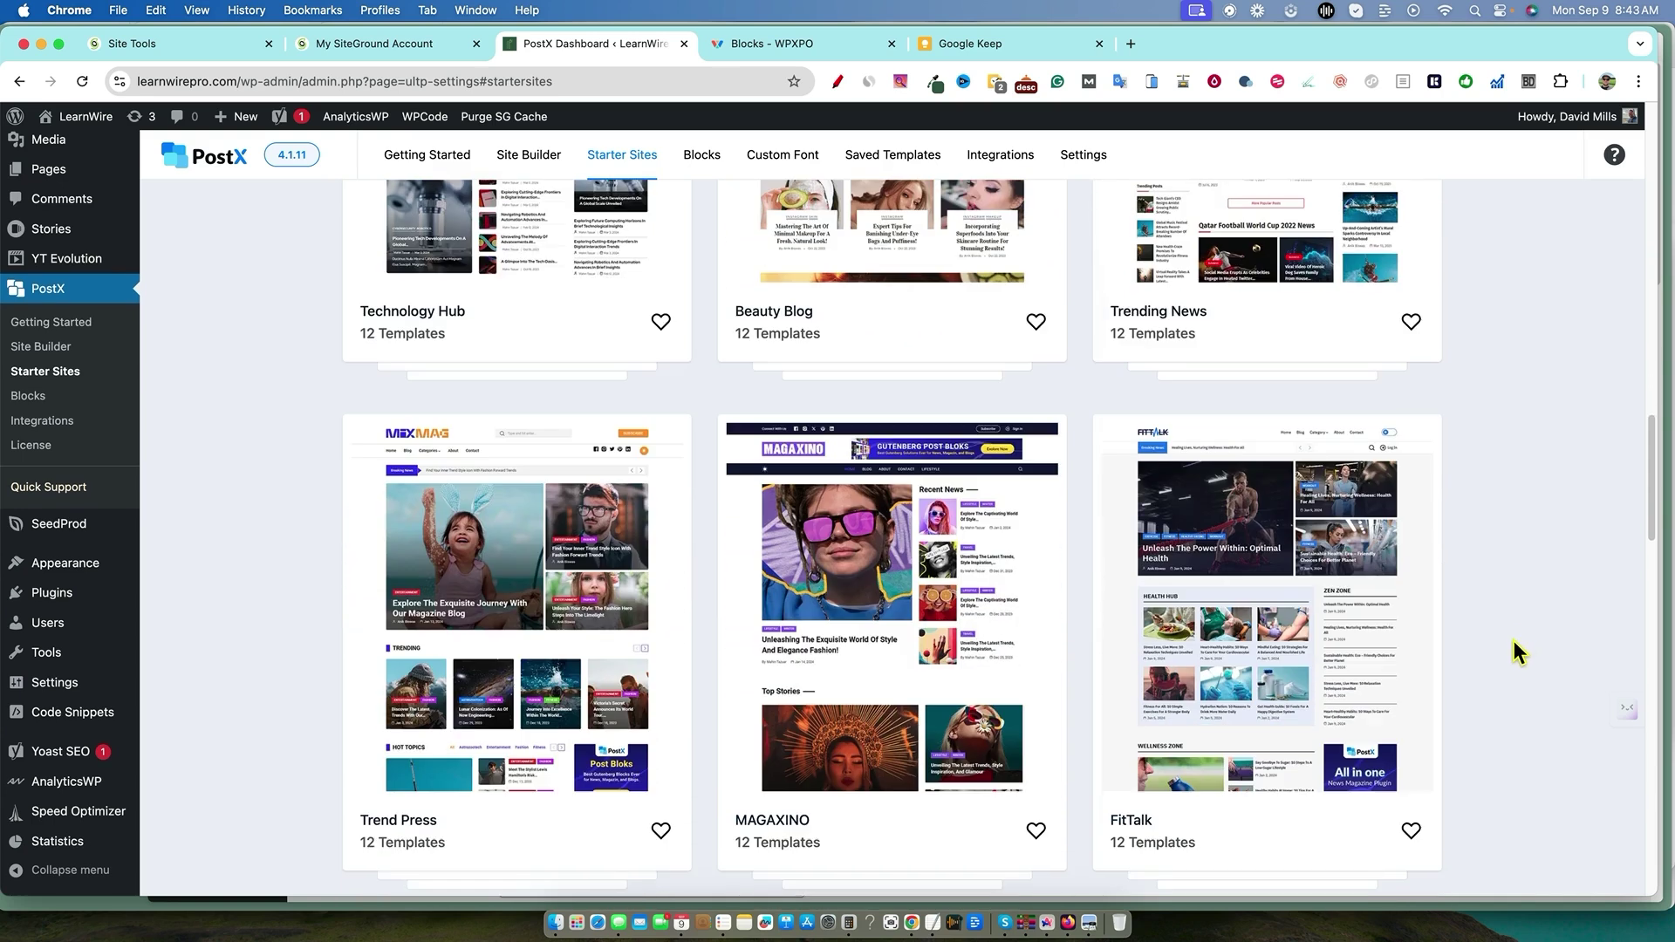
scroll(1483, 641, down, 1)
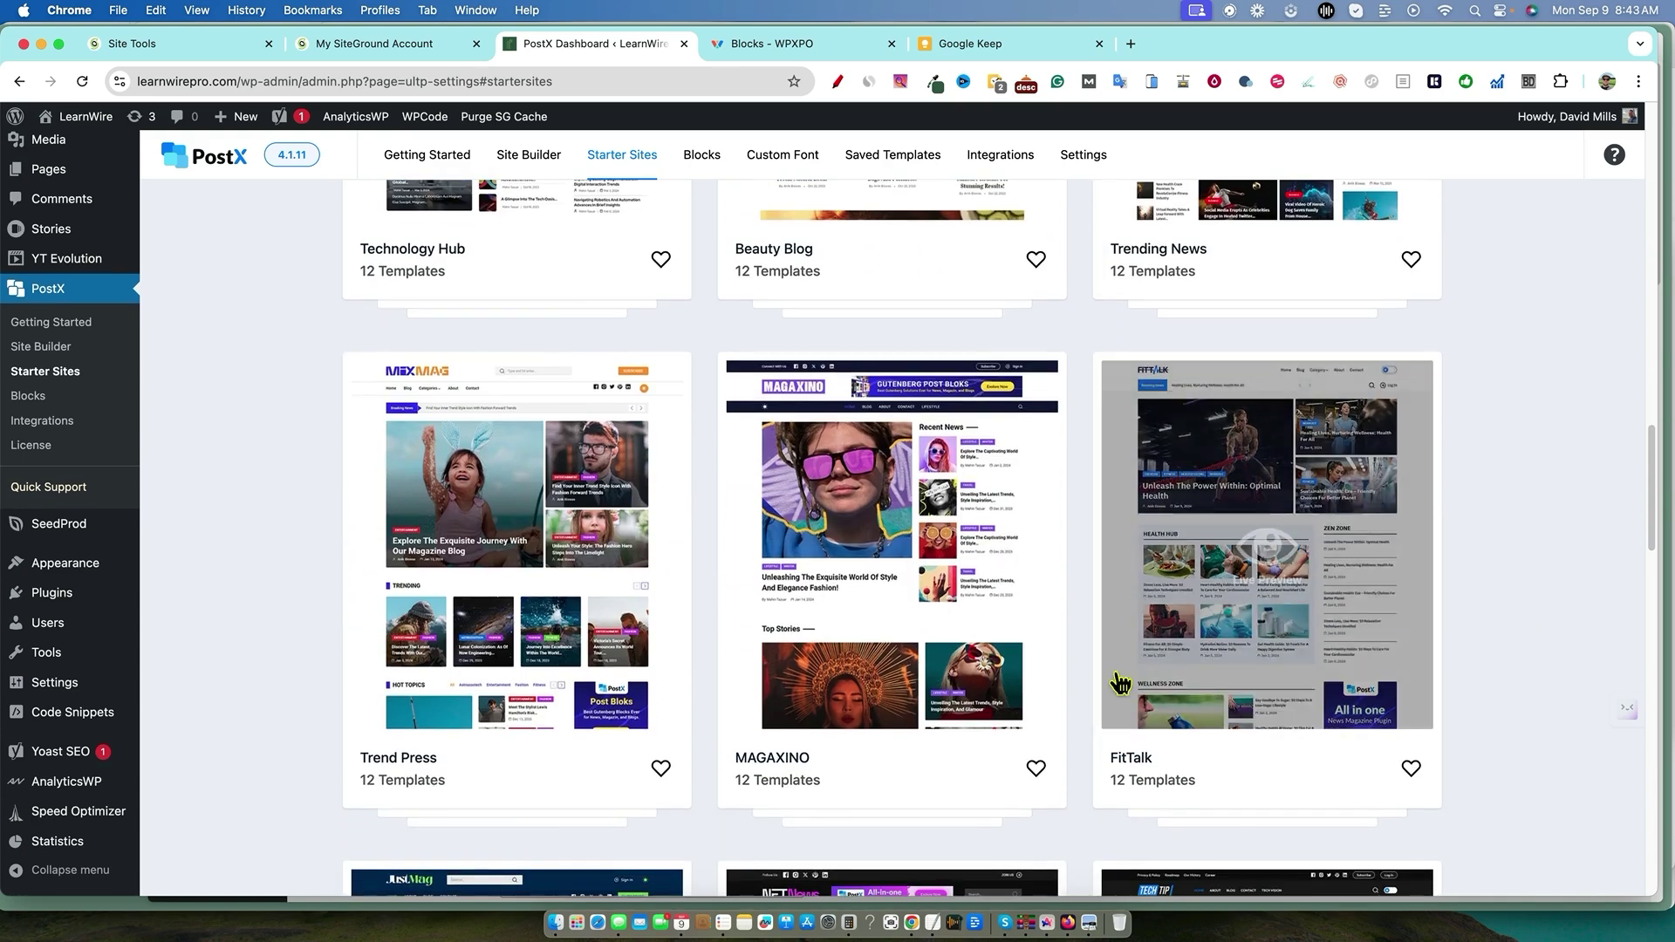
mouse_move(925, 542)
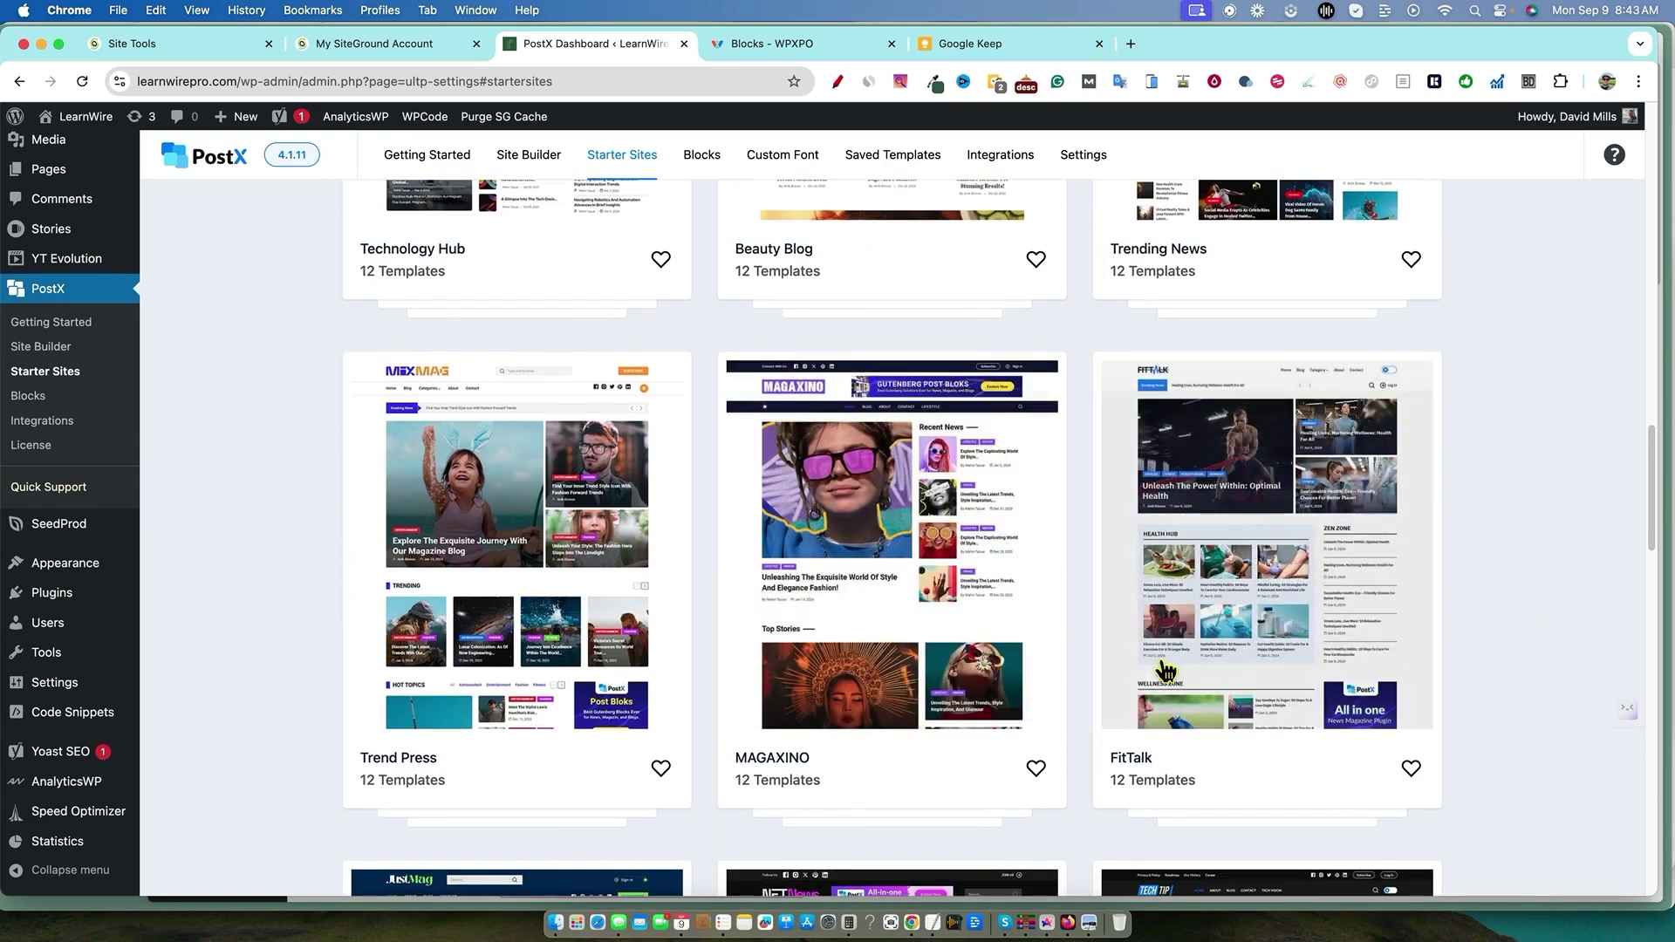
scroll(1473, 615, down, 4)
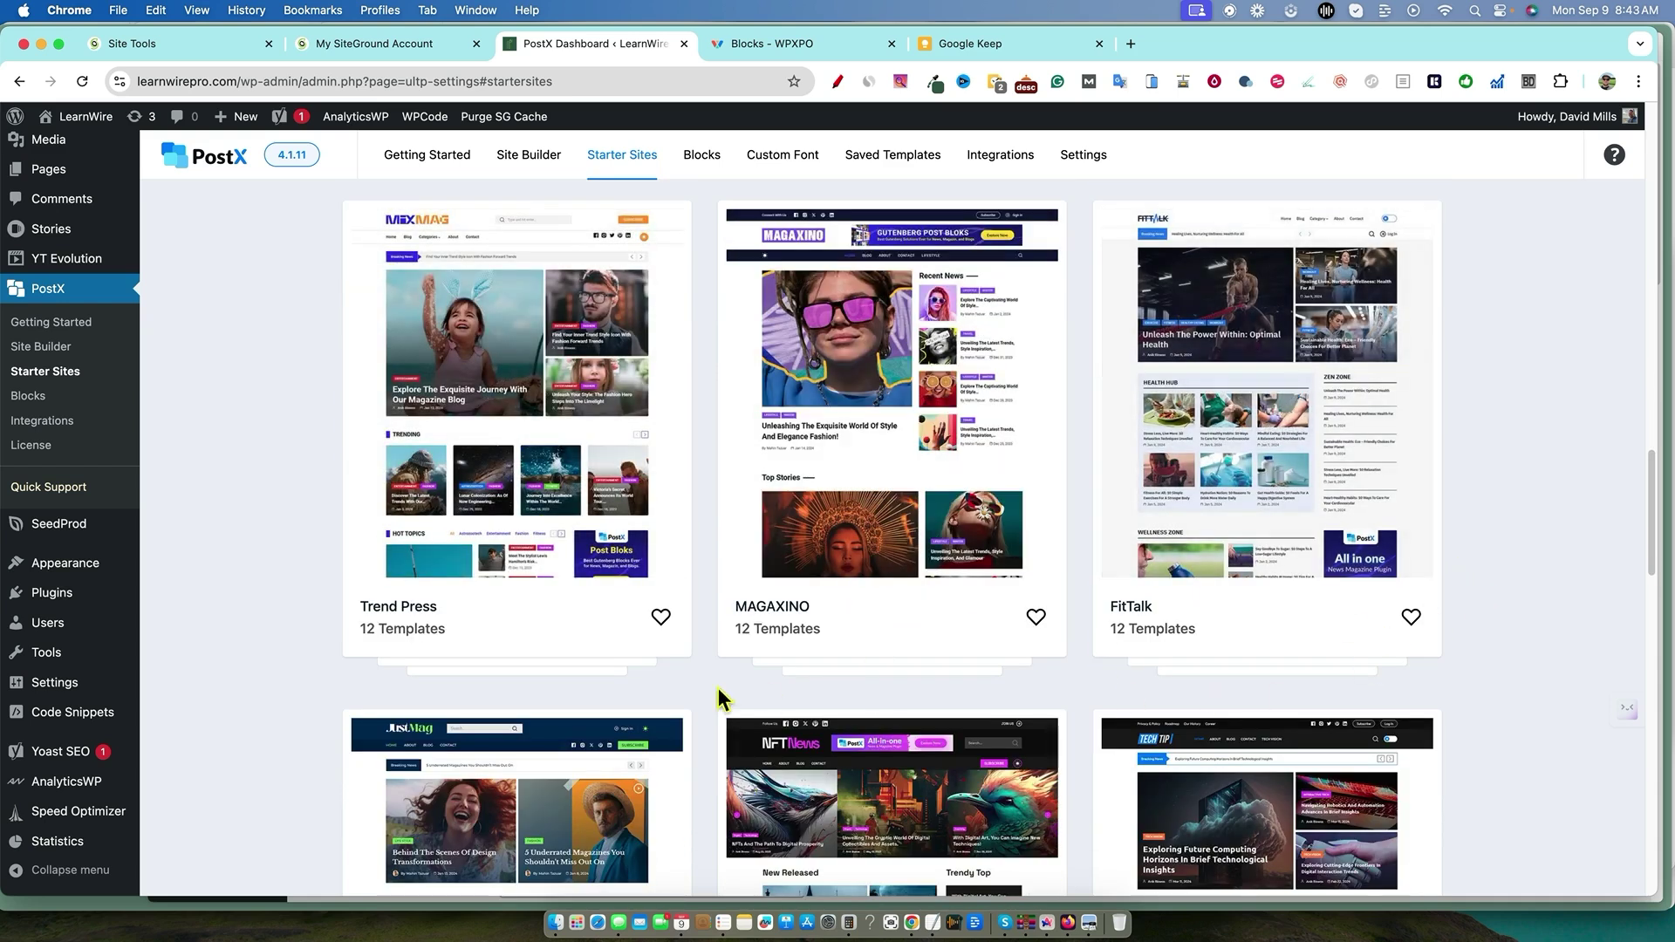
mouse_move(561, 541)
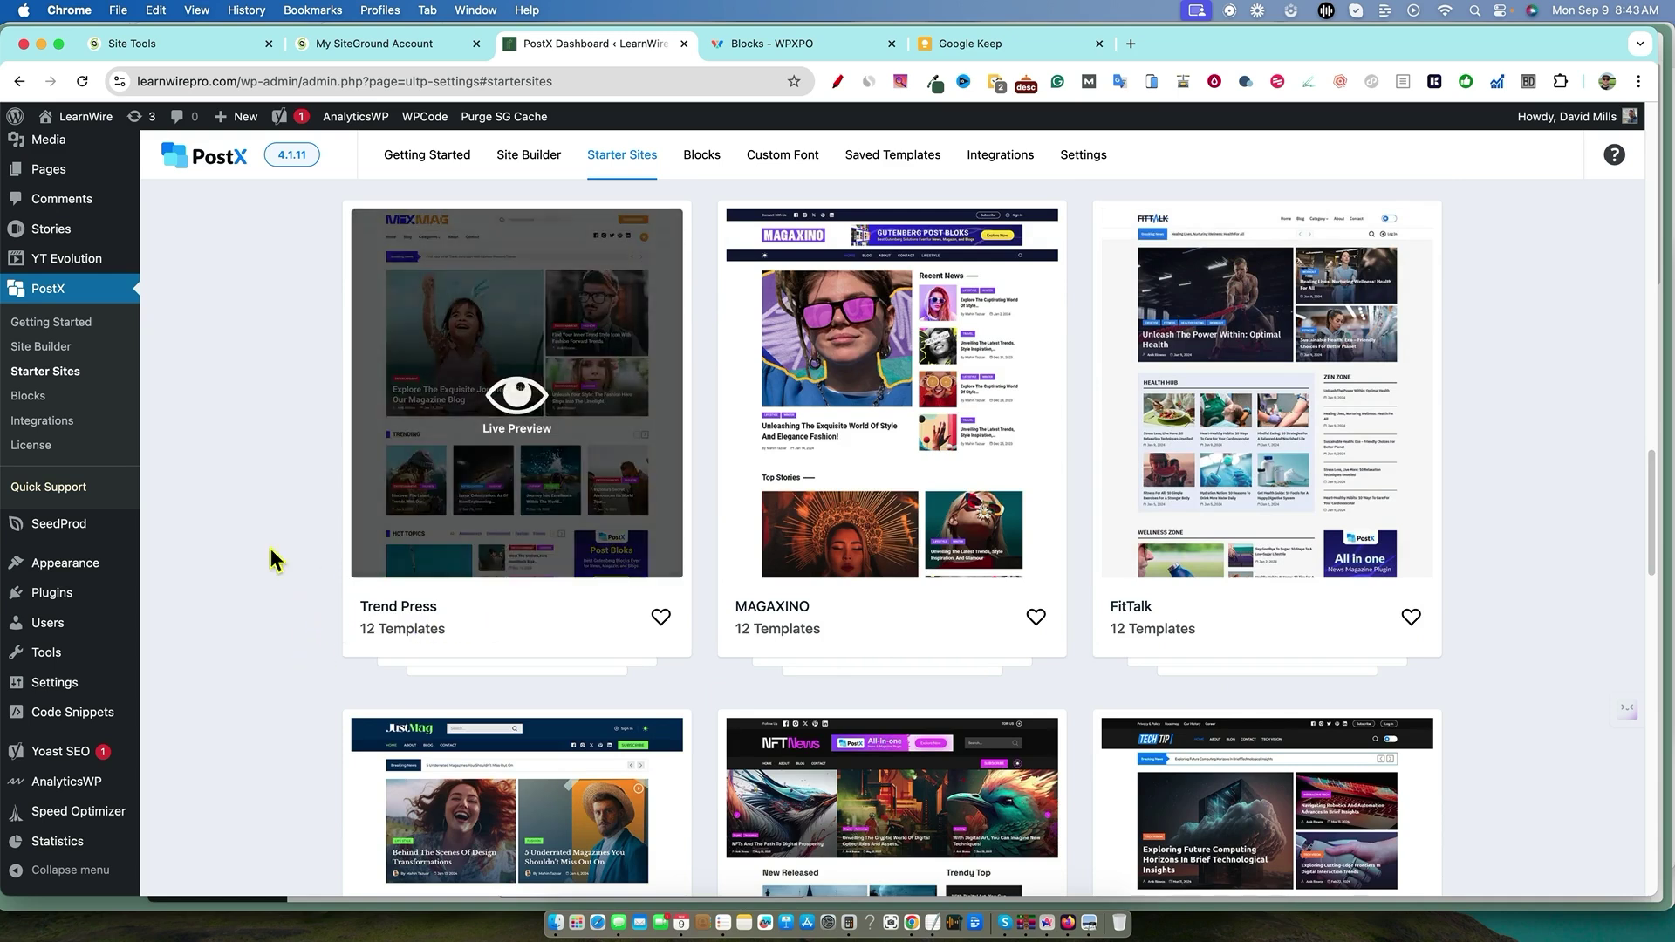
scroll(278, 629, down, 1)
scroll(278, 626, down, 5)
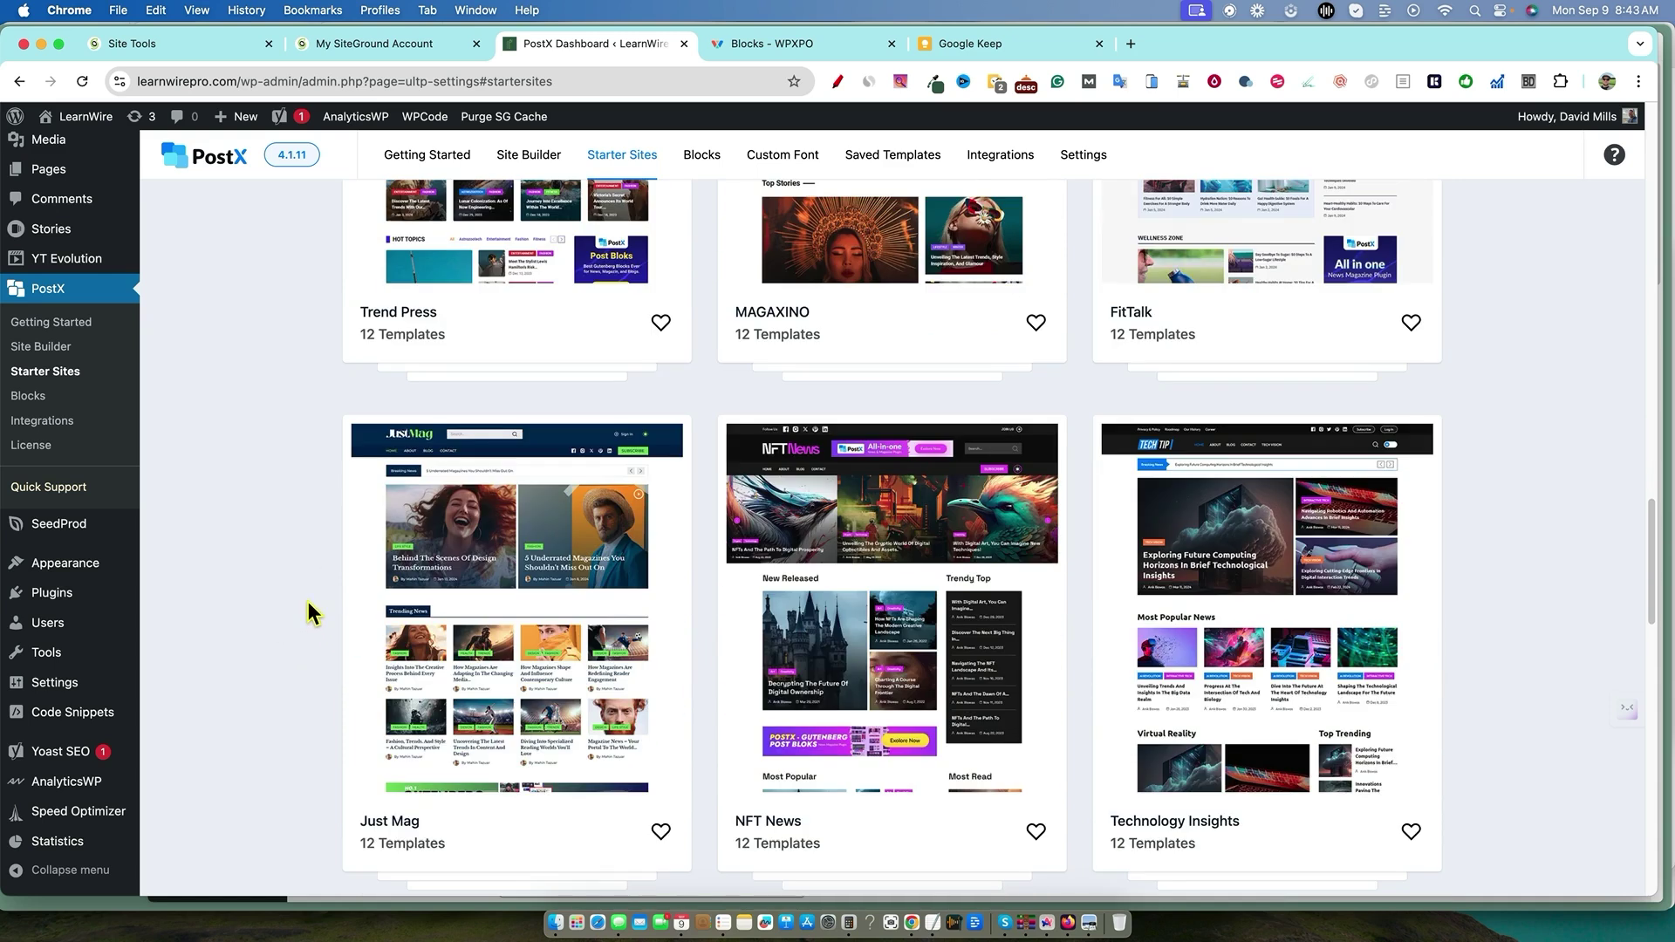
drag(1650, 521, 1650, 543)
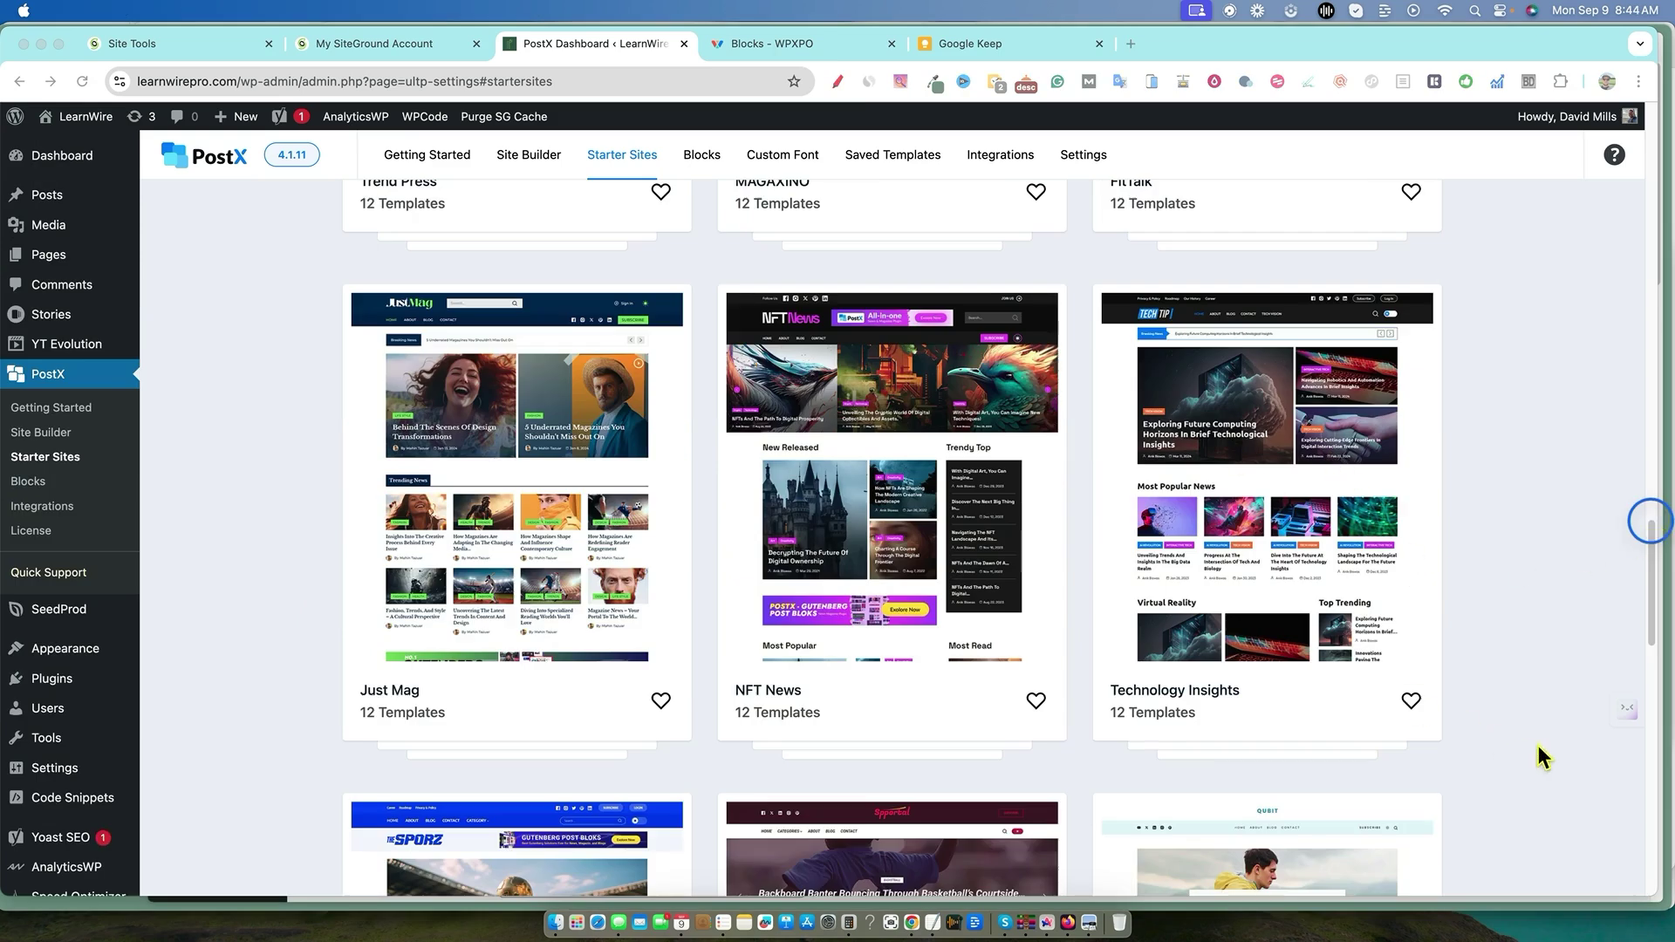
mouse_move(1257, 471)
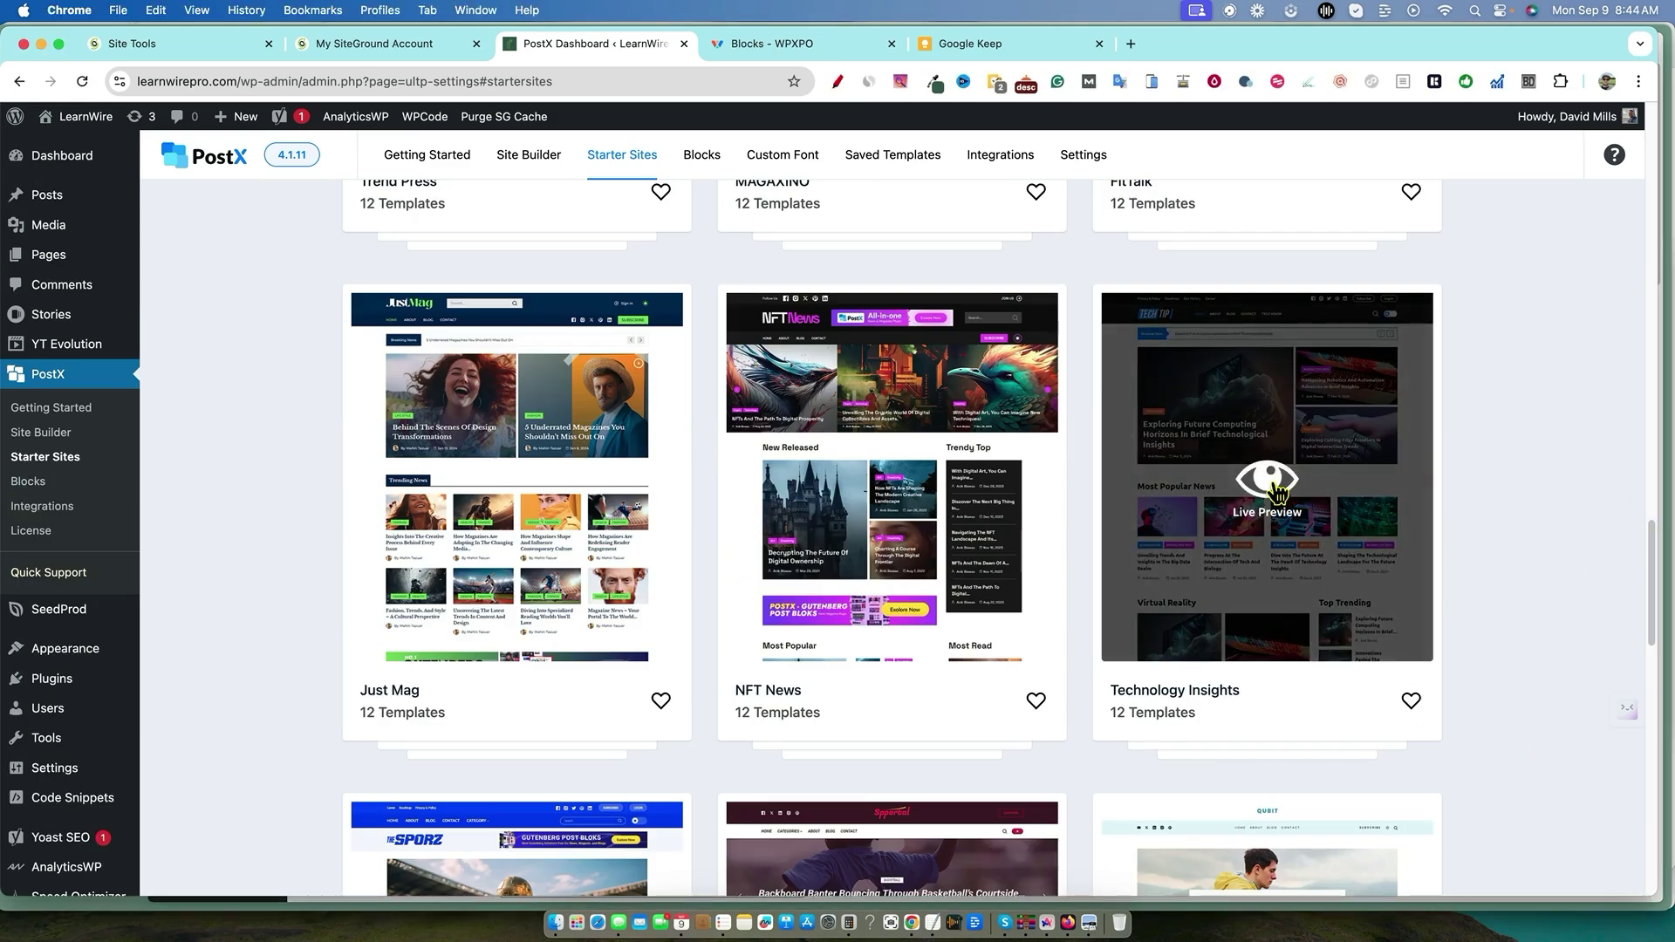
Live-preview Technology Insights in the green palette, trying dark mode, then a condensed heading font.
click(1270, 484)
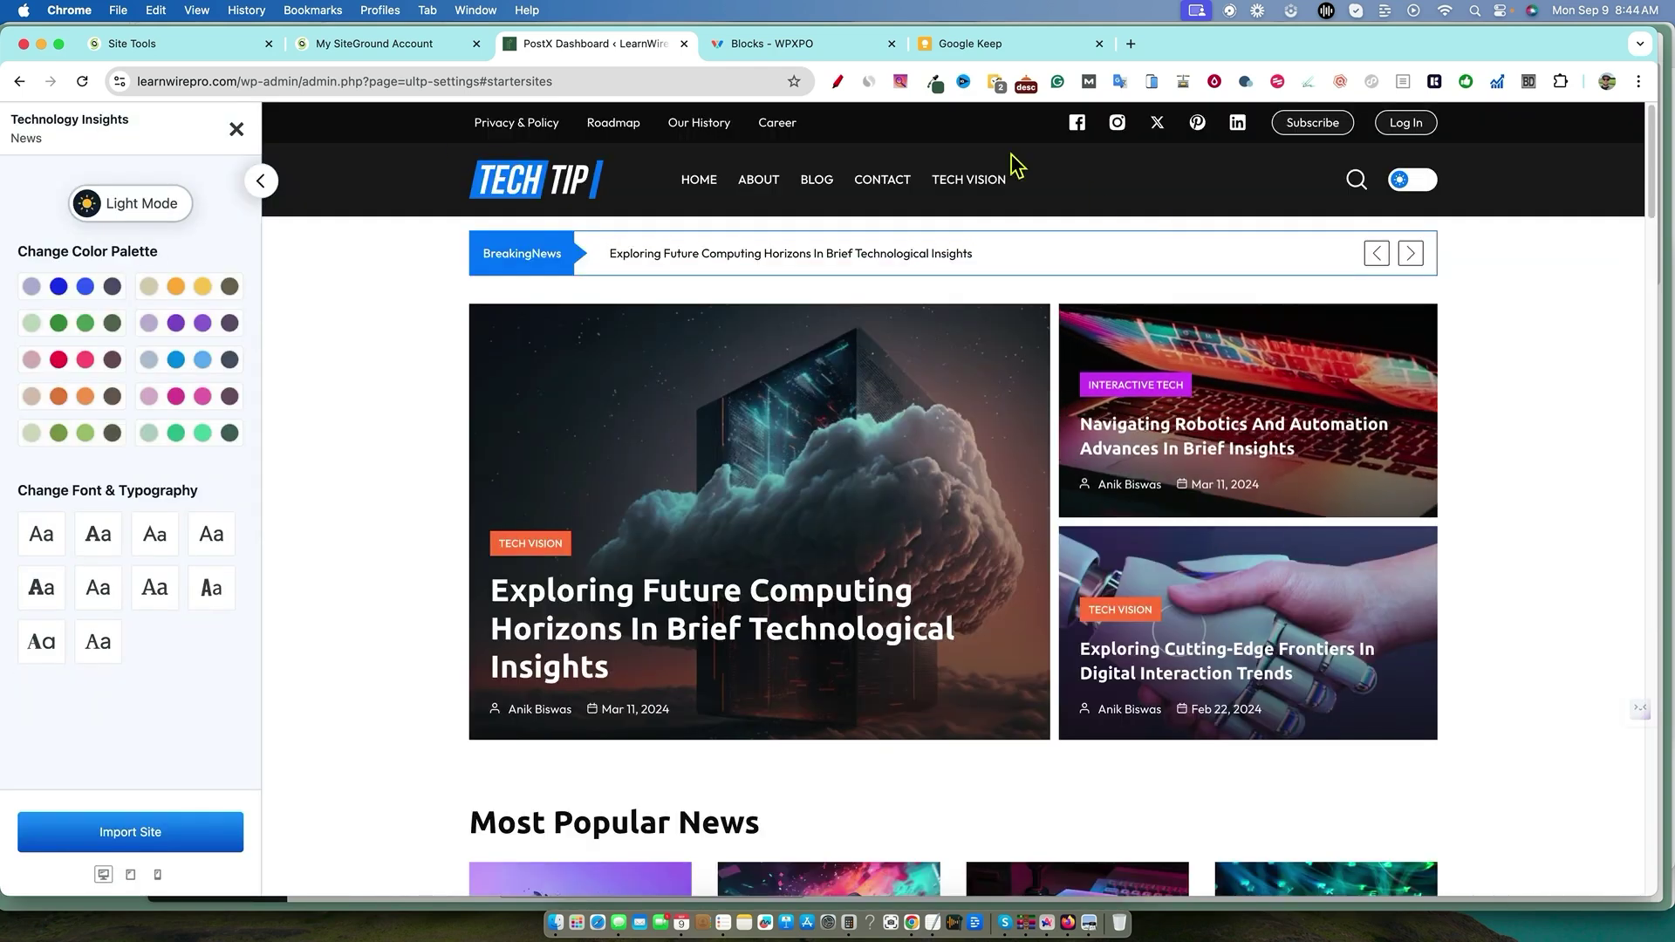
click(88, 324)
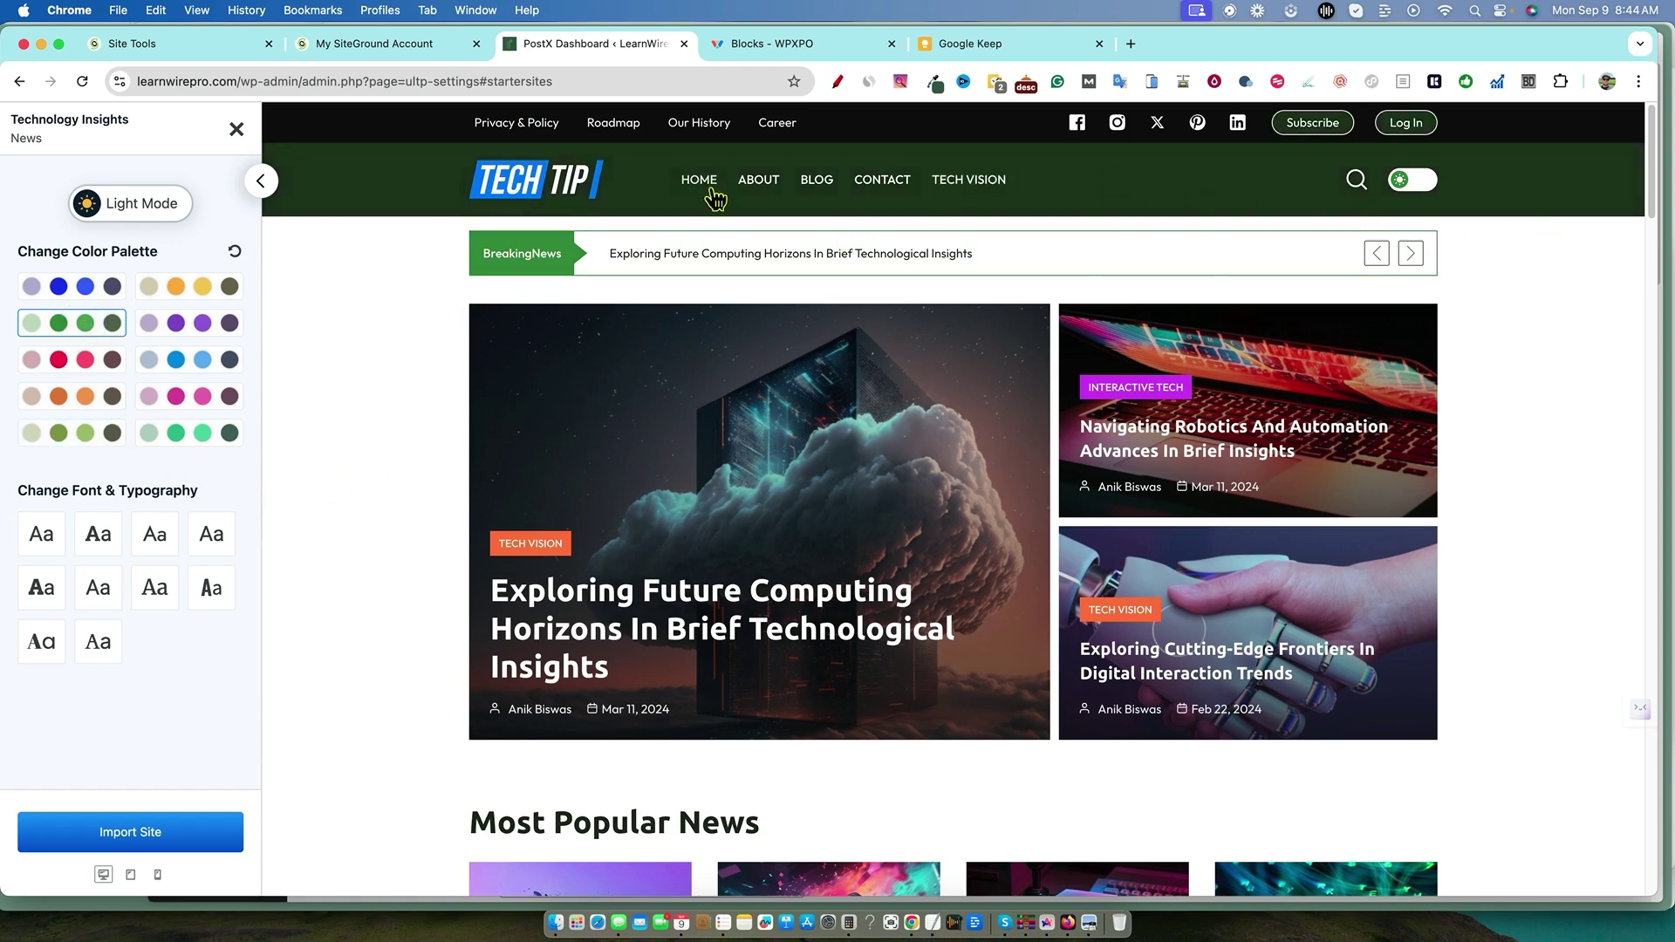
click(1412, 185)
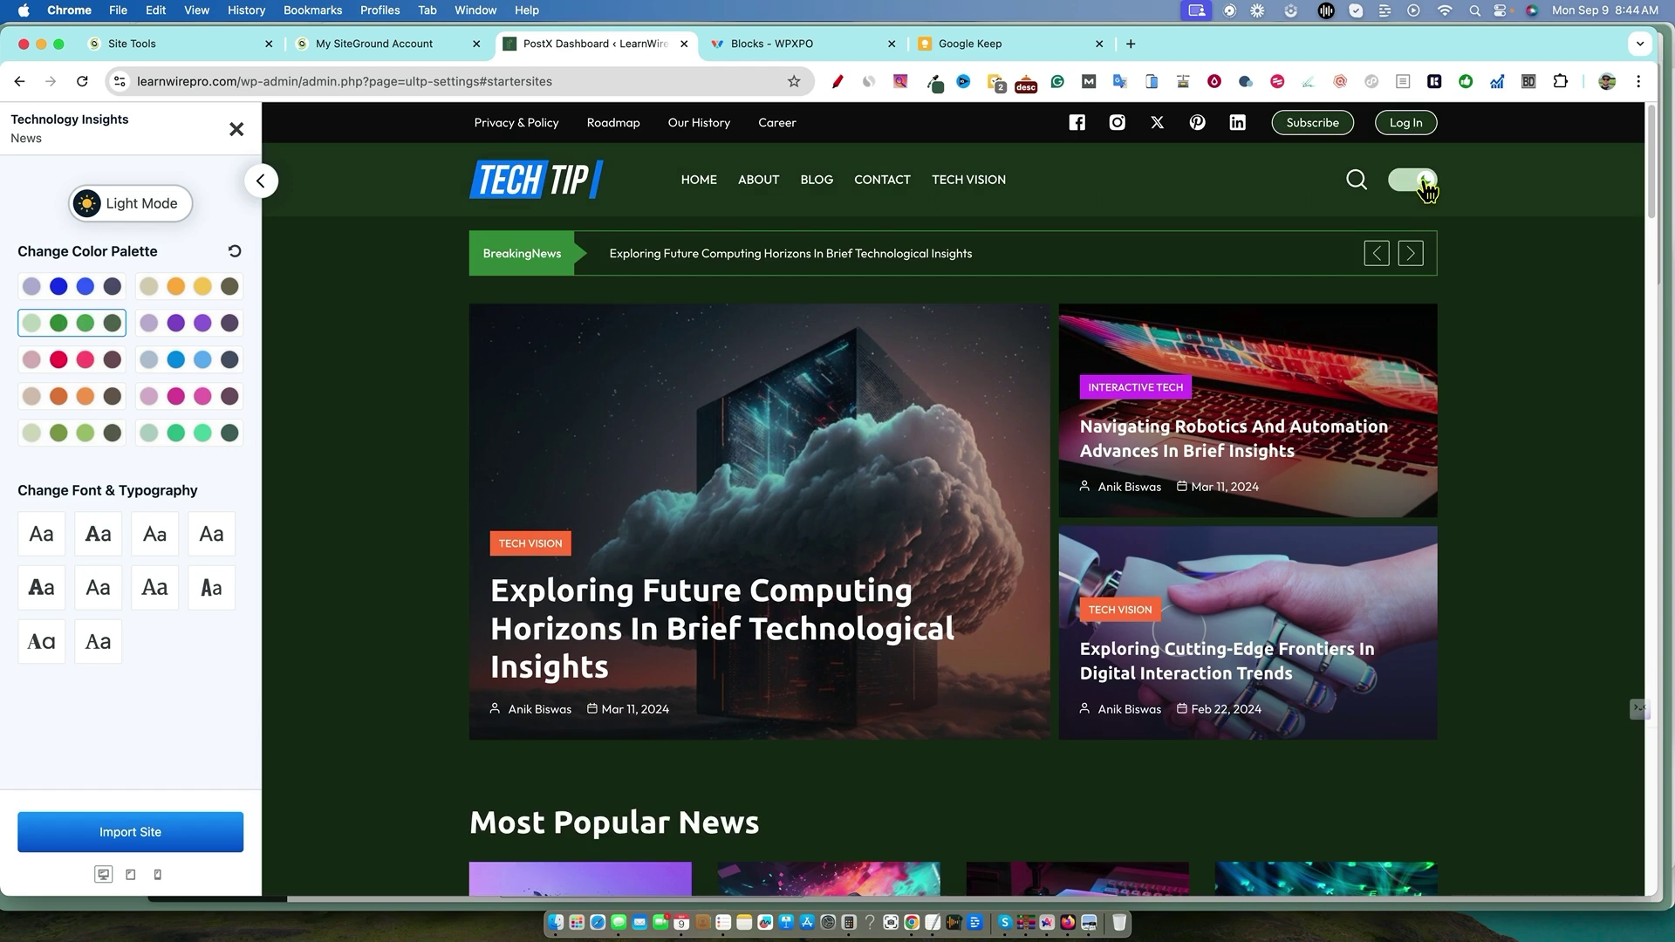
click(1422, 181)
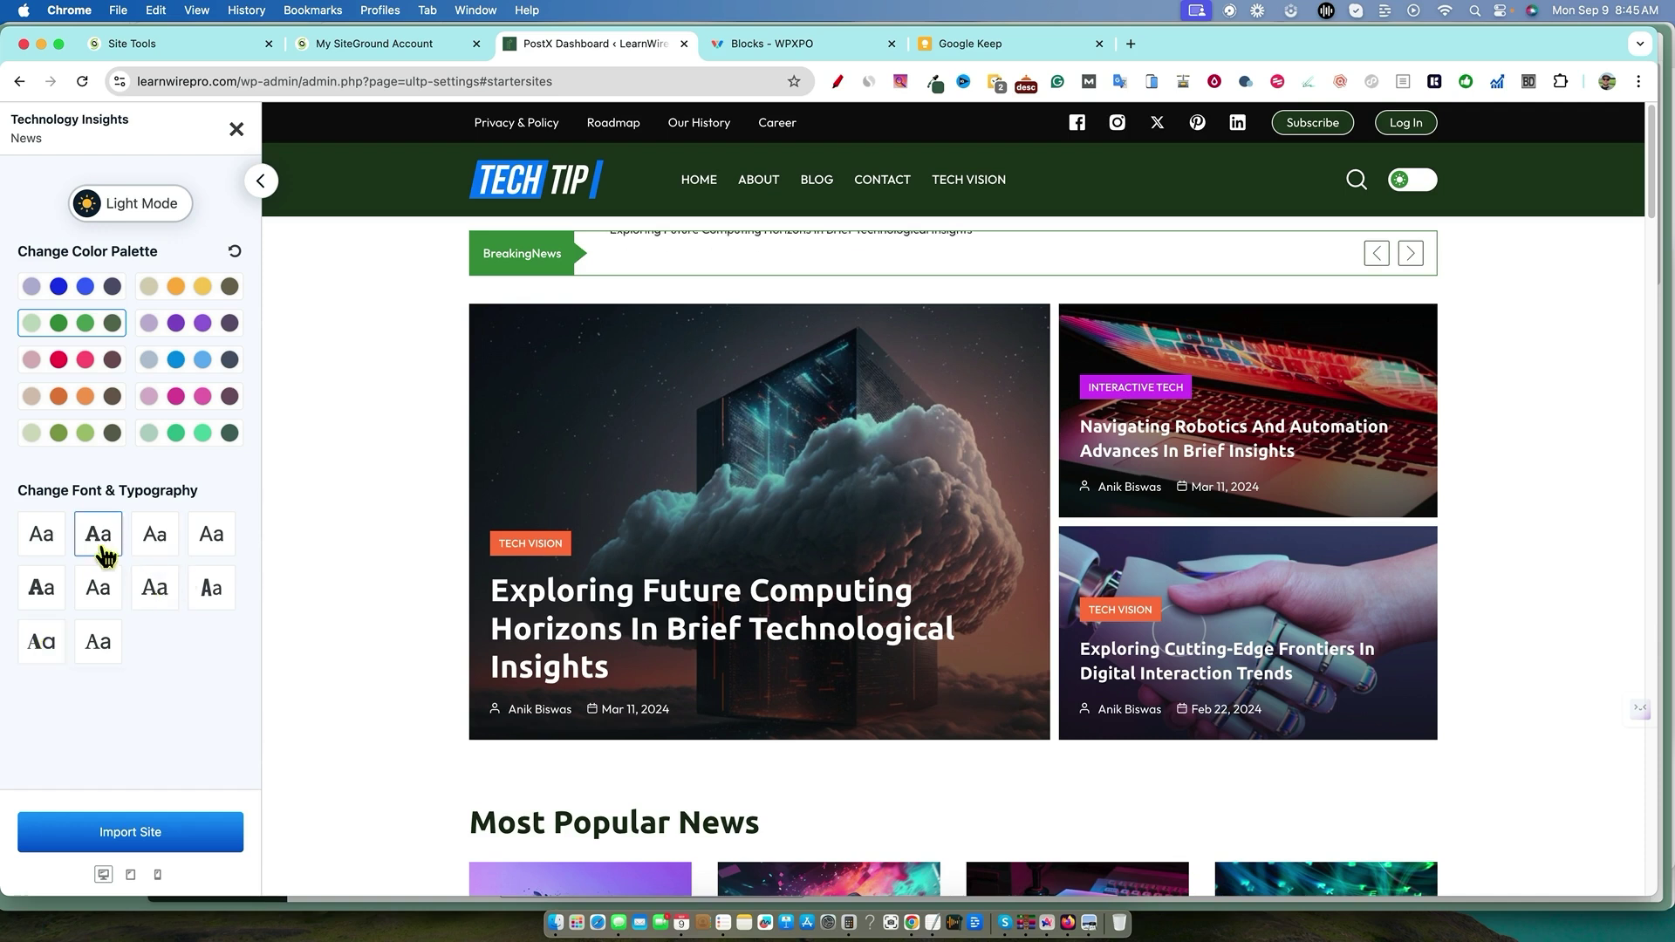
click(55, 648)
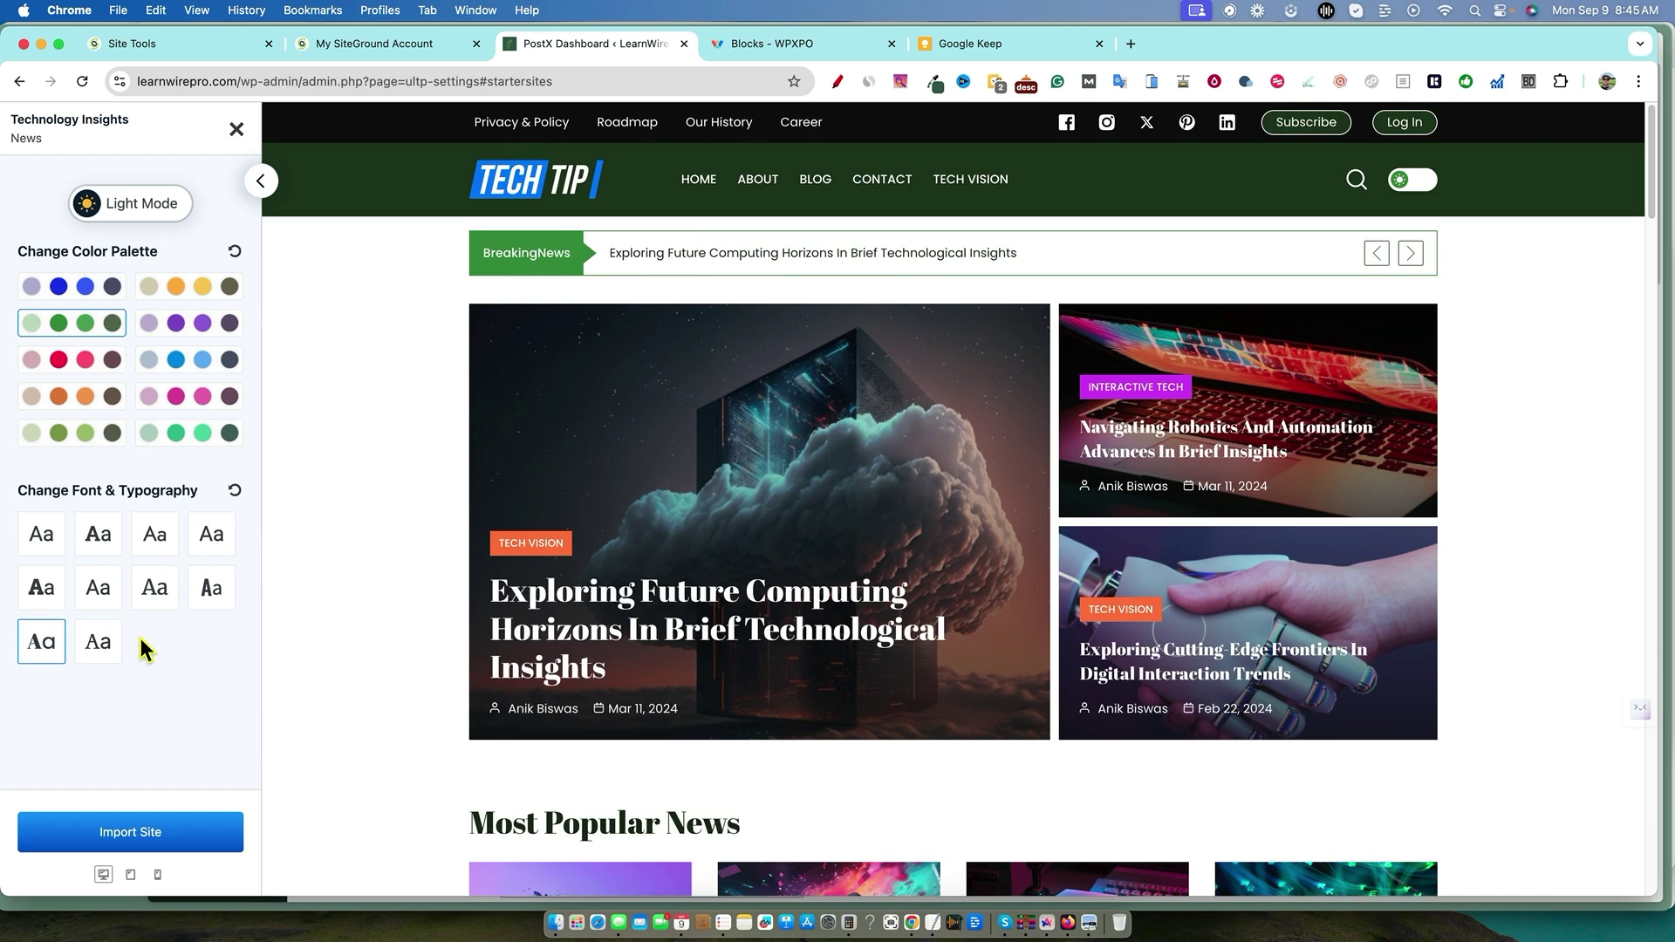
click(211, 587)
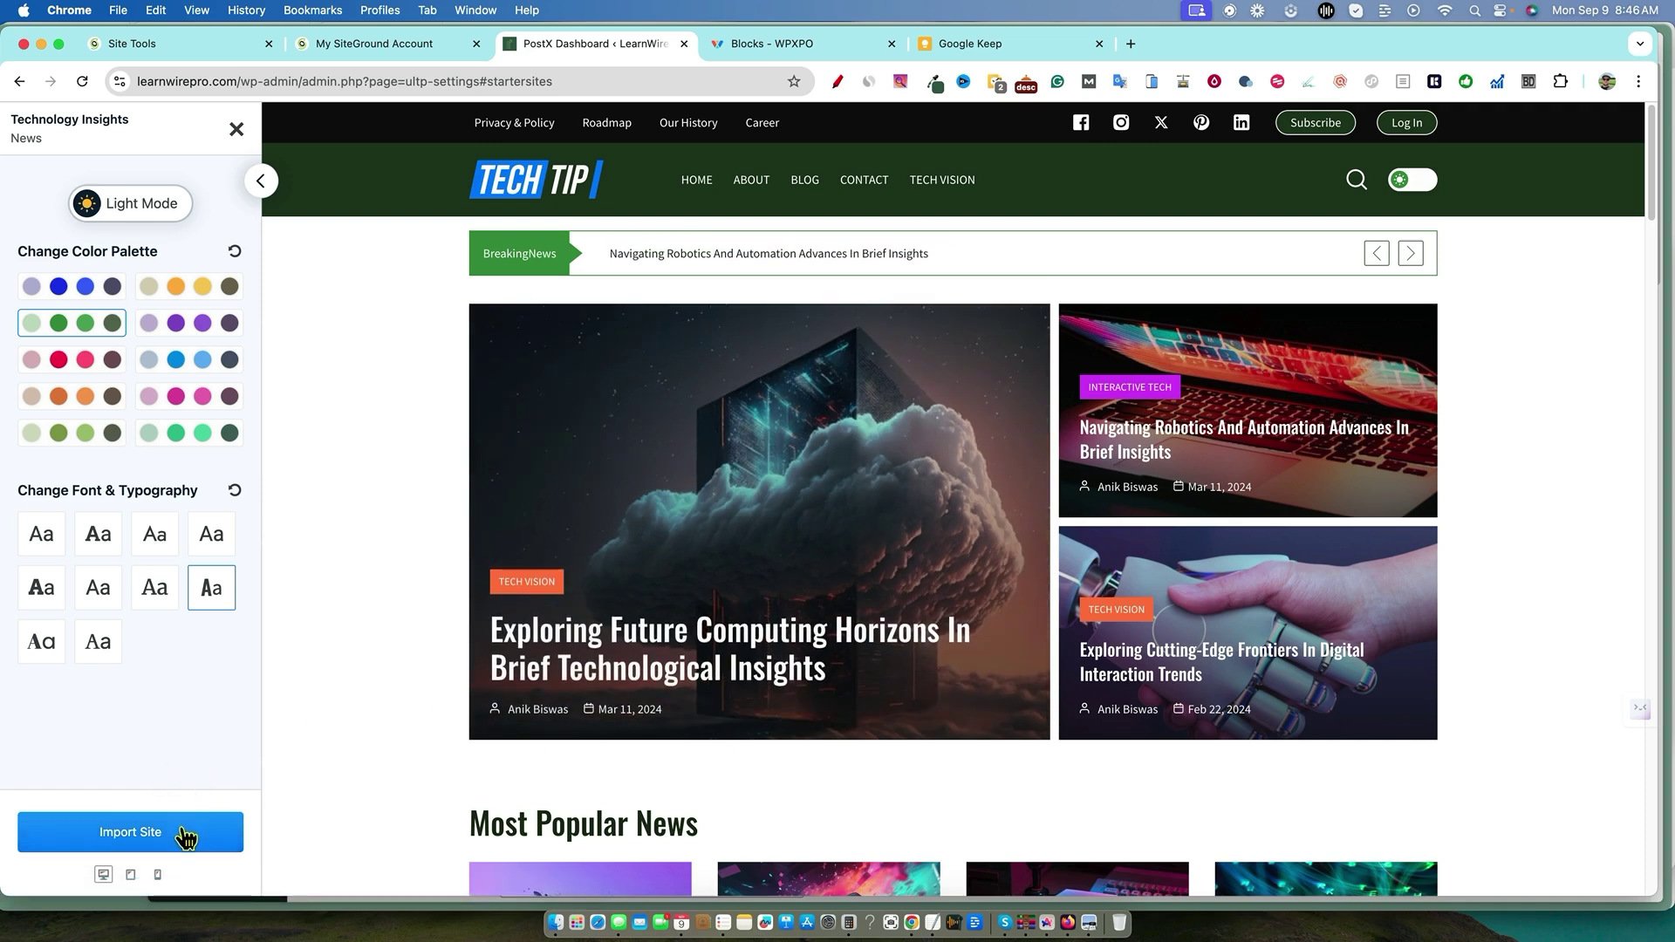
scroll(489, 695, down, 10)
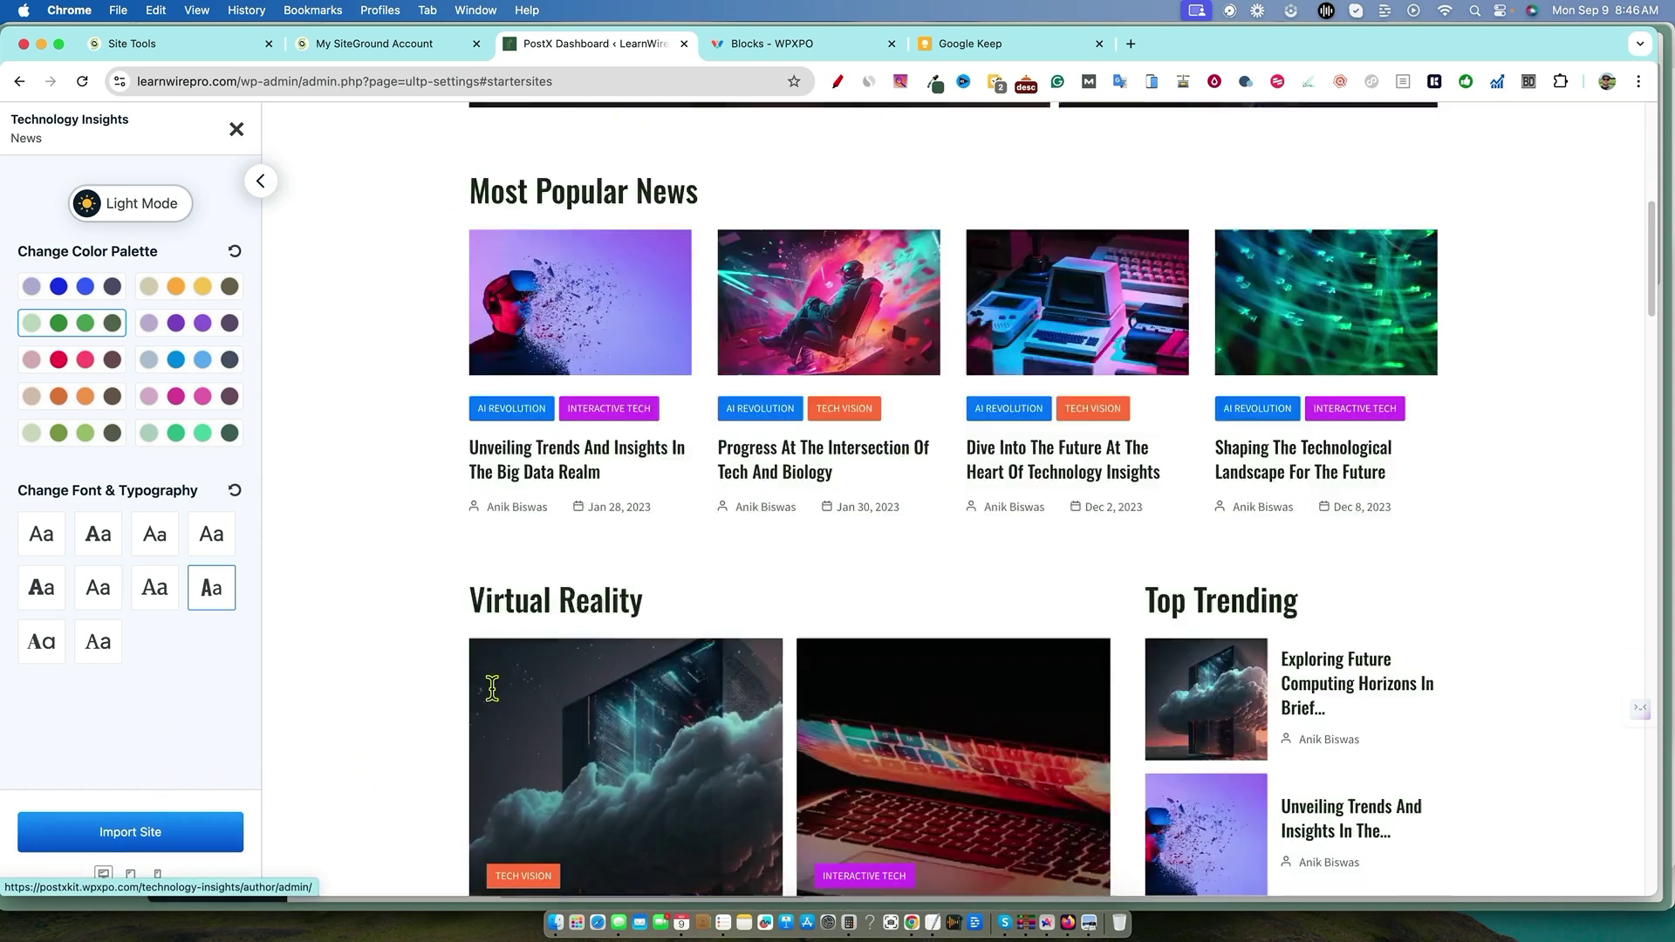
scroll(492, 689, down, 5)
scroll(494, 690, up, 15)
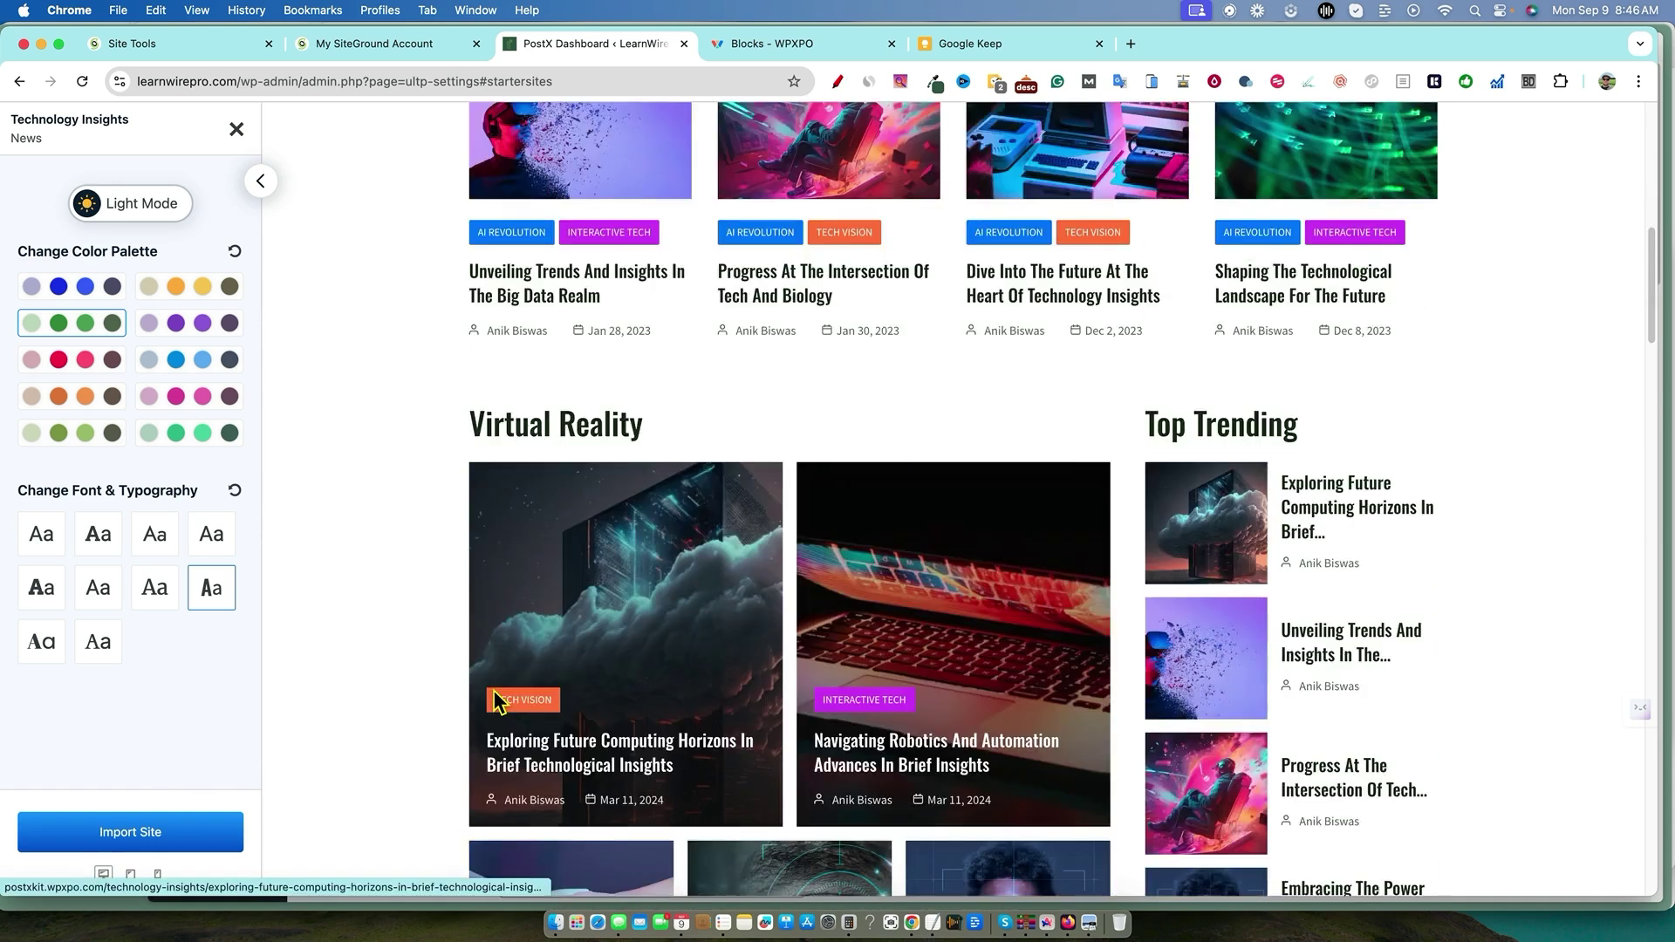
scroll(502, 700, down, 10)
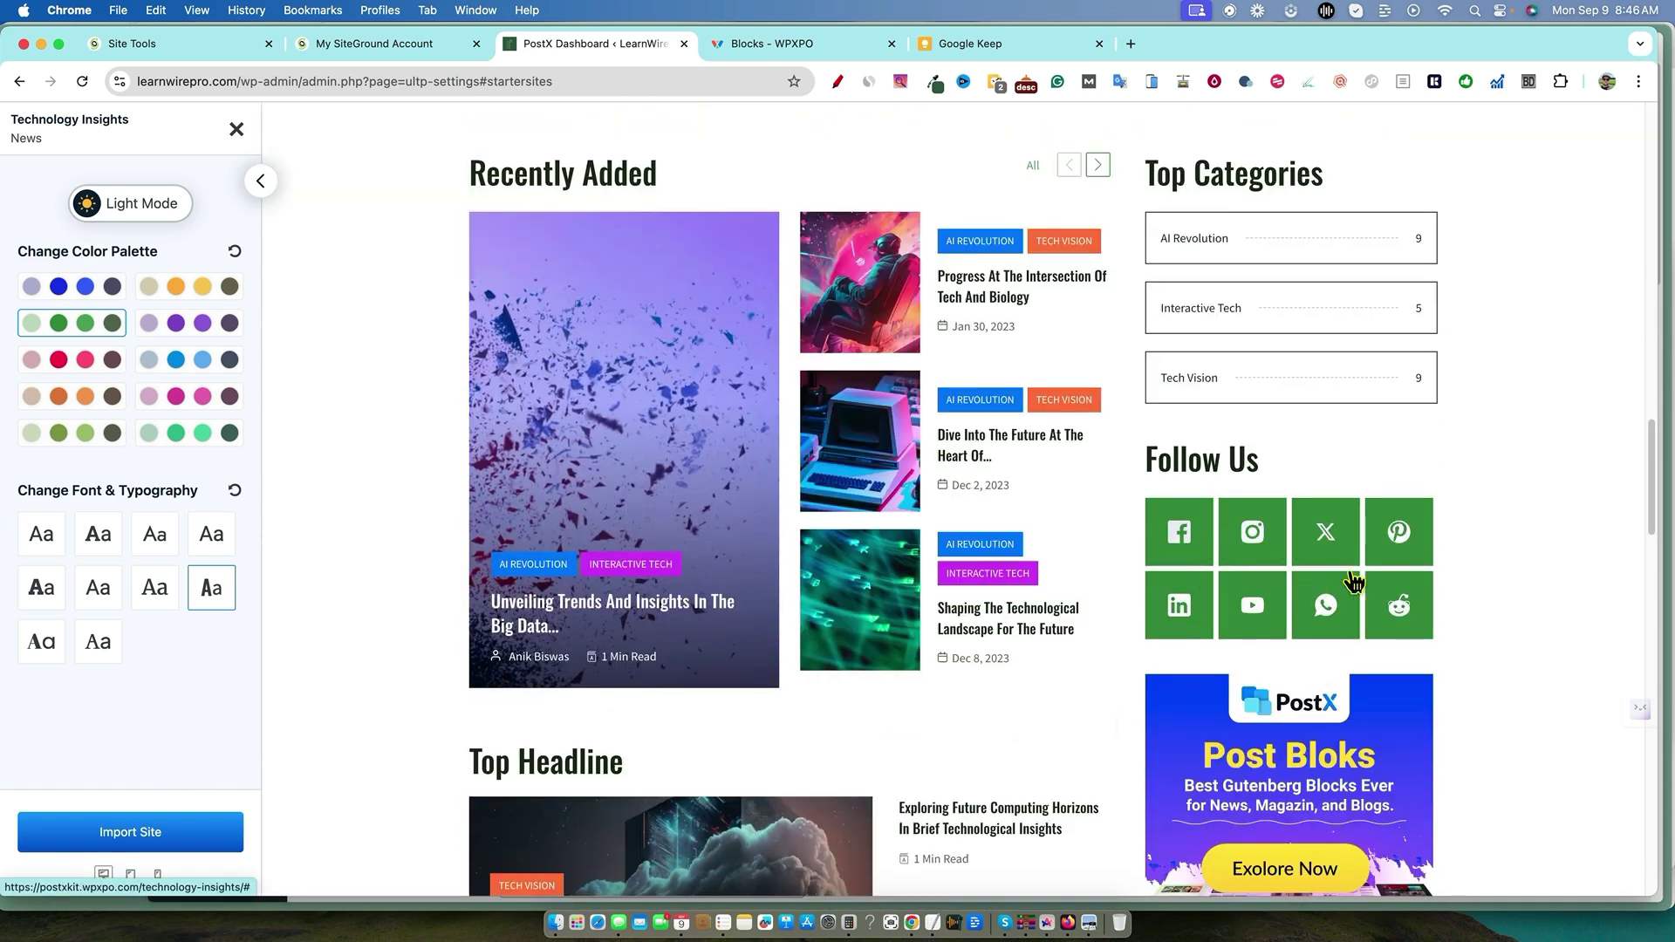
scroll(1405, 663, down, 3)
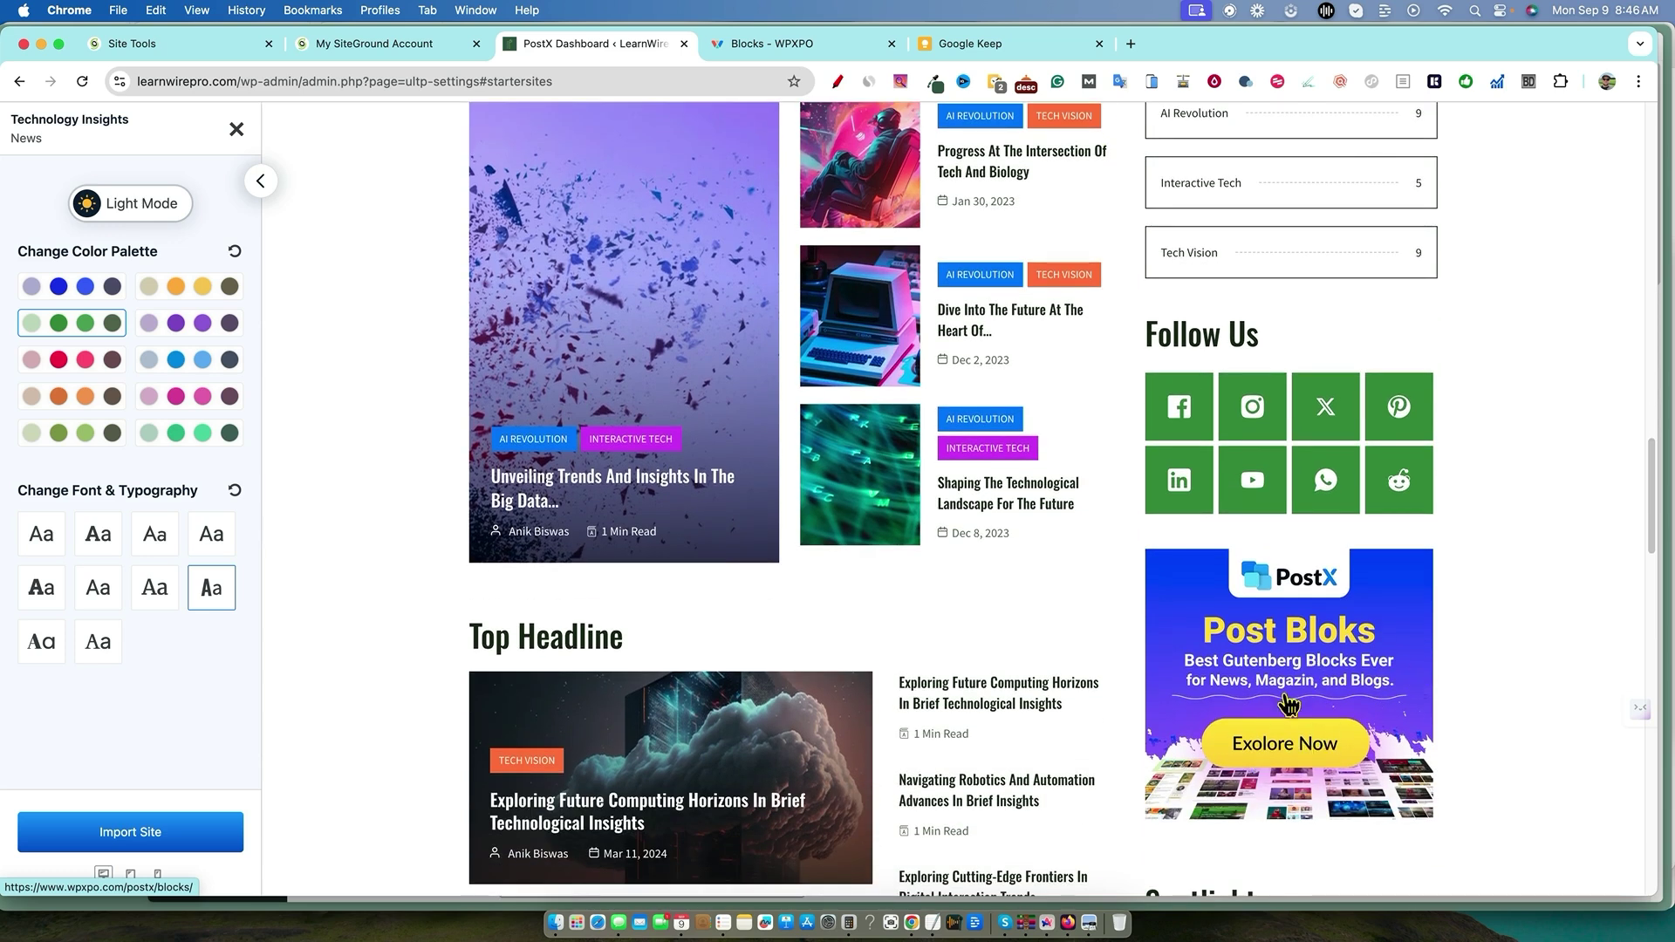
scroll(1341, 736, up, 10)
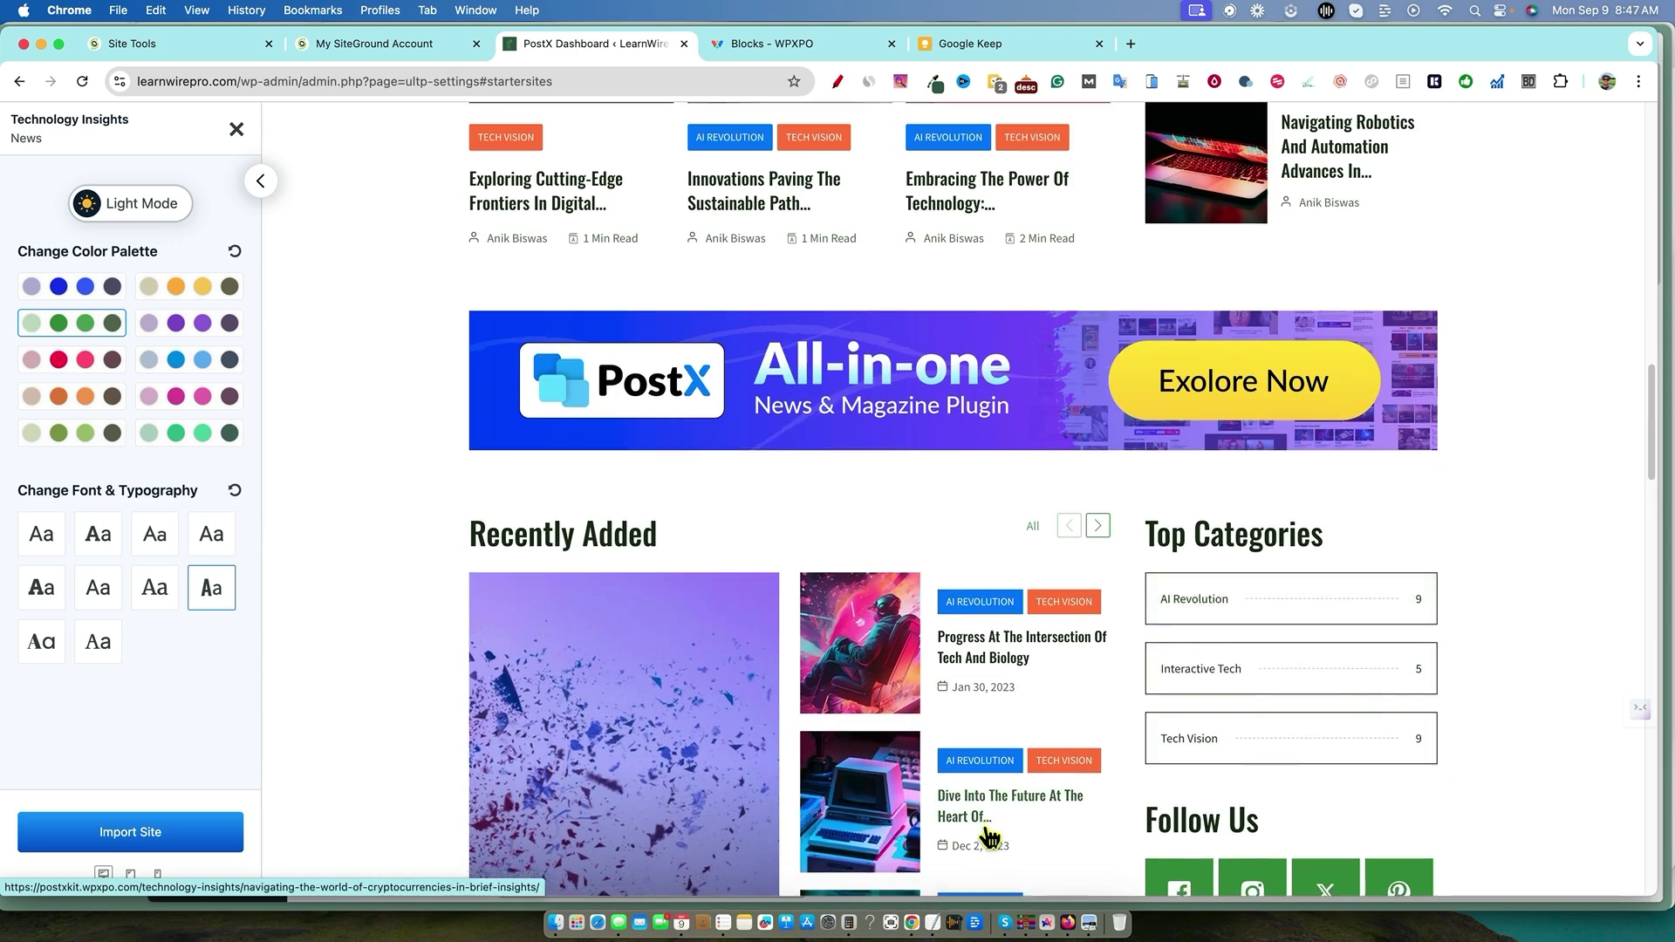
scroll(969, 838, down, 15)
scroll(990, 838, down, 5)
scroll(995, 824, up, 15)
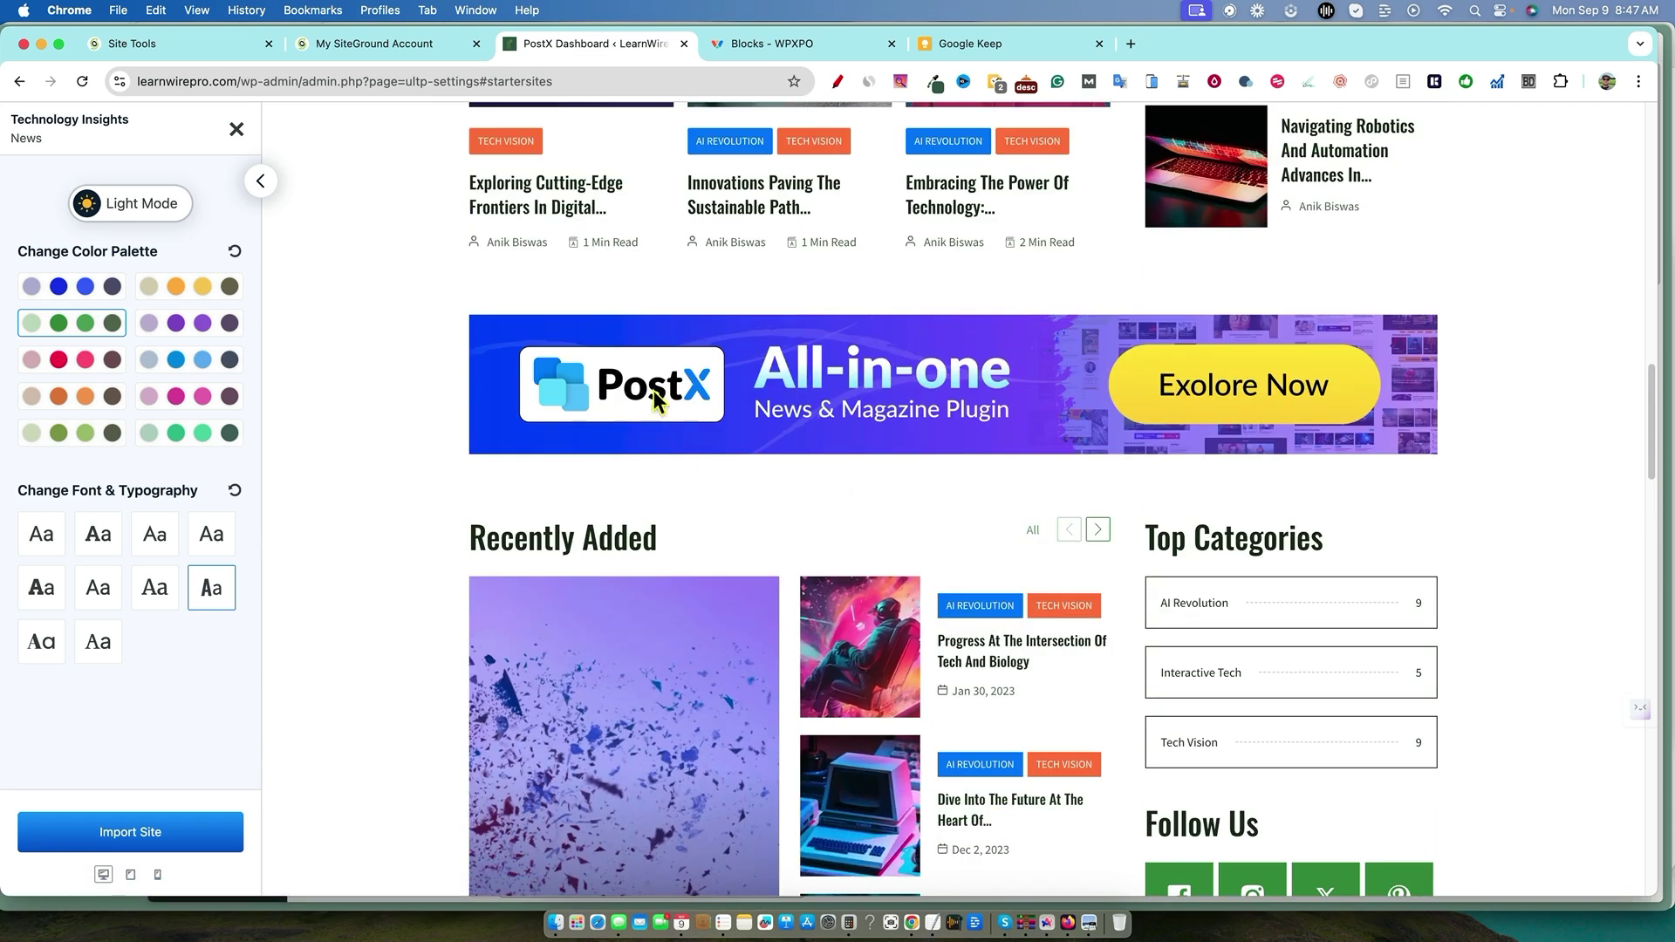
scroll(1015, 430, up, 9)
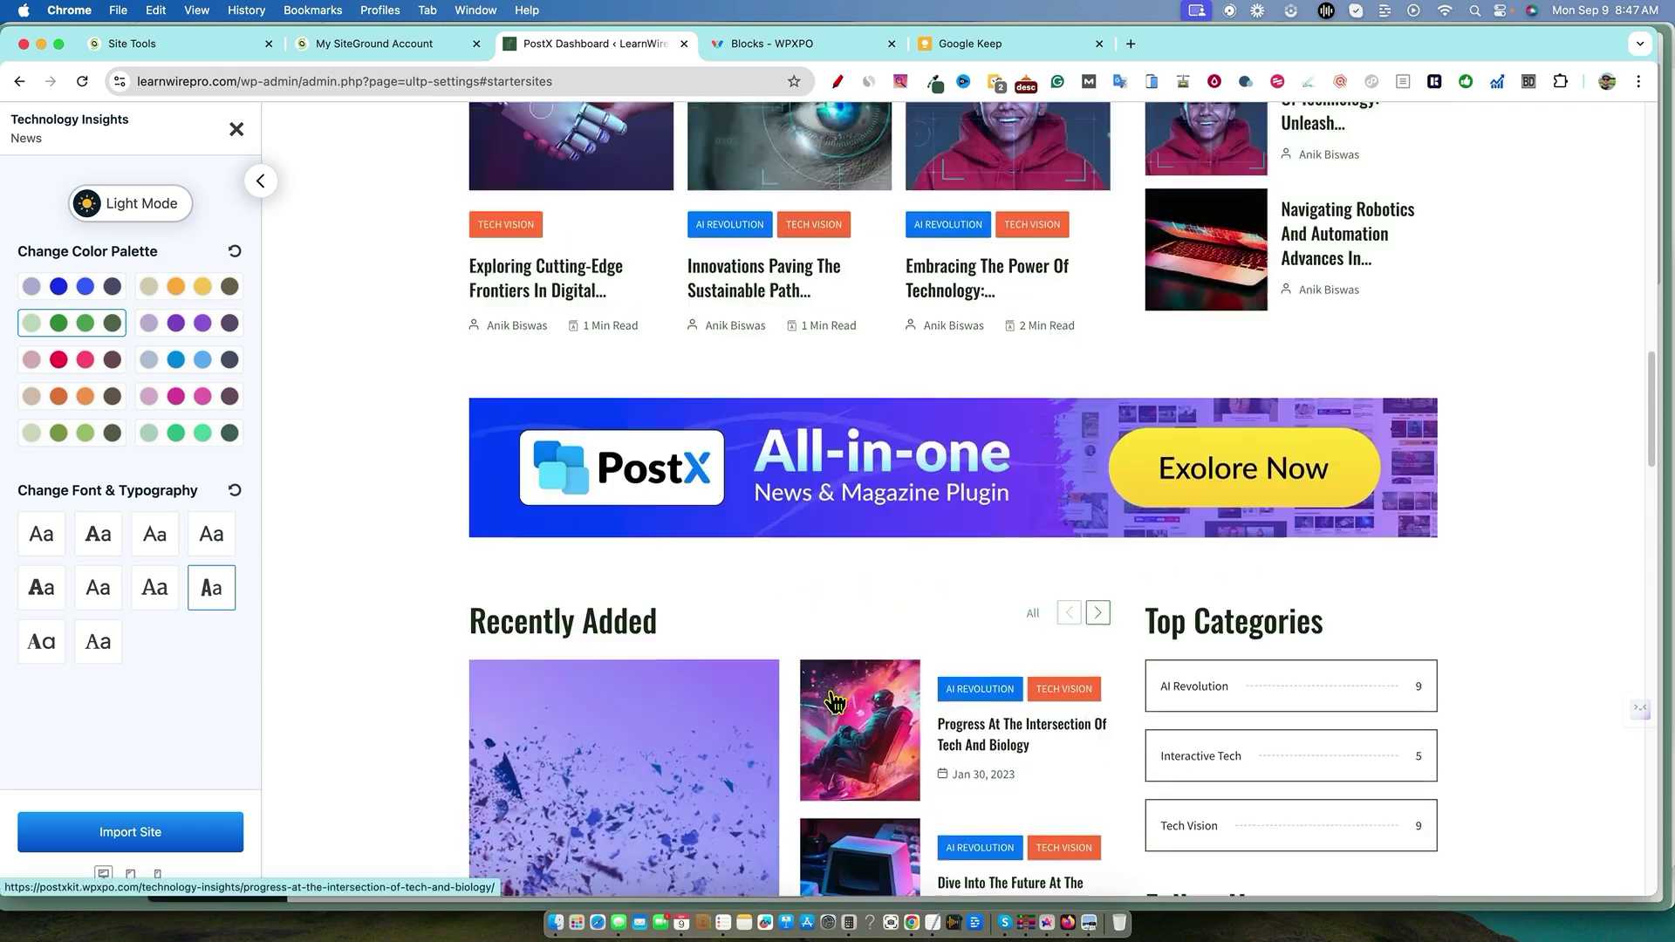
scroll(869, 723, down, 3)
scroll(867, 722, down, 5)
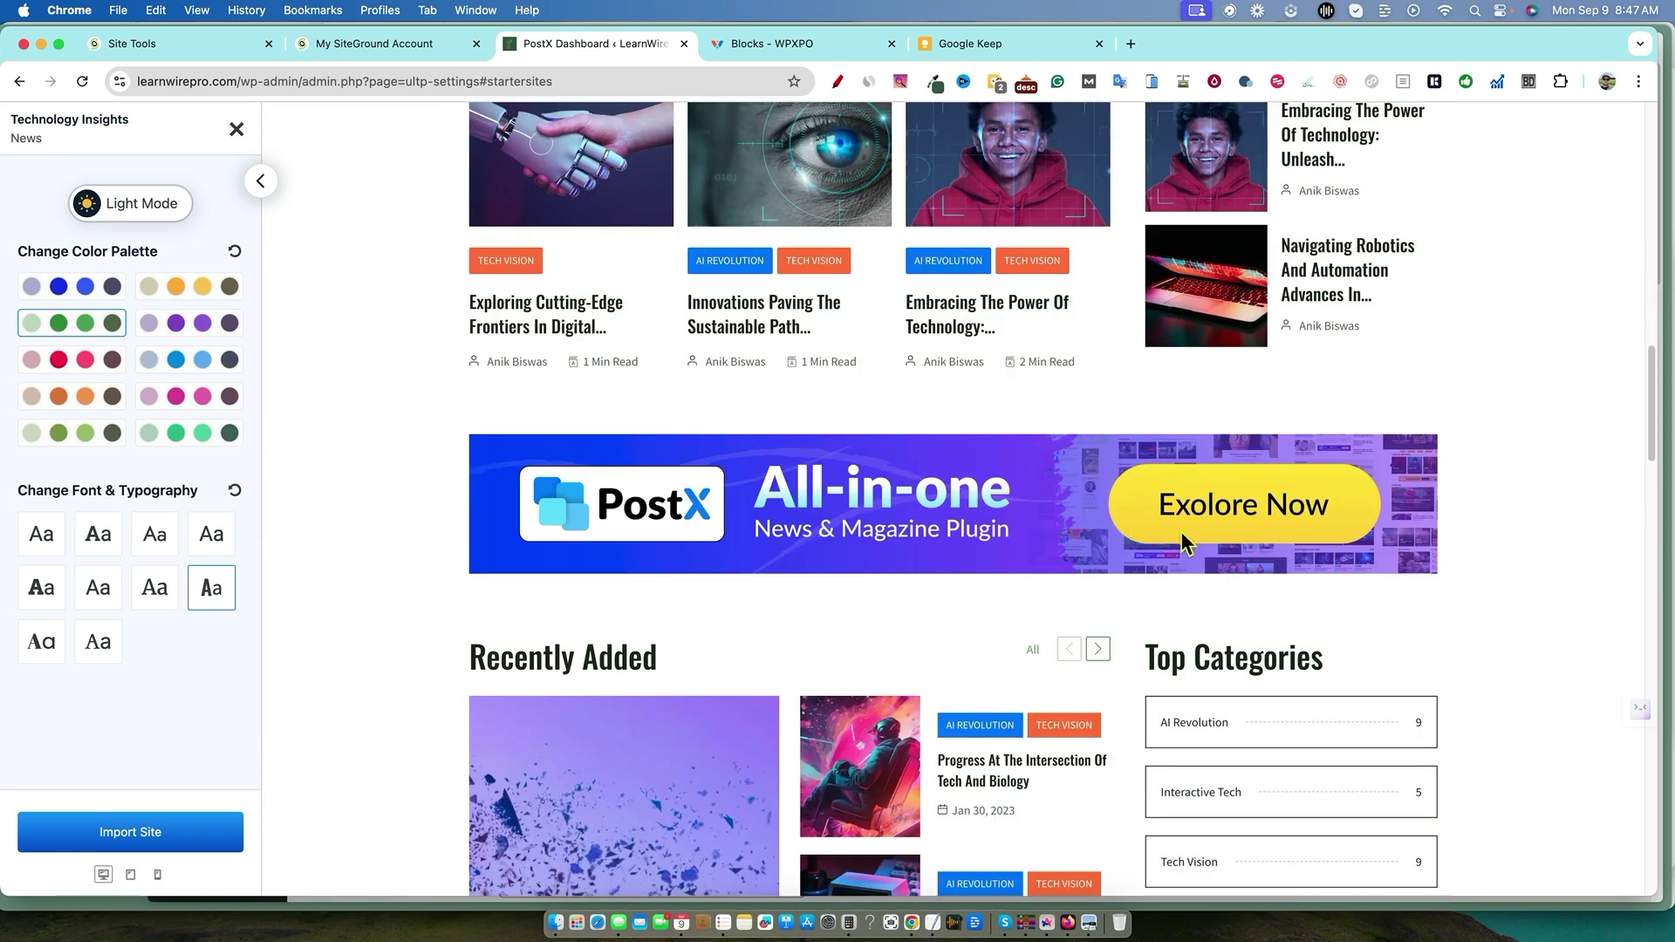
scroll(977, 528, up, 15)
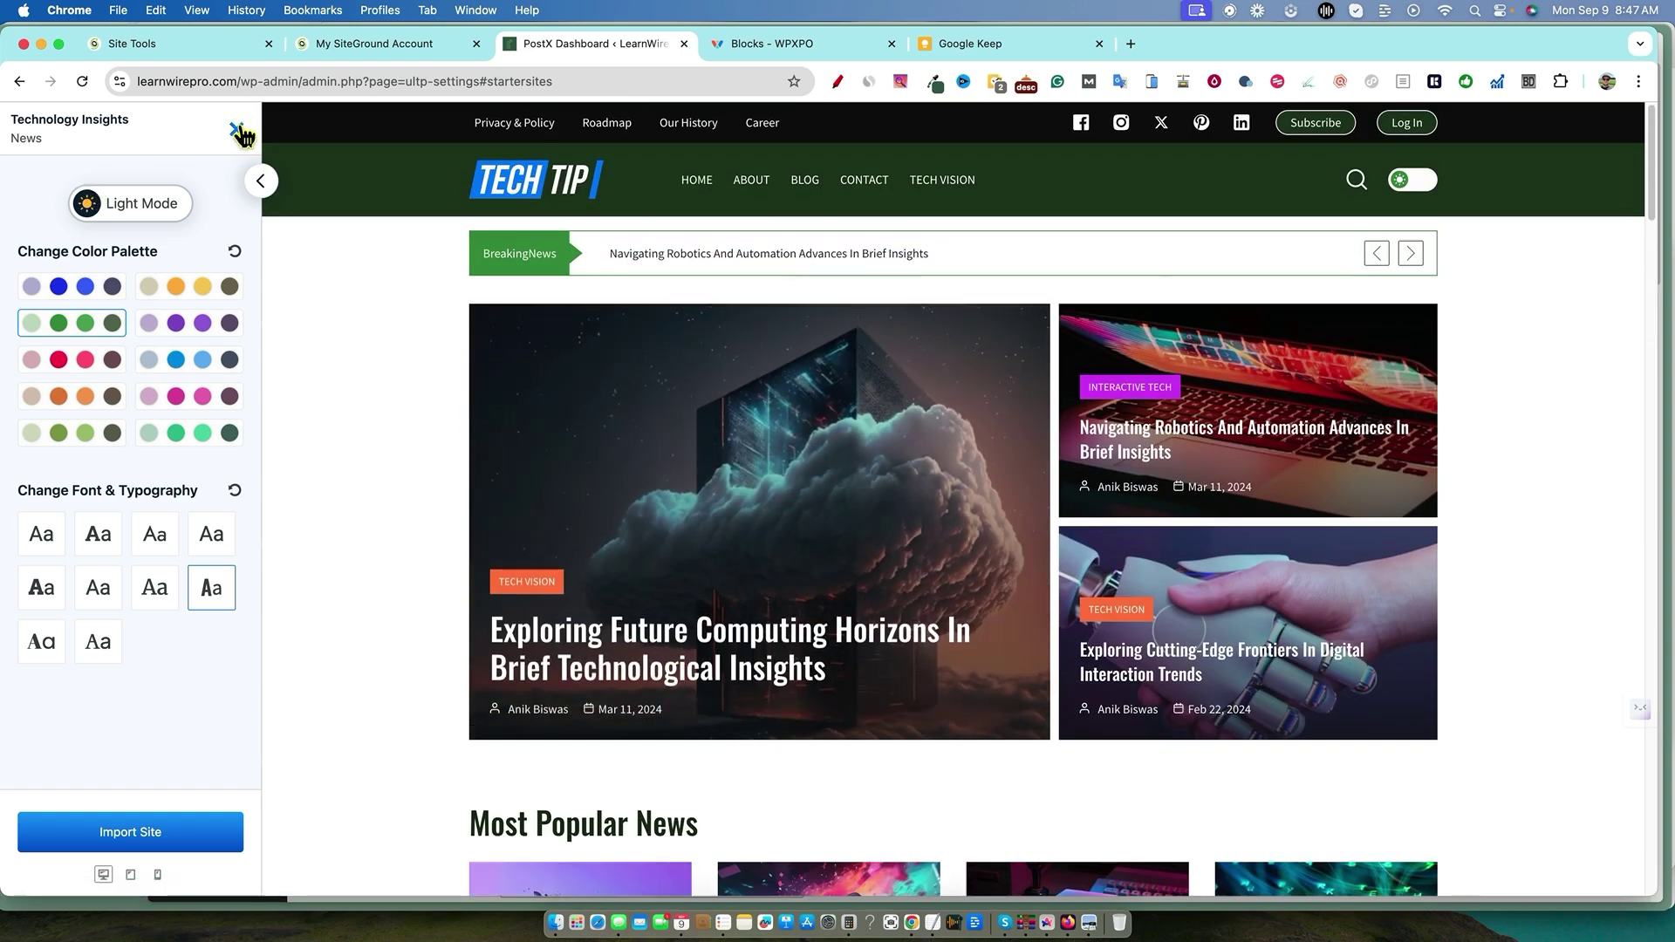
Switch from Technology Insights to a green QUBIT preview, trying dark mode and scrolling its posts.
click(242, 134)
mouse_move(1293, 673)
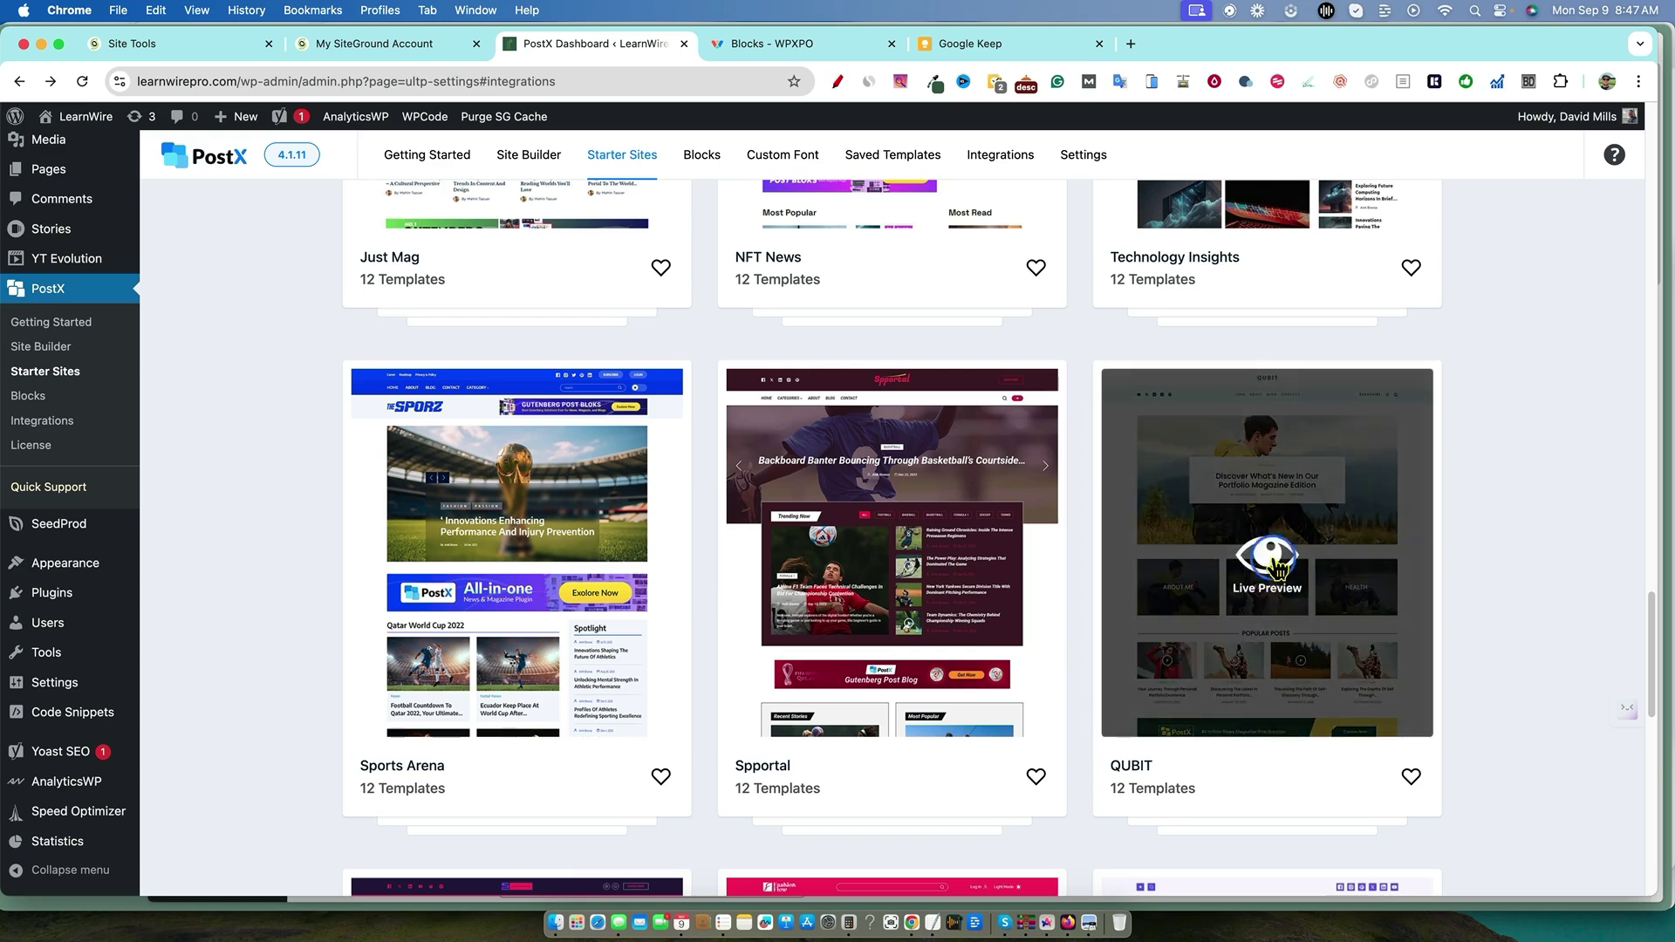
click(1276, 565)
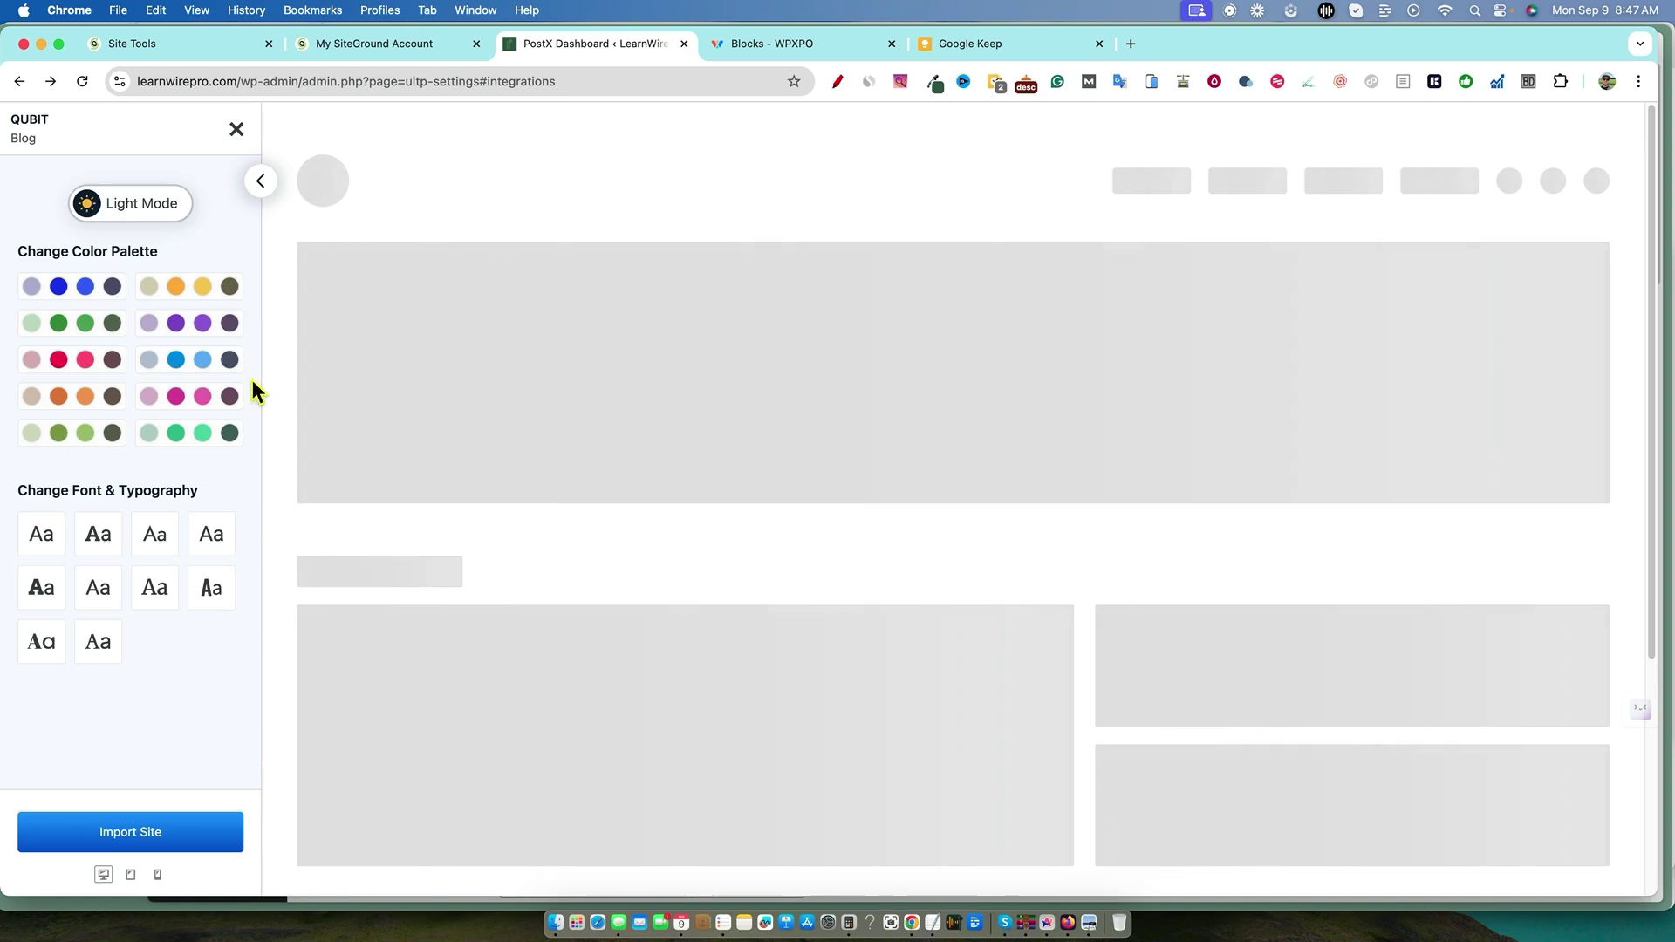
click(61, 333)
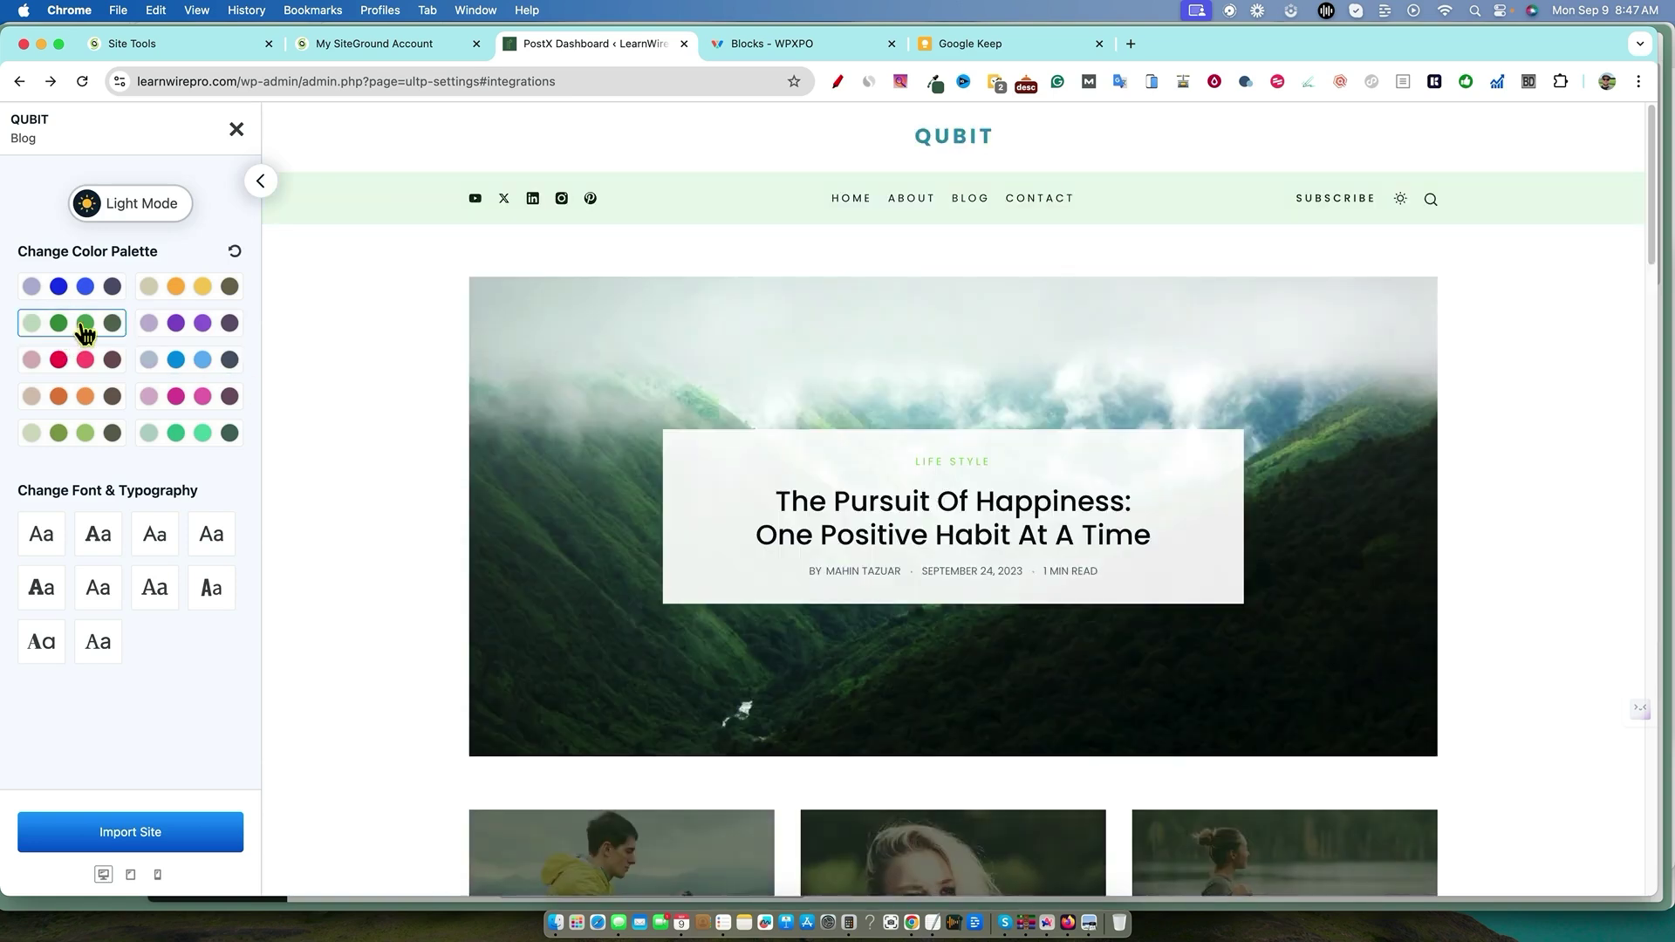
click(1401, 199)
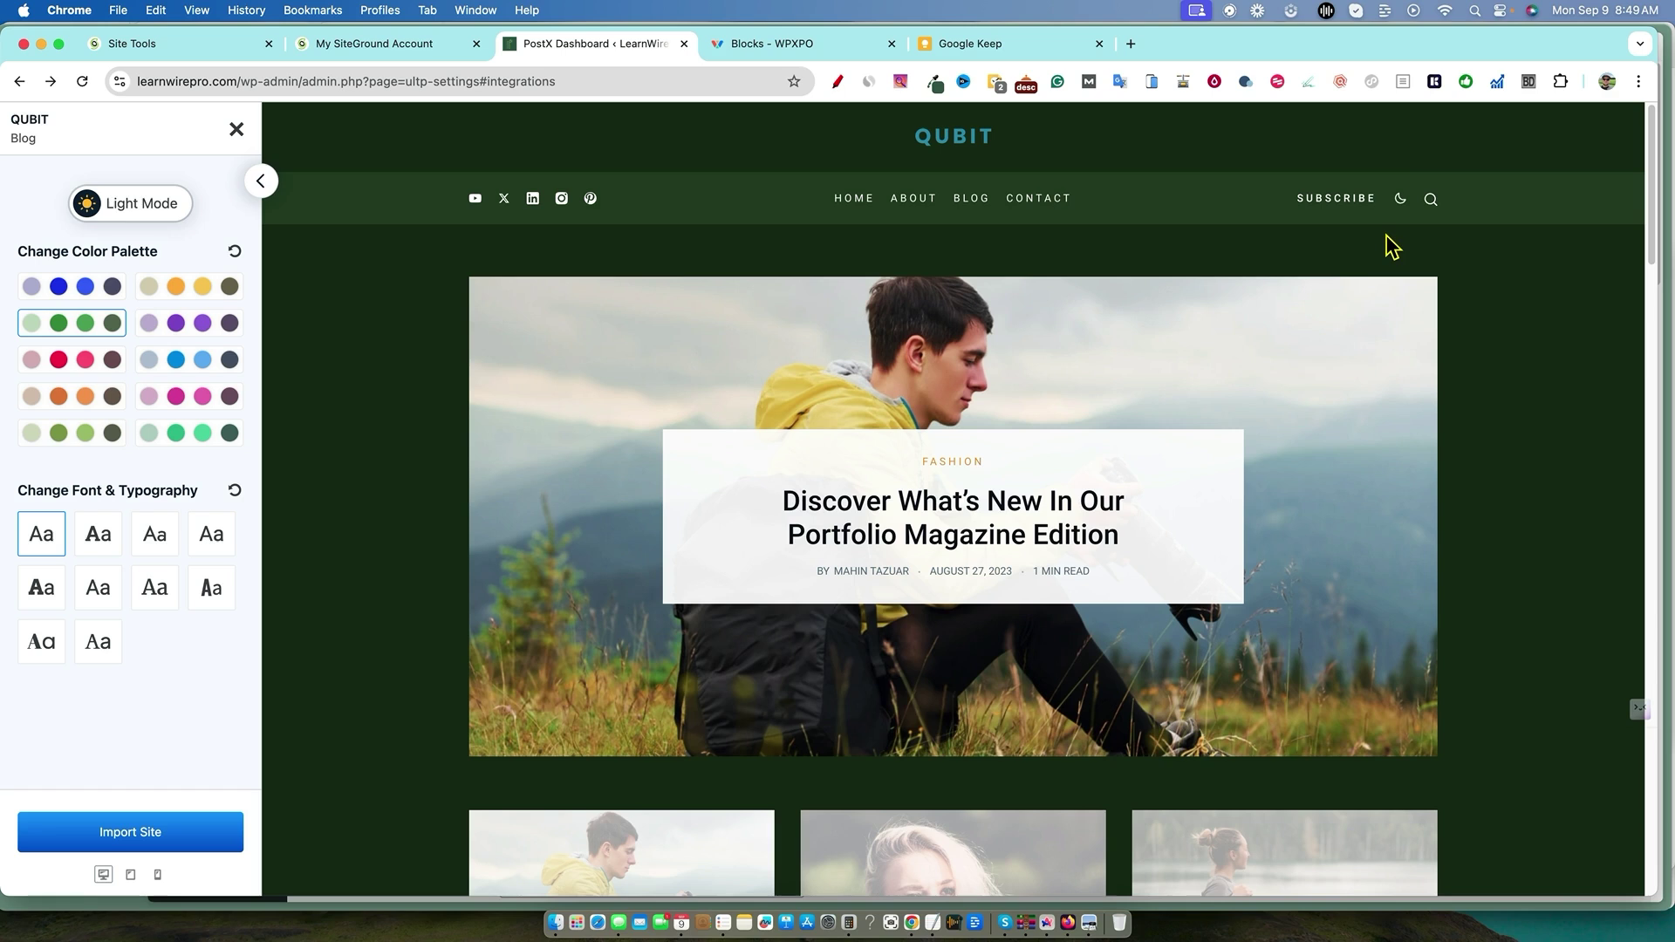
click(1400, 203)
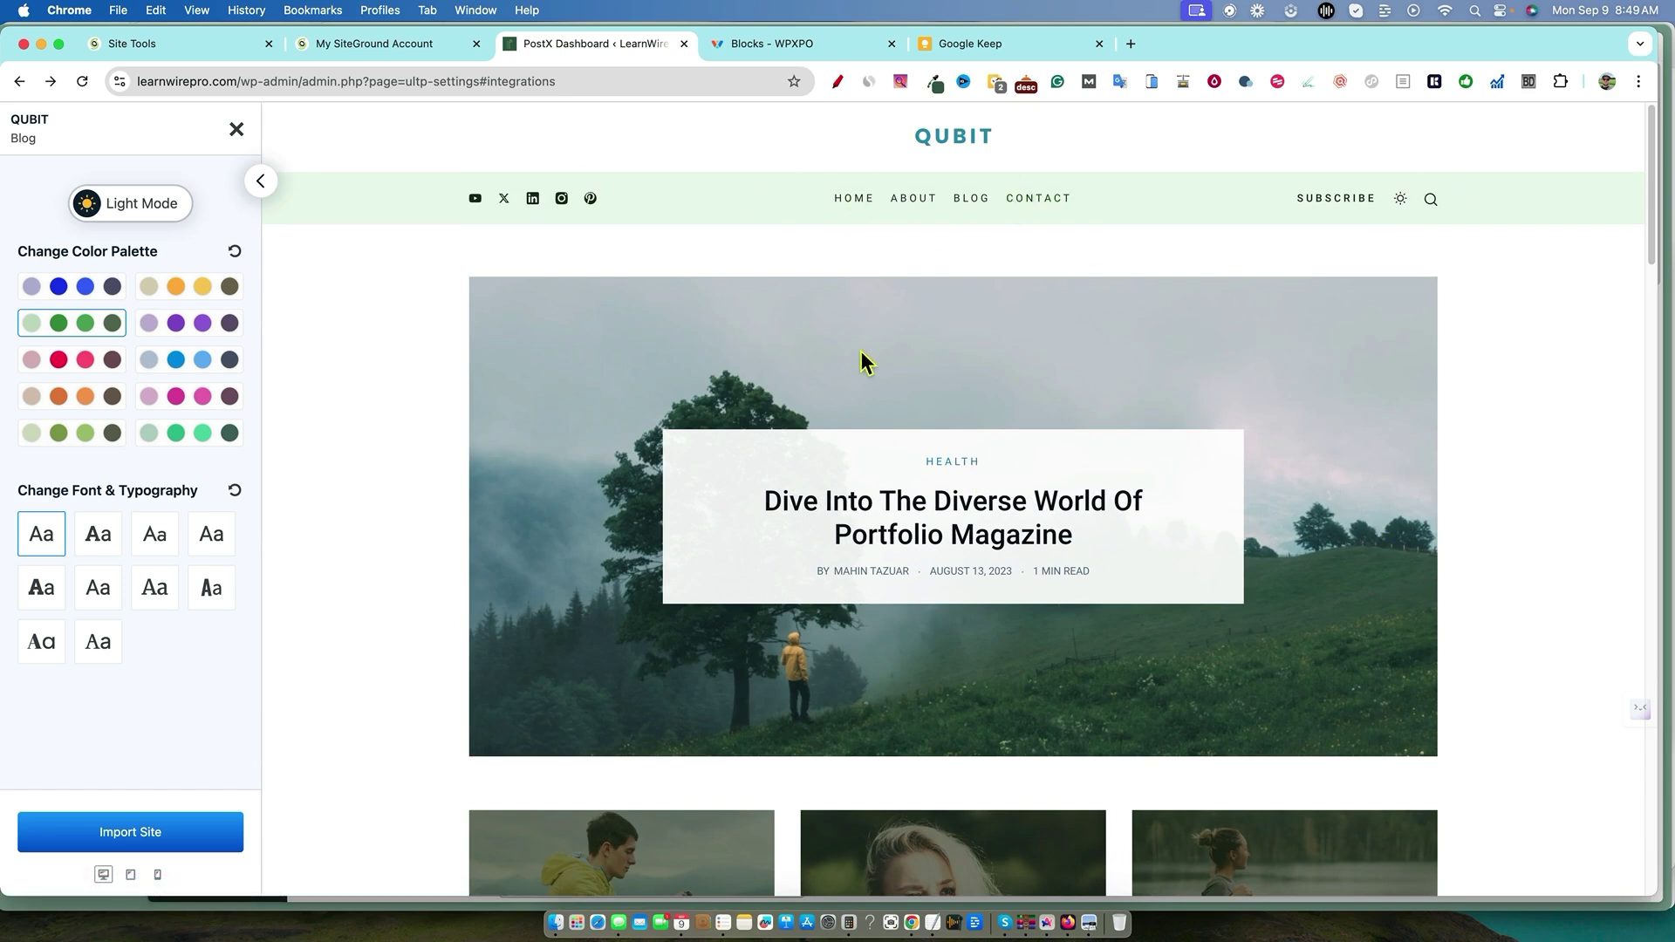
scroll(925, 419, down, 6)
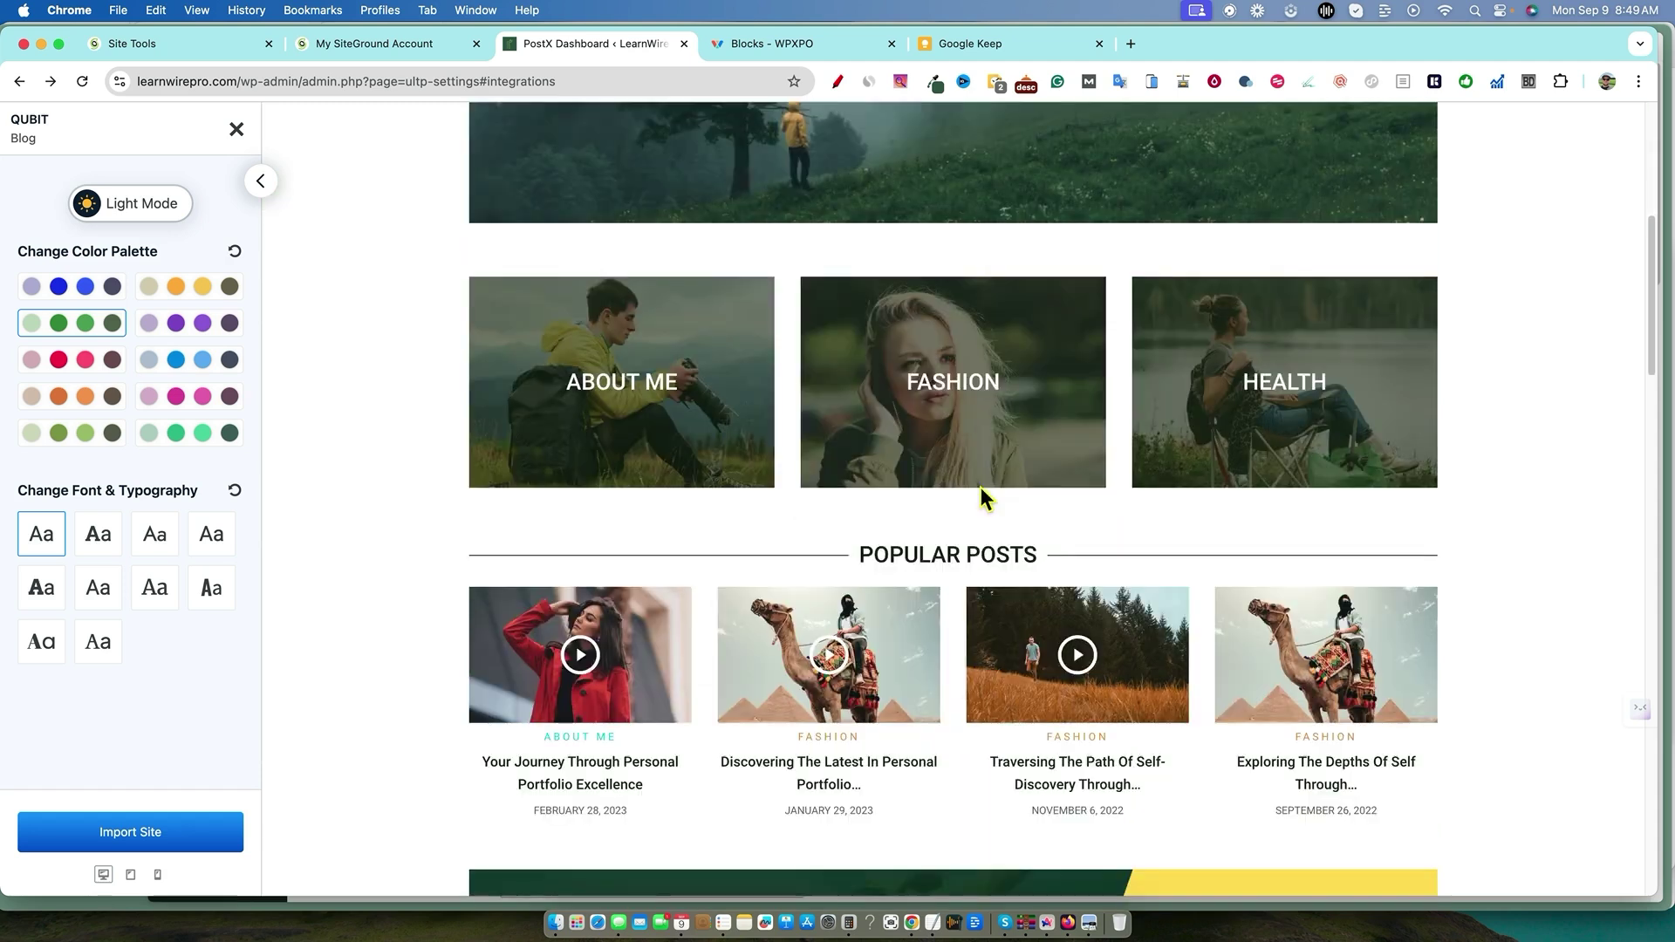
scroll(925, 610, down, 7)
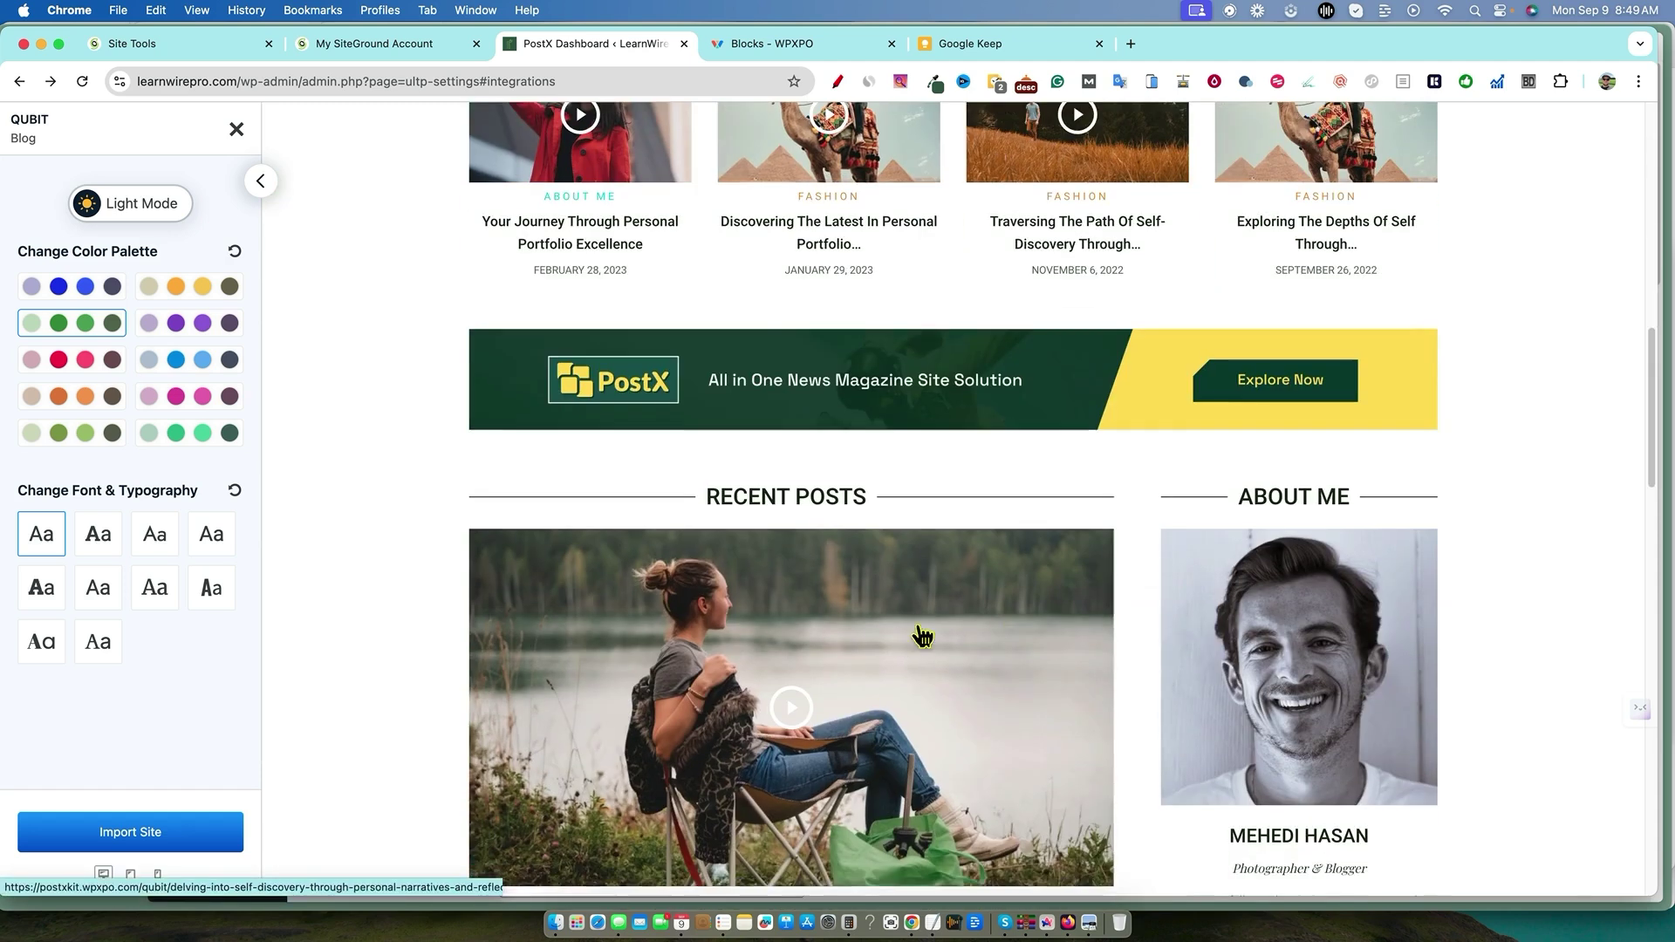
scroll(785, 524, up, 15)
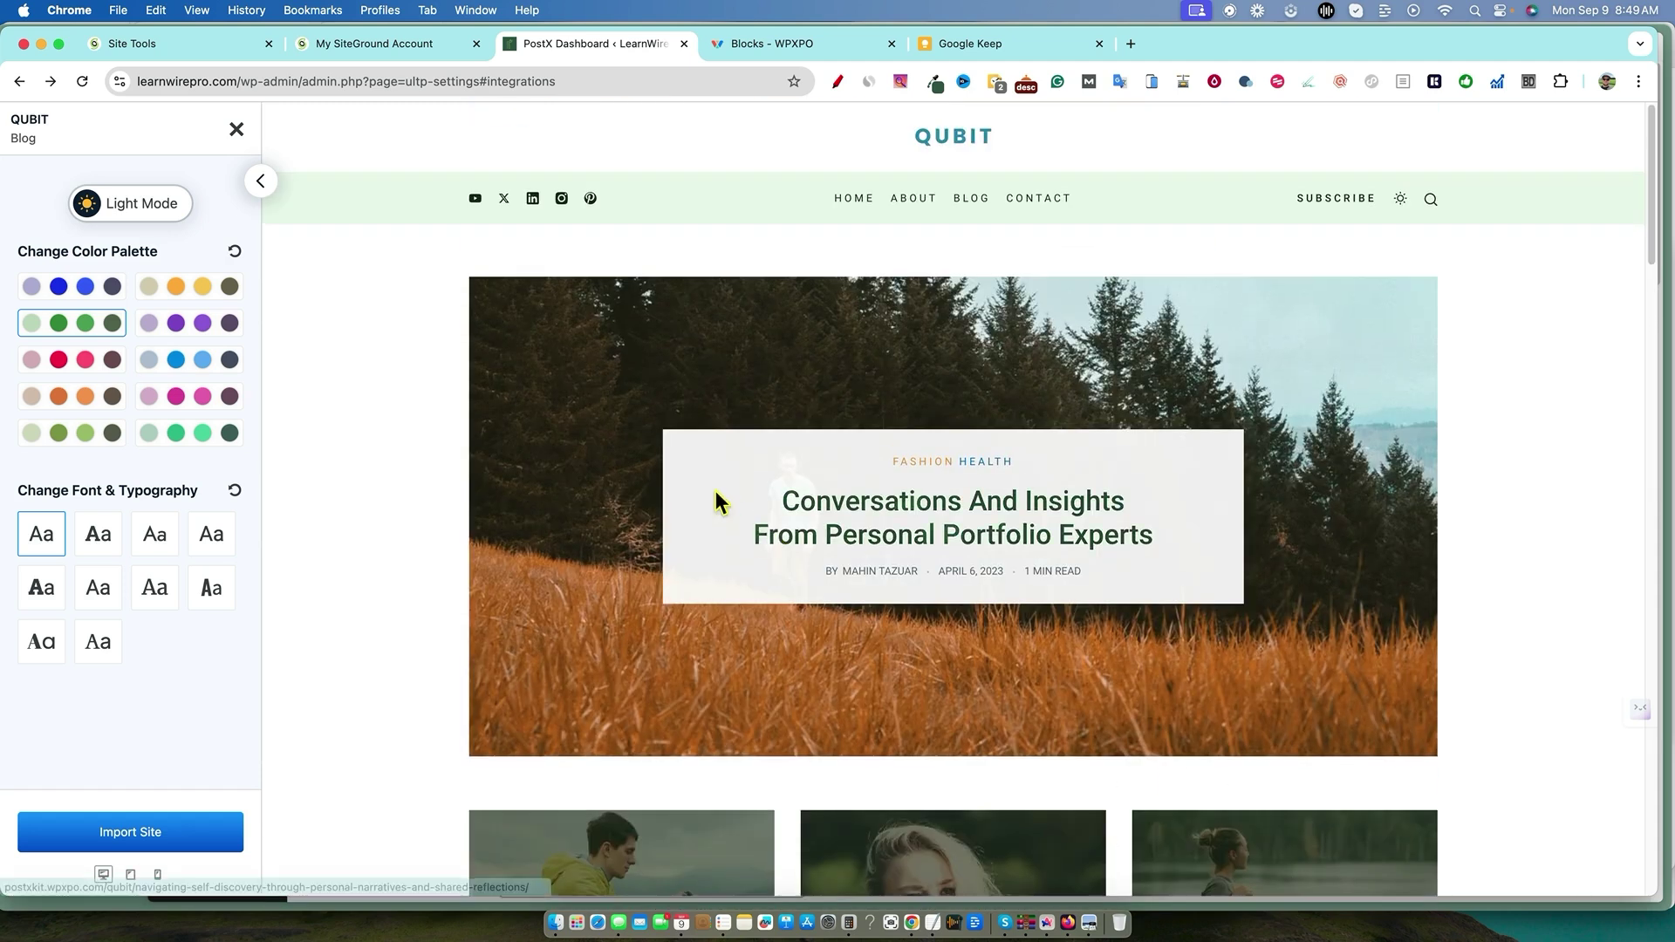
Open the Import Site settings, untick feature and news updates, and clear the subscription e-mail field.
click(187, 845)
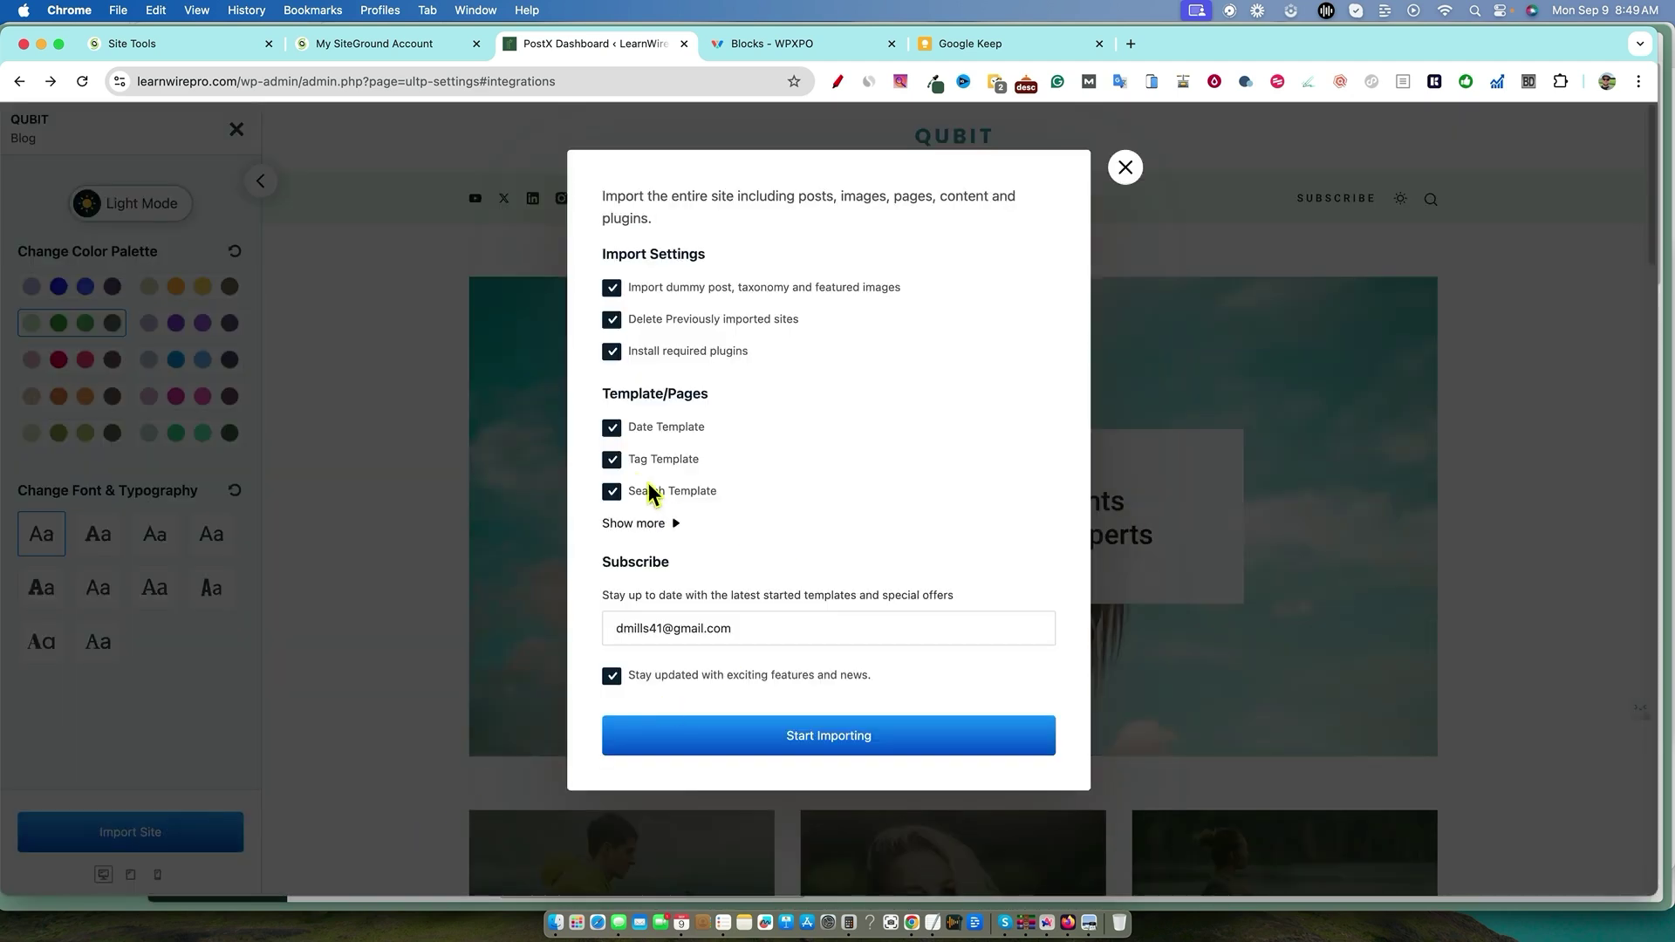
click(612, 675)
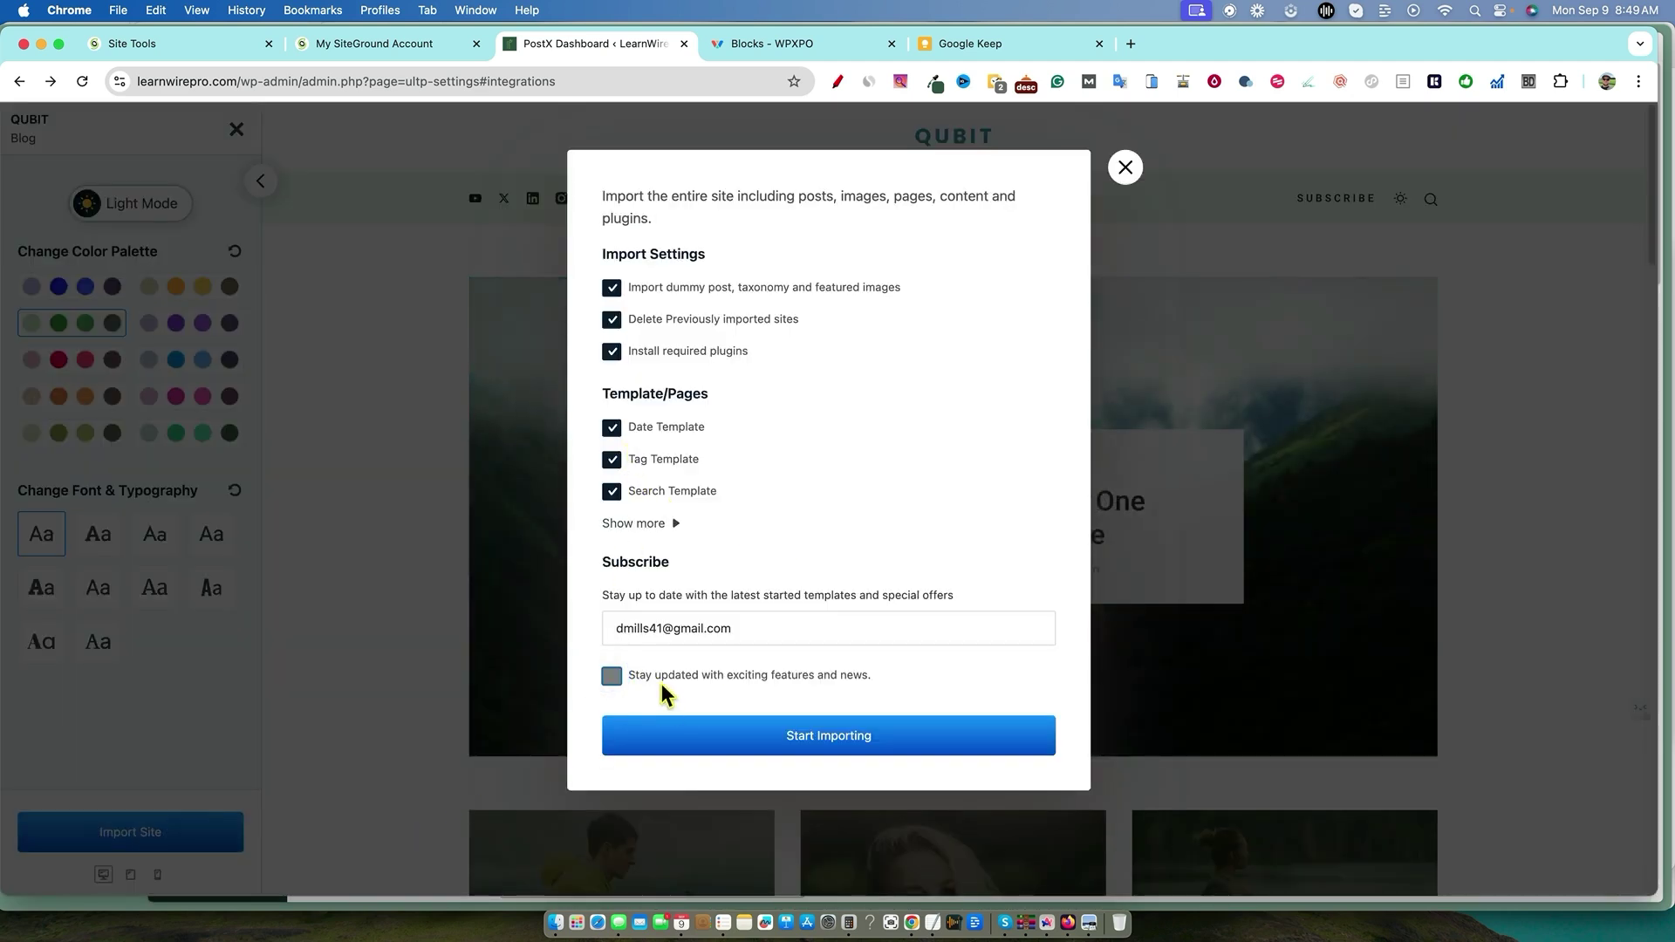
click(711, 621)
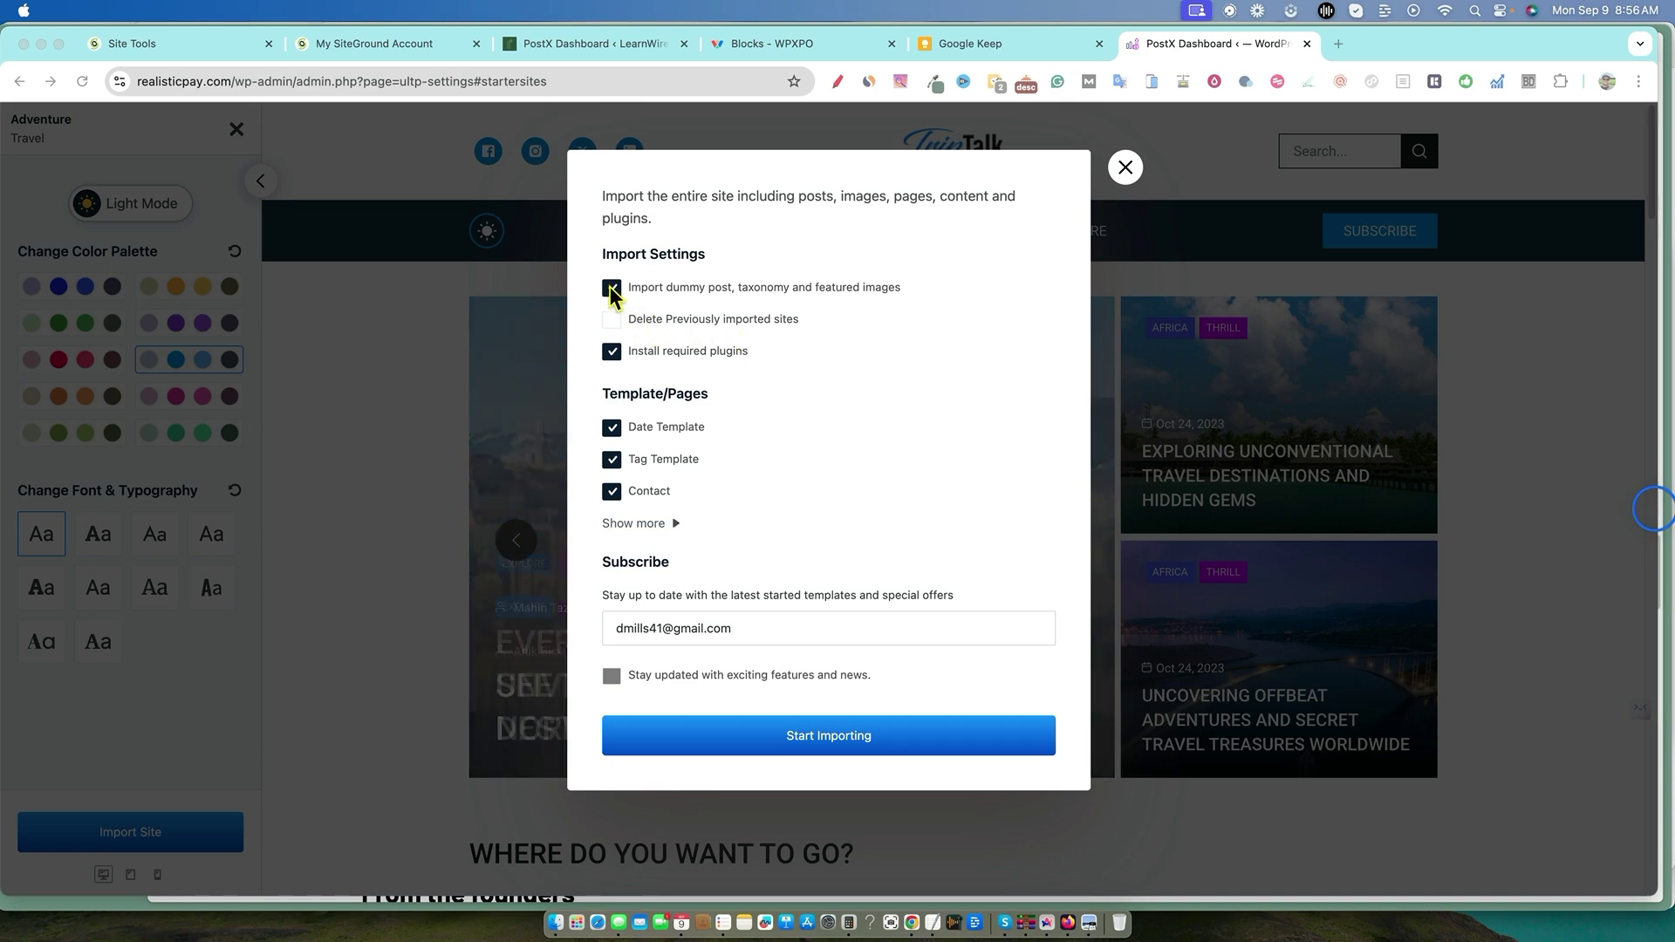
Import the Adventure starter site without dummy posts or images, then view the homepage in dark mode.
click(640, 349)
click(612, 289)
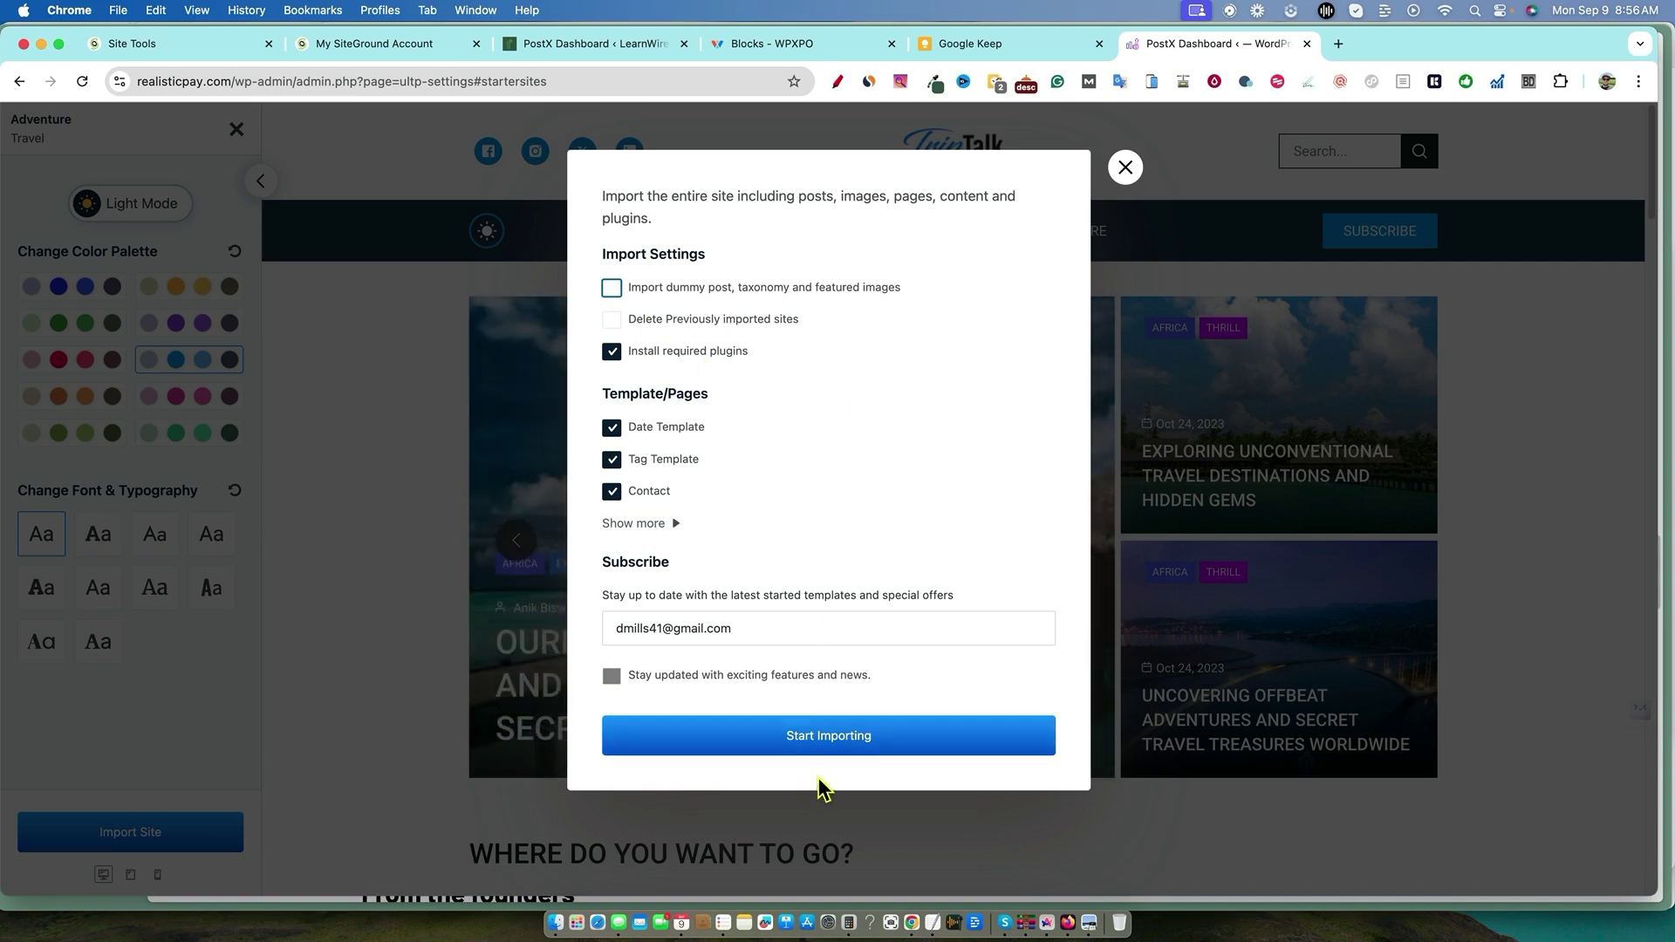
click(845, 746)
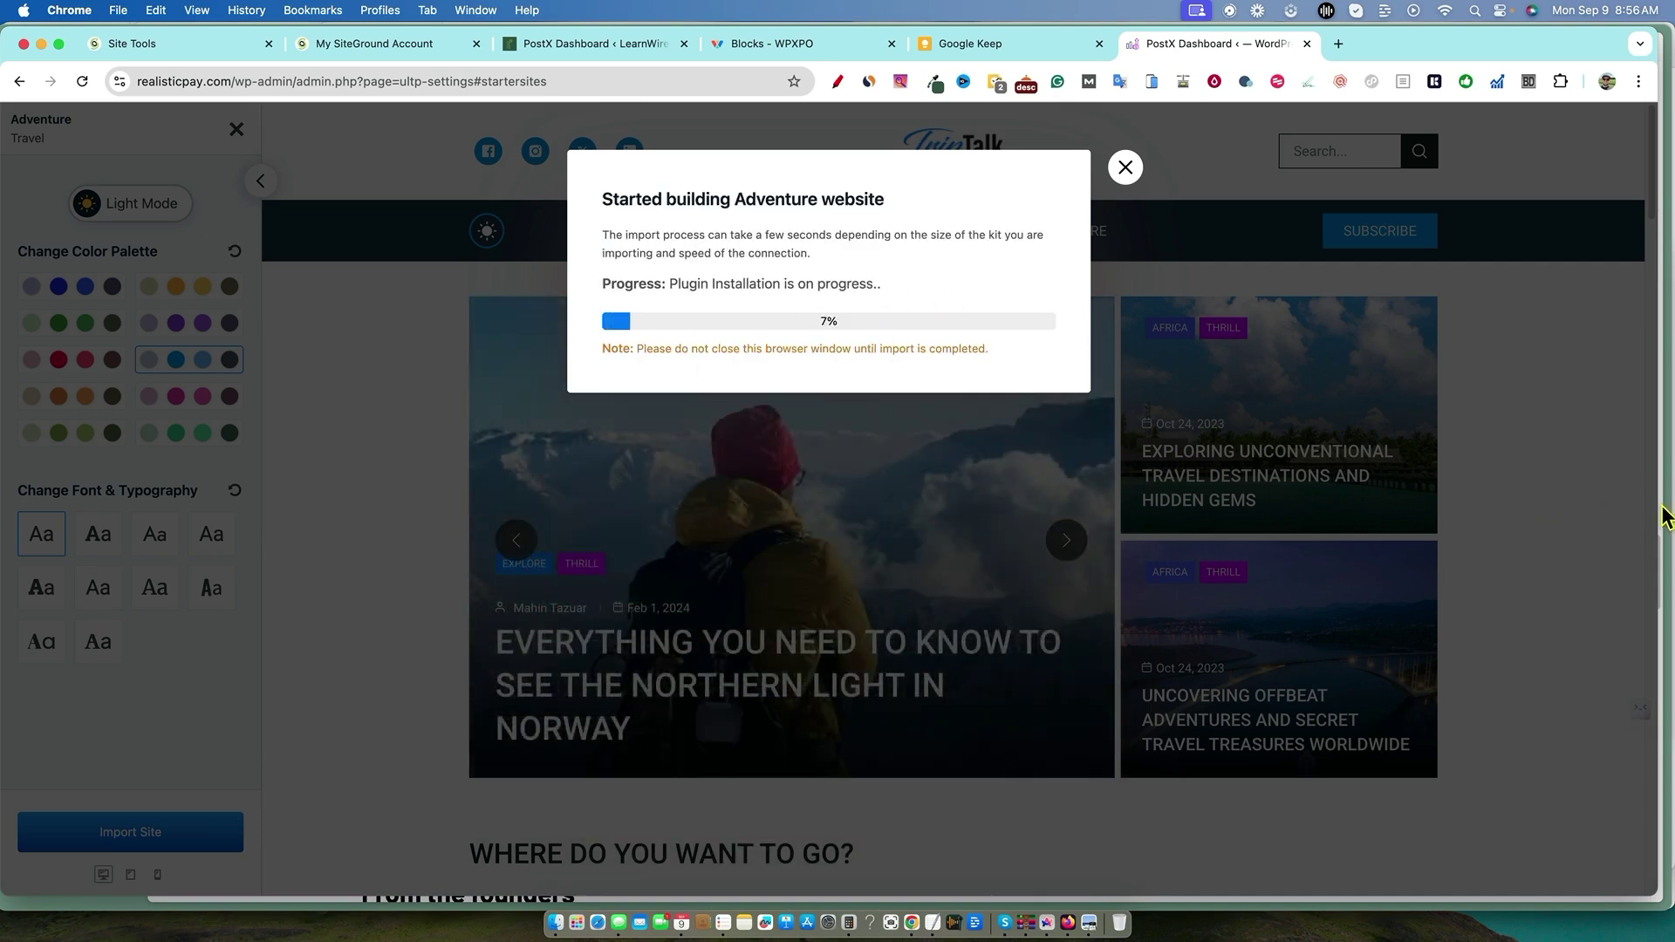
click(698, 315)
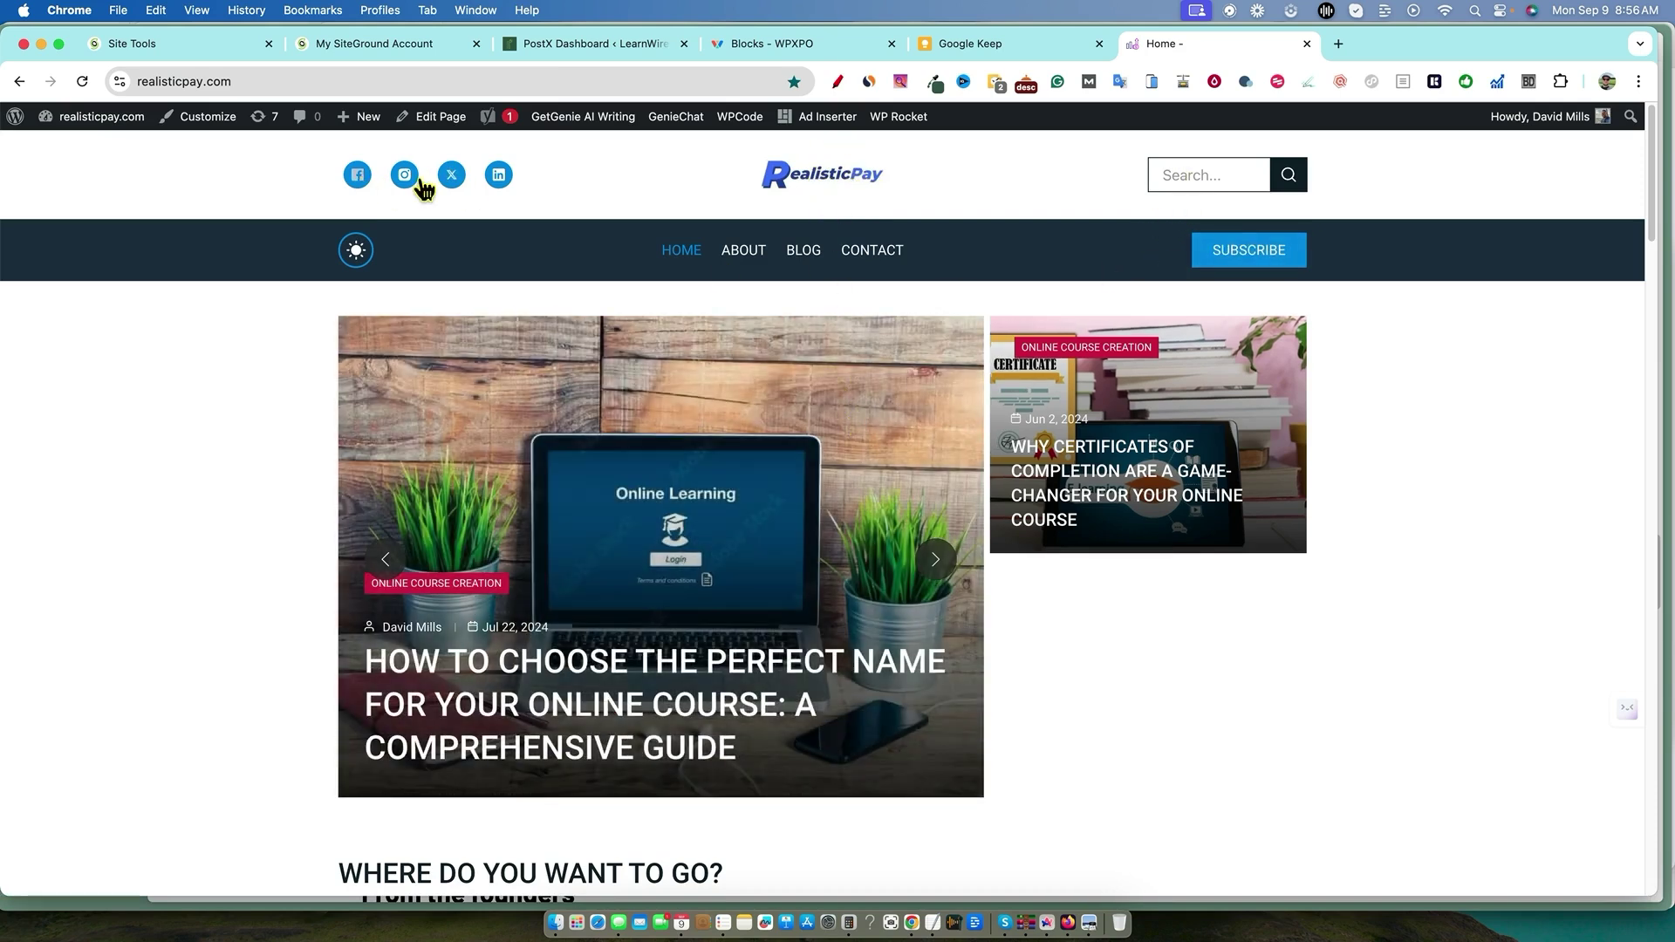
click(355, 251)
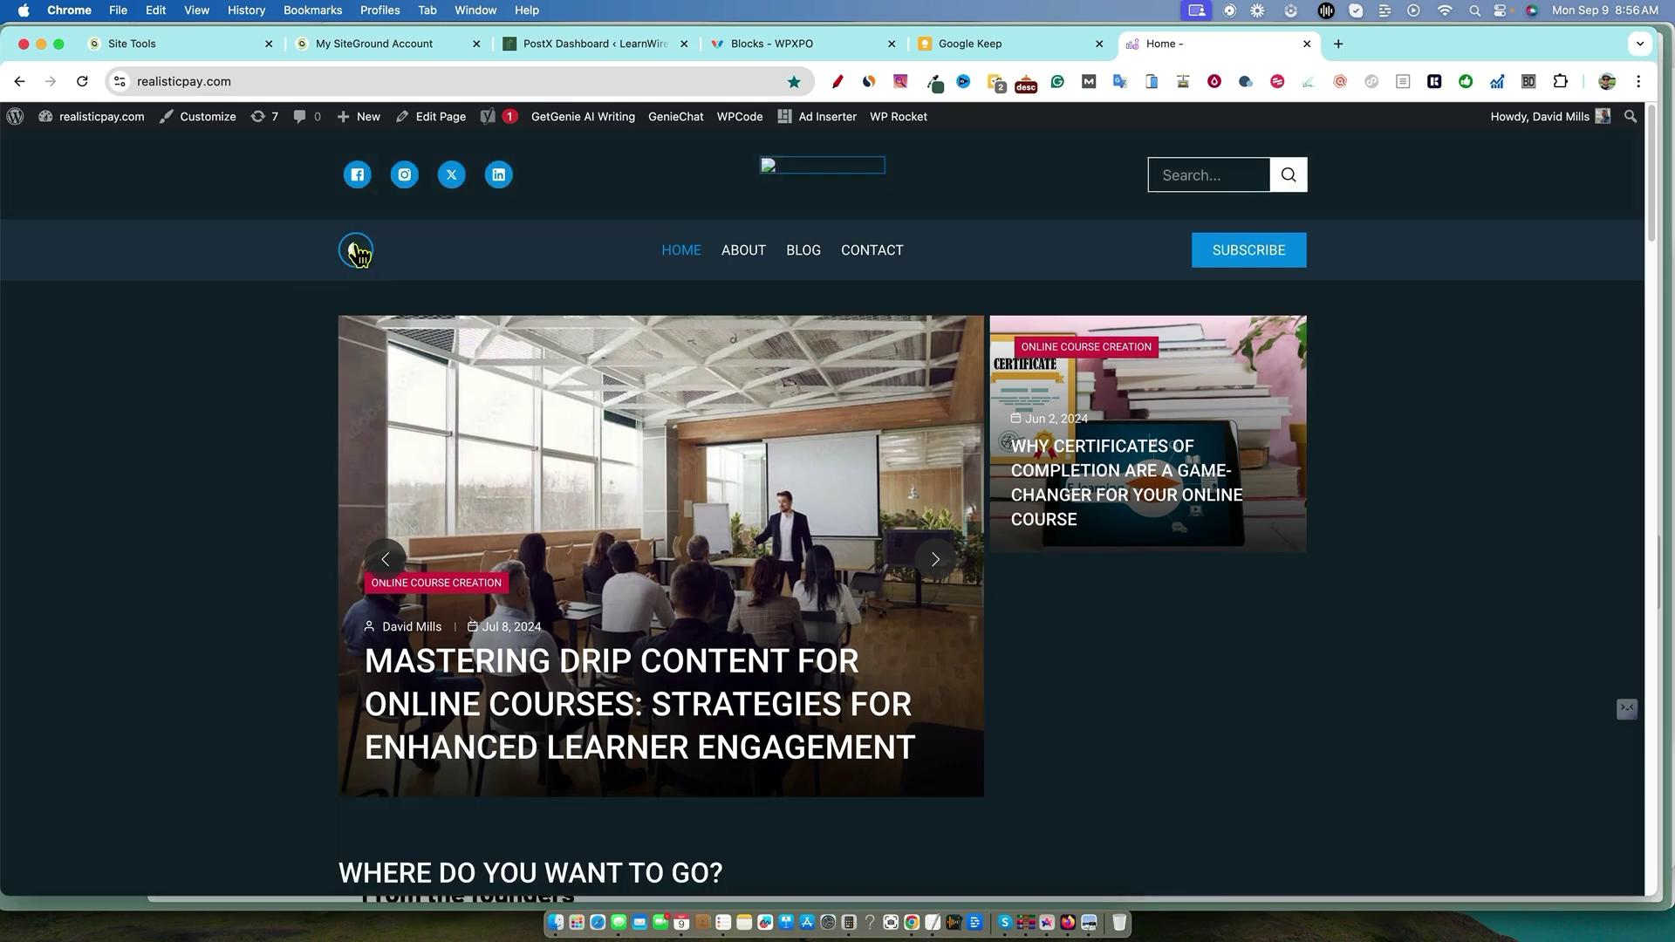
click(357, 251)
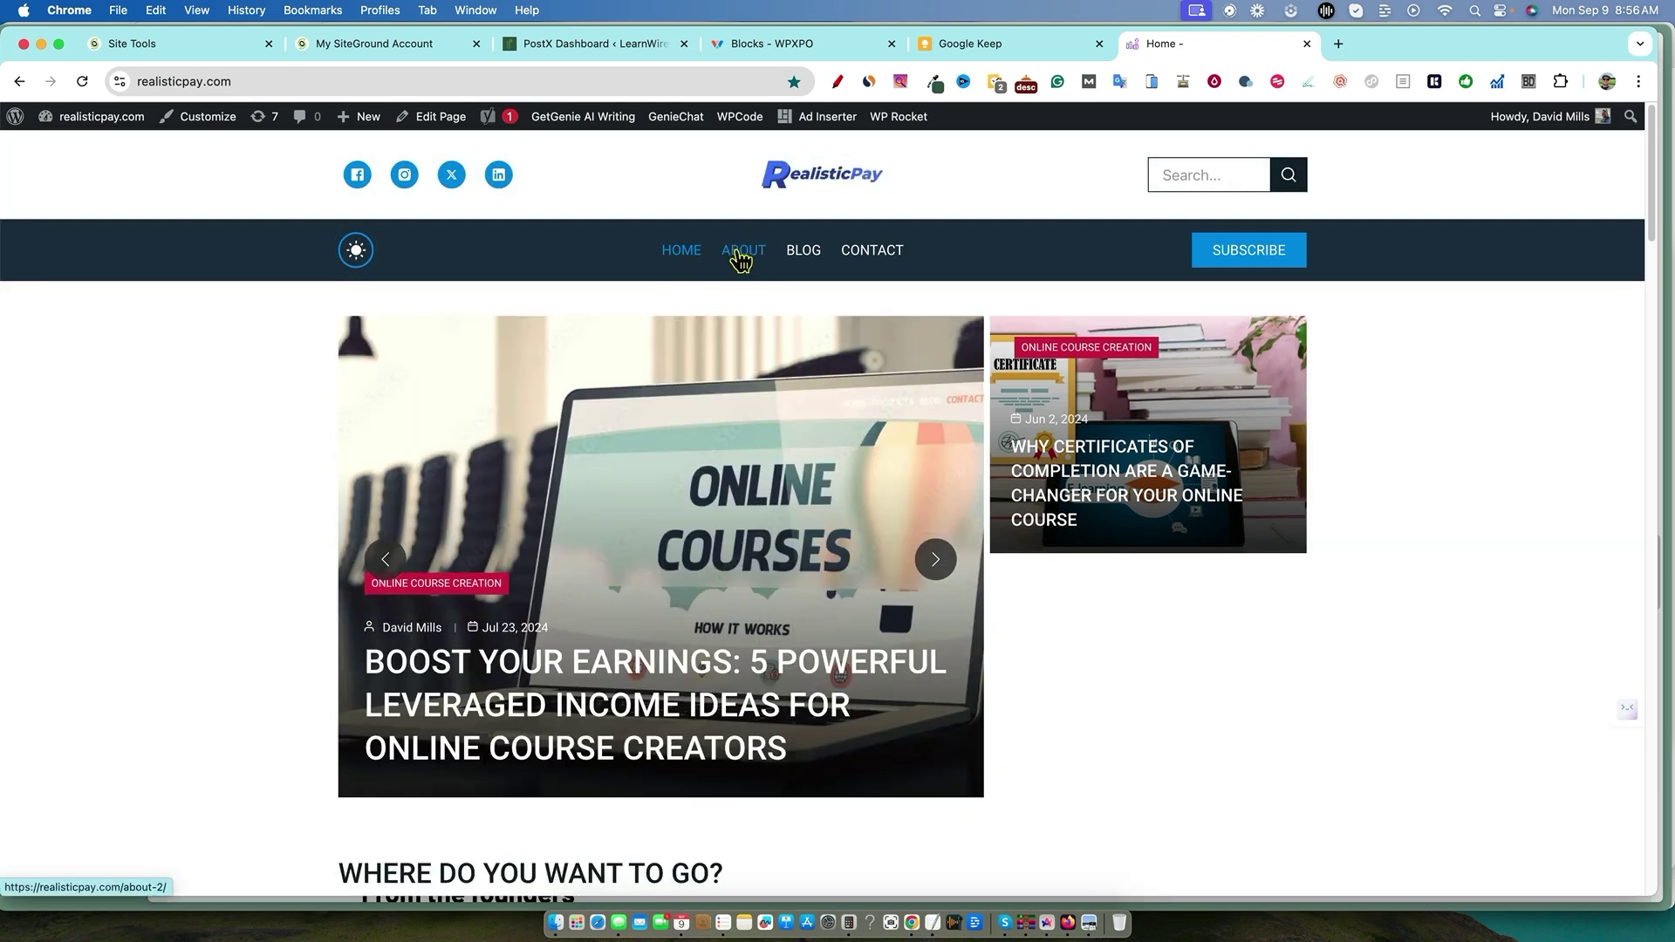
click(872, 251)
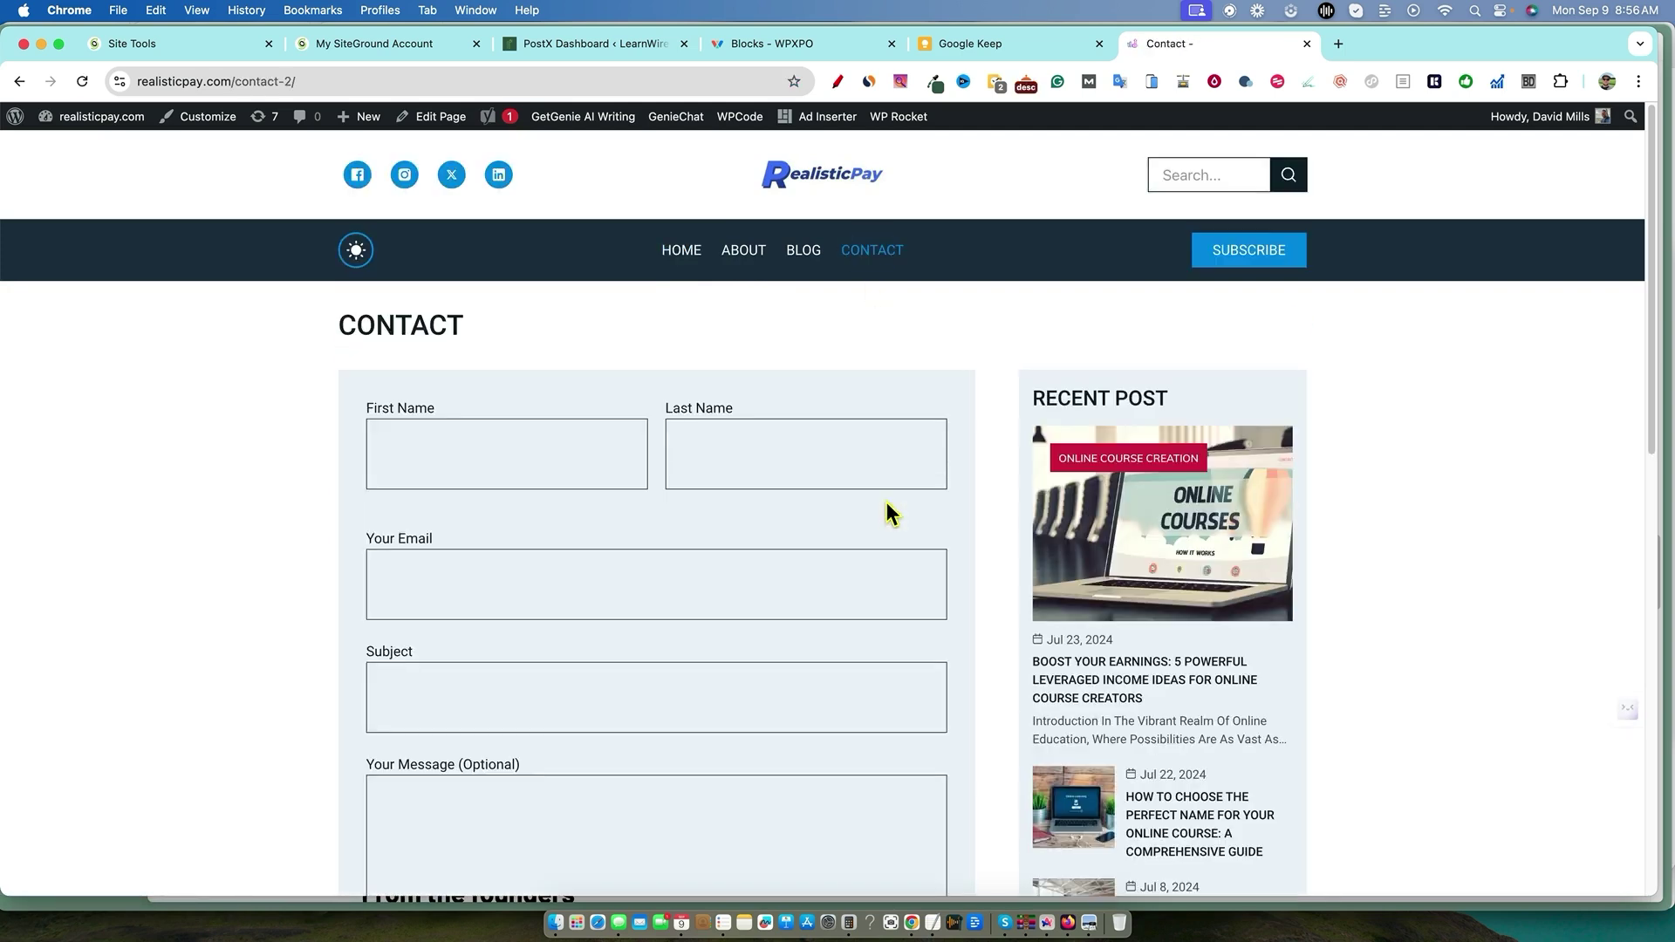
scroll(873, 504, down, 10)
scroll(875, 506, up, 10)
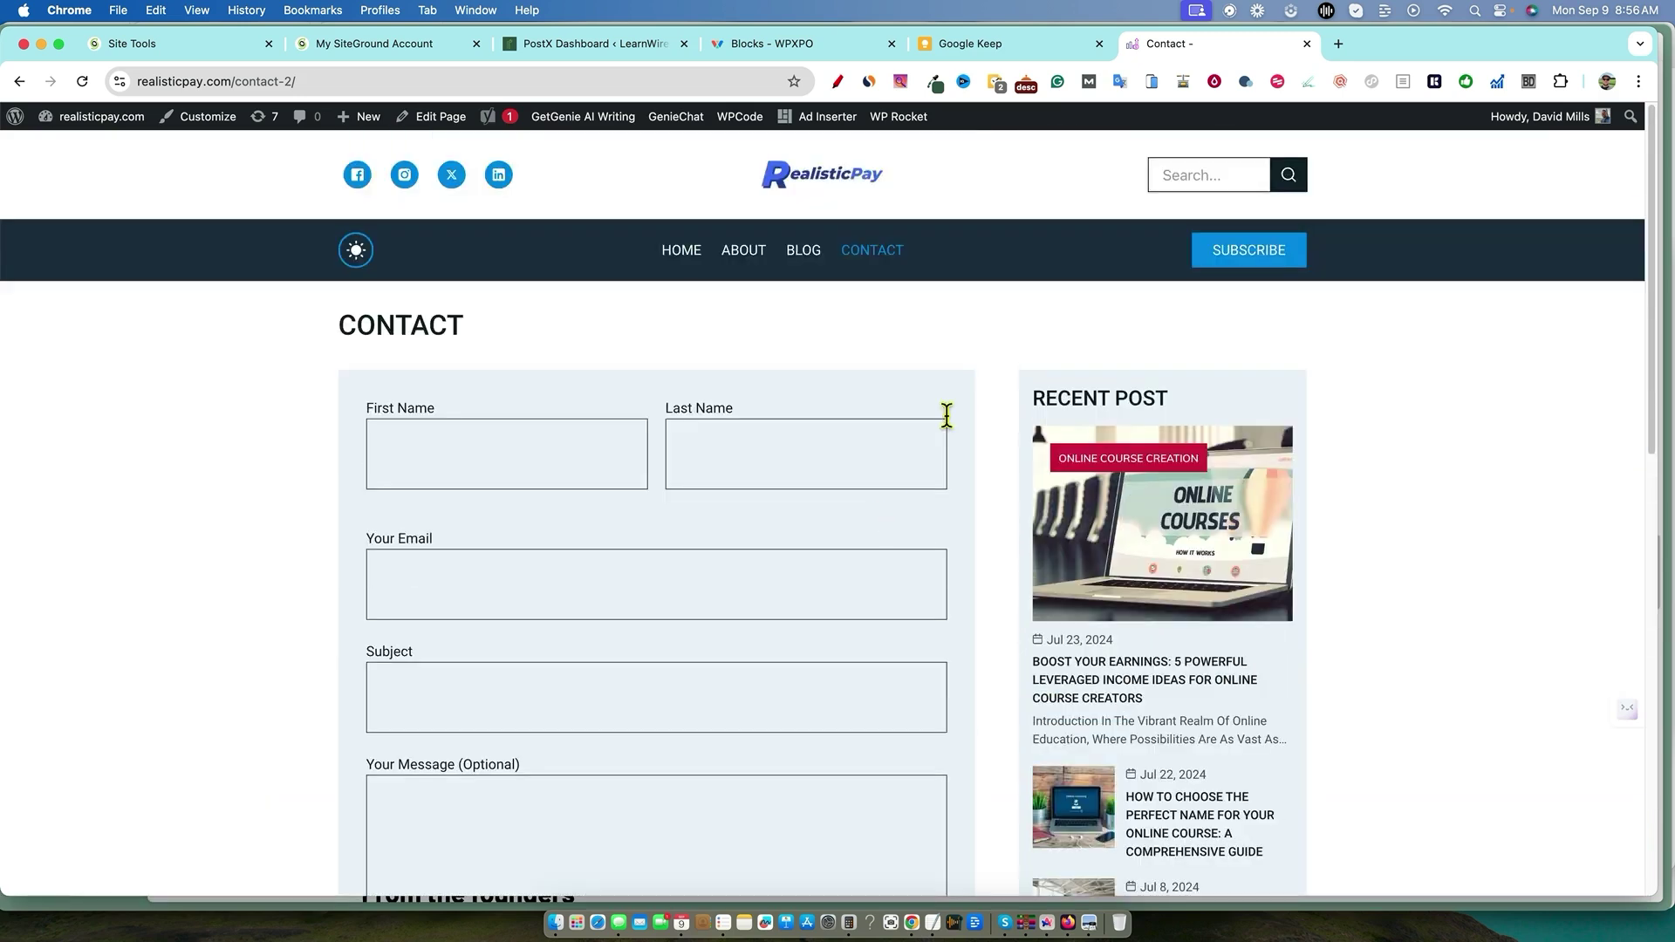
click(804, 250)
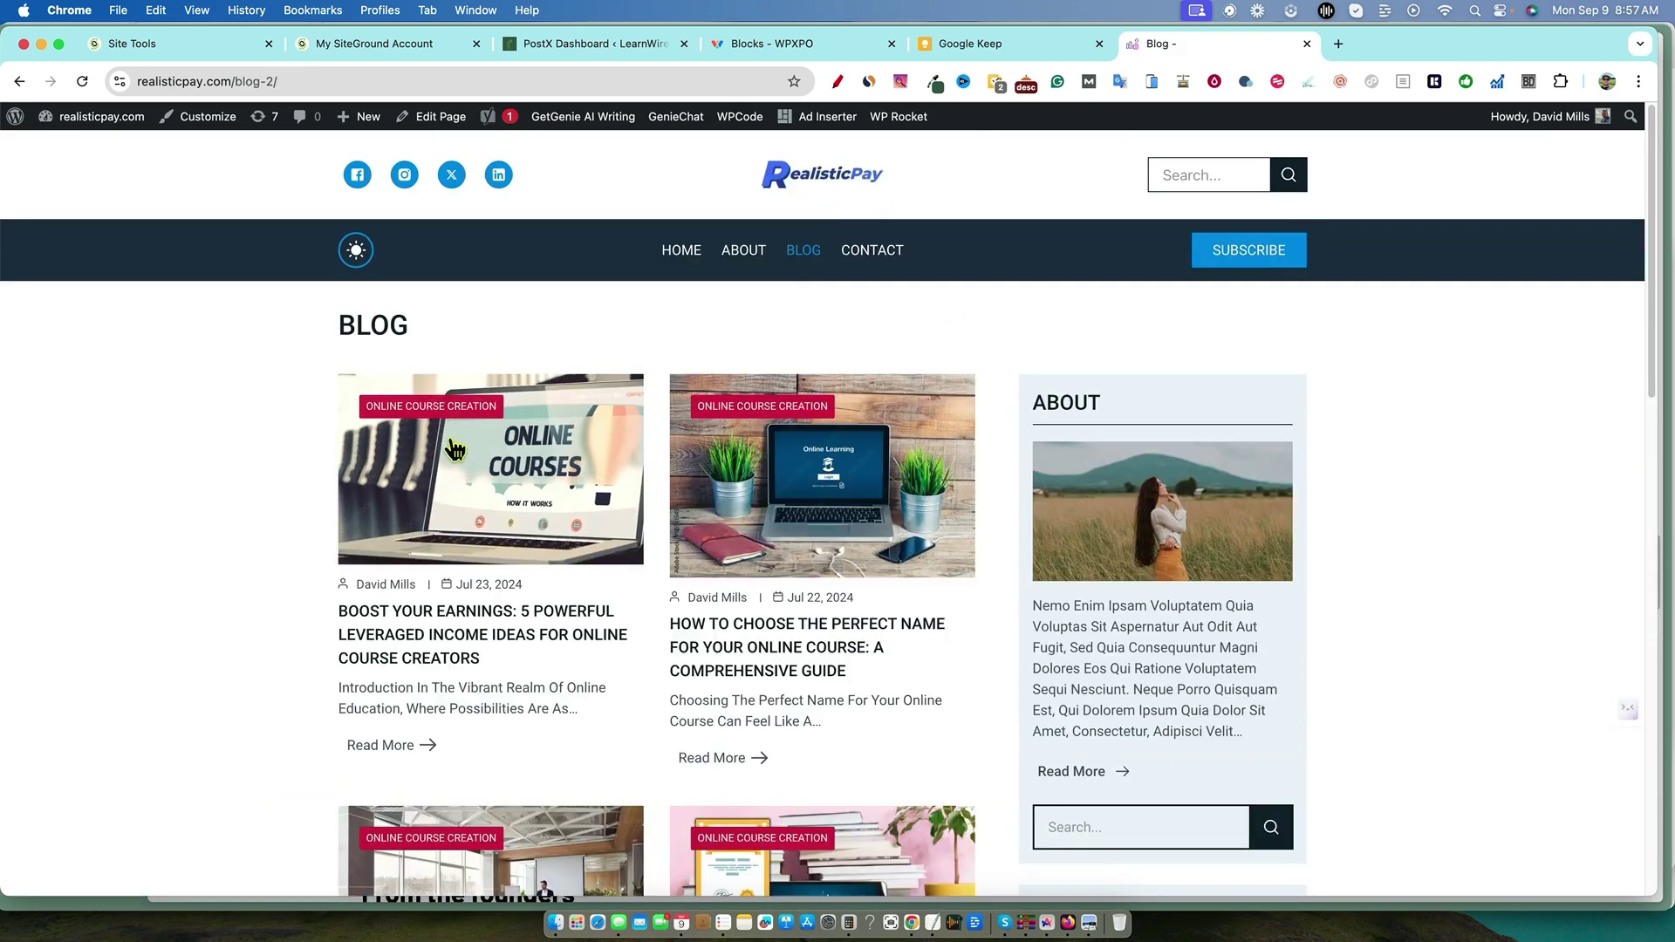
scroll(879, 655, down, 5)
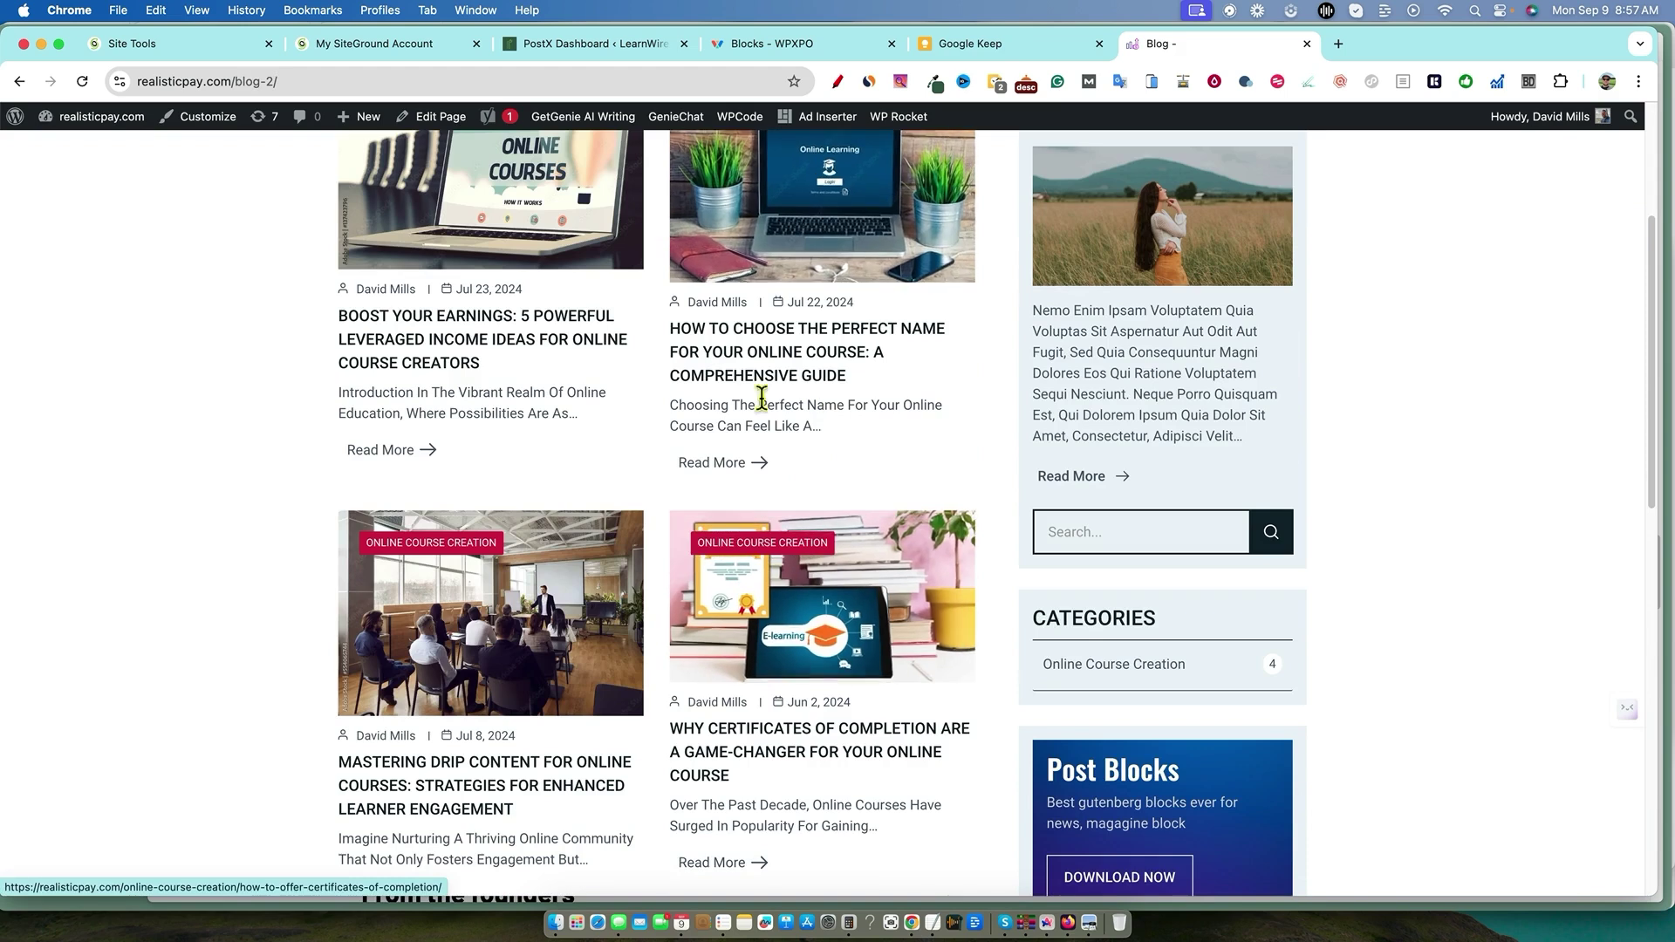
scroll(850, 462, up, 10)
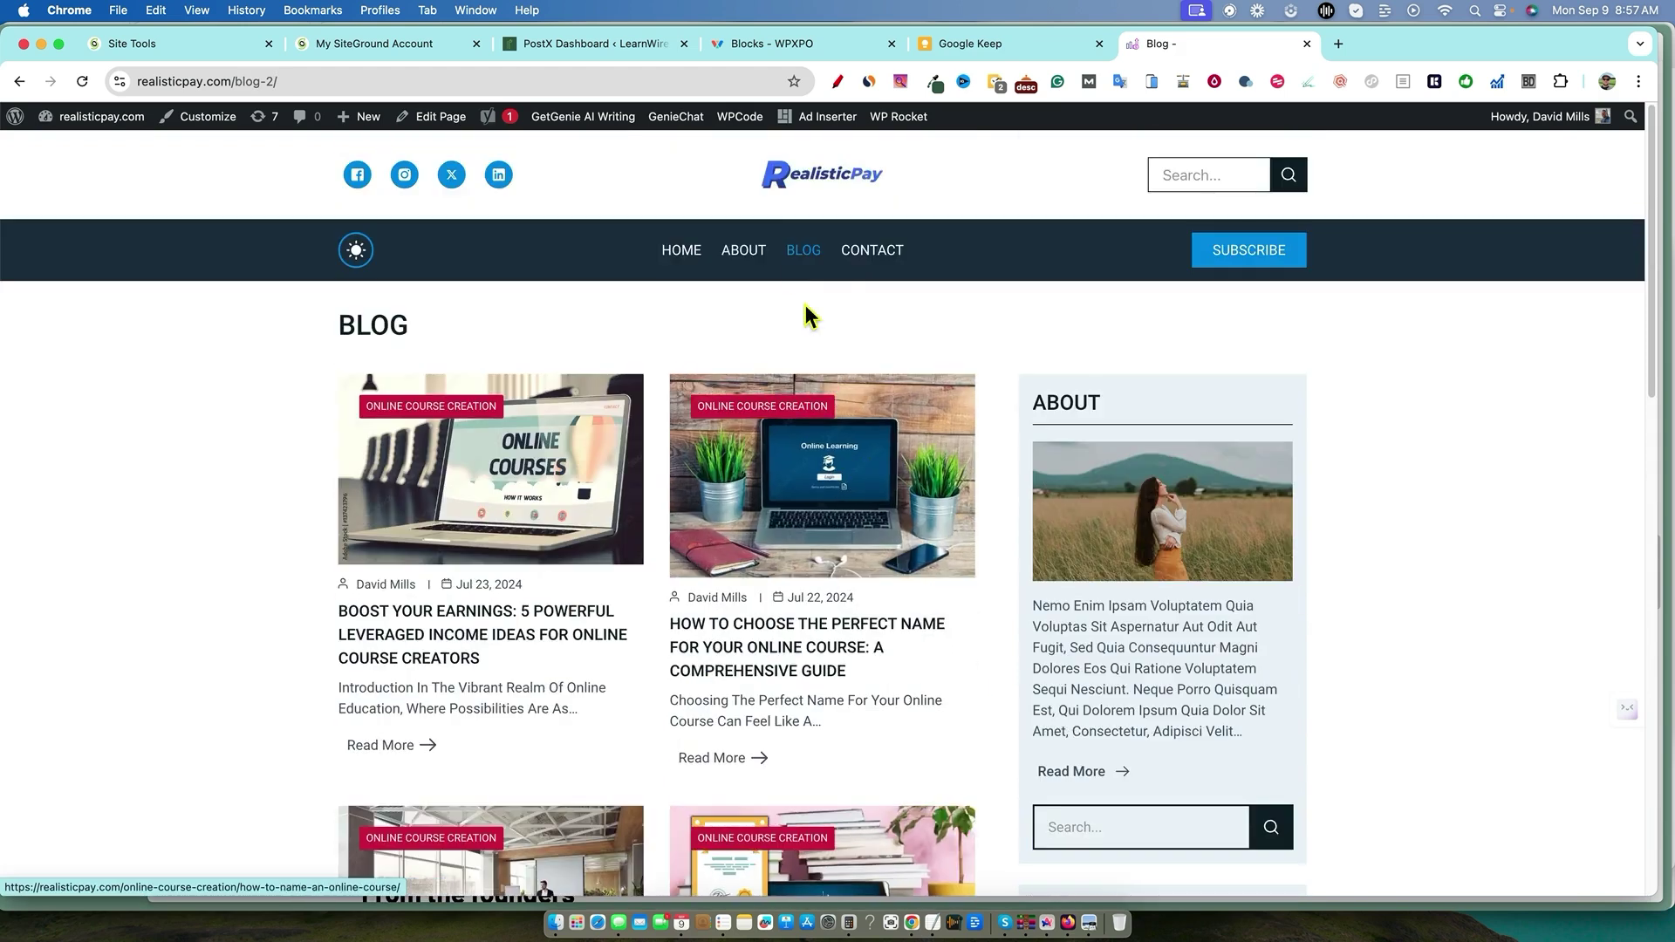
click(750, 251)
scroll(786, 447, down, 10)
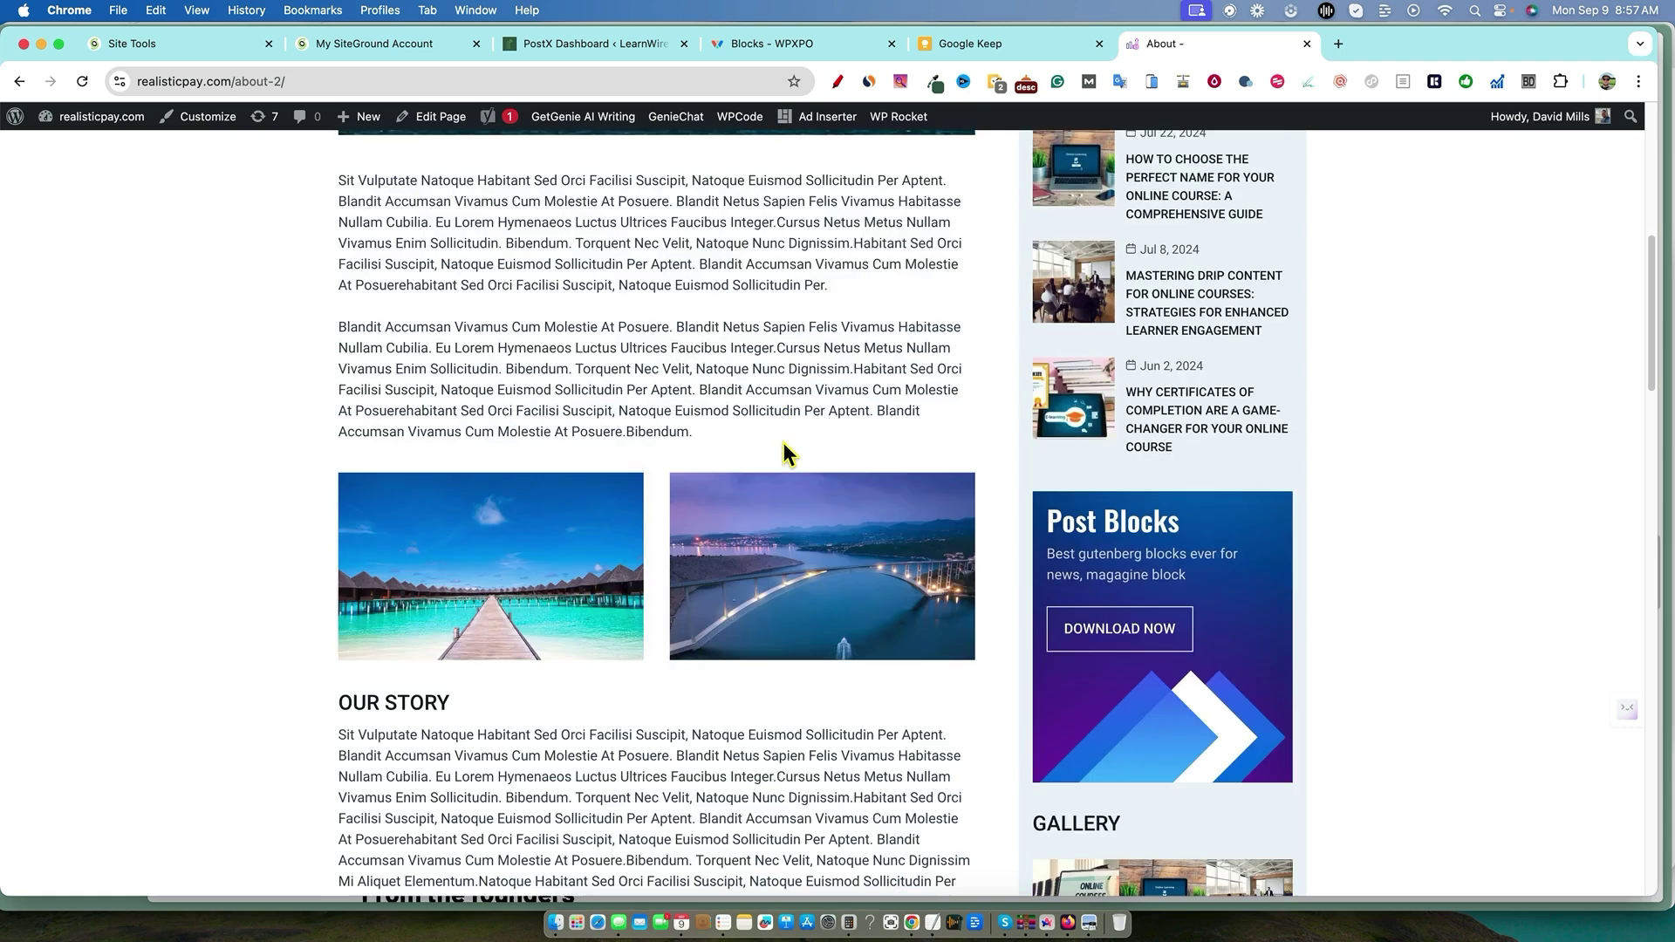
scroll(785, 447, up, 10)
click(690, 253)
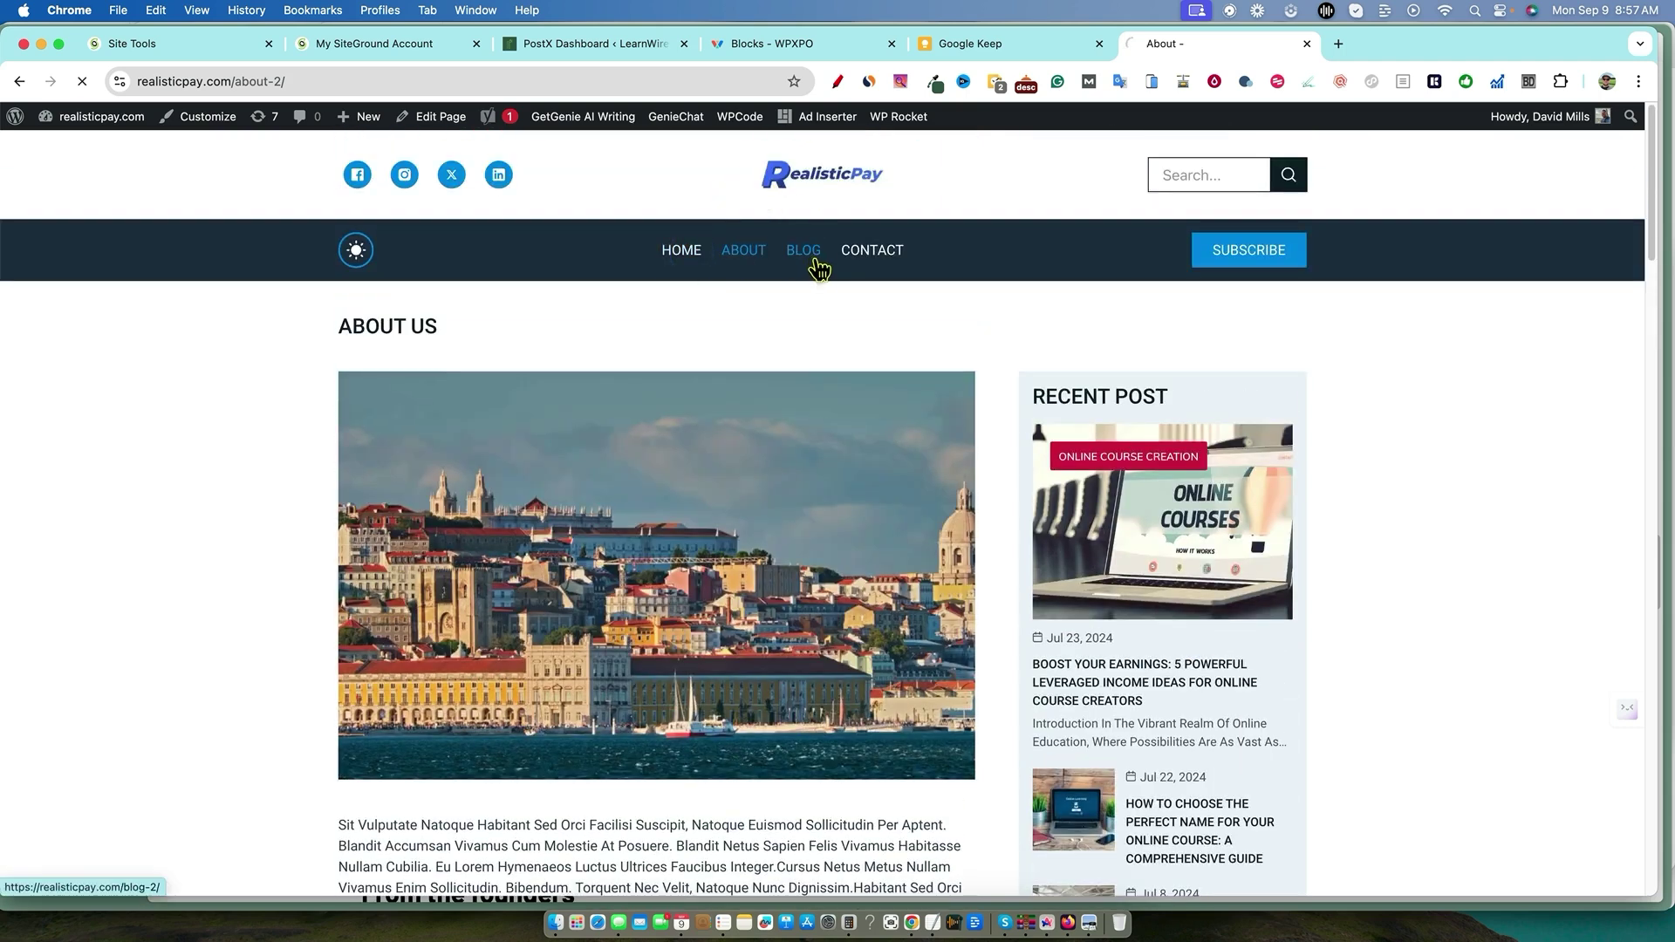
scroll(1398, 500, down, 6)
scroll(1374, 508, down, 7)
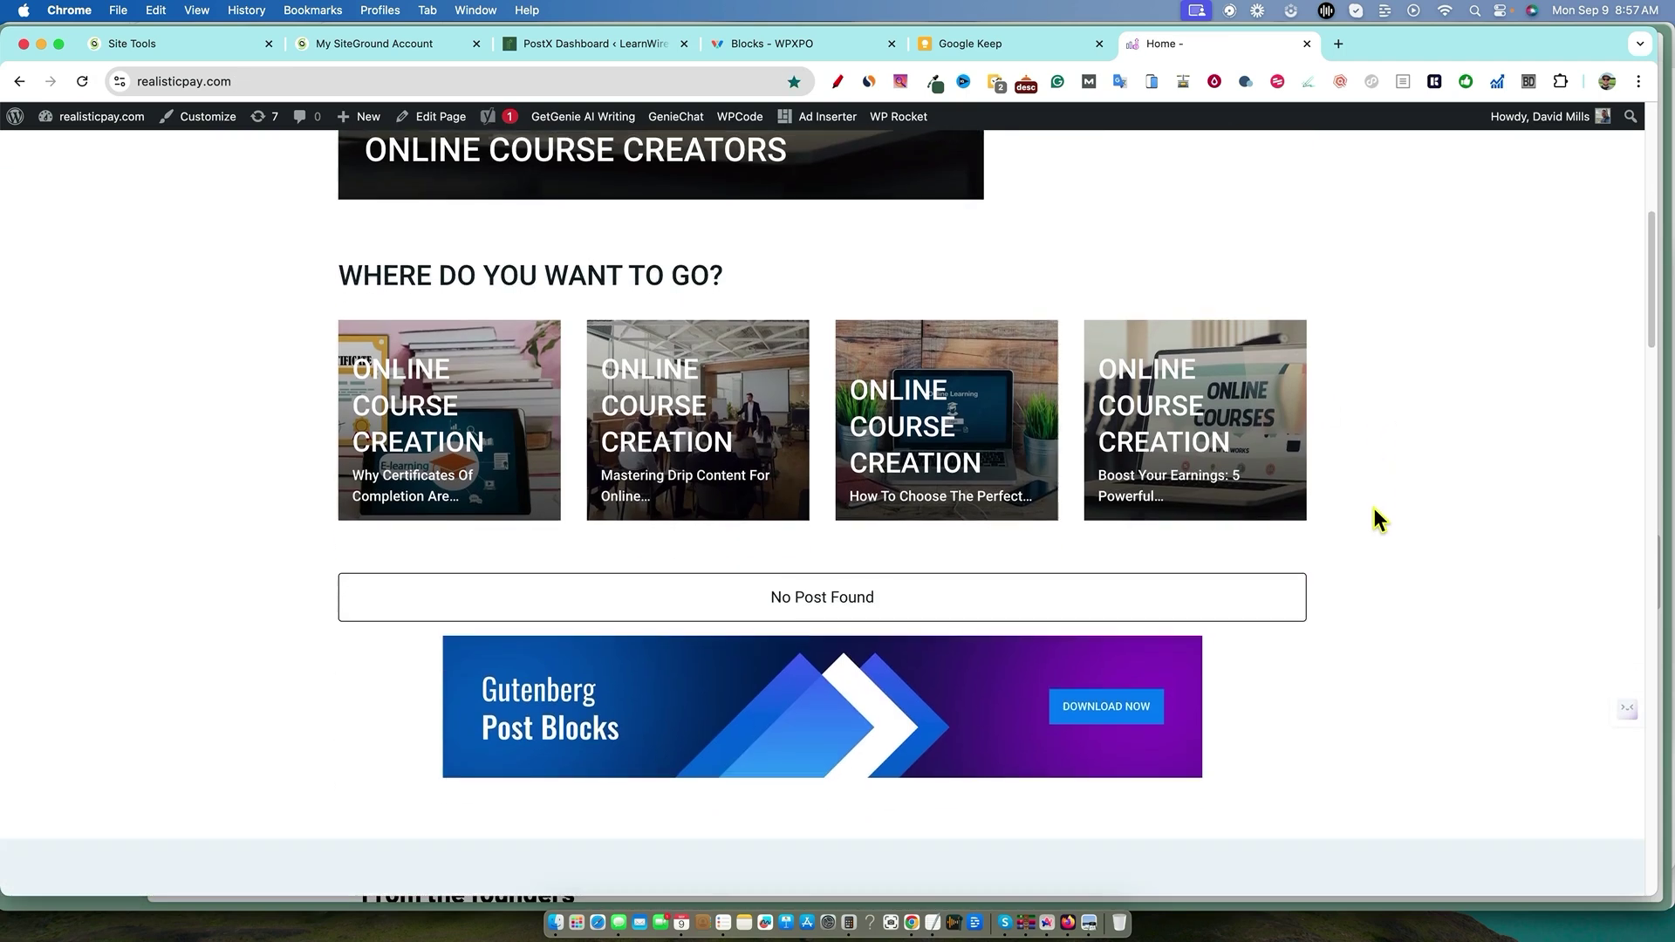
scroll(1344, 509, up, 13)
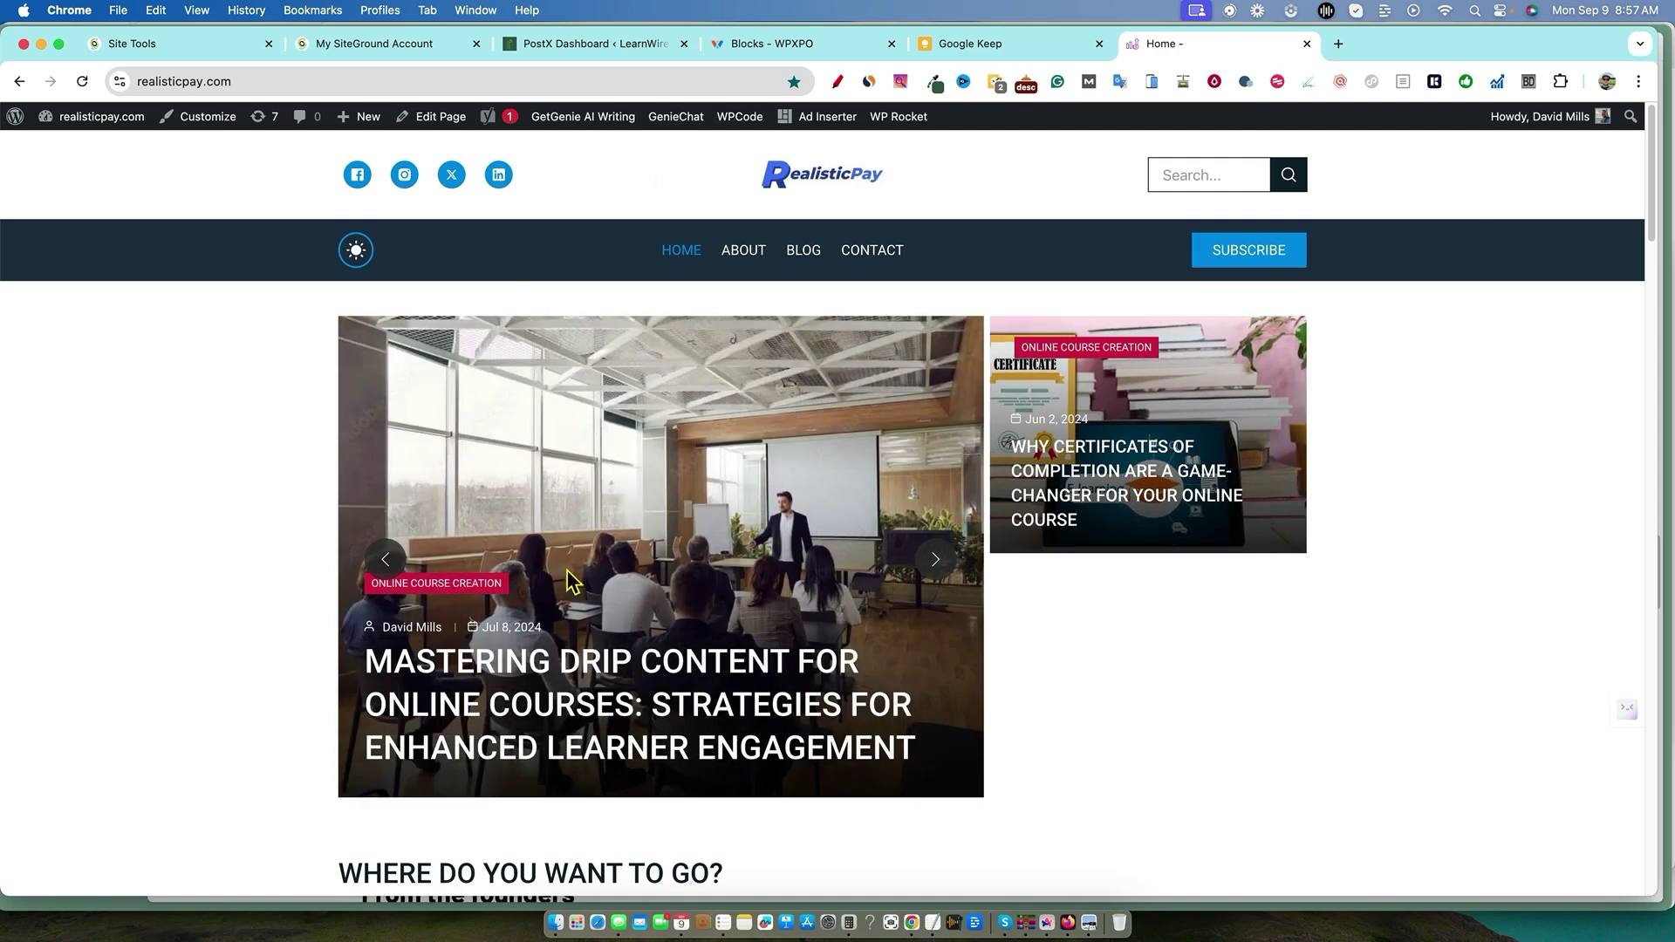
scroll(1137, 698, down, 3)
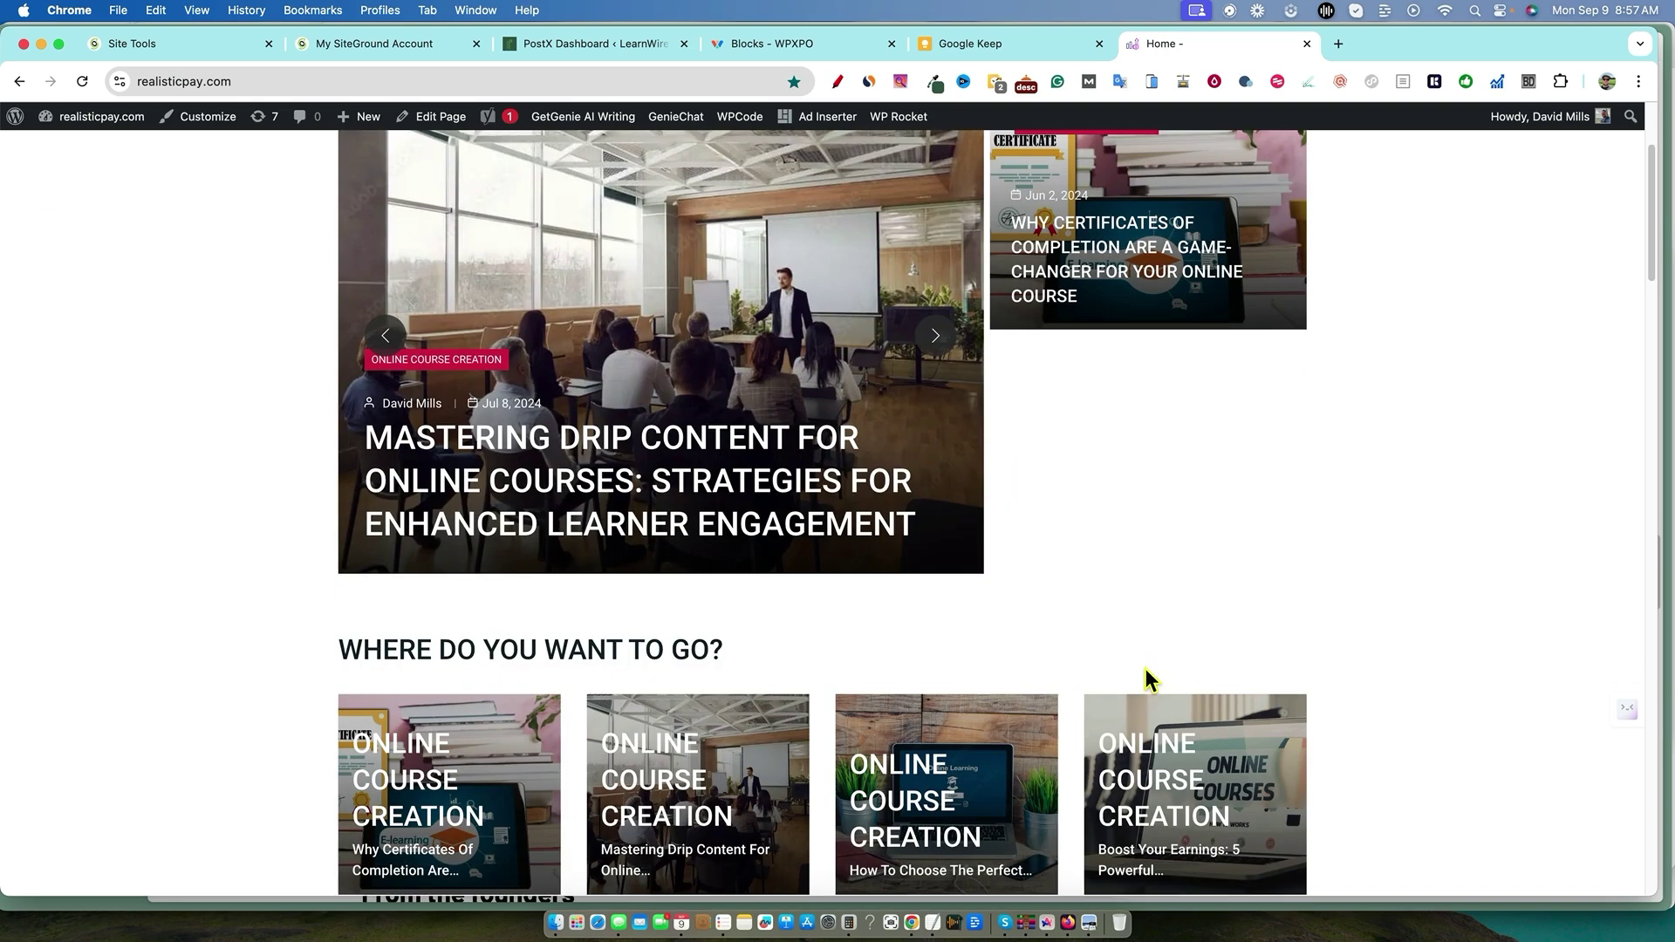
scroll(1148, 679, up, 3)
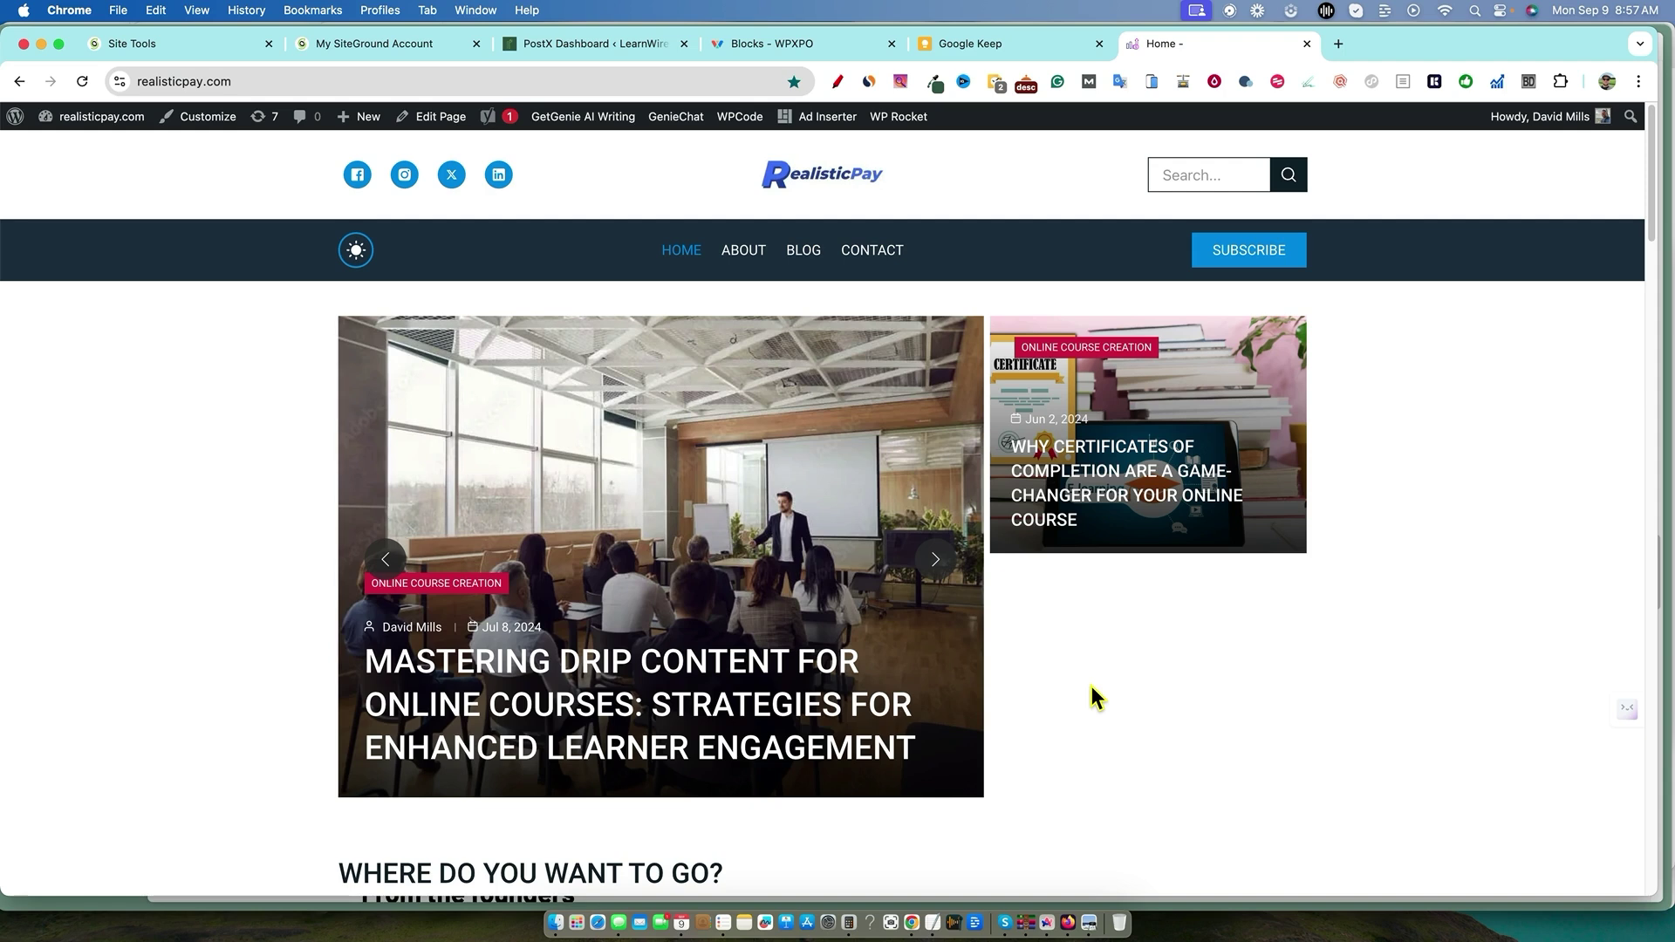
scroll(1051, 611, down, 2)
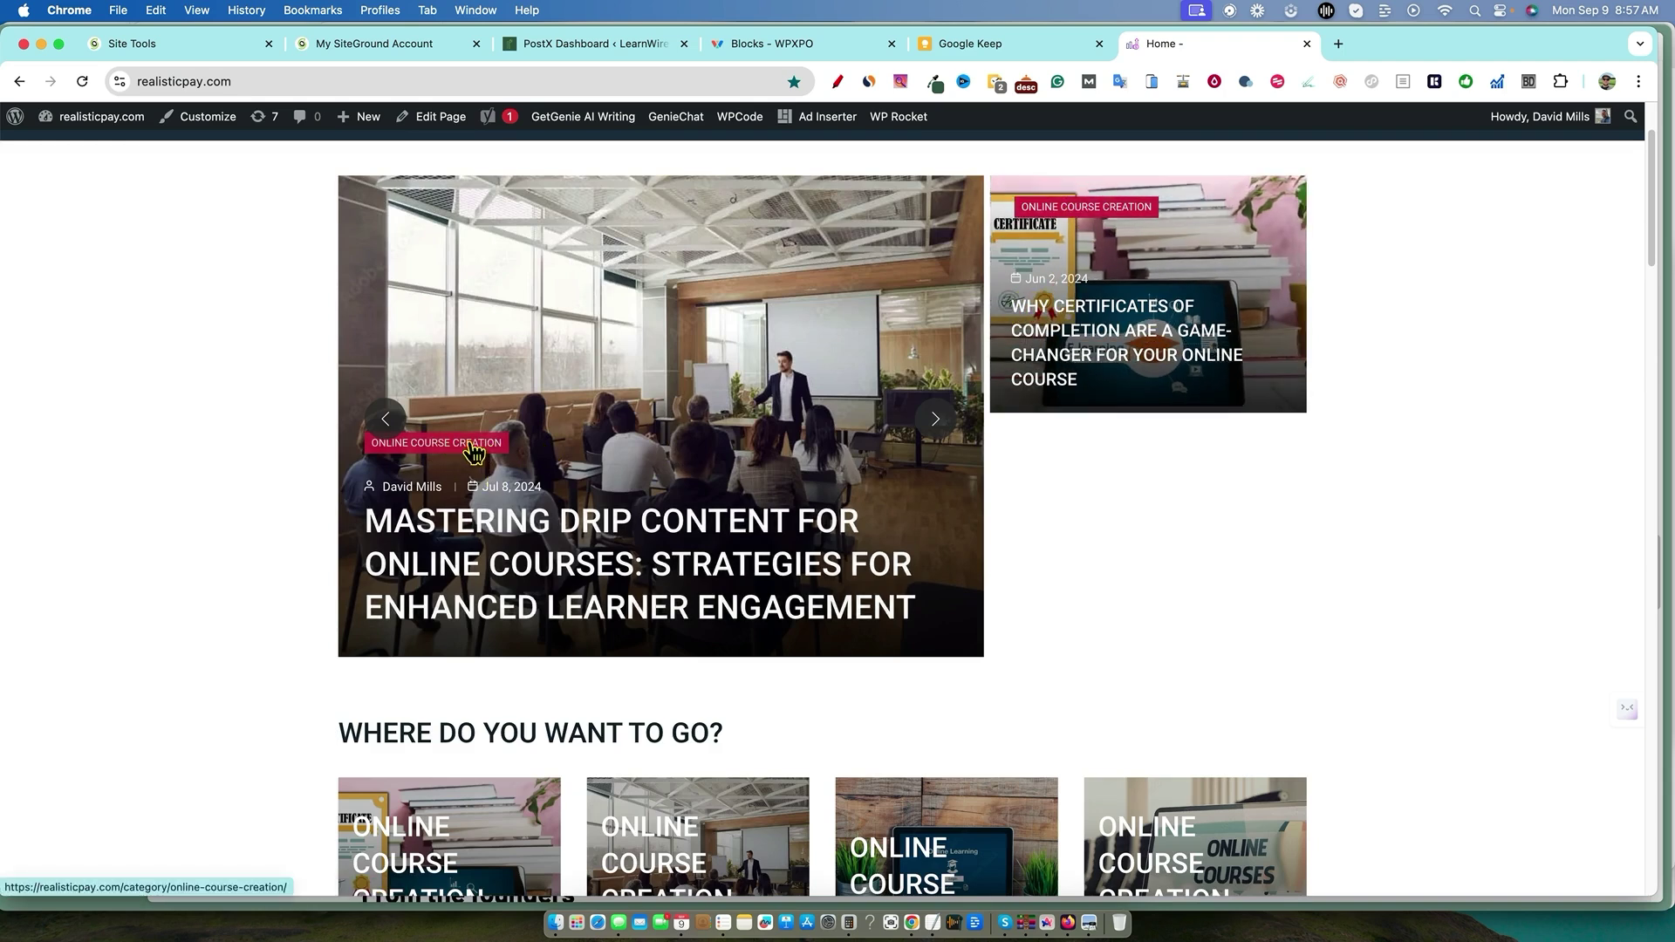
scroll(825, 563, up, 2)
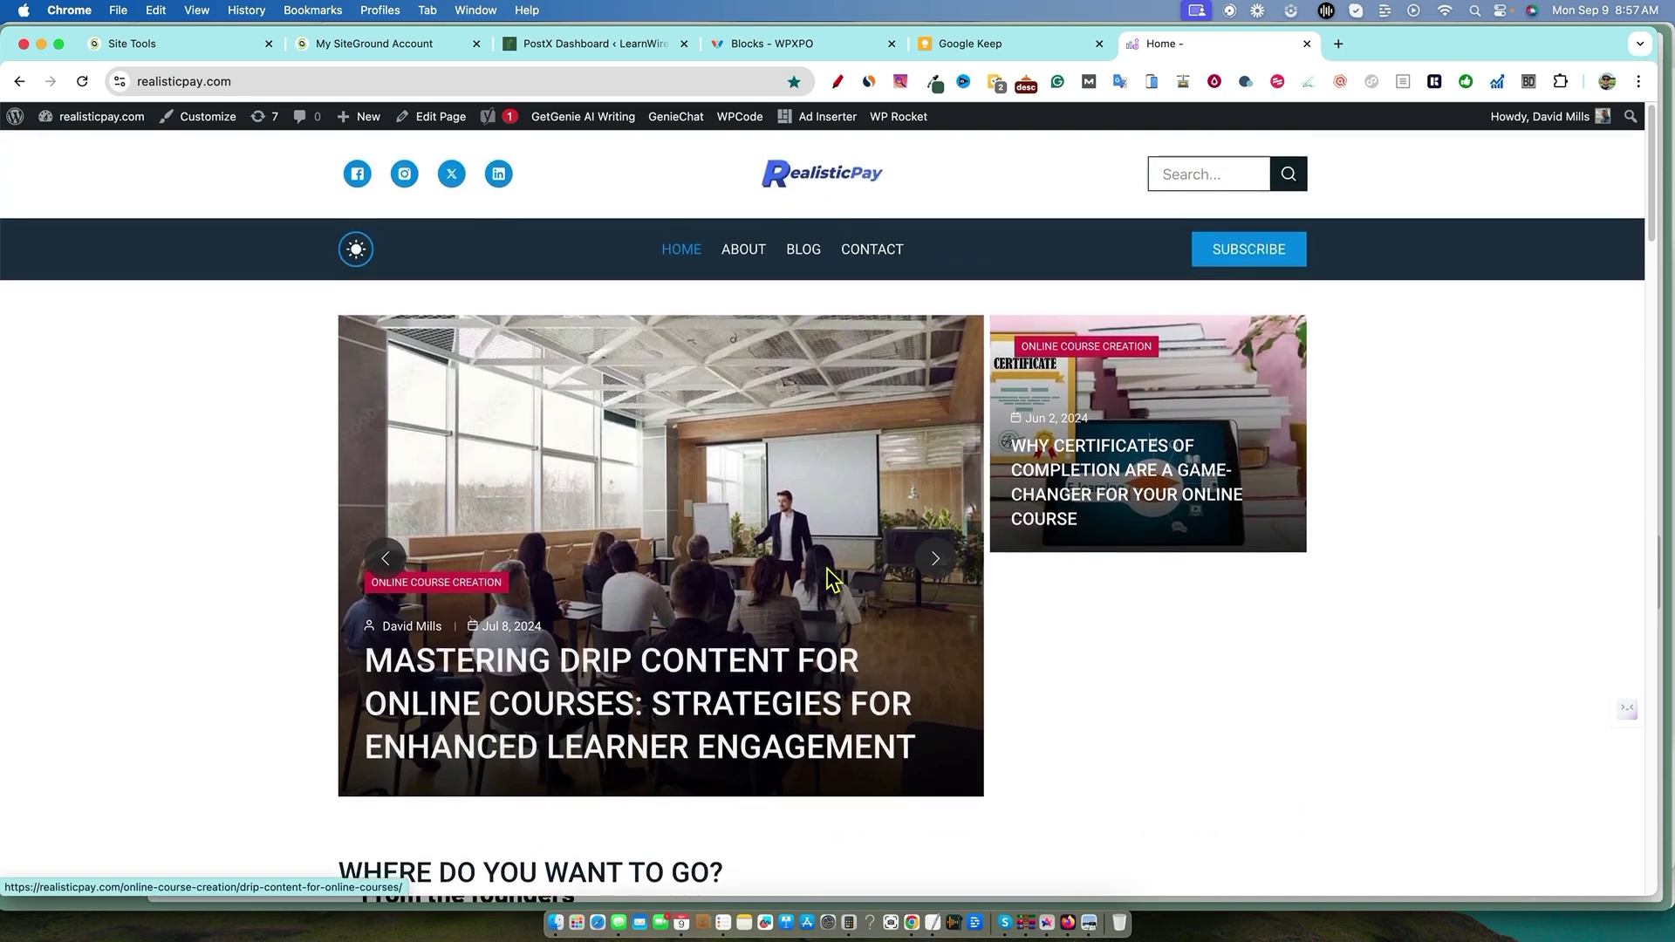
scroll(908, 417, down, 3)
click(931, 332)
scroll(935, 428, up, 2)
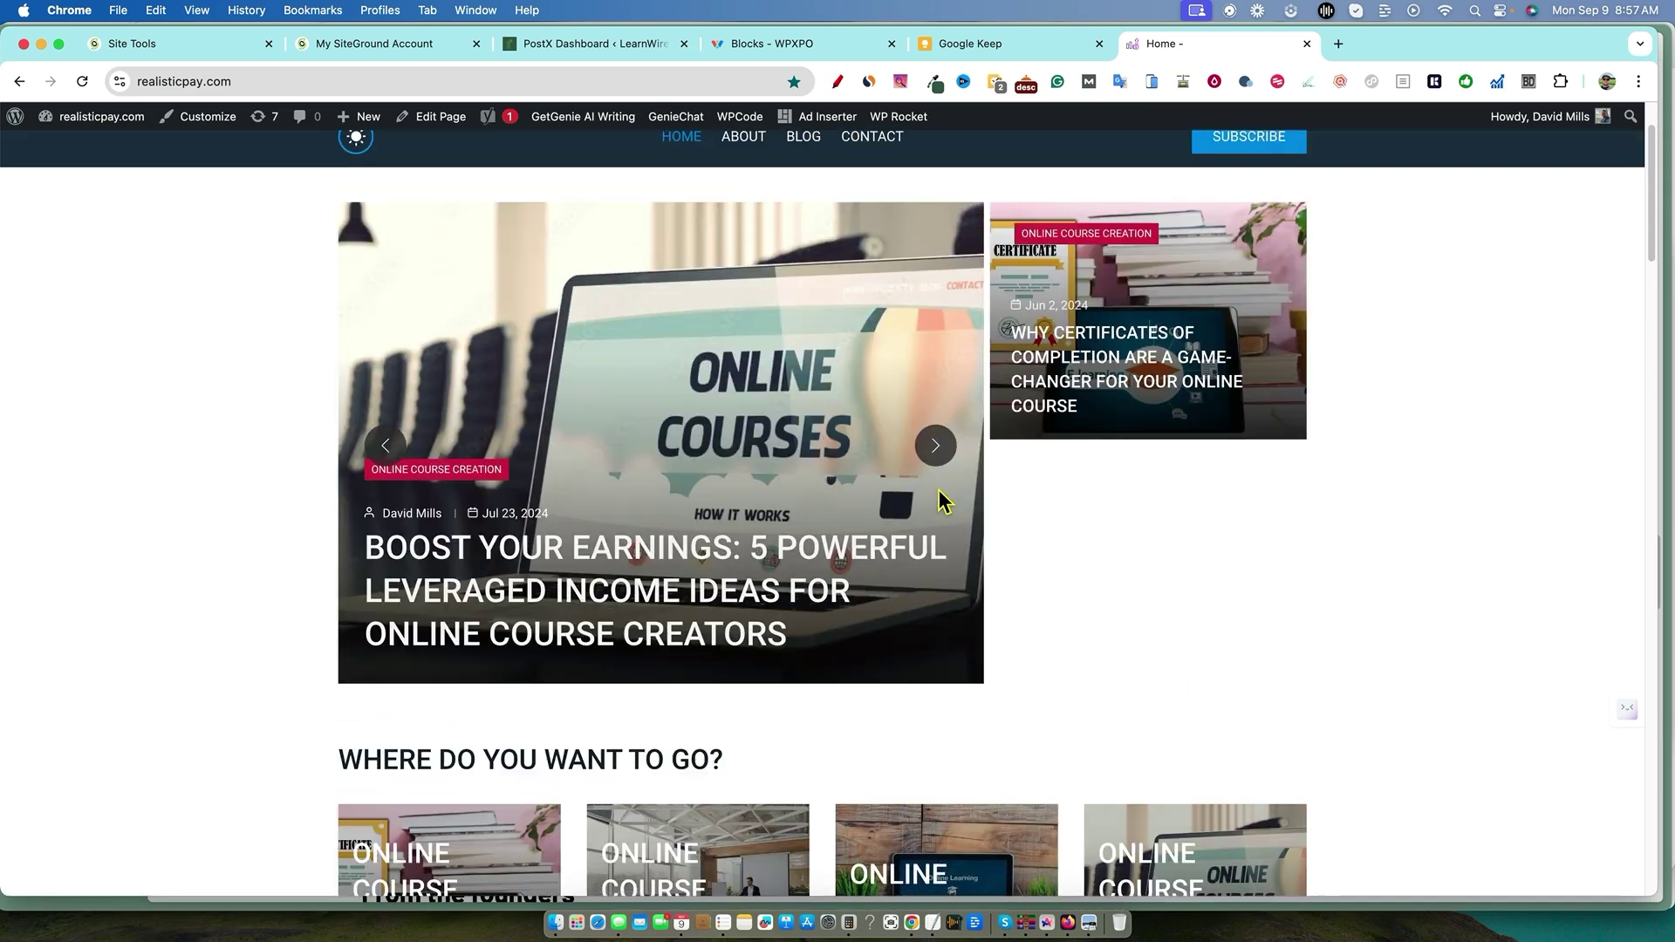
click(936, 450)
click(935, 450)
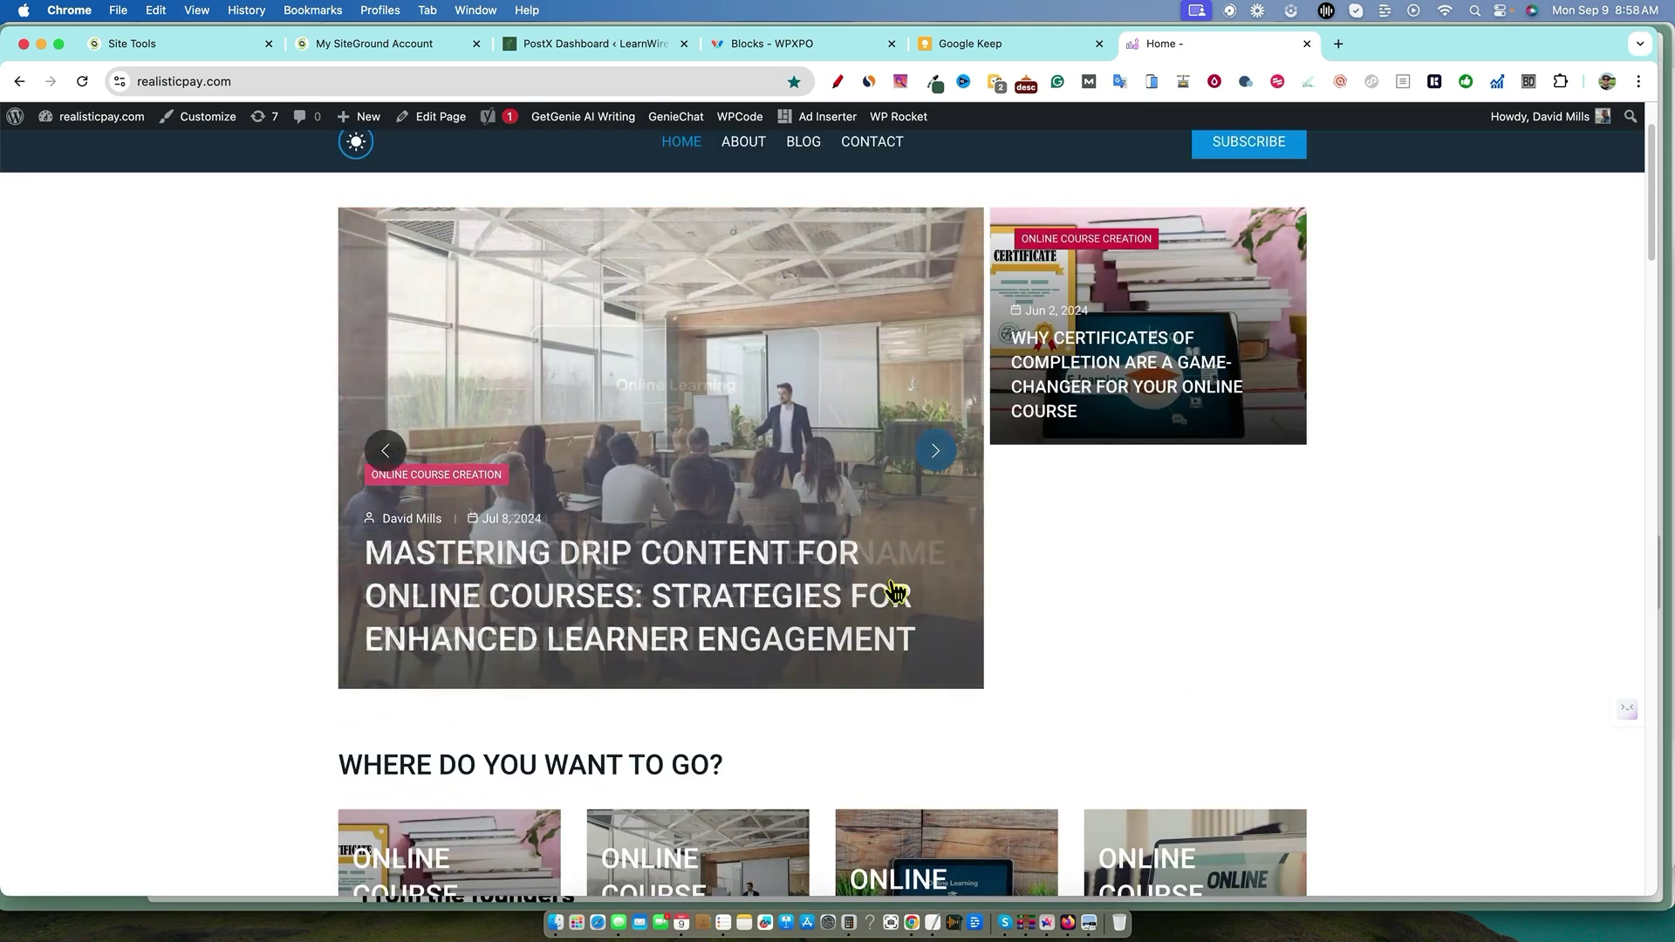
scroll(888, 591, down, 3)
scroll(888, 589, down, 4)
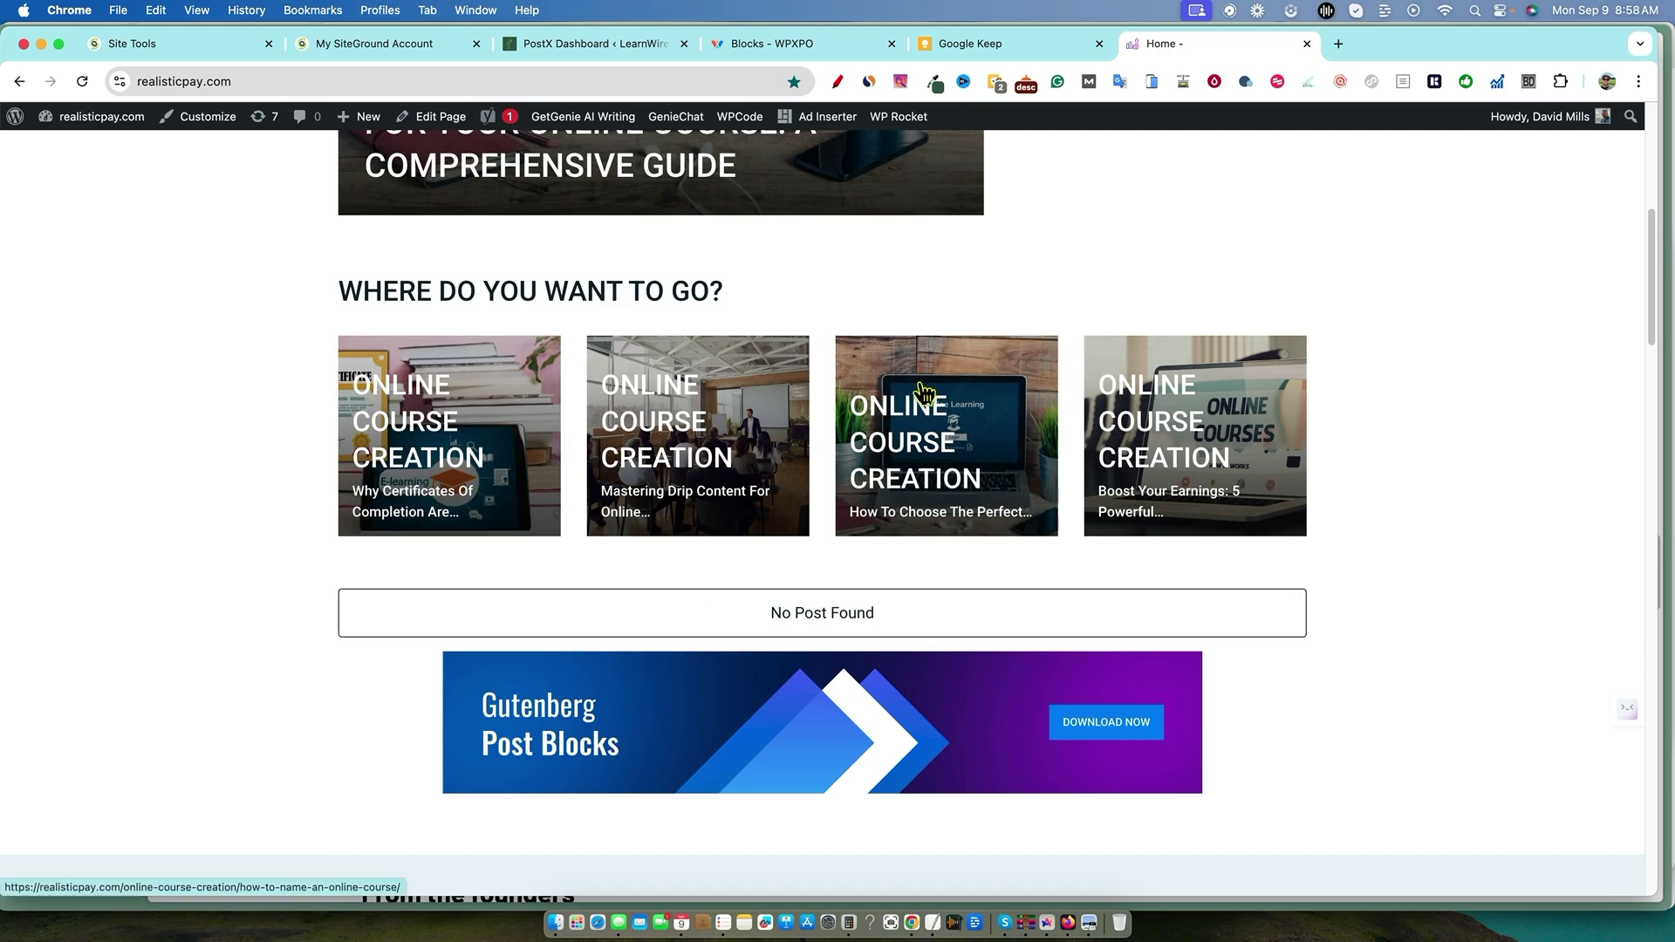
scroll(731, 405, up, 7)
scroll(882, 473, down, 3)
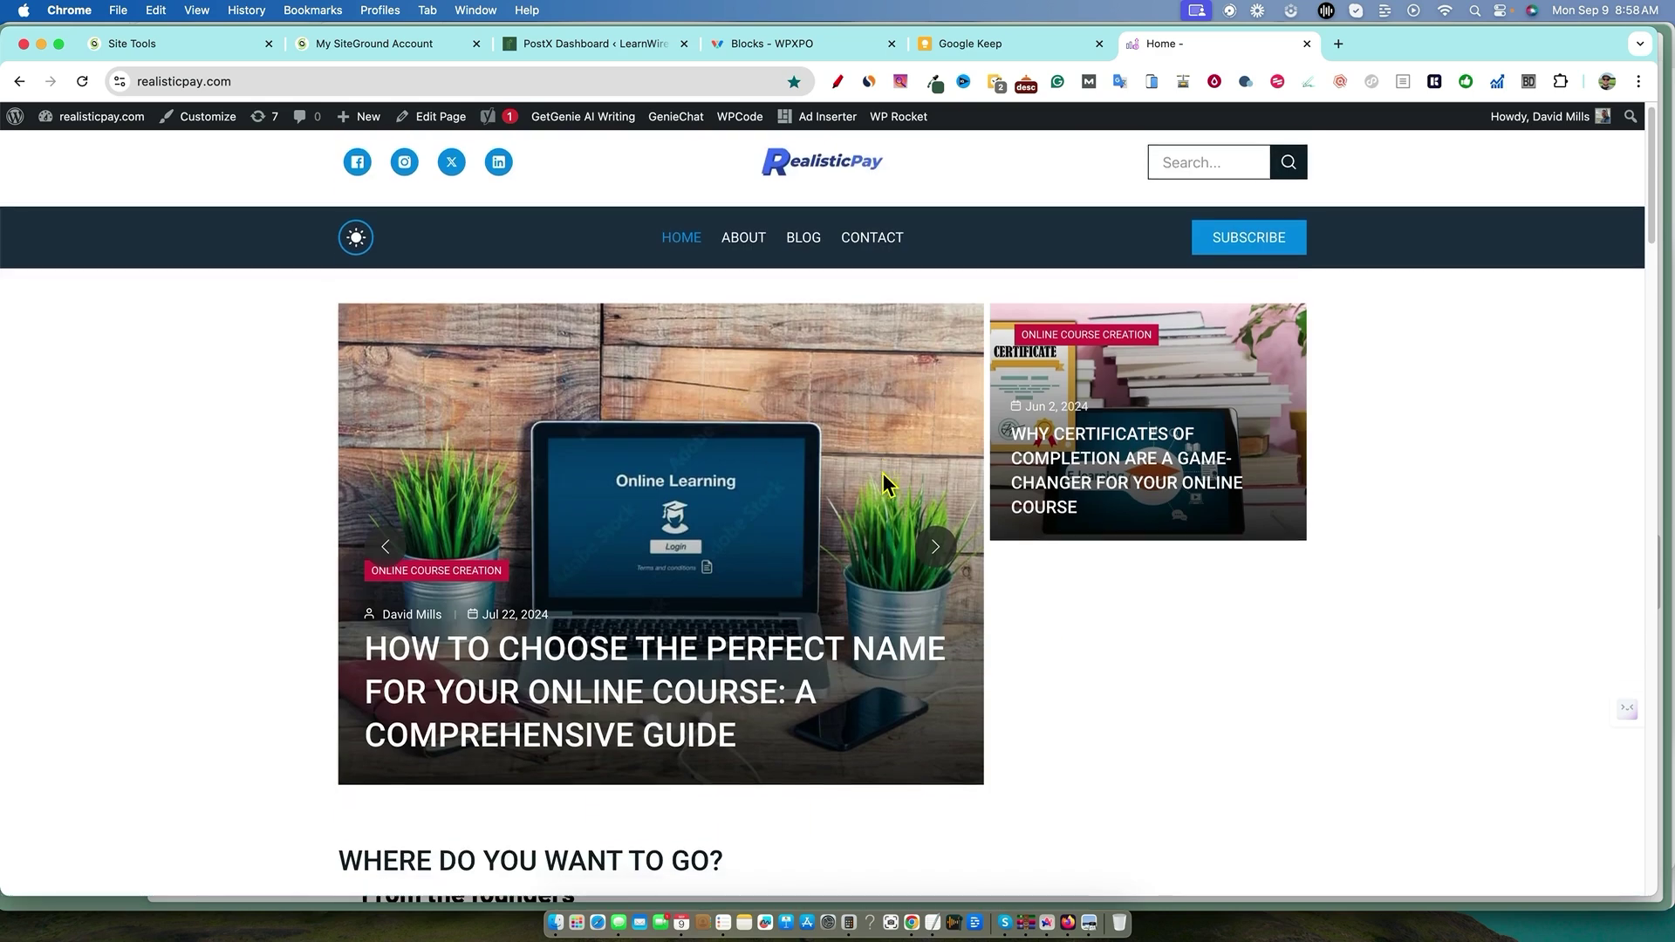
scroll(887, 488, down, 3)
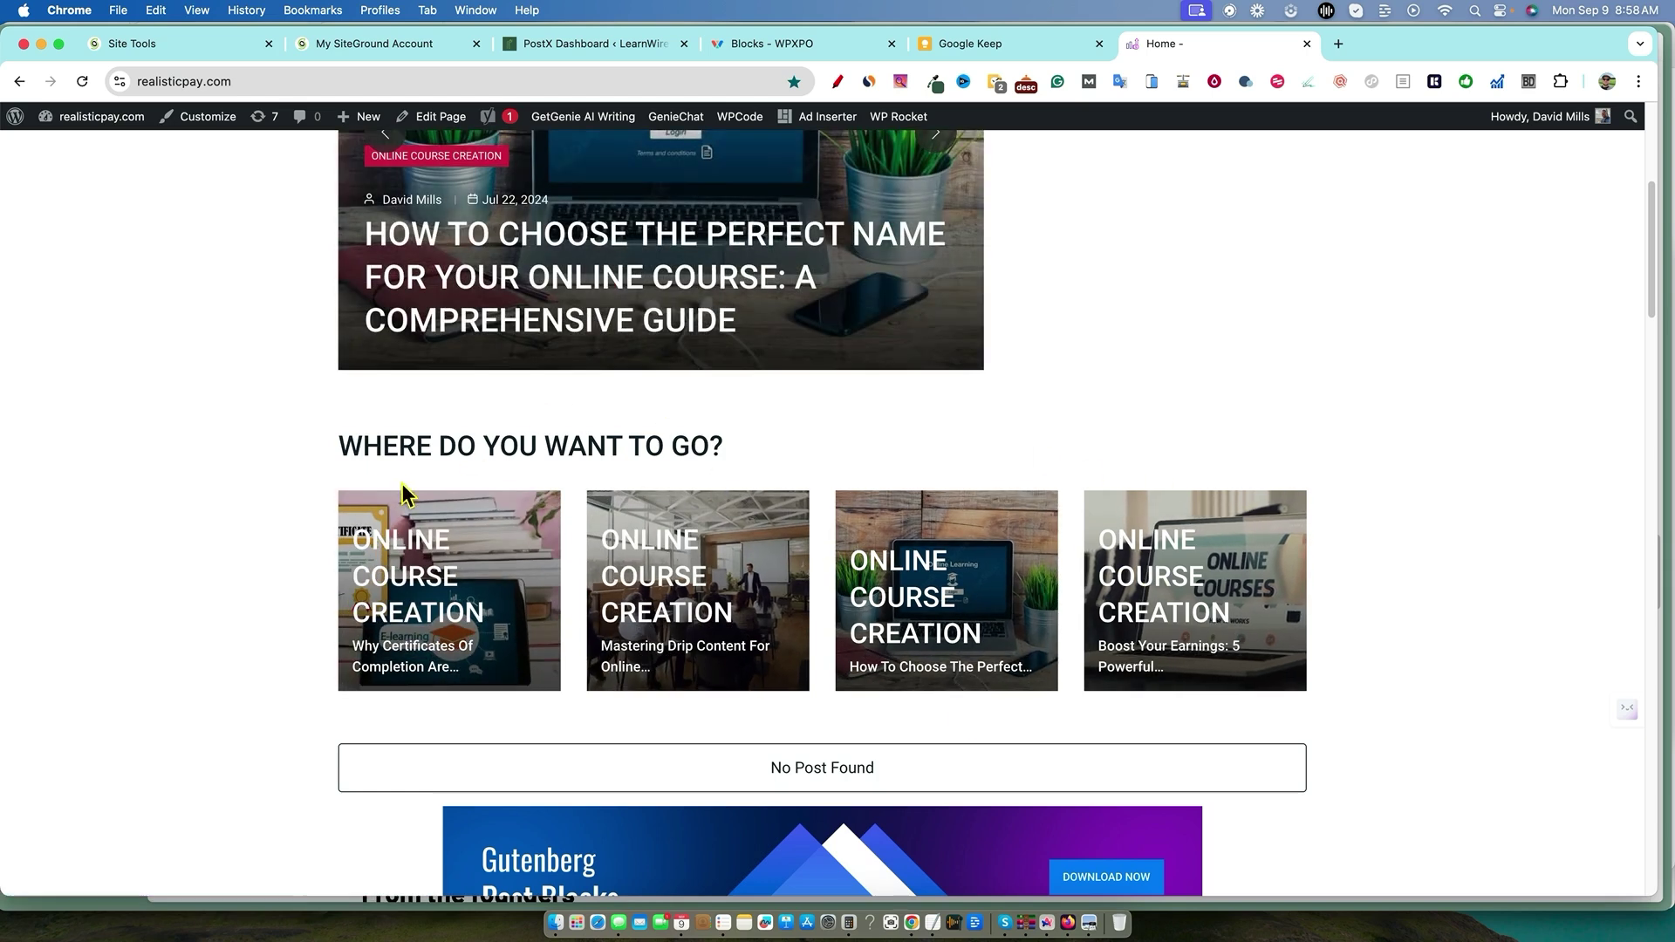
scroll(410, 506, down, 2)
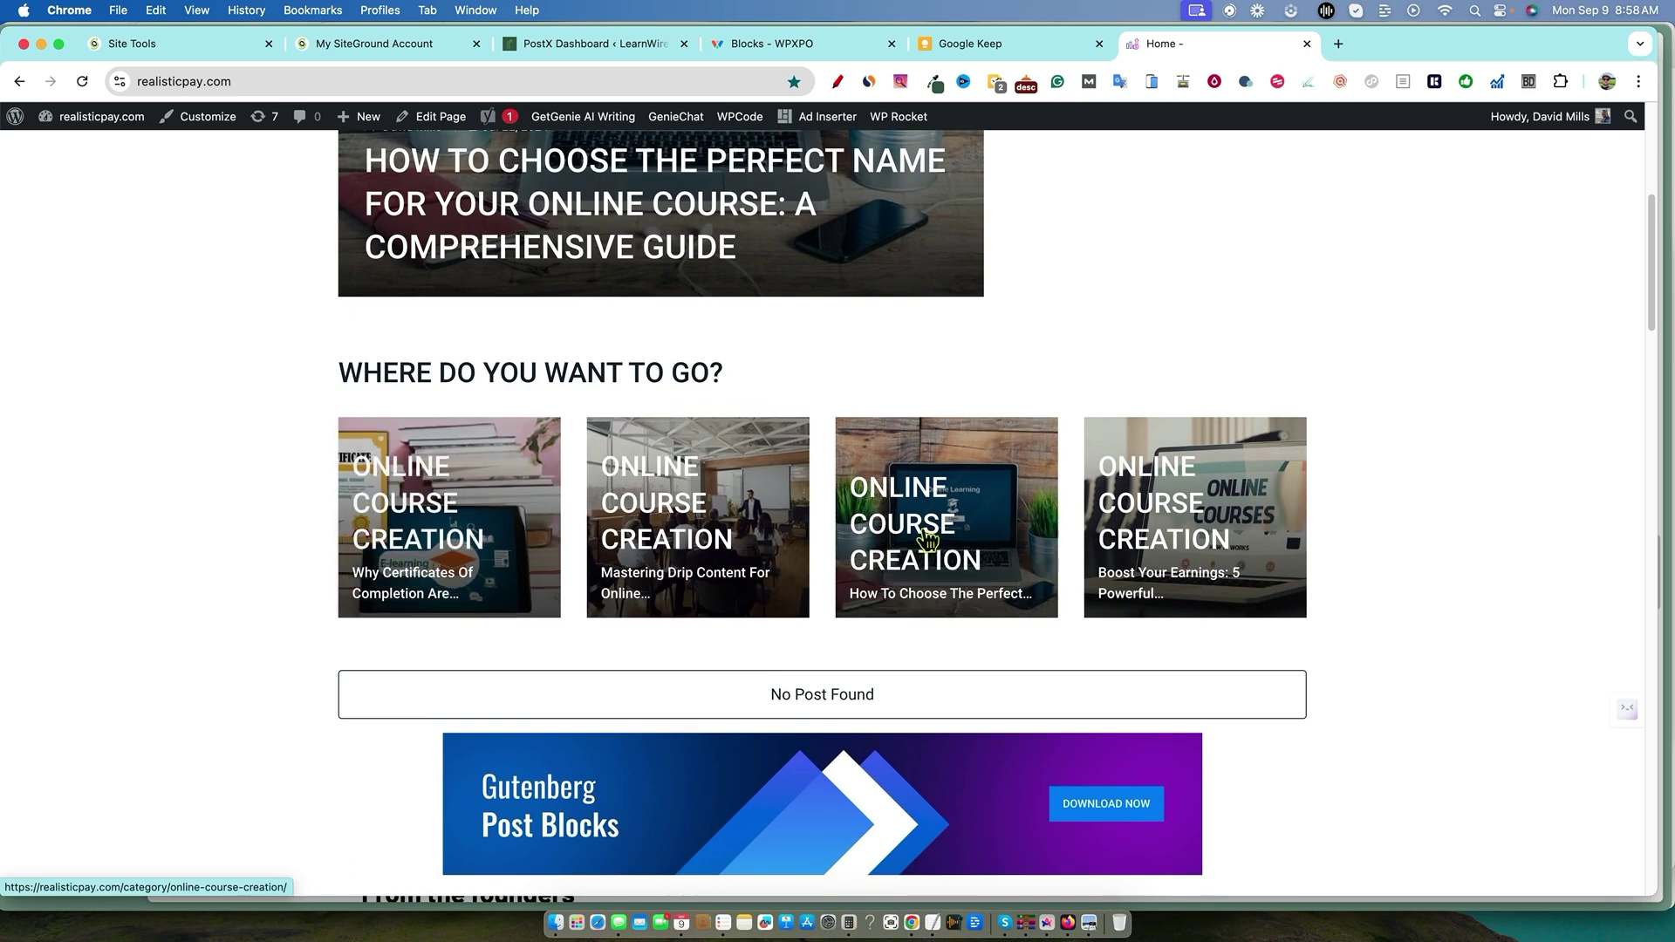
scroll(1195, 575, down, 3)
scroll(1165, 584, down, 5)
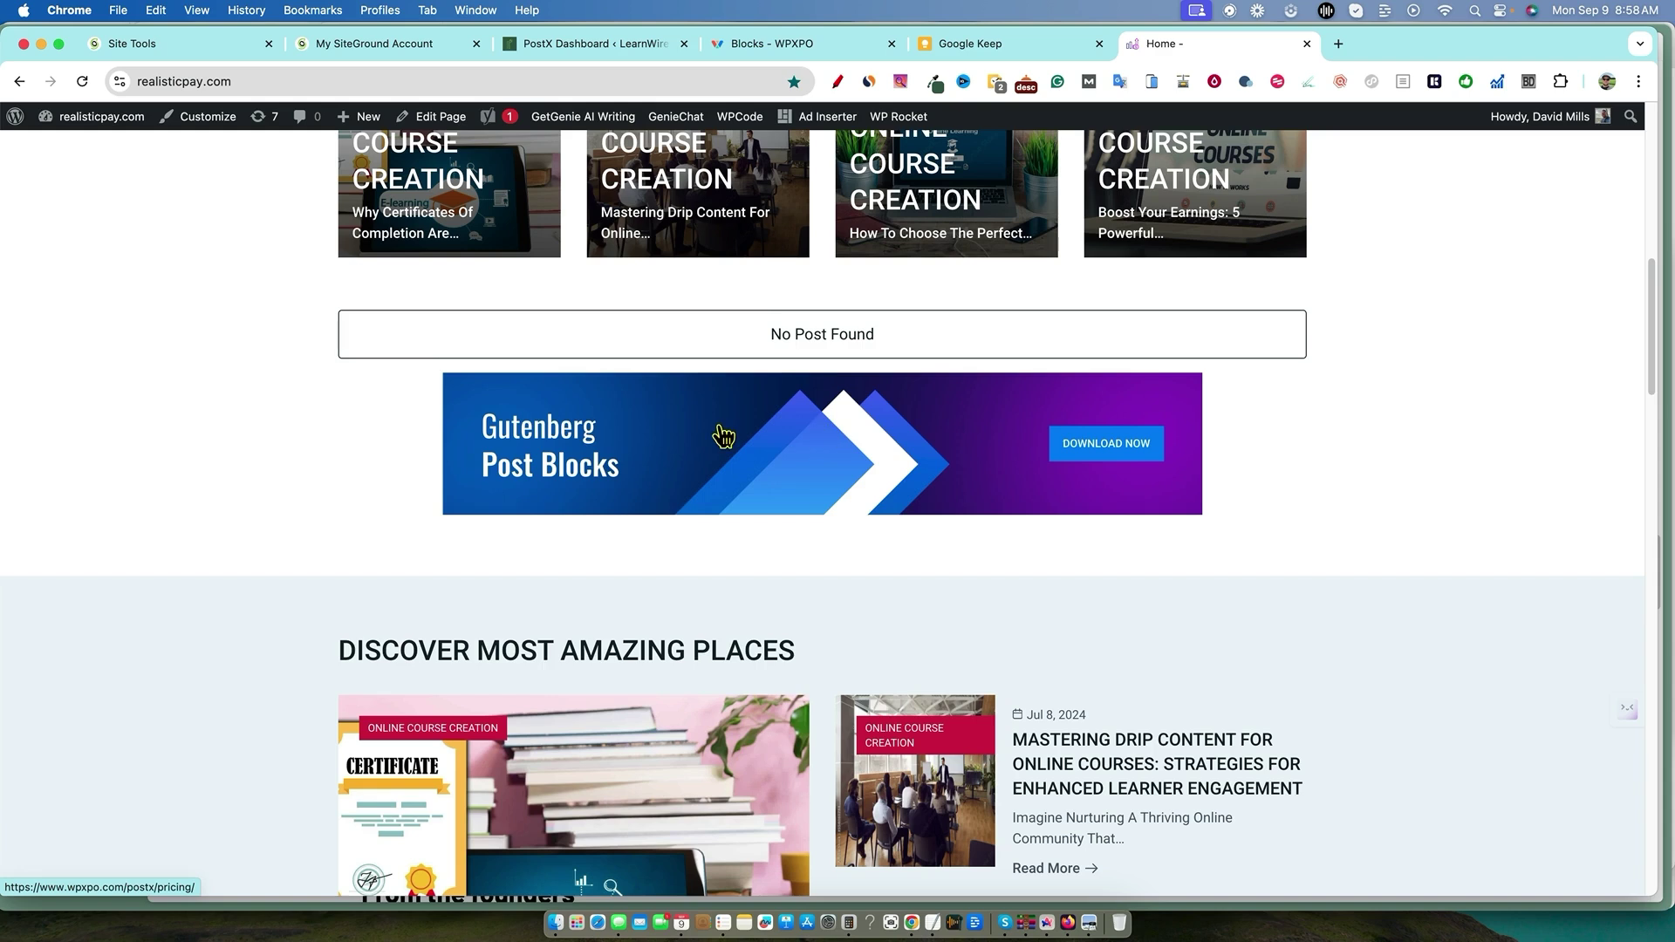
scroll(846, 463, up, 1)
scroll(871, 494, down, 1)
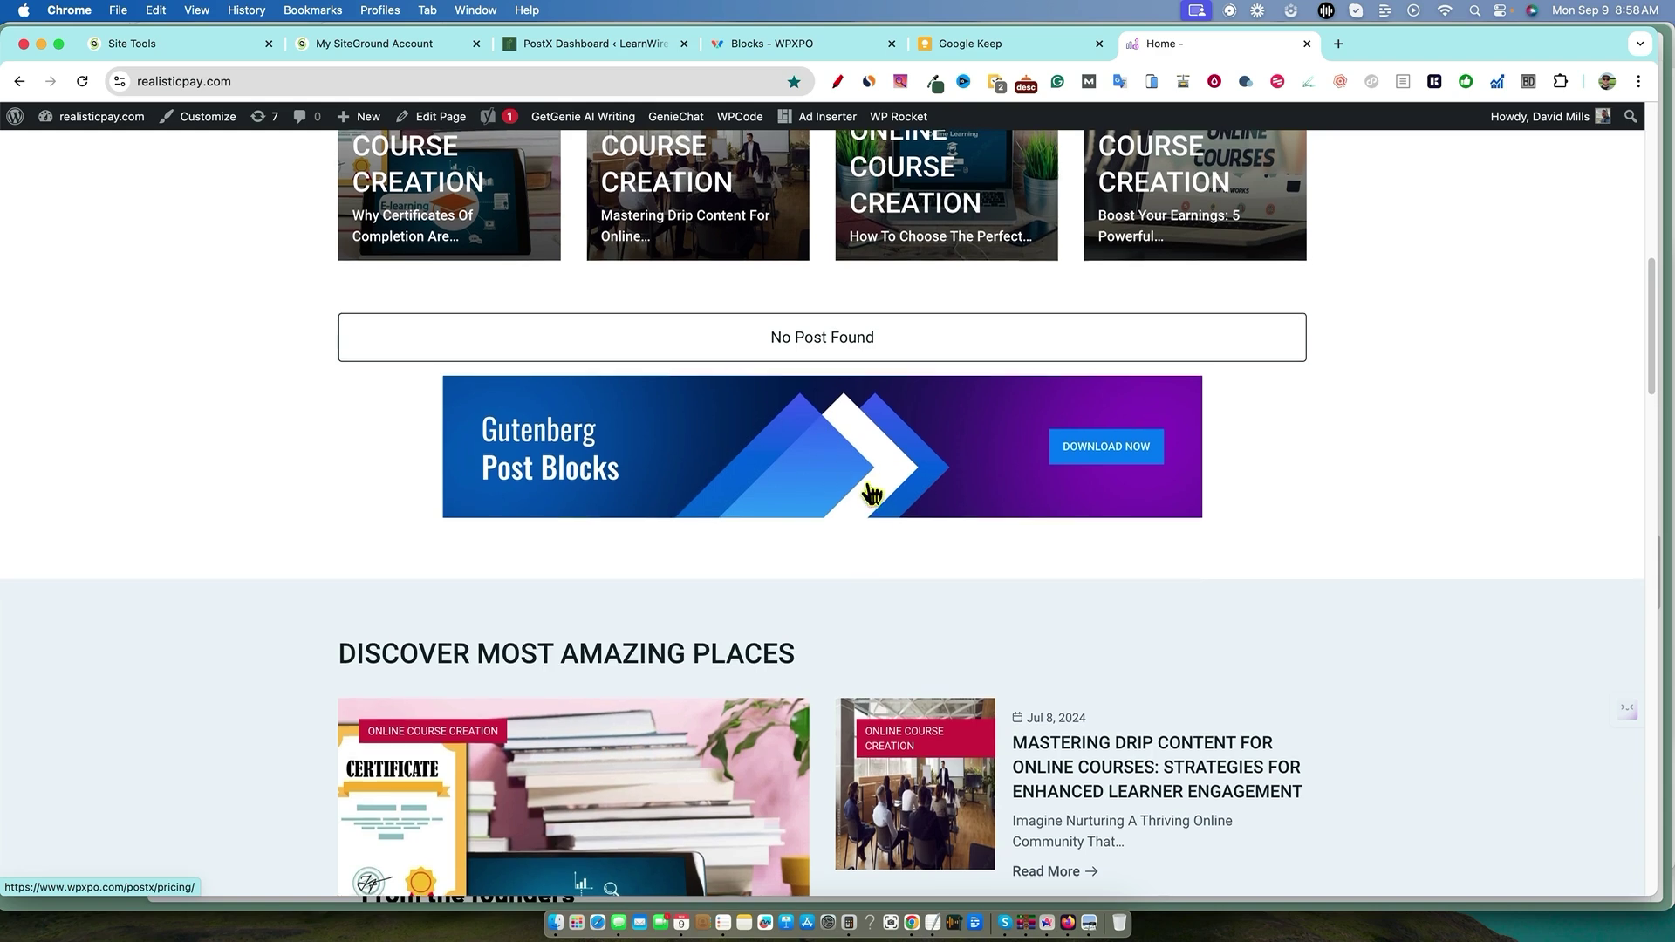
scroll(950, 580, down, 5)
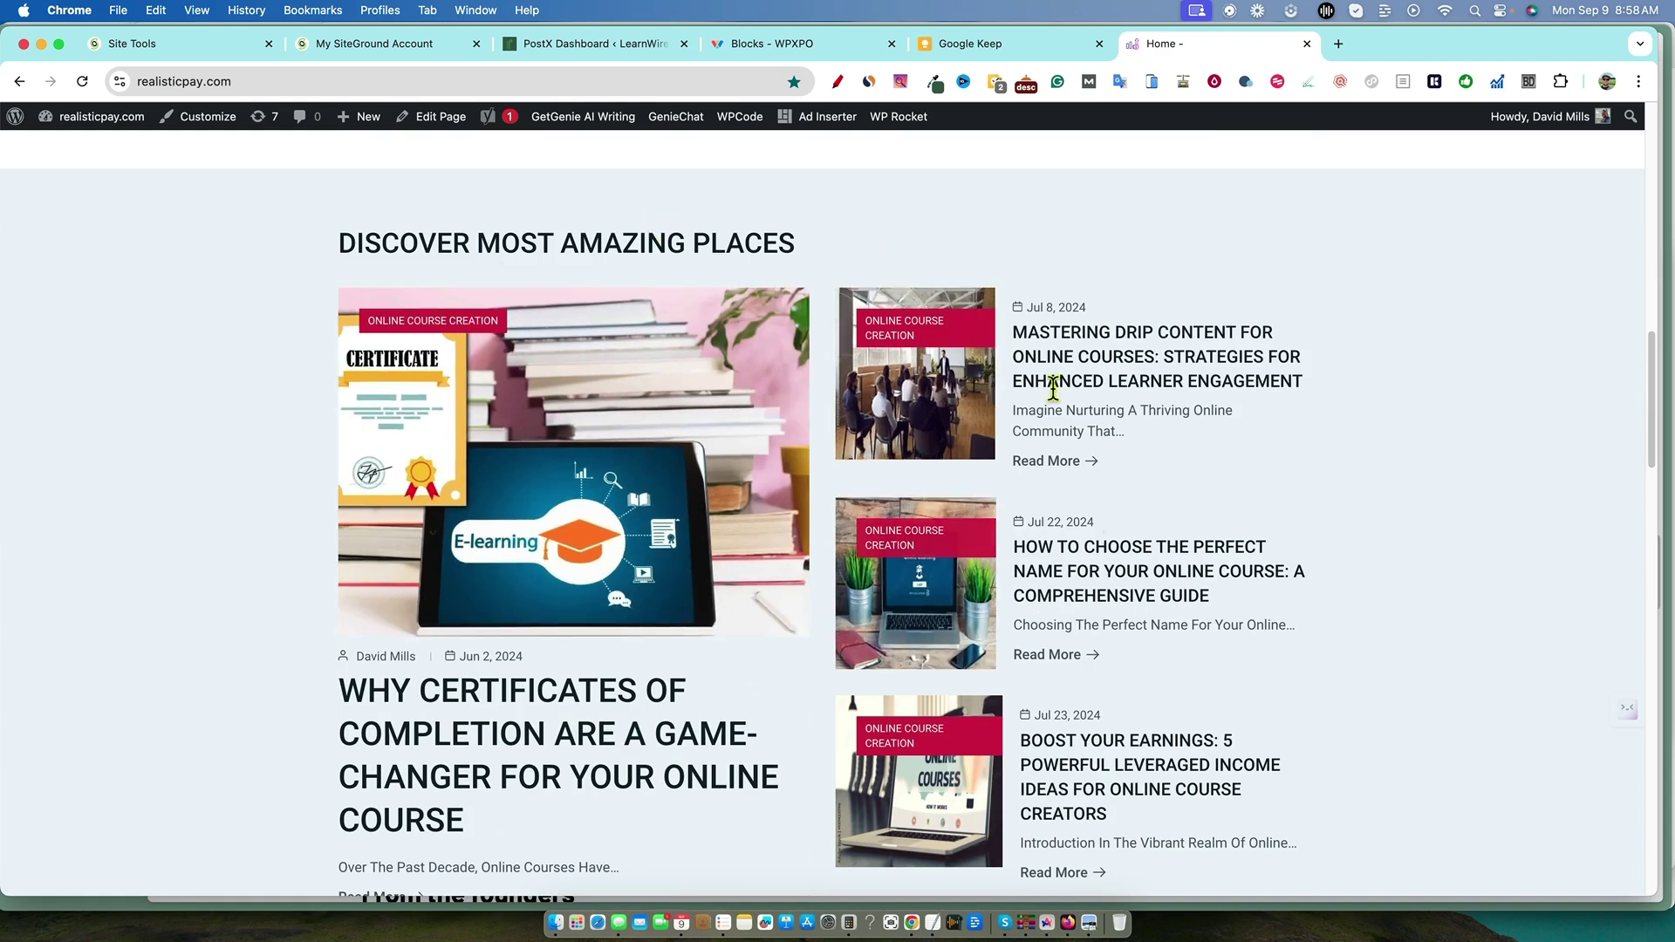
drag(803, 246, 329, 236)
click(814, 240)
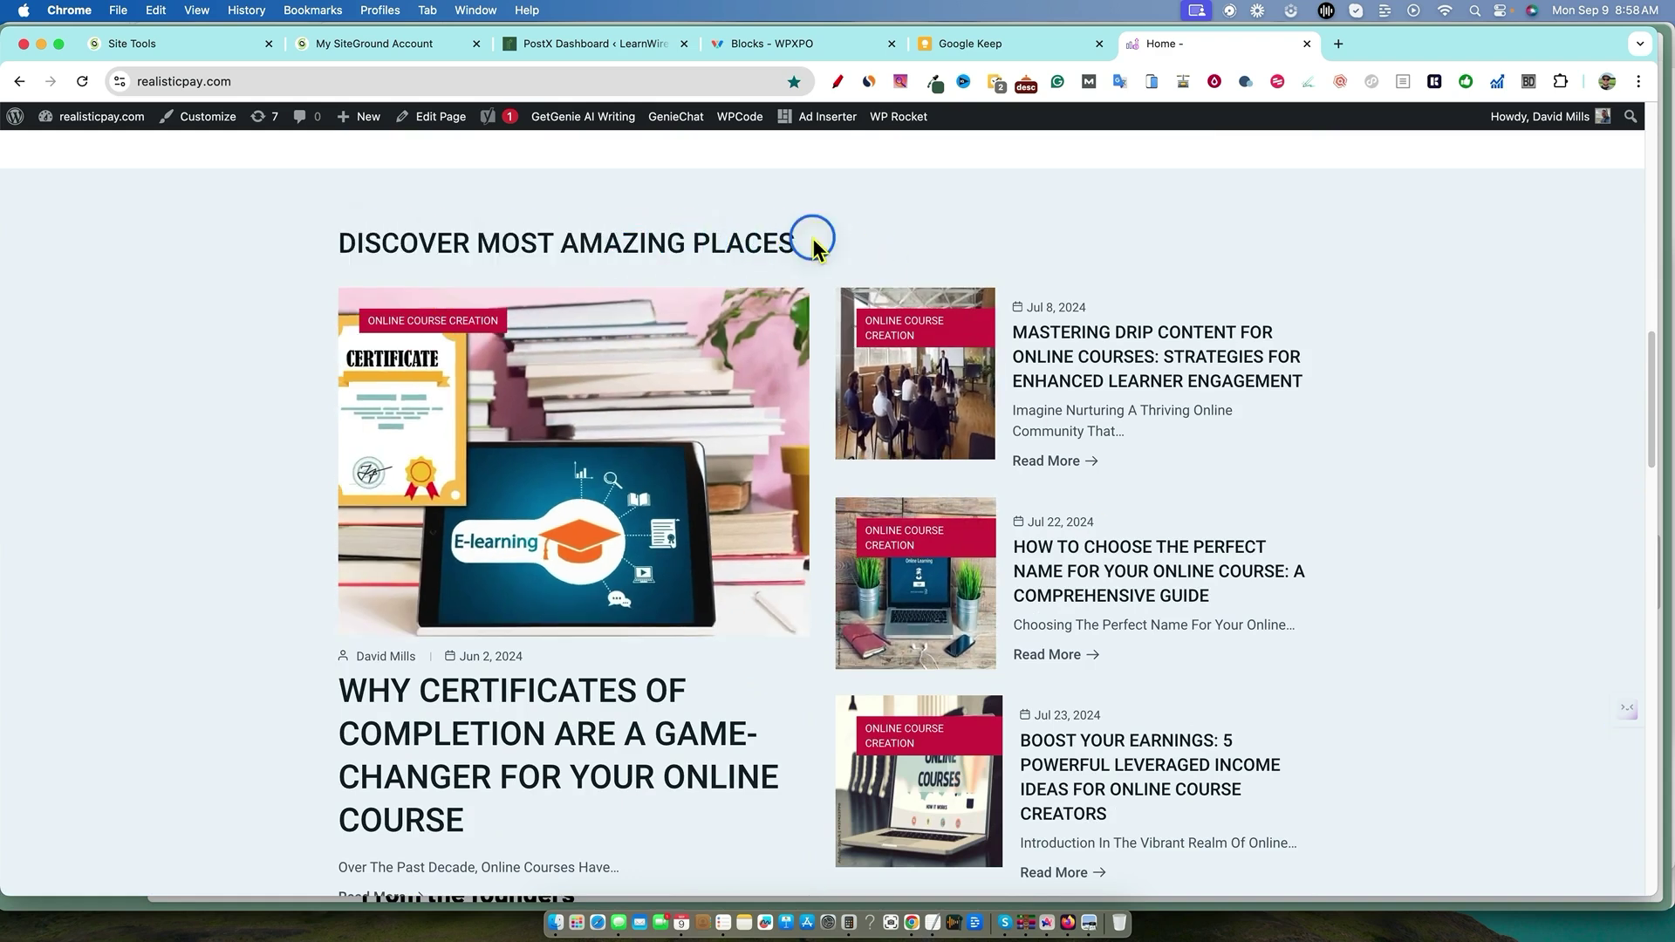
drag(810, 238, 287, 258)
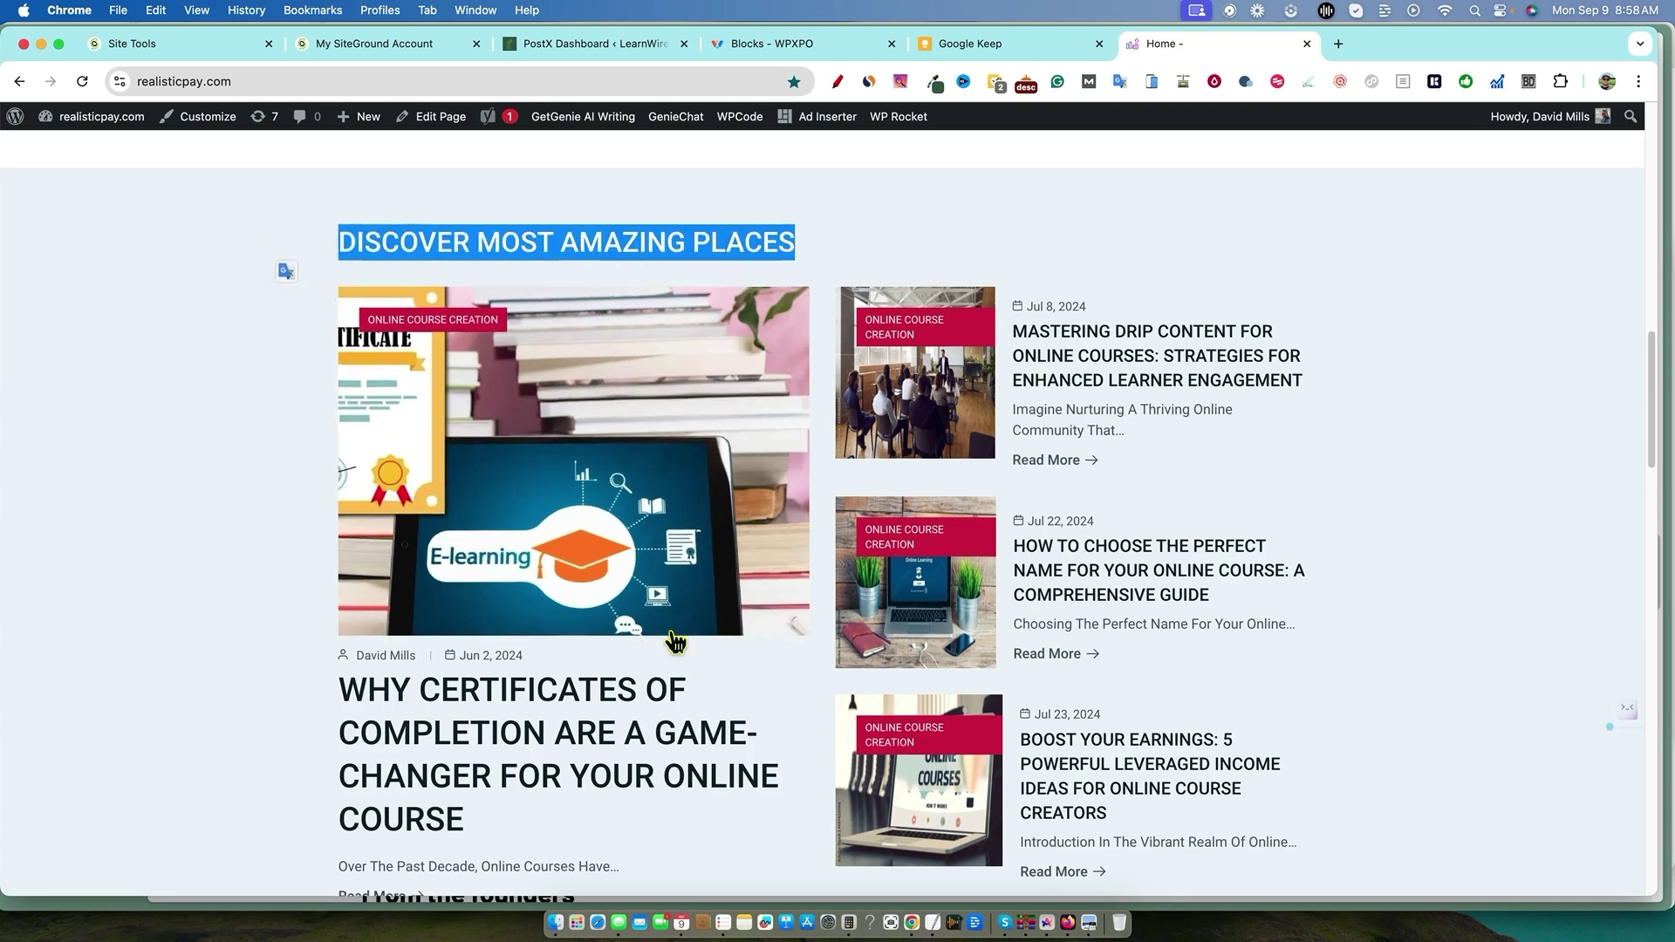
scroll(676, 641, down, 15)
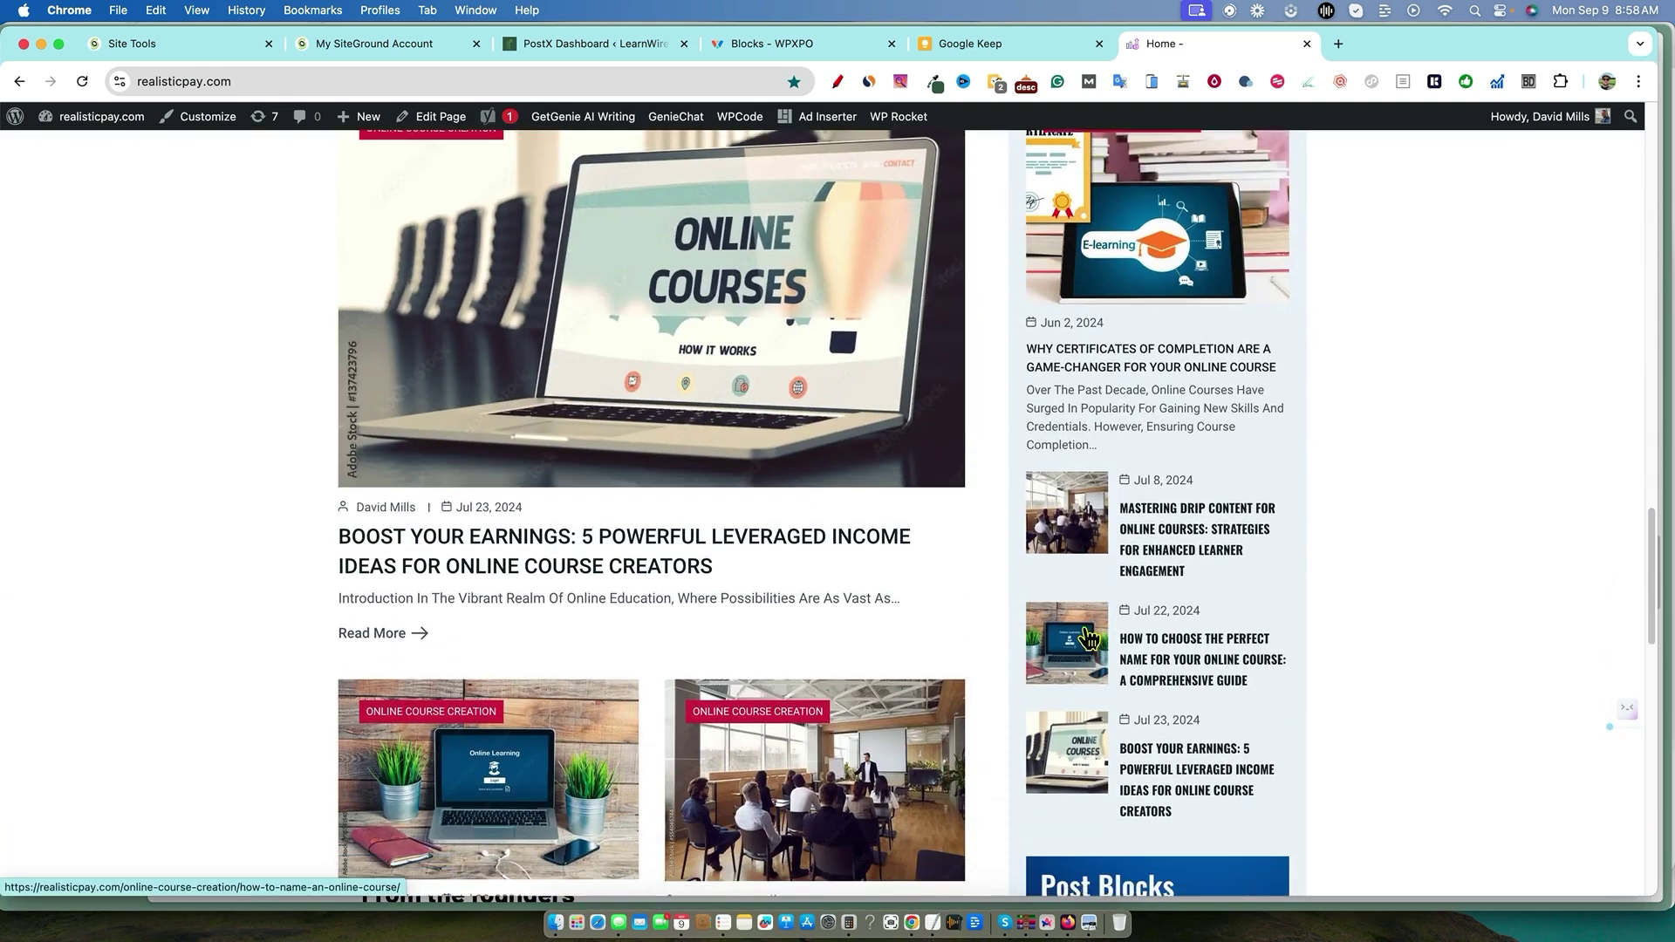
scroll(1088, 637, down, 10)
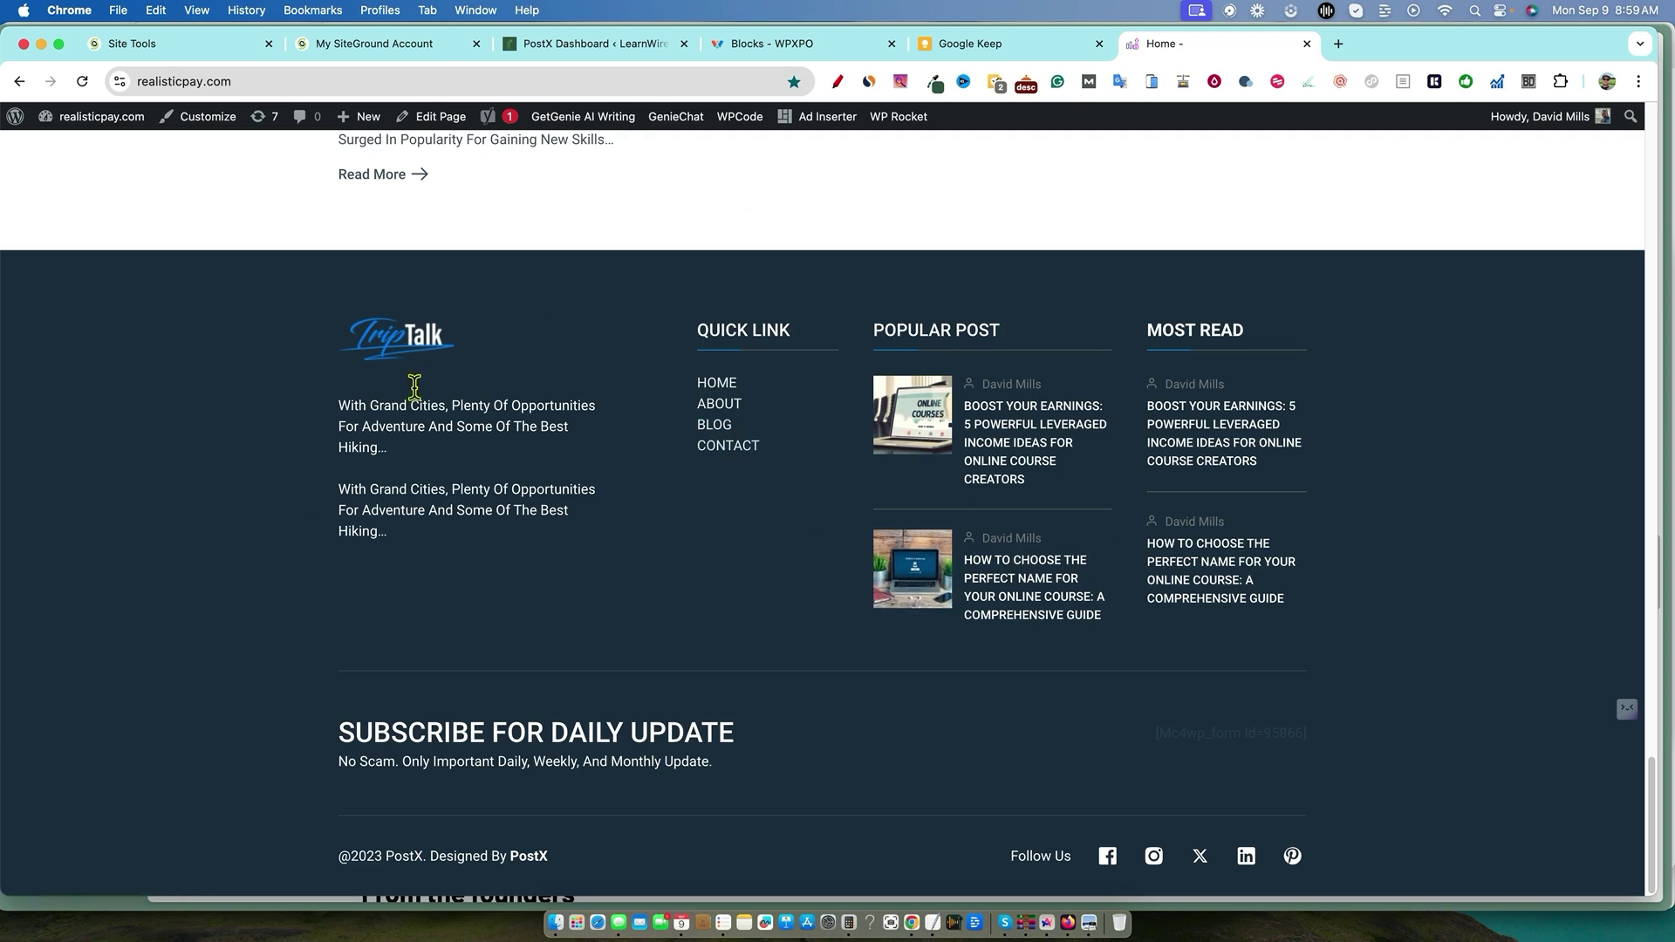
Scroll up through the realisticpay.com Pingdom results: grade A 93, 464 ms load, 21 requests.
scroll(1271, 629, up, 20)
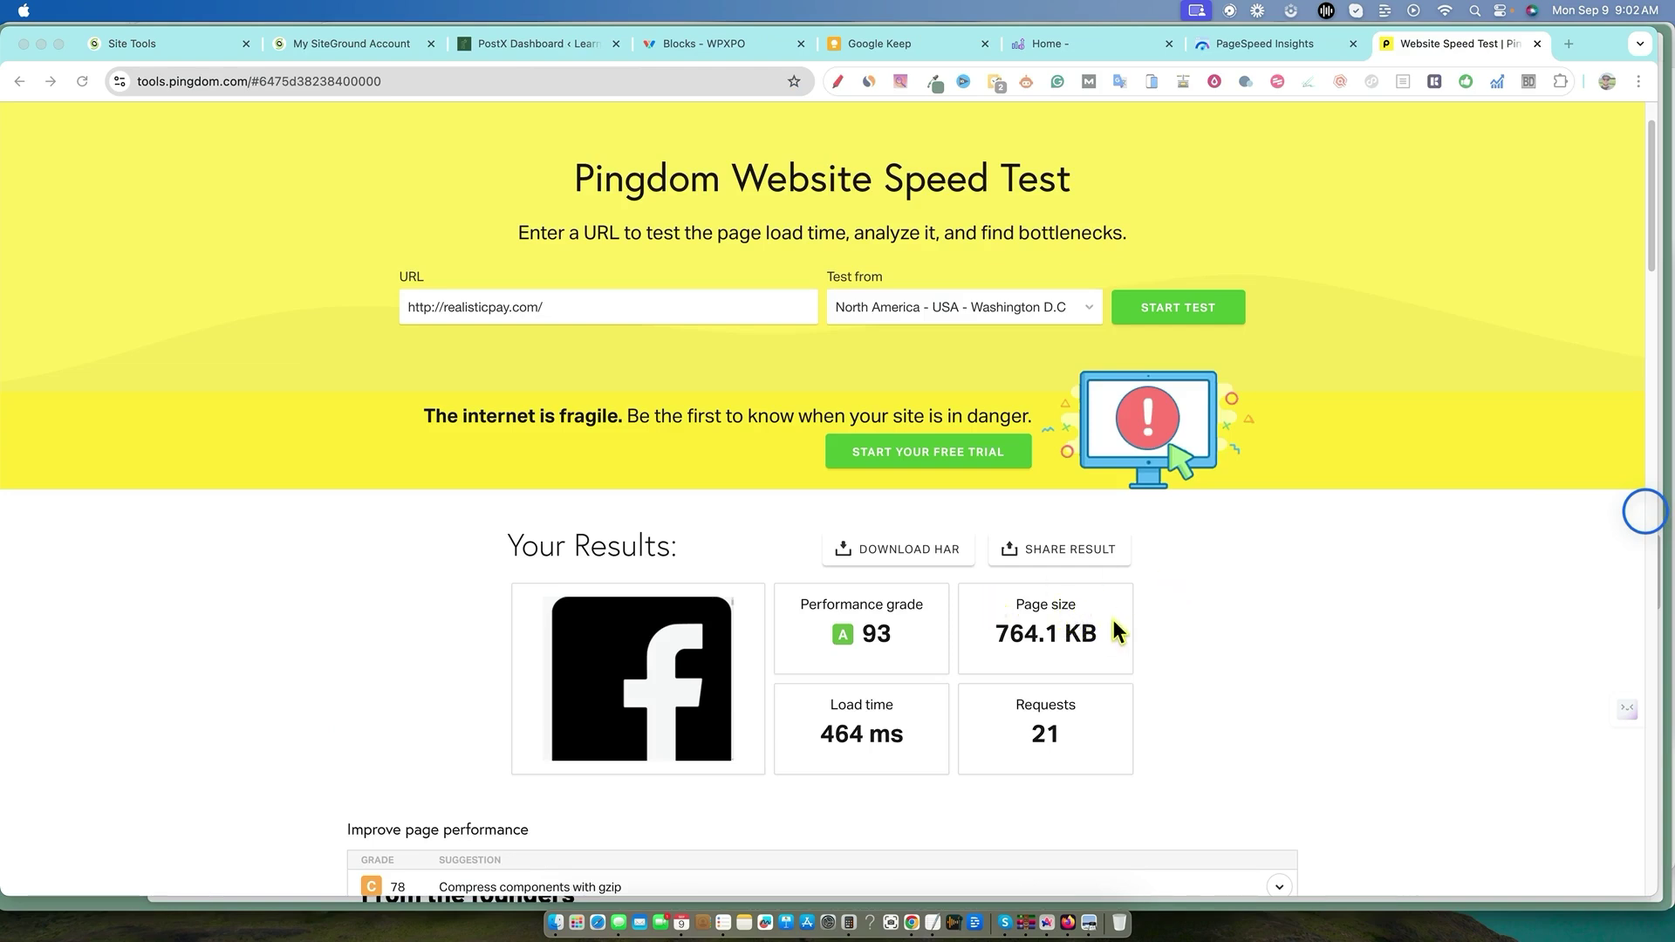
Focus the Chrome window to return to the RealisticPay WordPress Dashboard.
click(886, 623)
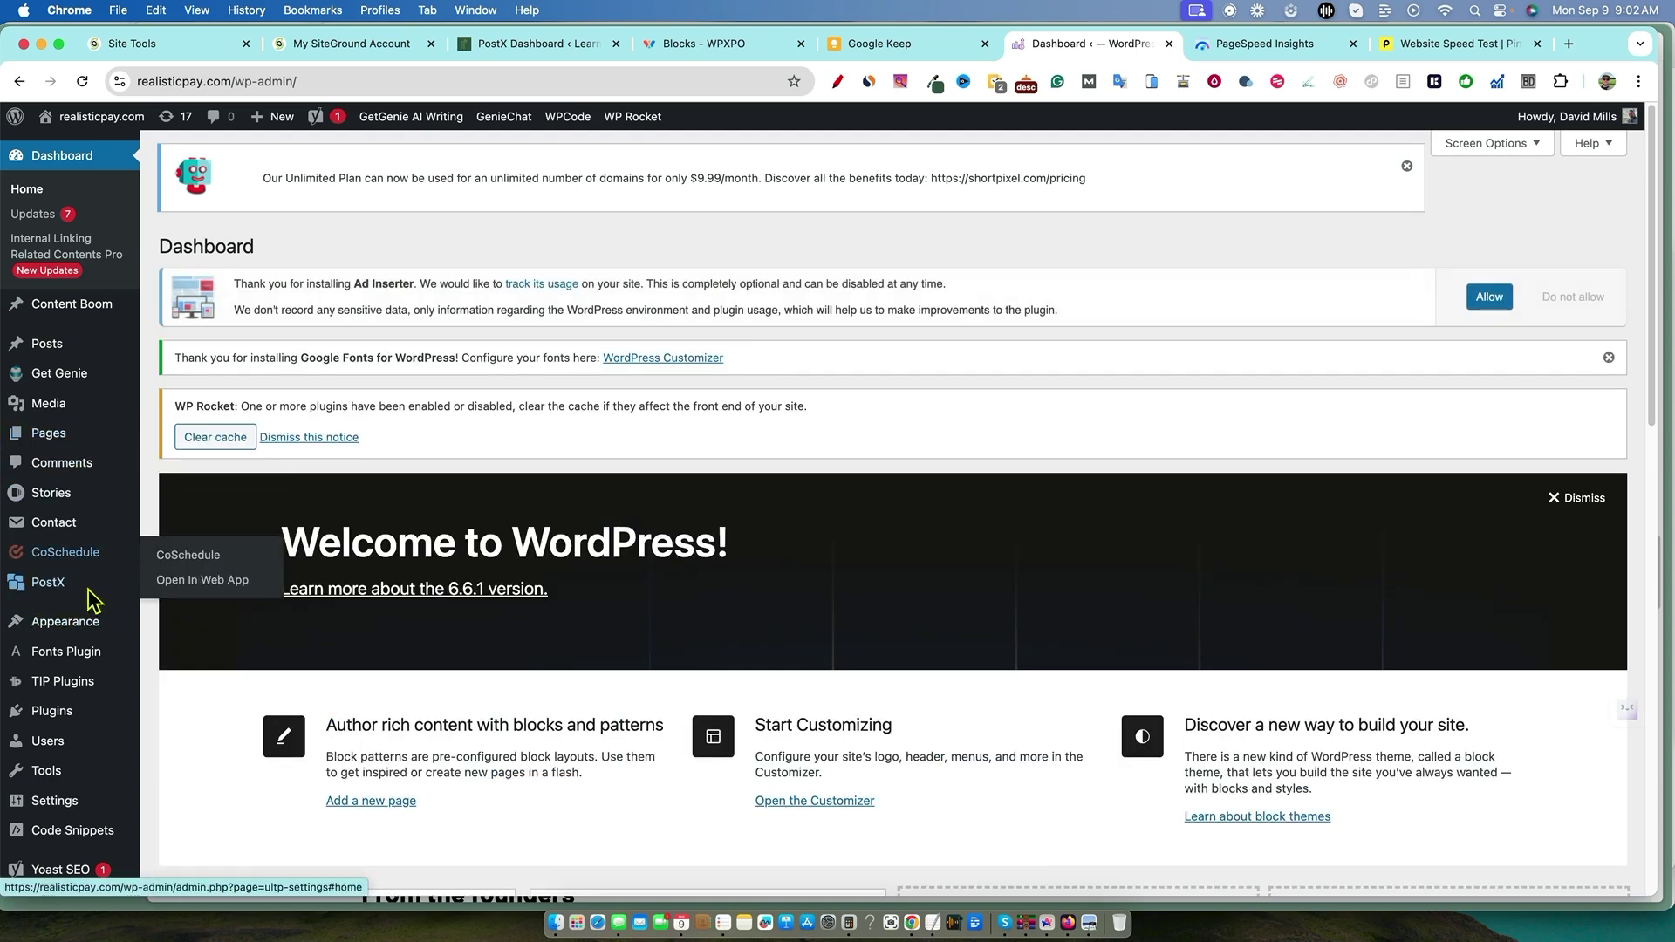
Go to the PostX Site Builder and show the Front Page templates section.
mouse_move(55, 596)
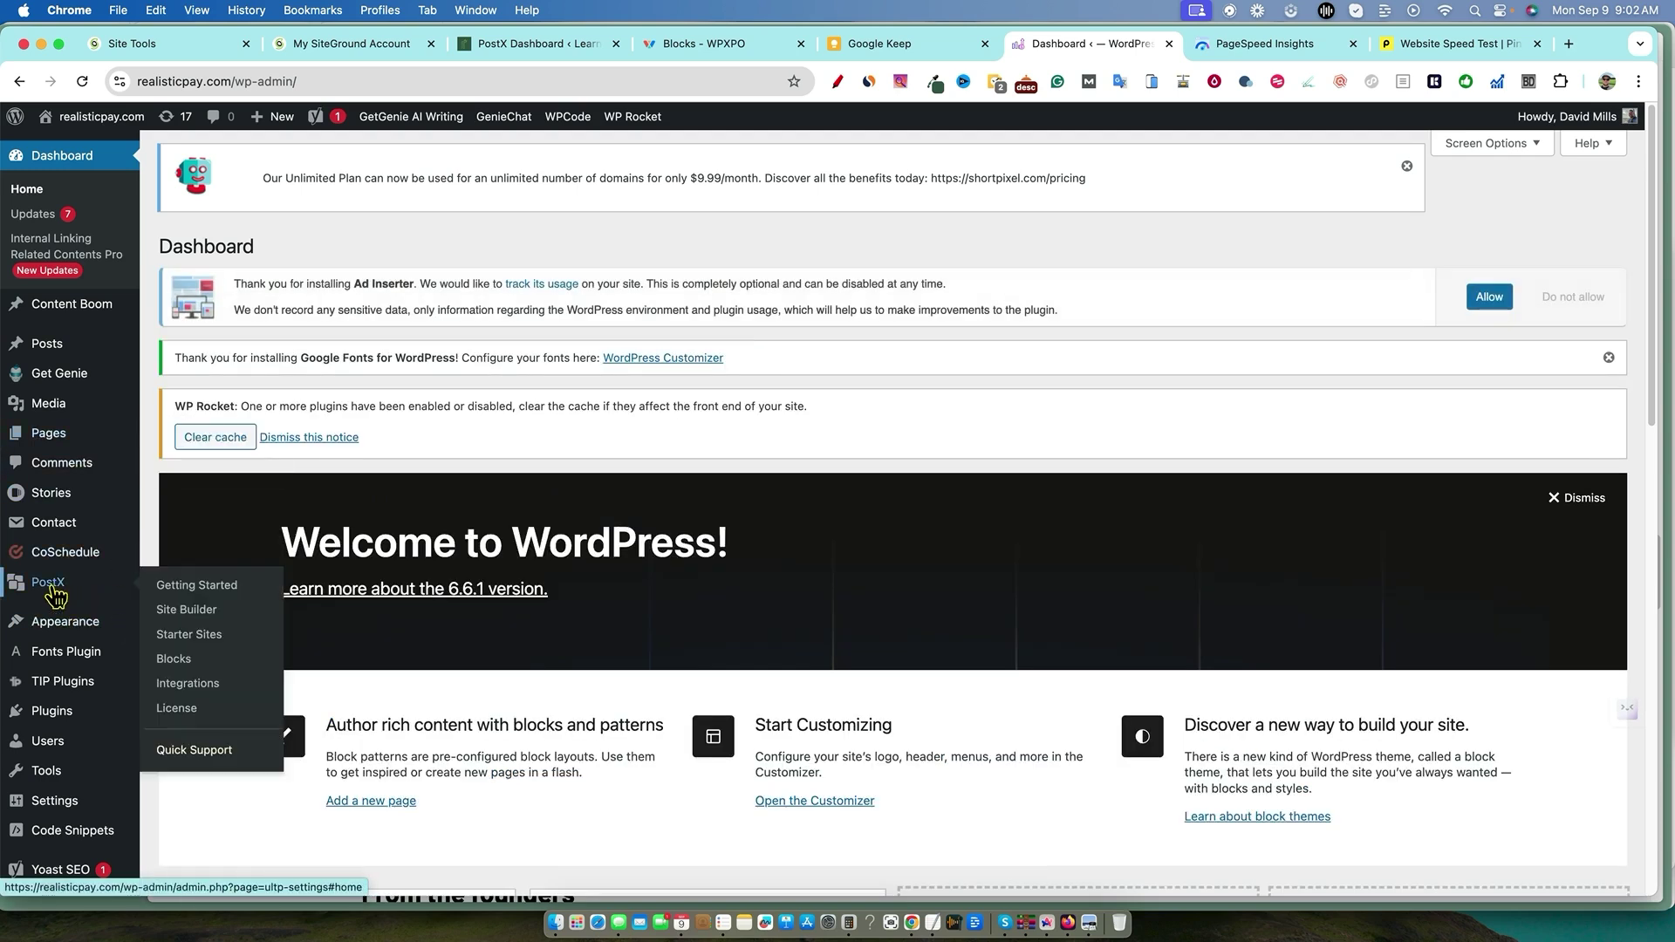
click(197, 611)
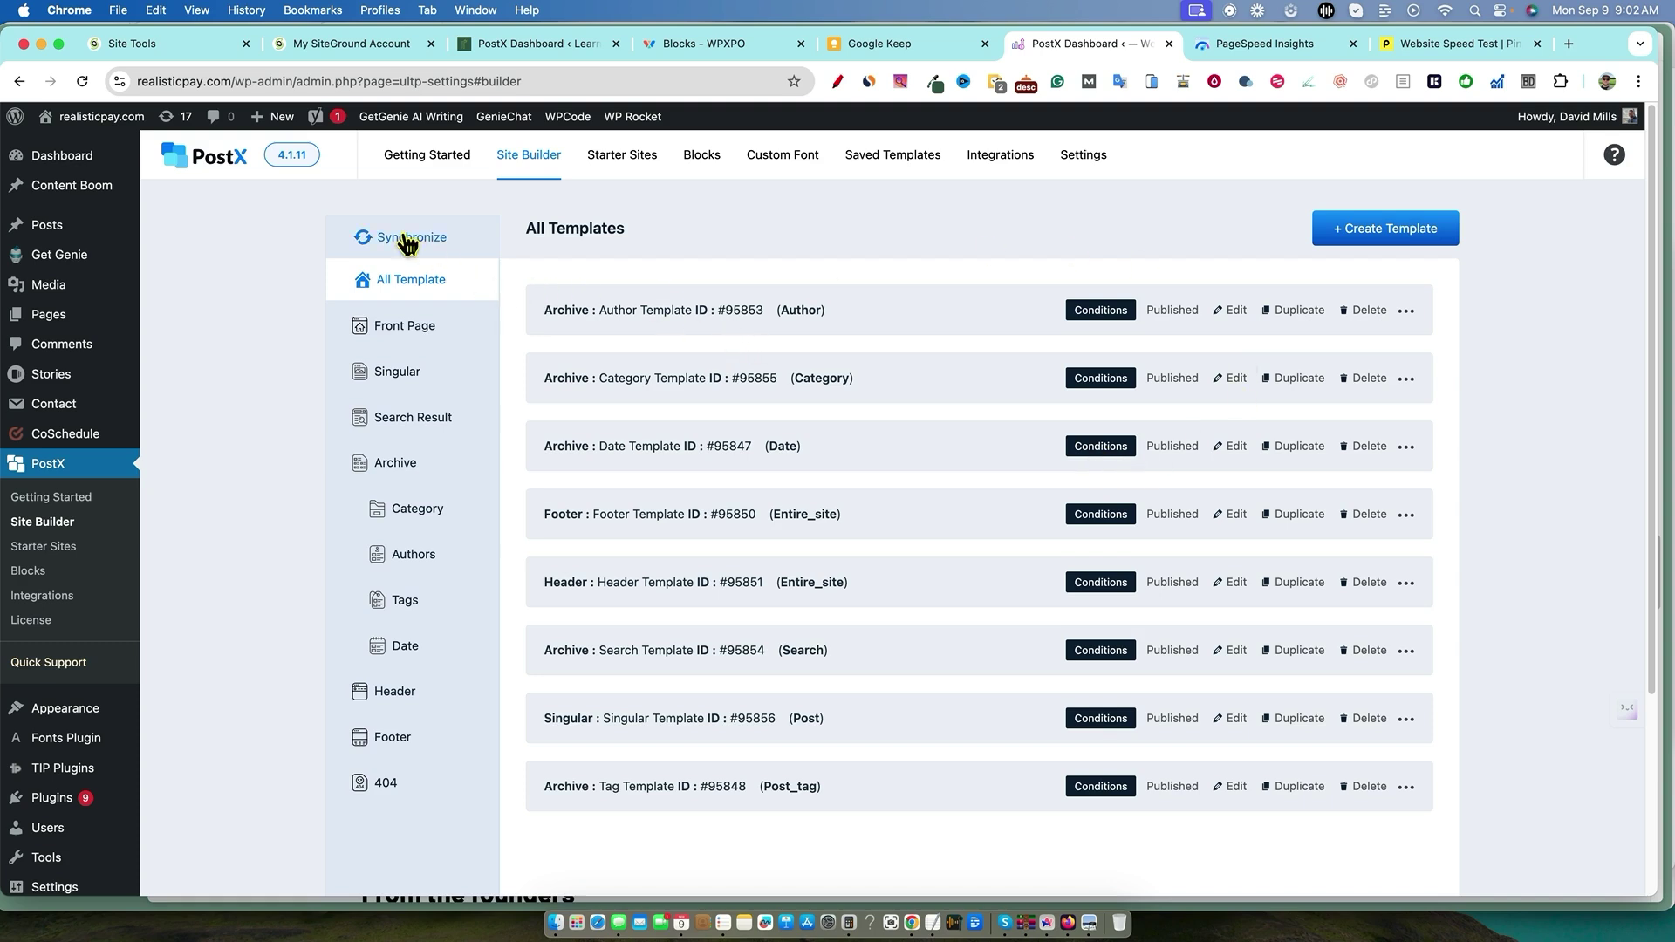
click(415, 328)
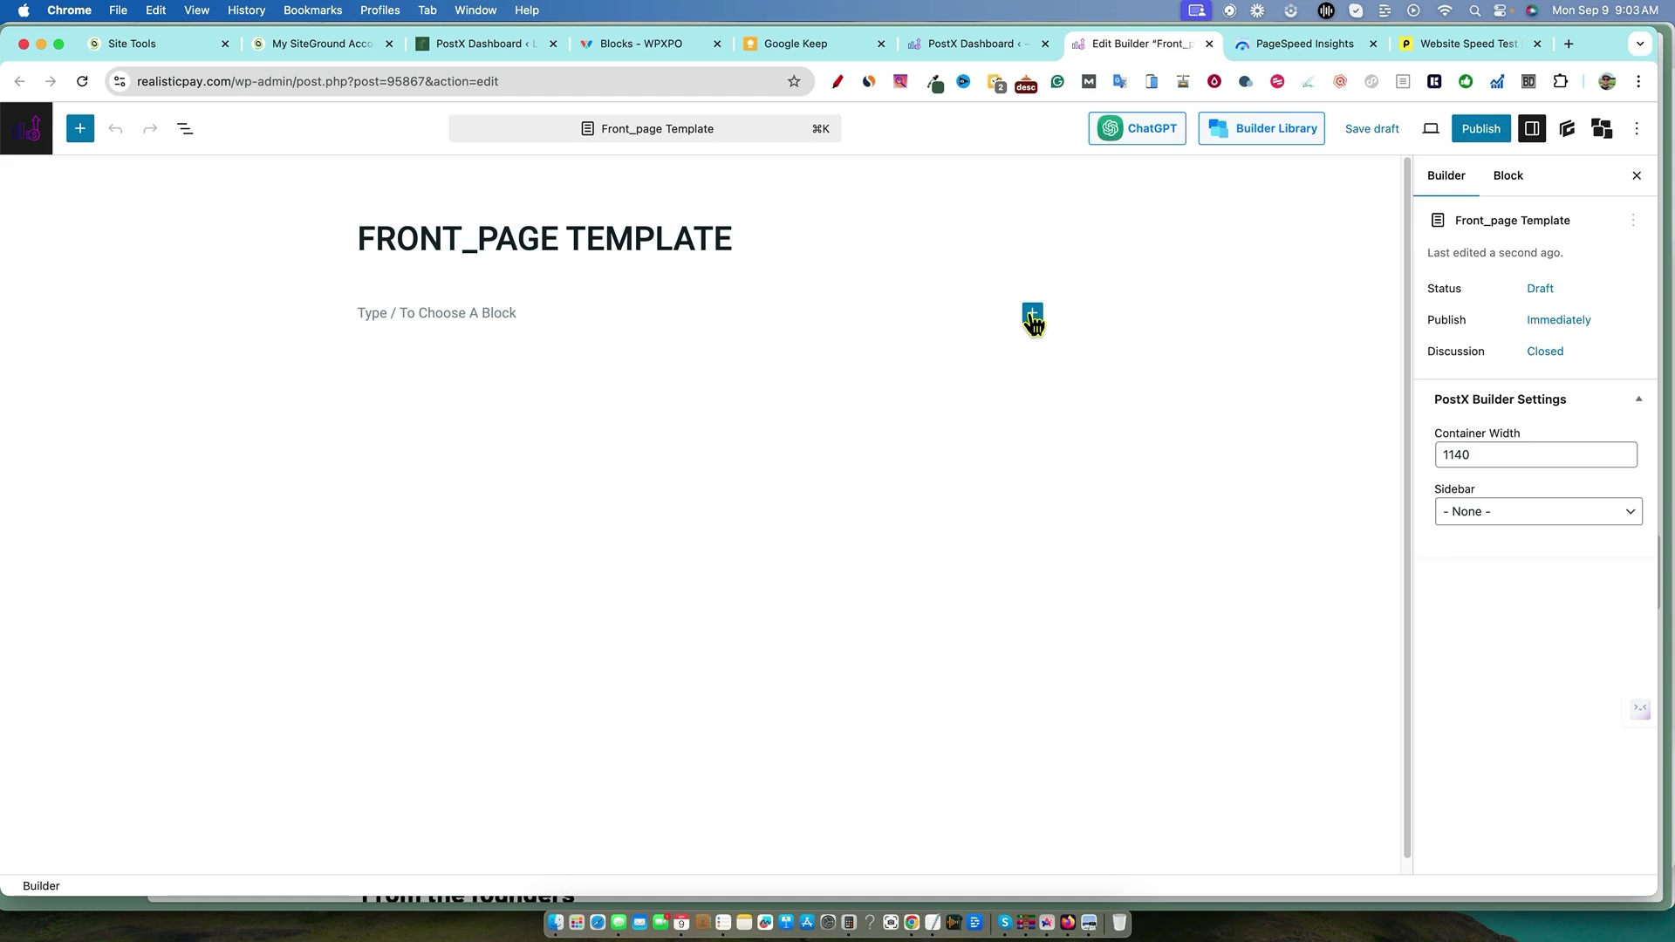
Browse the ready-made template library, then close it without importing a template.
click(1032, 320)
click(1277, 129)
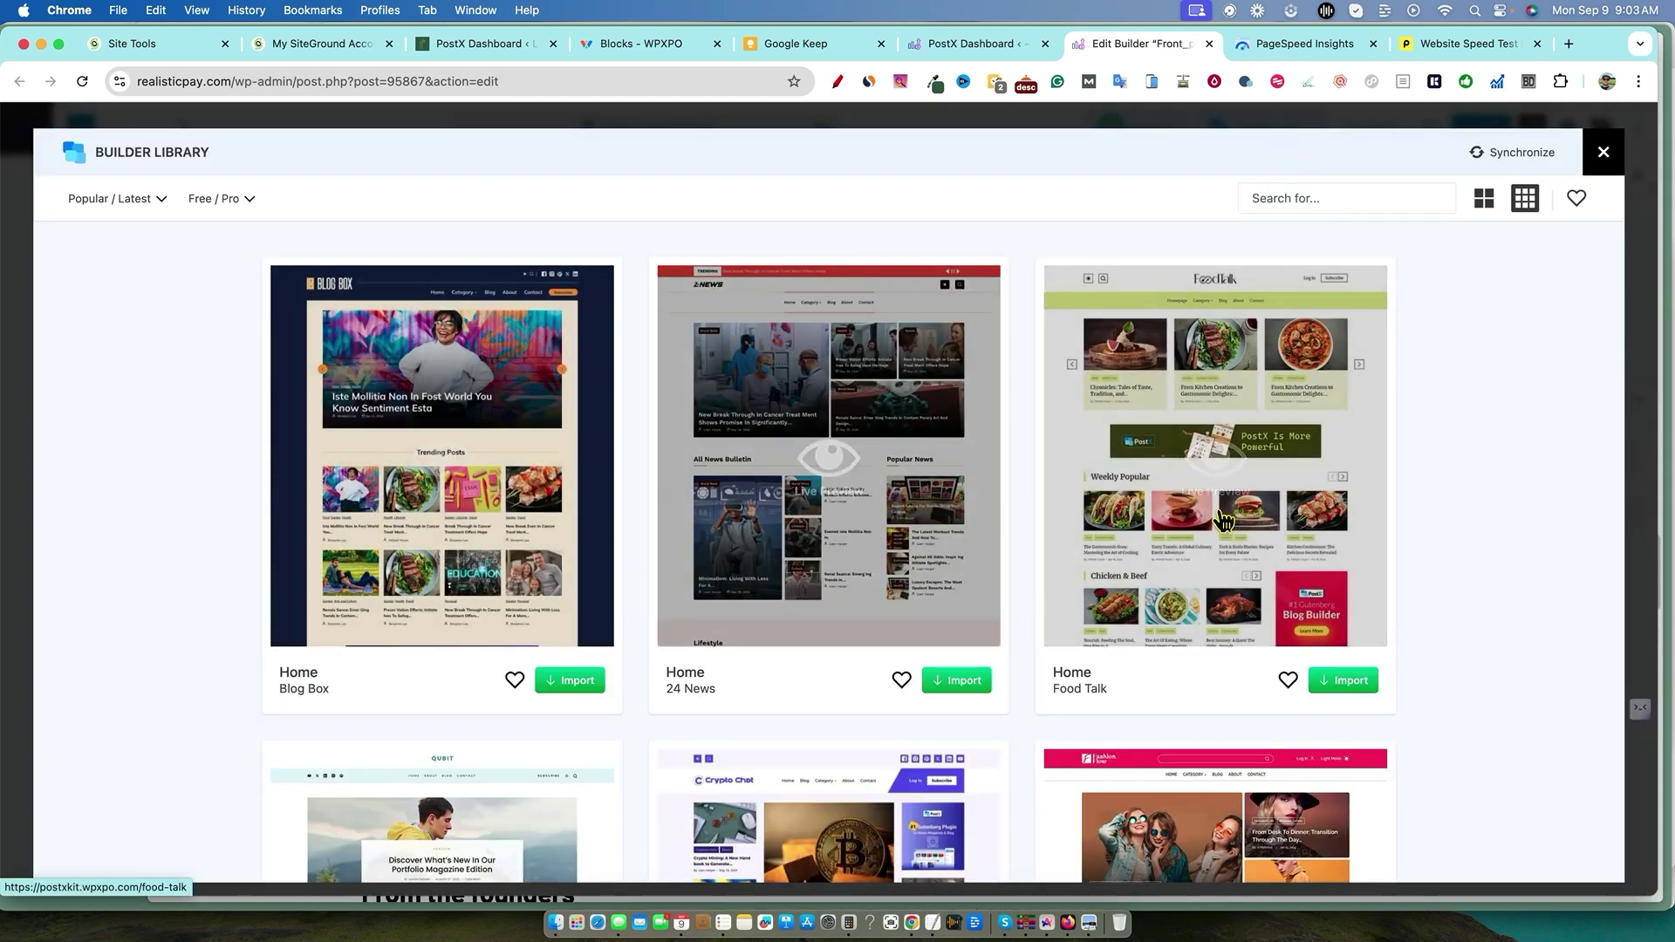
scroll(1391, 689, down, 15)
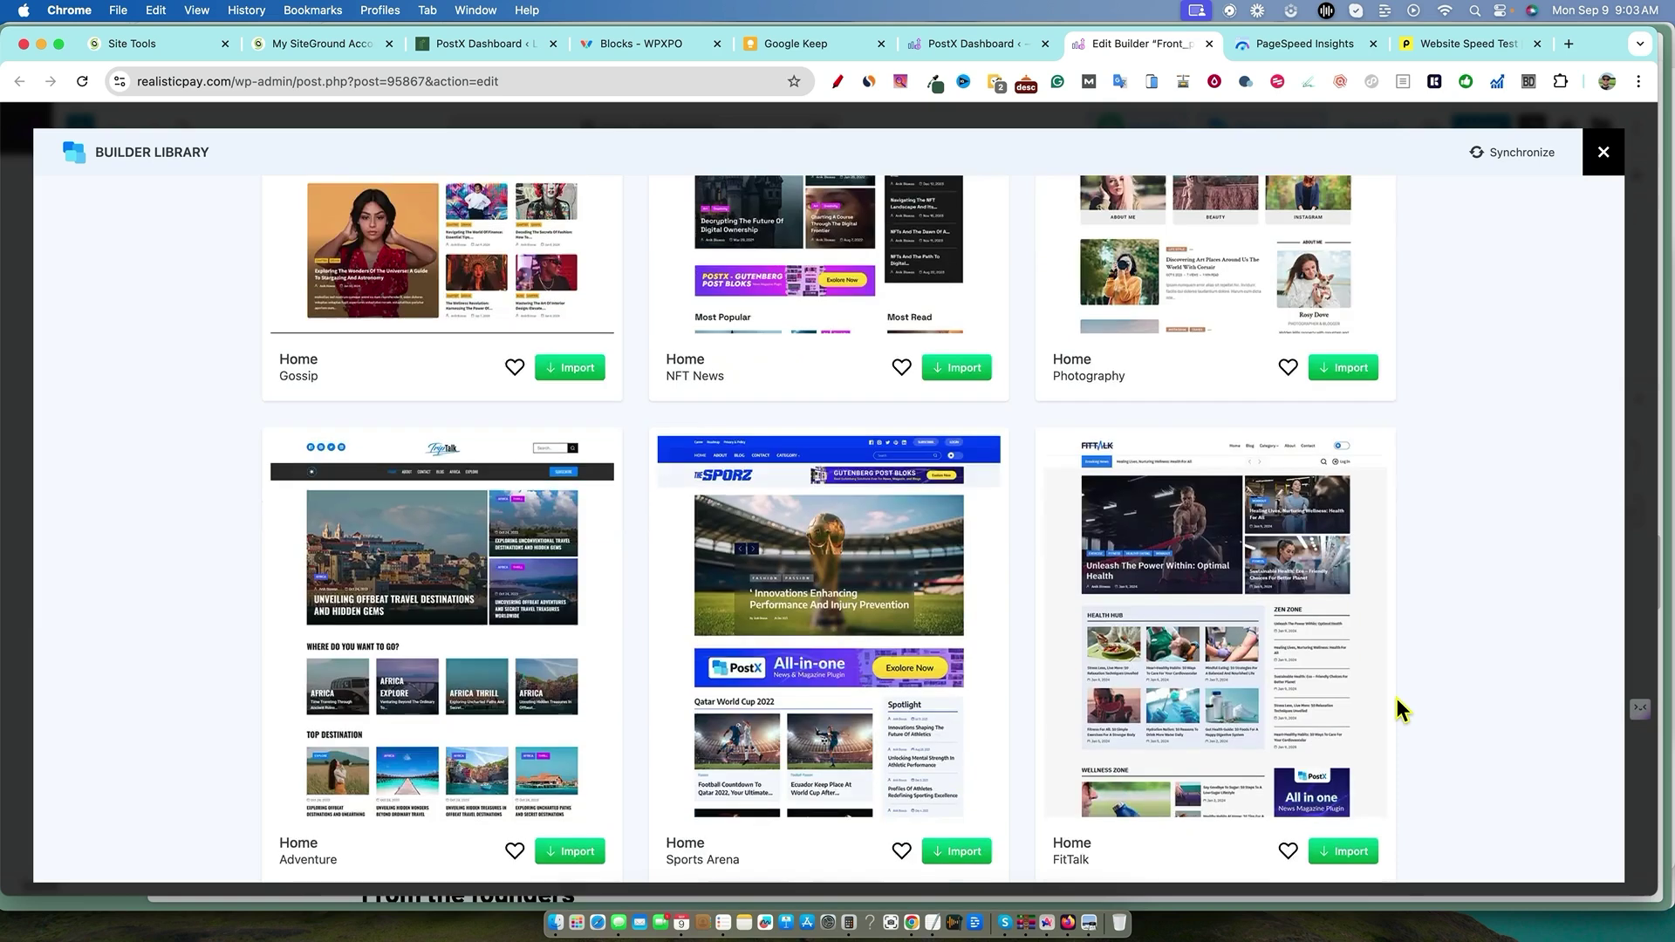
scroll(1396, 698, up, 15)
click(1603, 152)
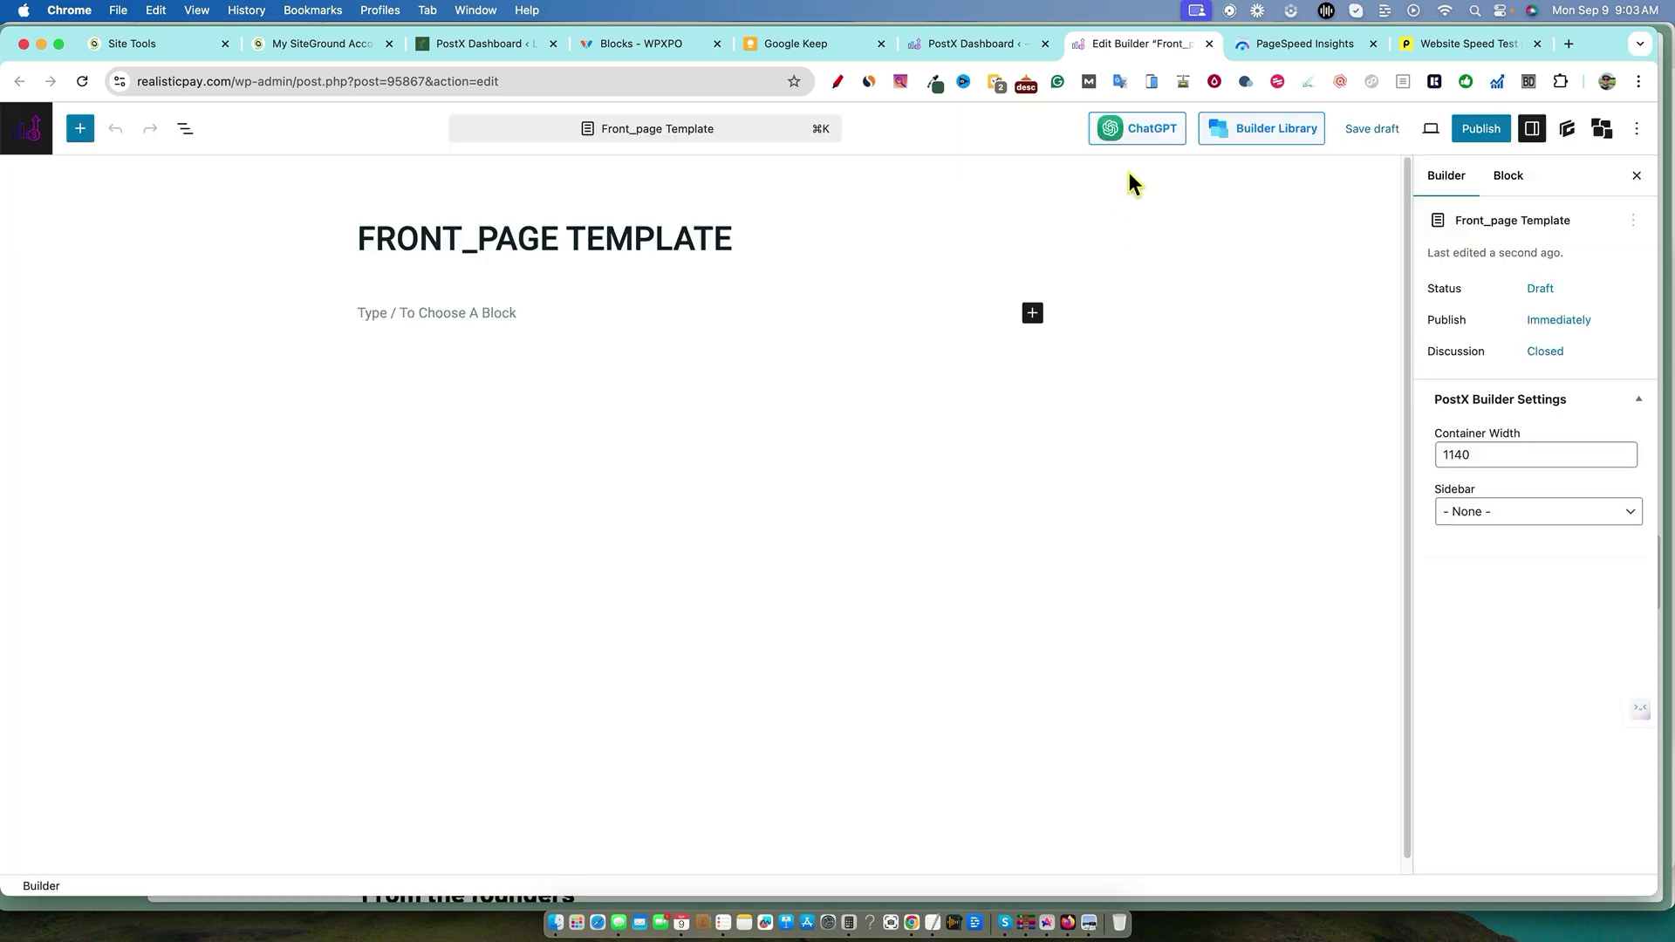
Dismiss the ChatGPT assistant unused and review the PostX style and colour settings panel.
click(1143, 134)
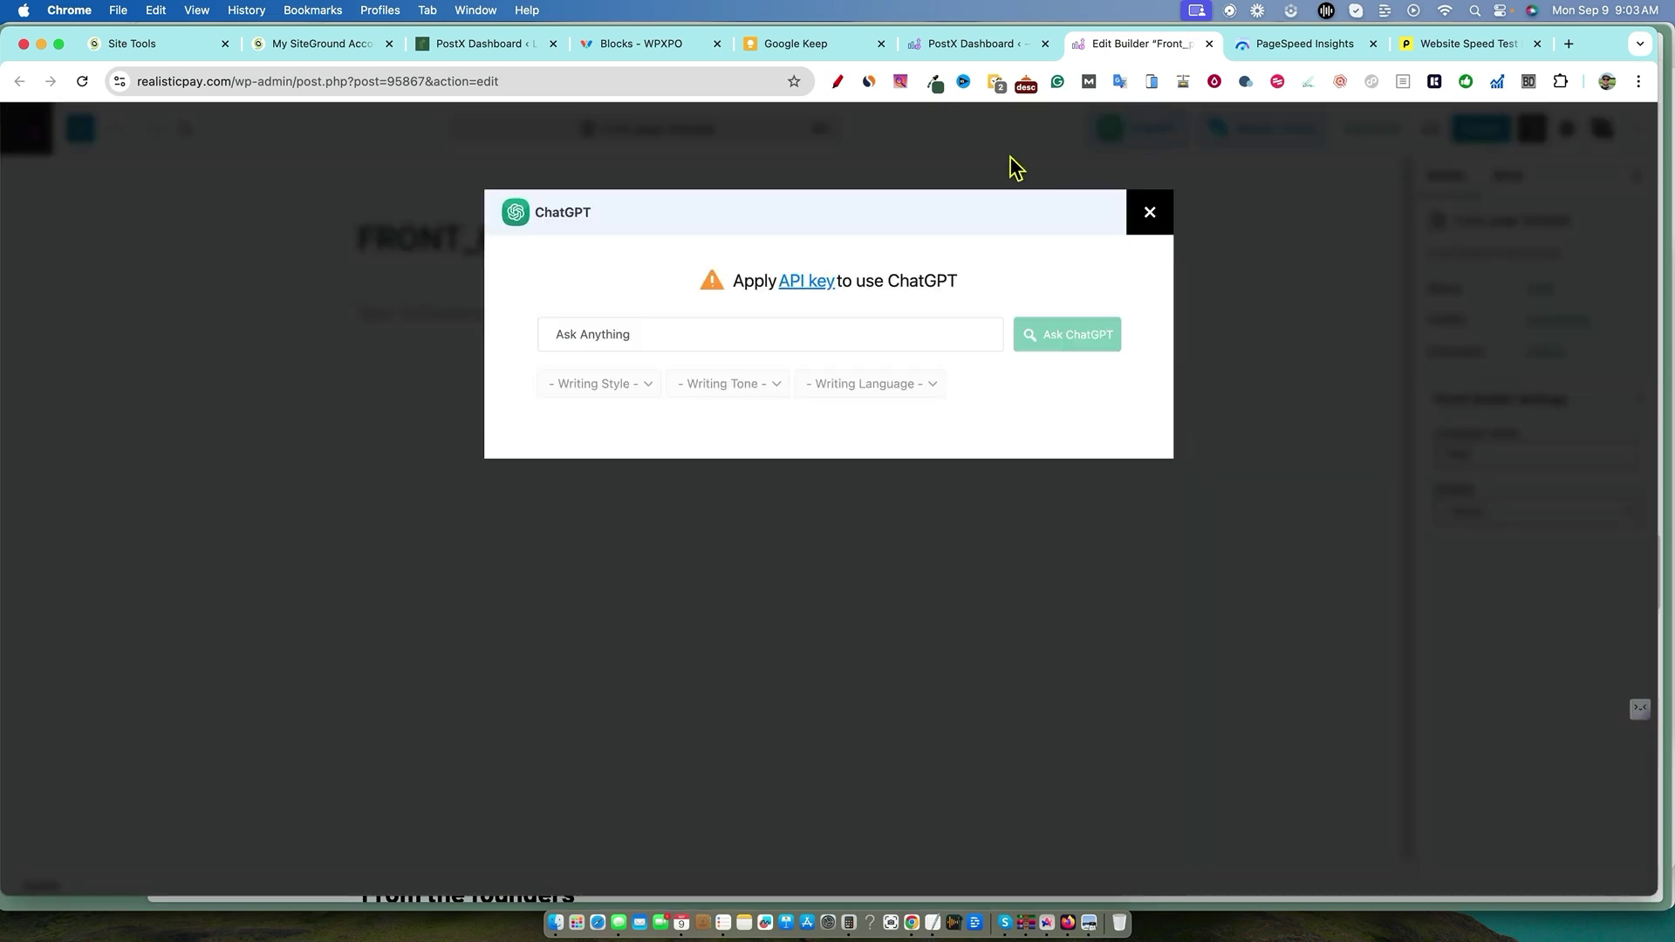
click(1150, 213)
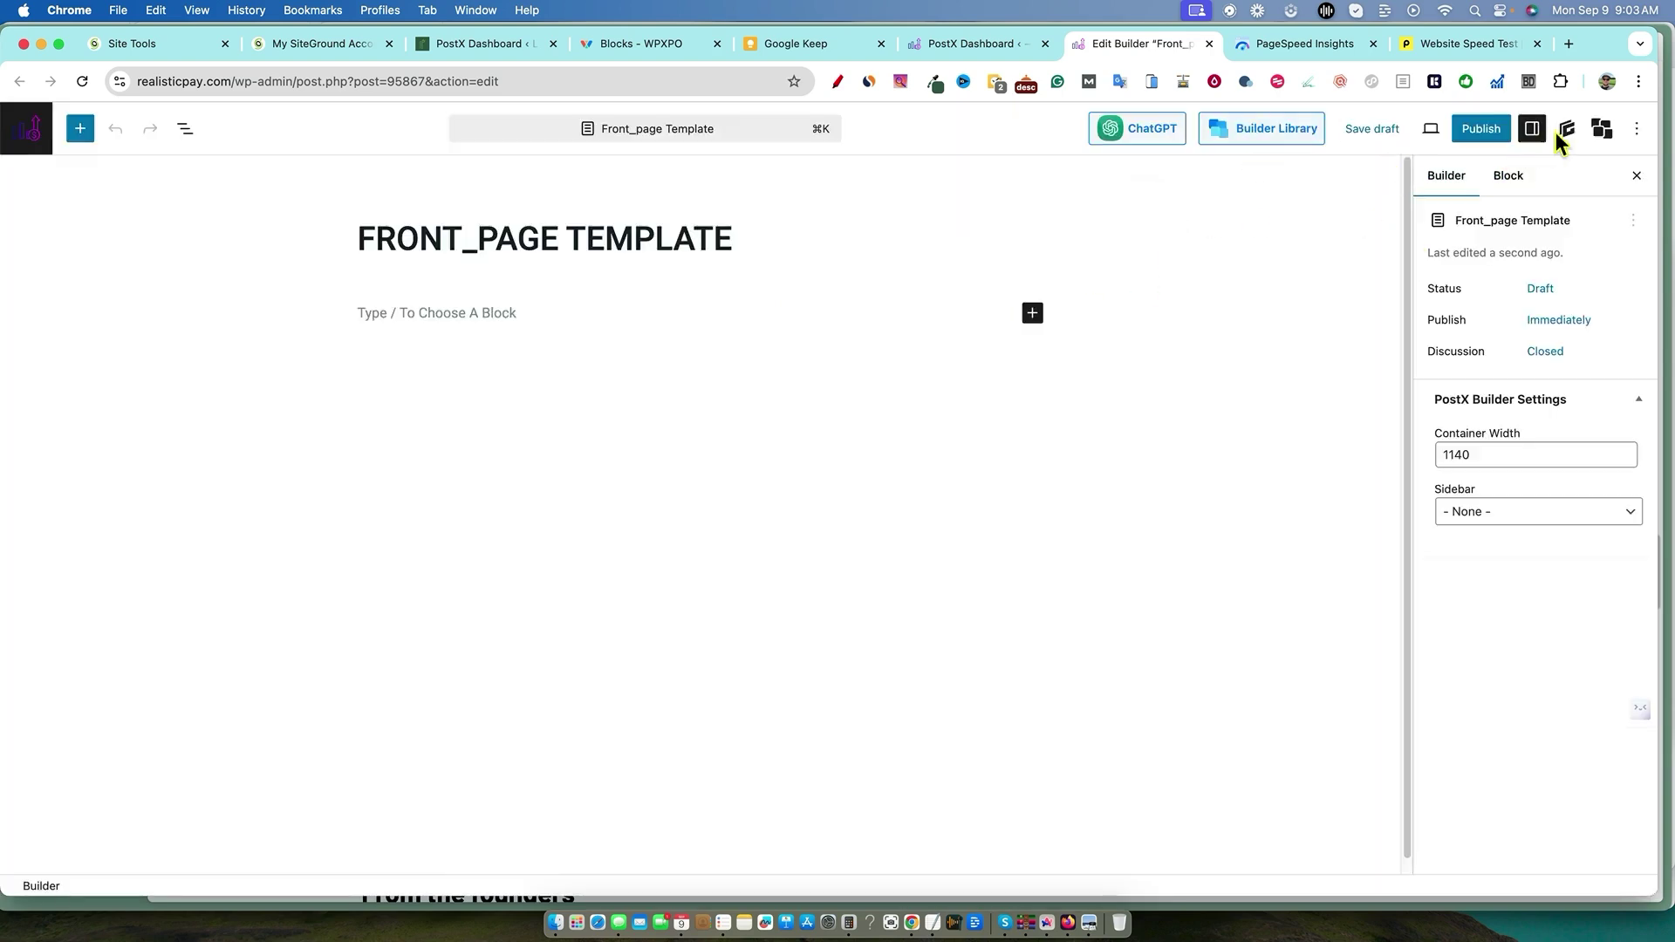
click(1608, 138)
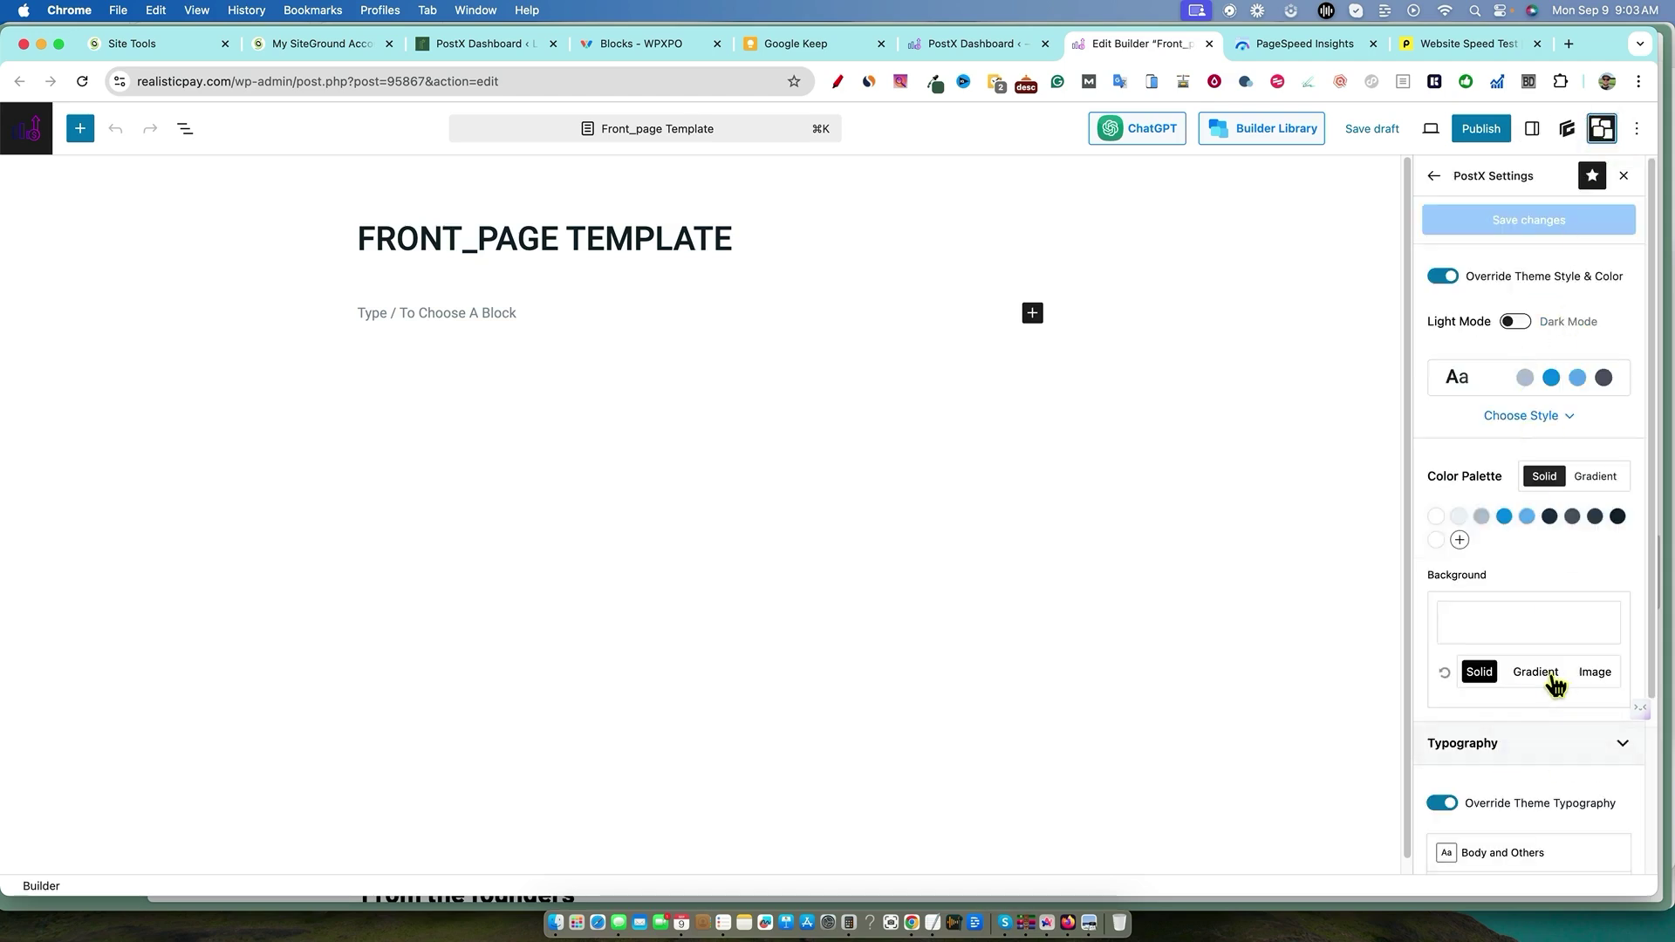
scroll(1501, 532, down, 1)
scroll(1501, 532, down, 5)
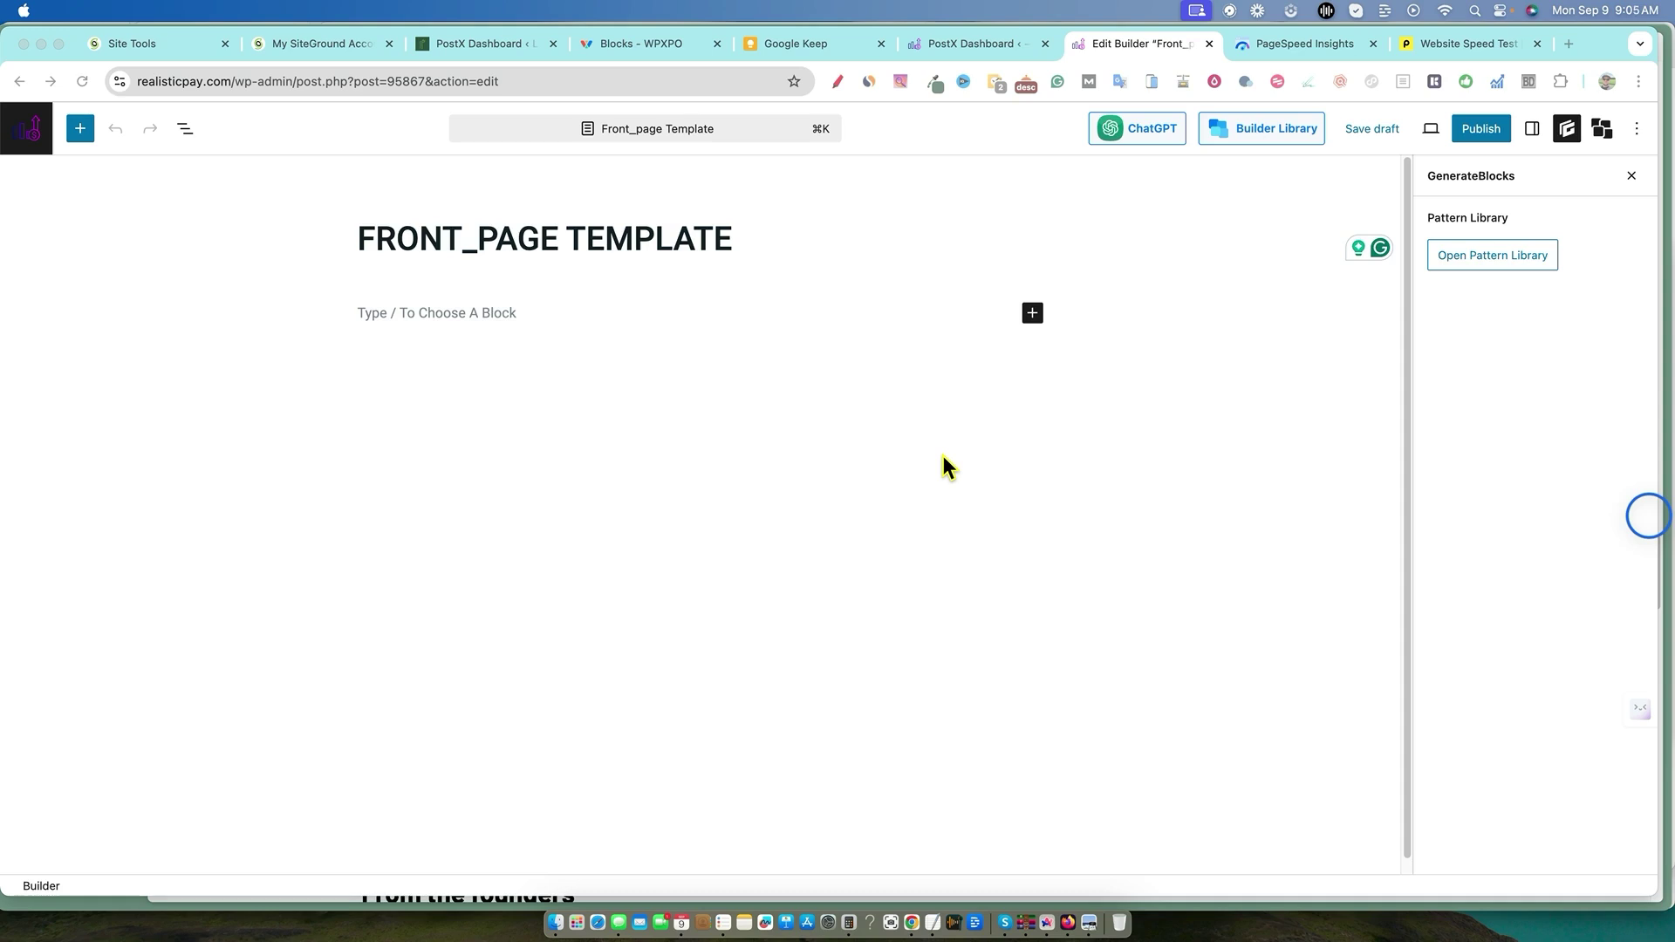
Insert a Post Category block under the Front_page Template title.
click(1031, 312)
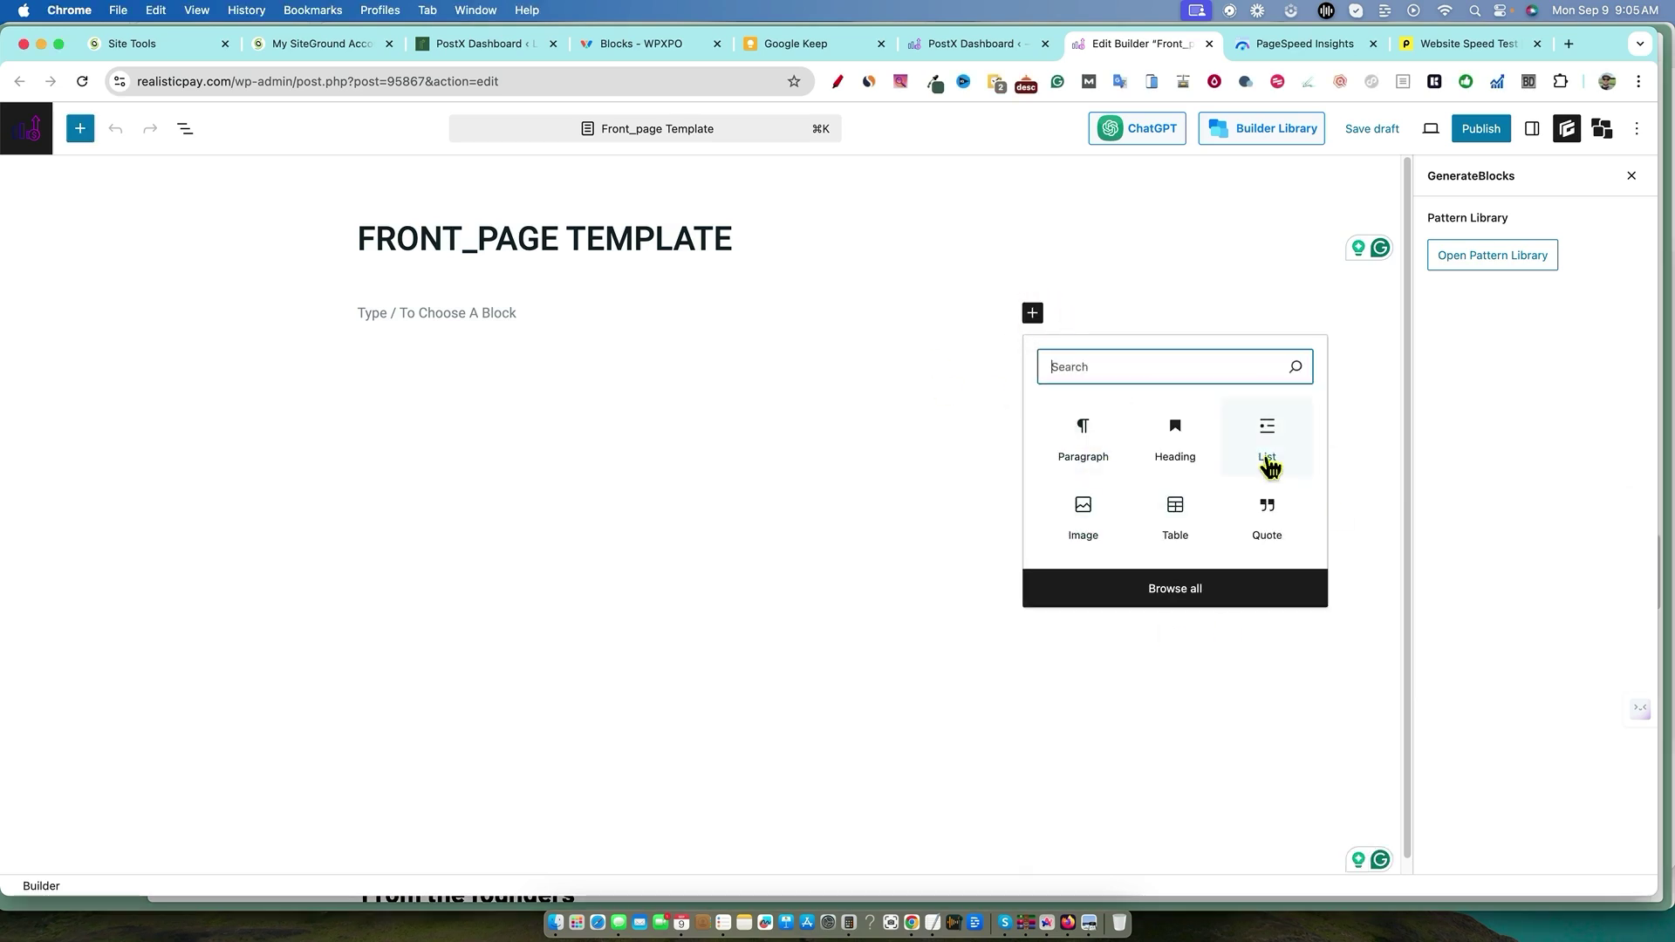
click(1203, 598)
mouse_move(170, 390)
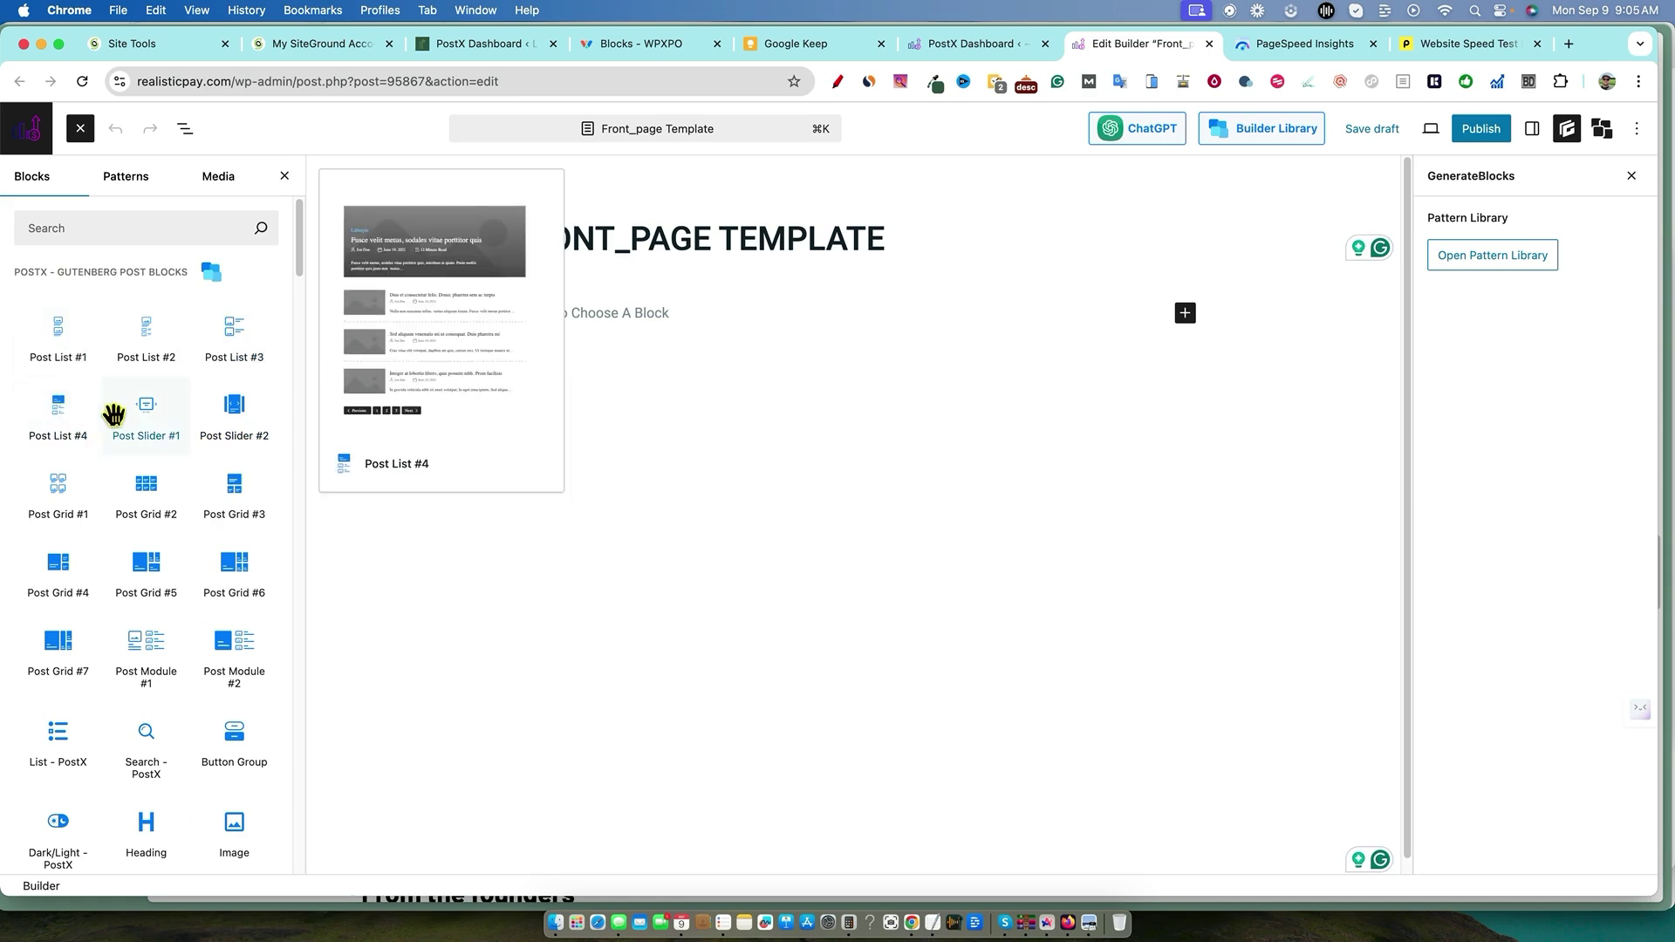
scroll(150, 659, down, 5)
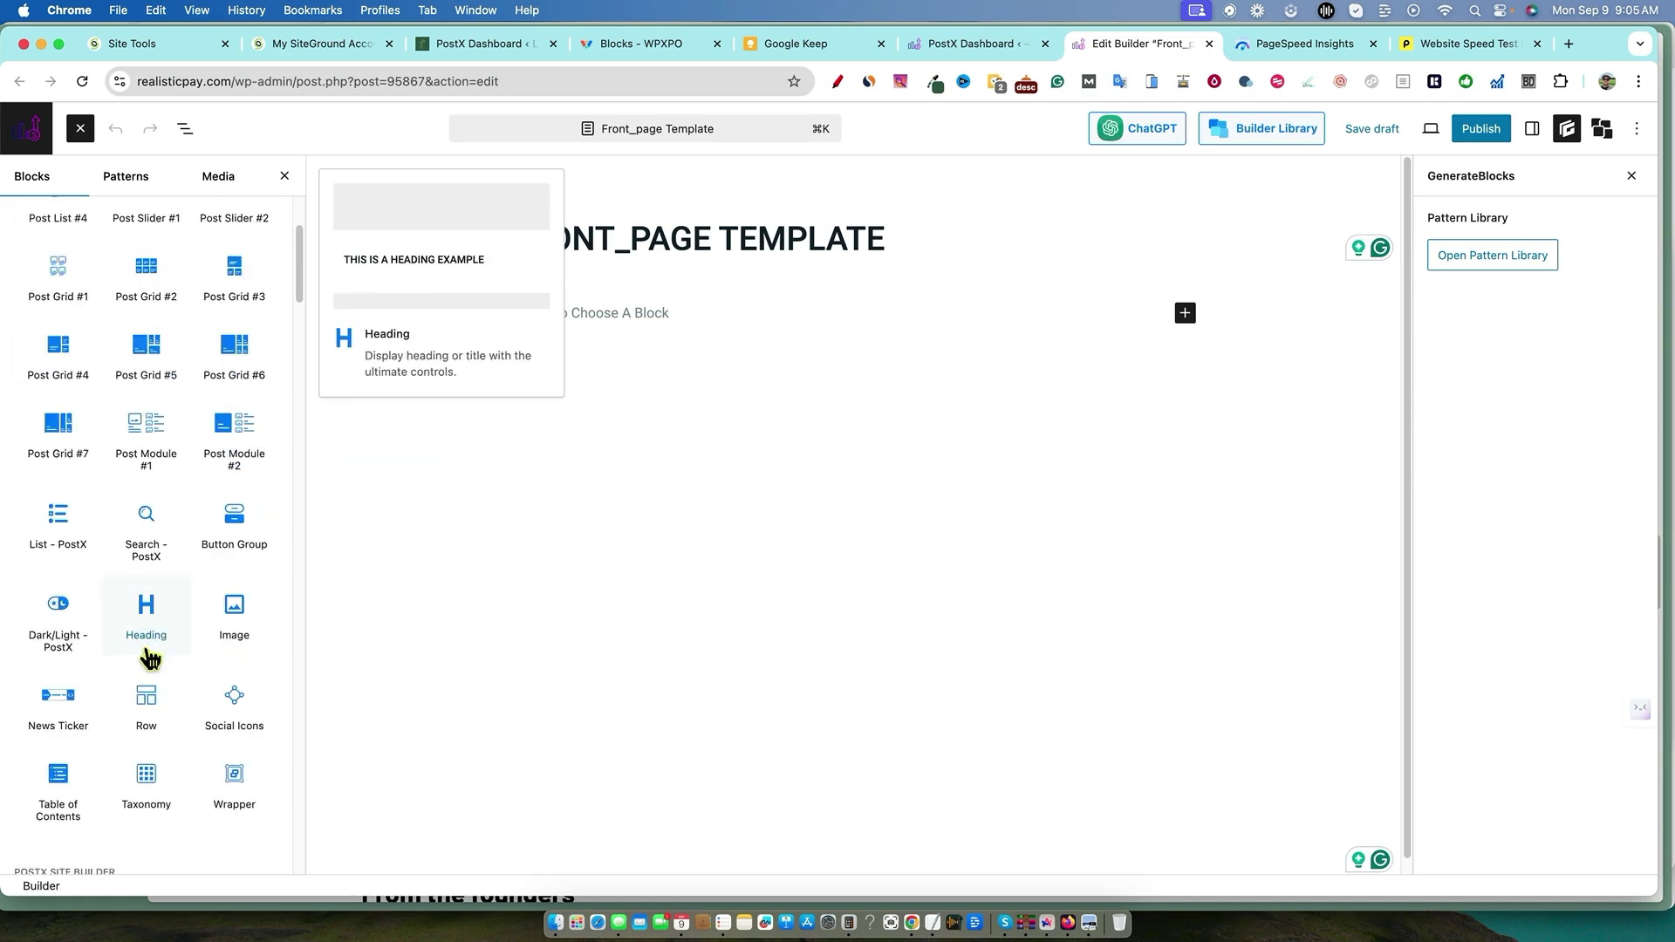
scroll(151, 658, down, 10)
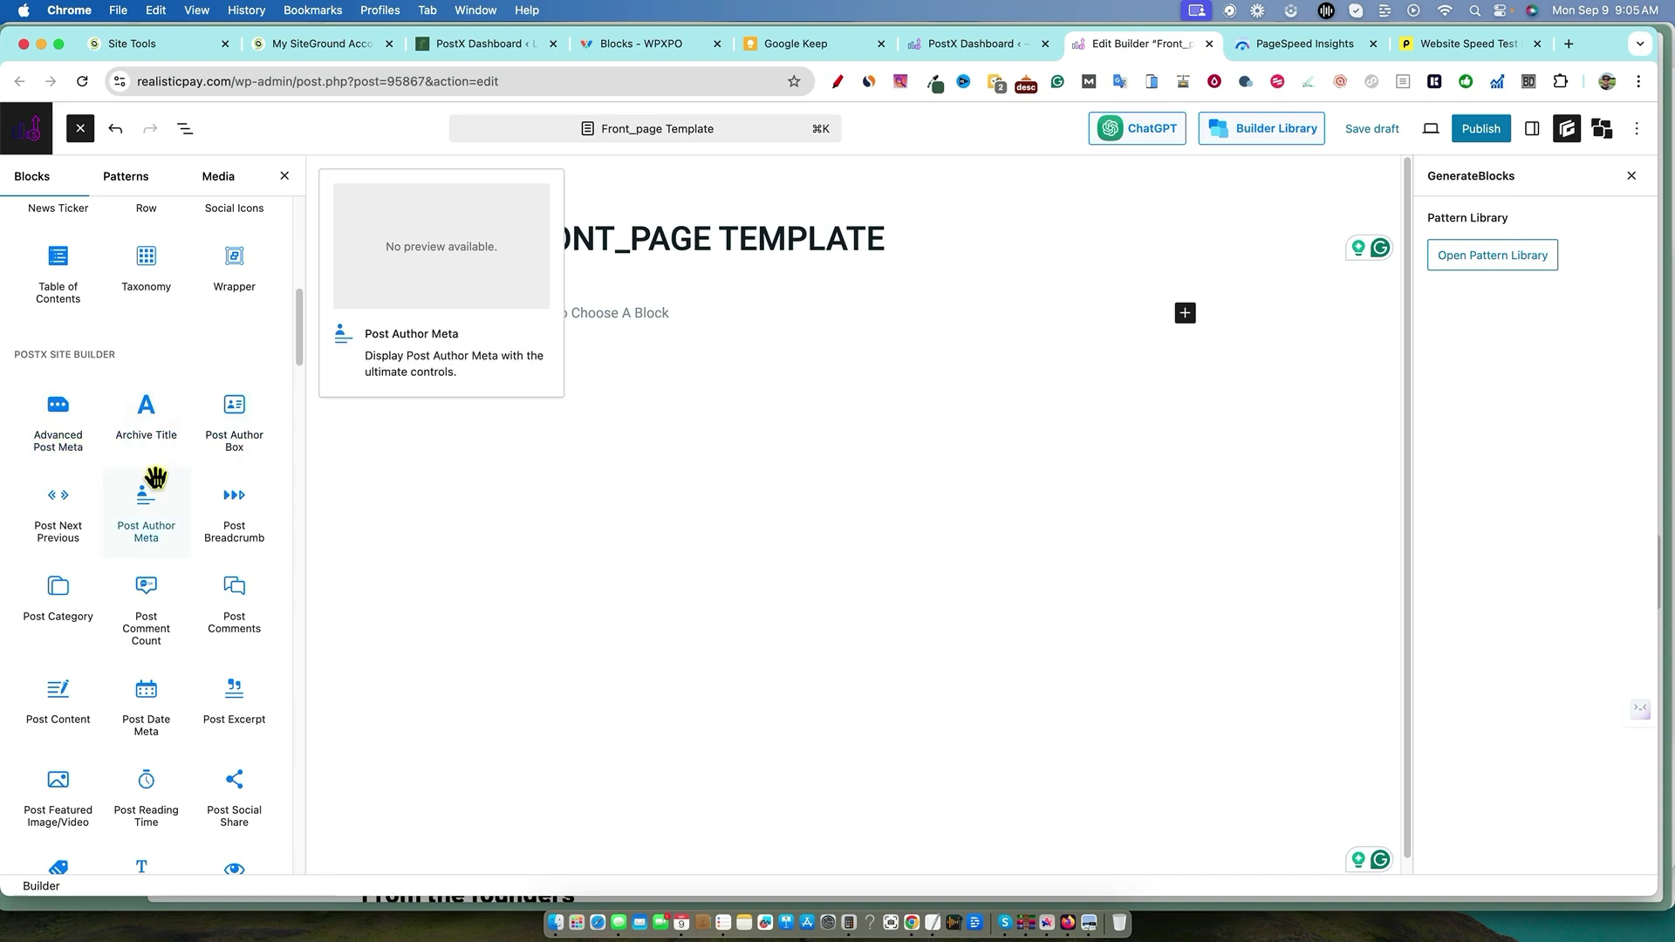
click(56, 585)
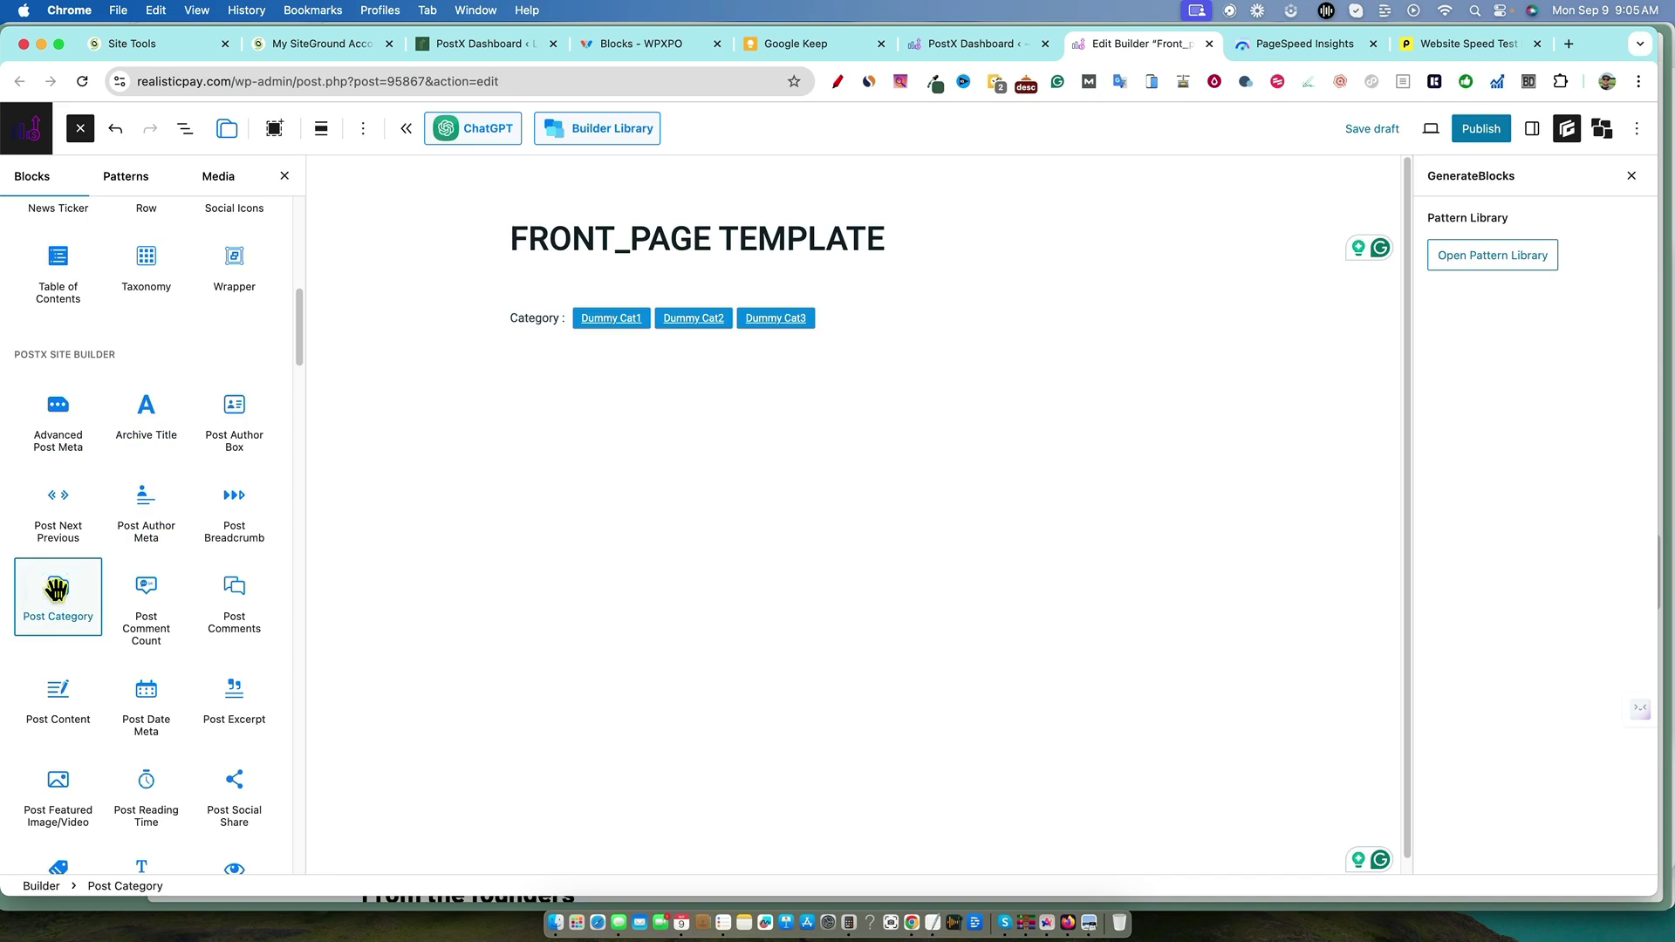
click(894, 319)
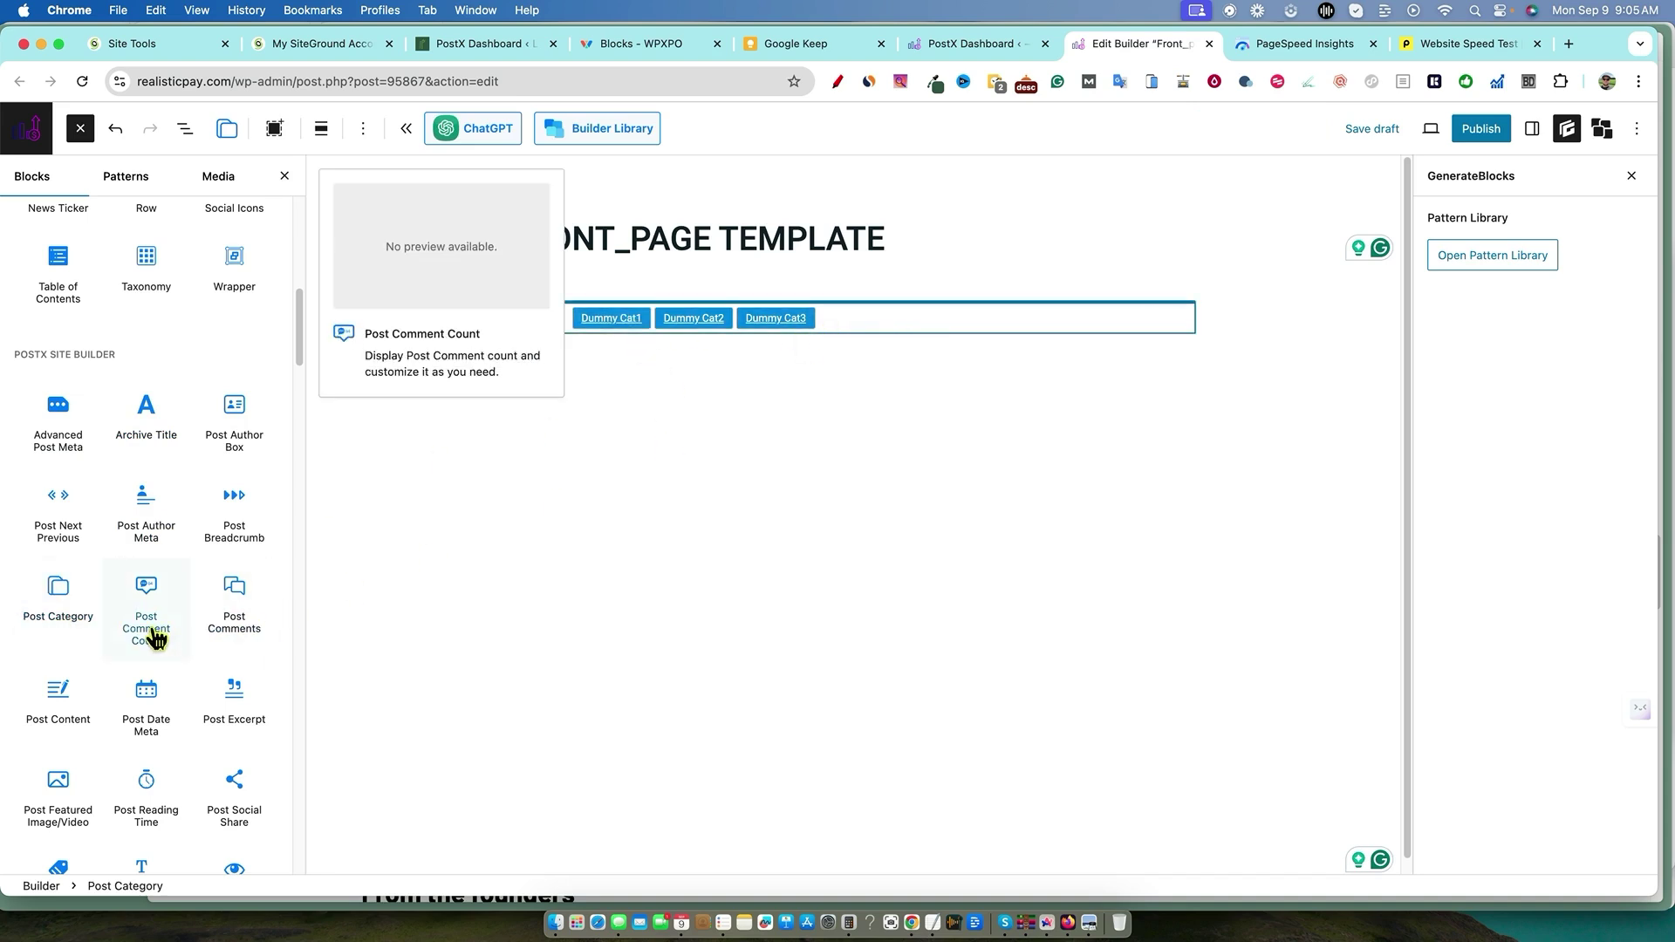
Add a Post List #2 block of recent posts below the categories and review it.
click(1030, 371)
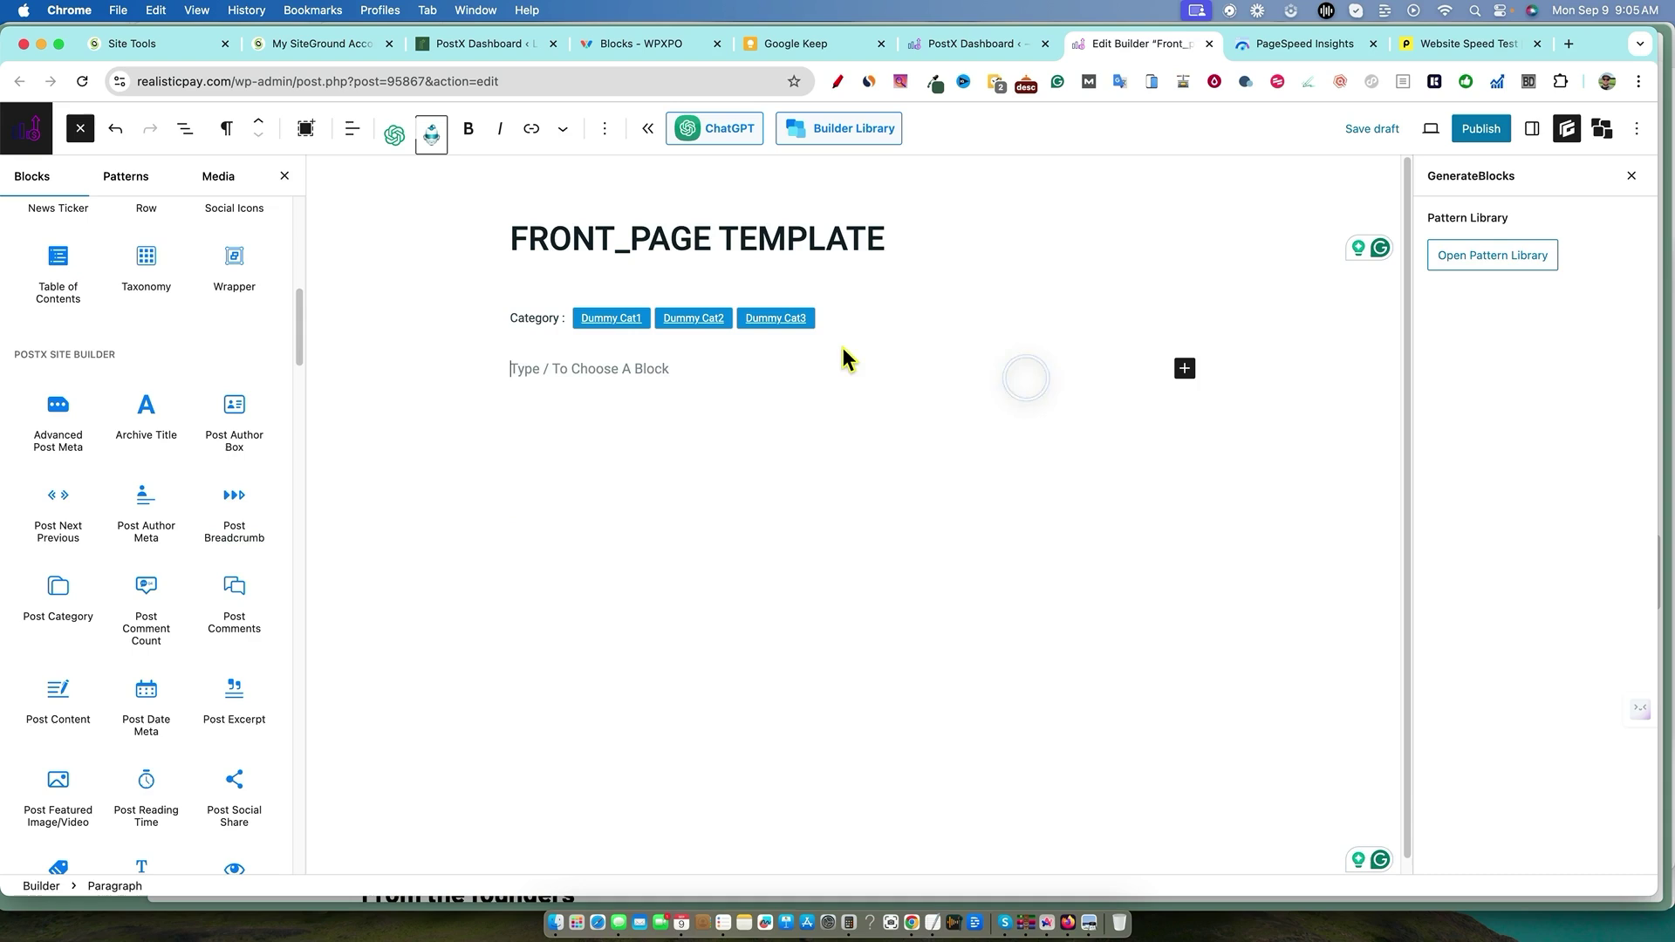
click(1185, 369)
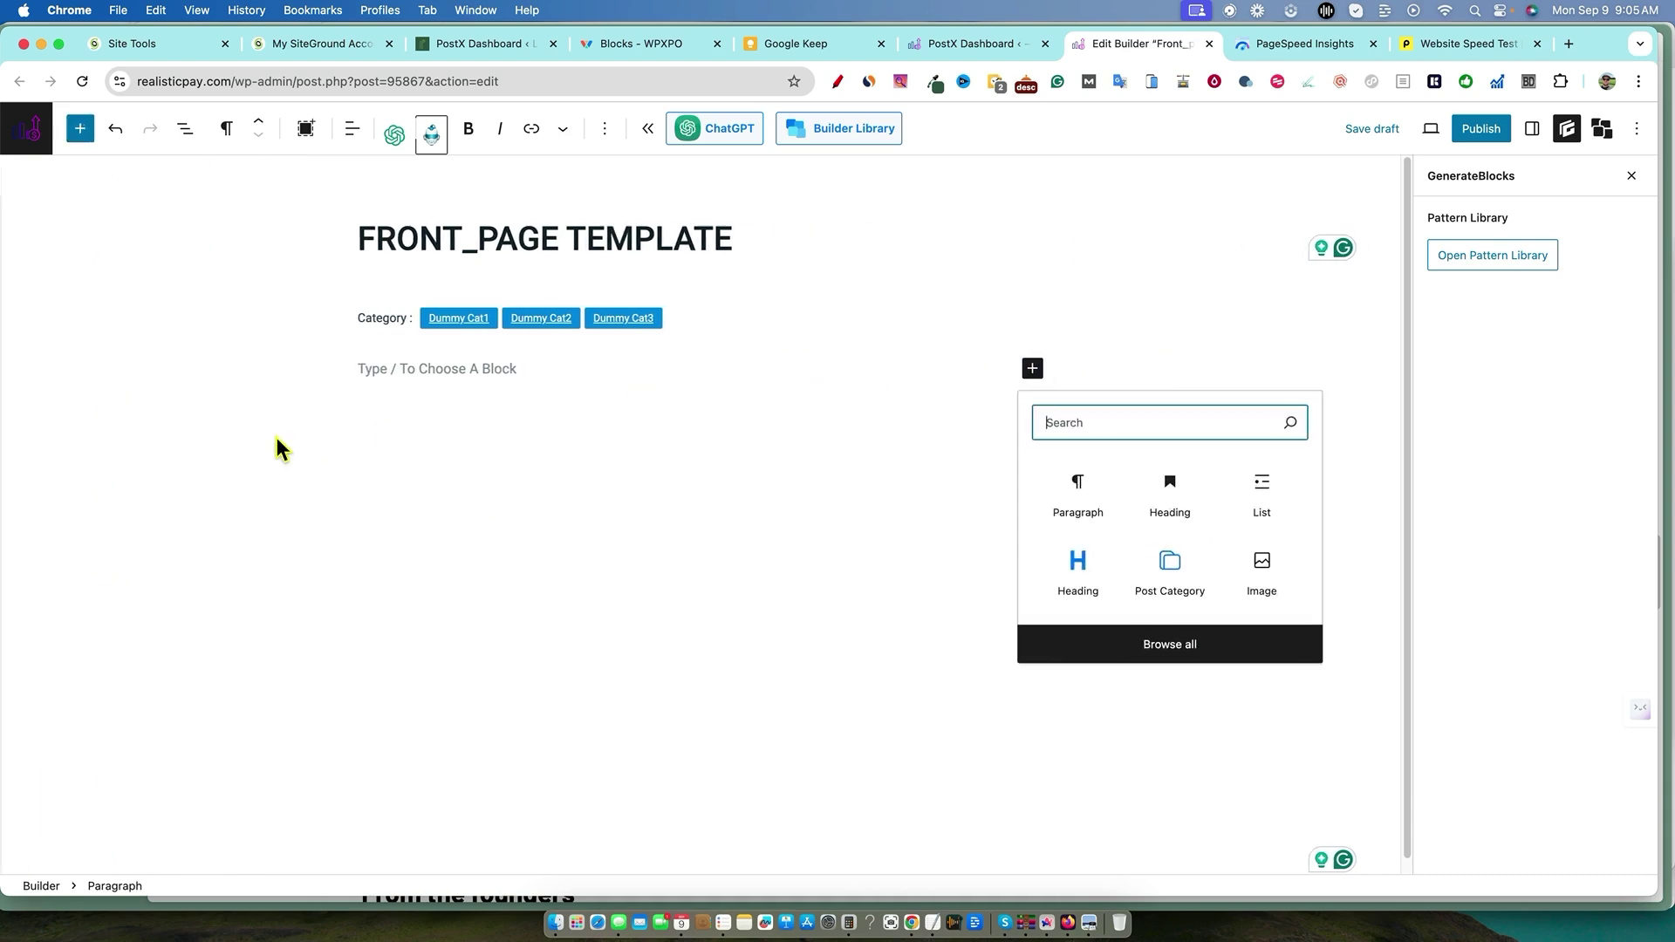
click(1163, 647)
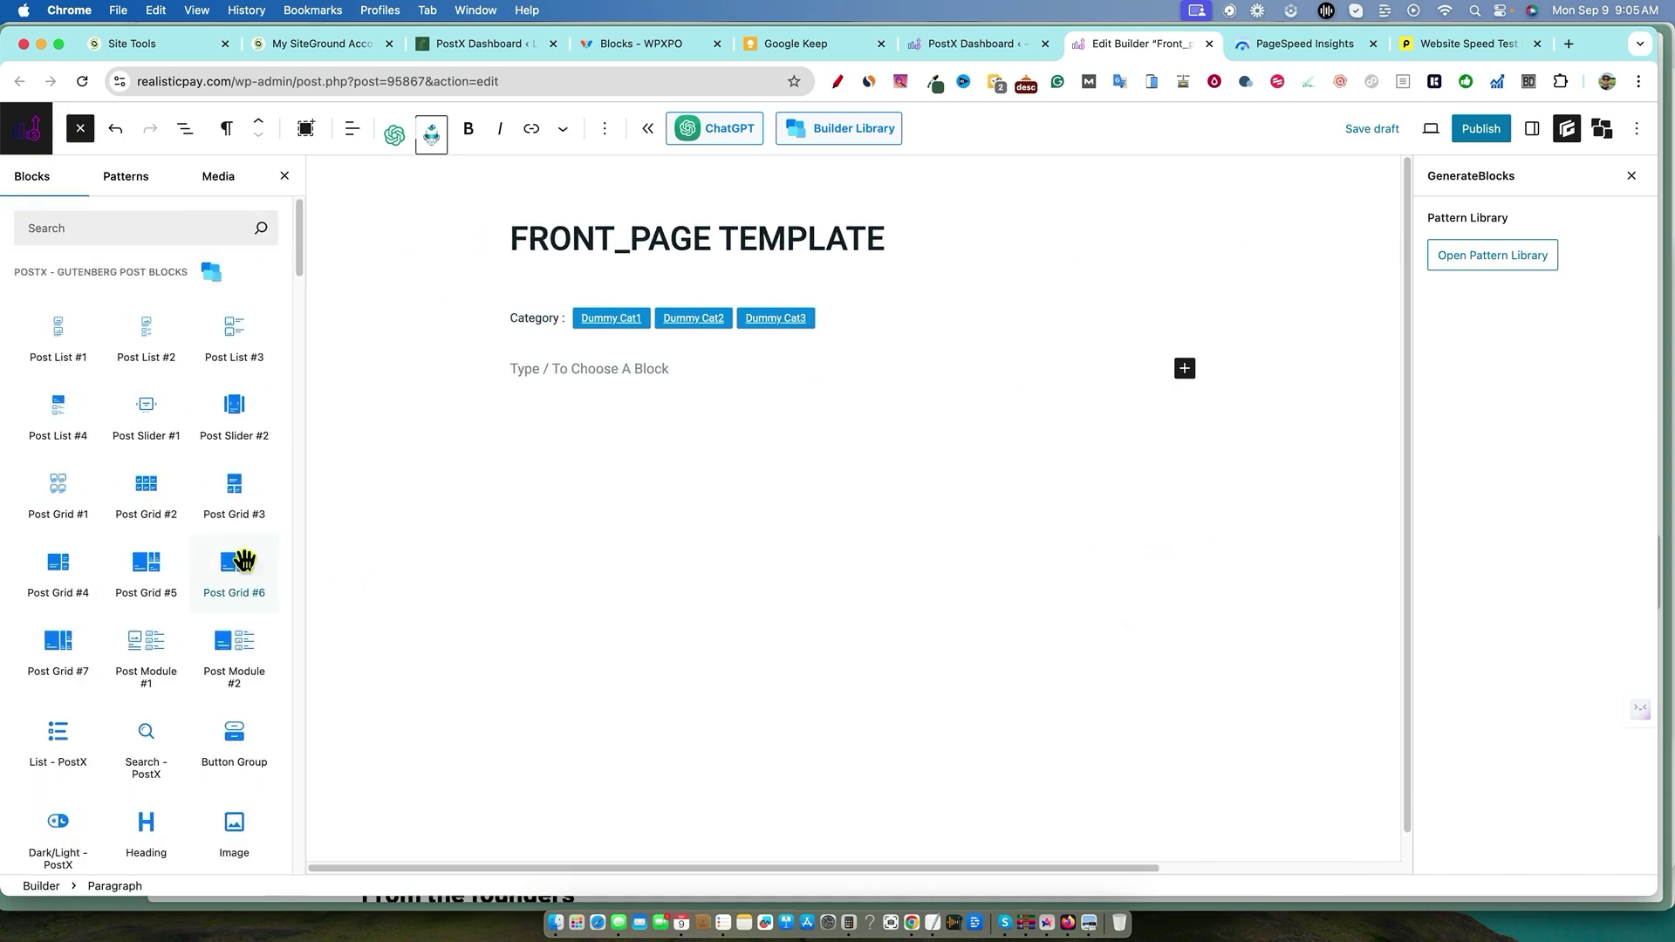
click(145, 336)
scroll(986, 572, down, 4)
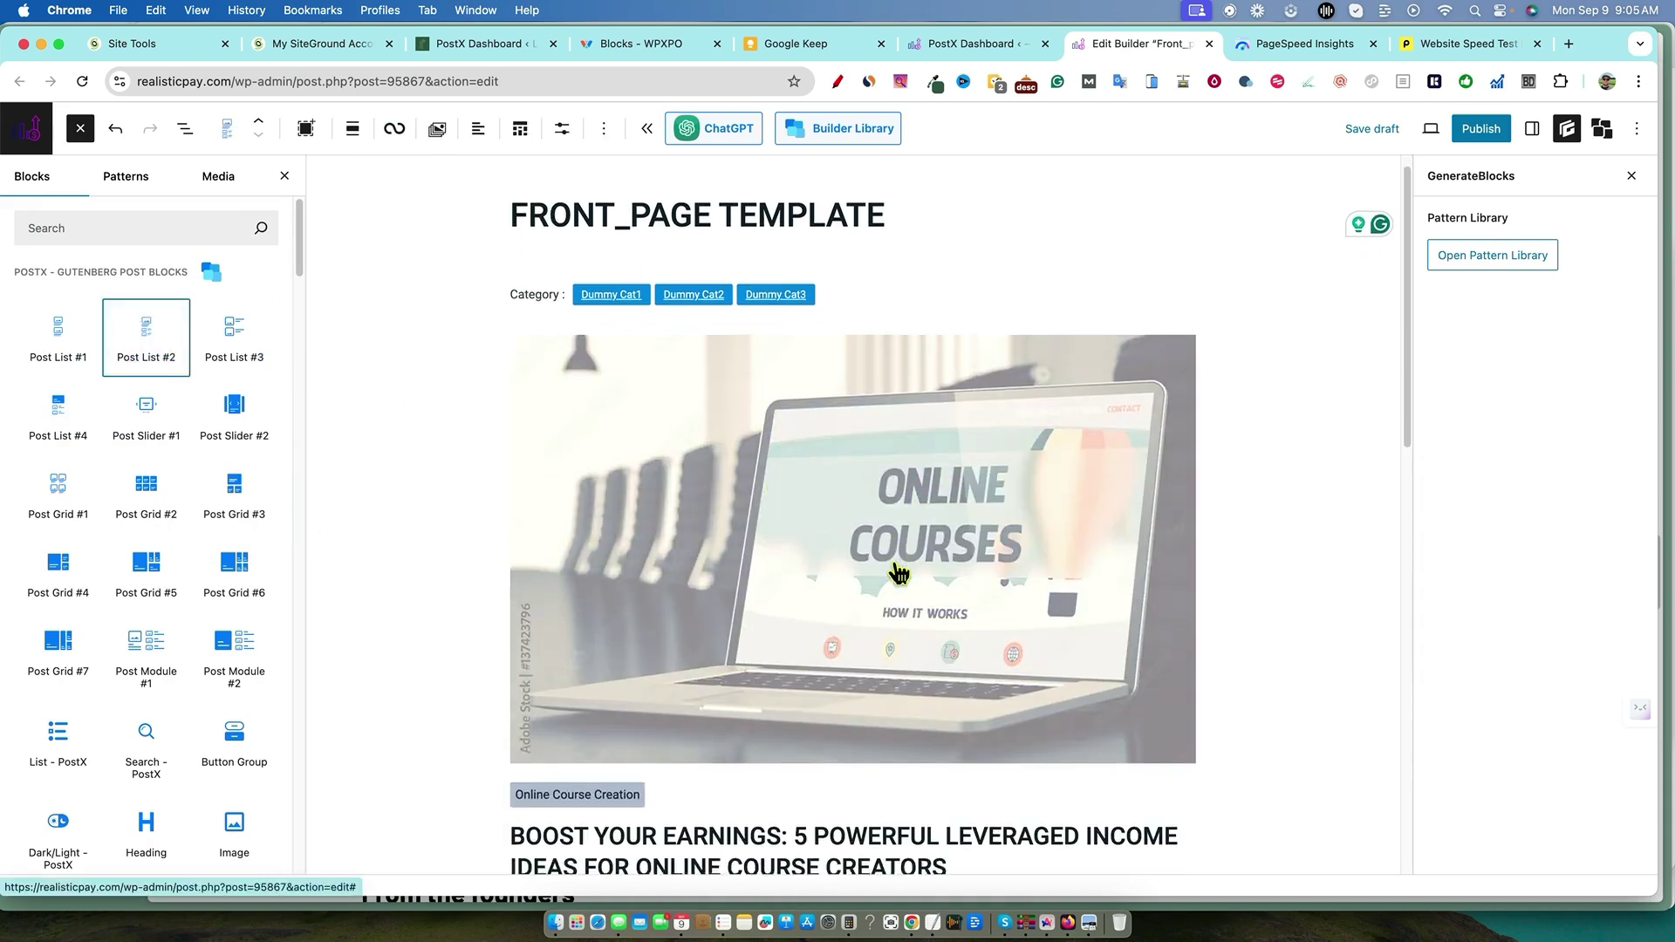
scroll(1082, 571, down, 10)
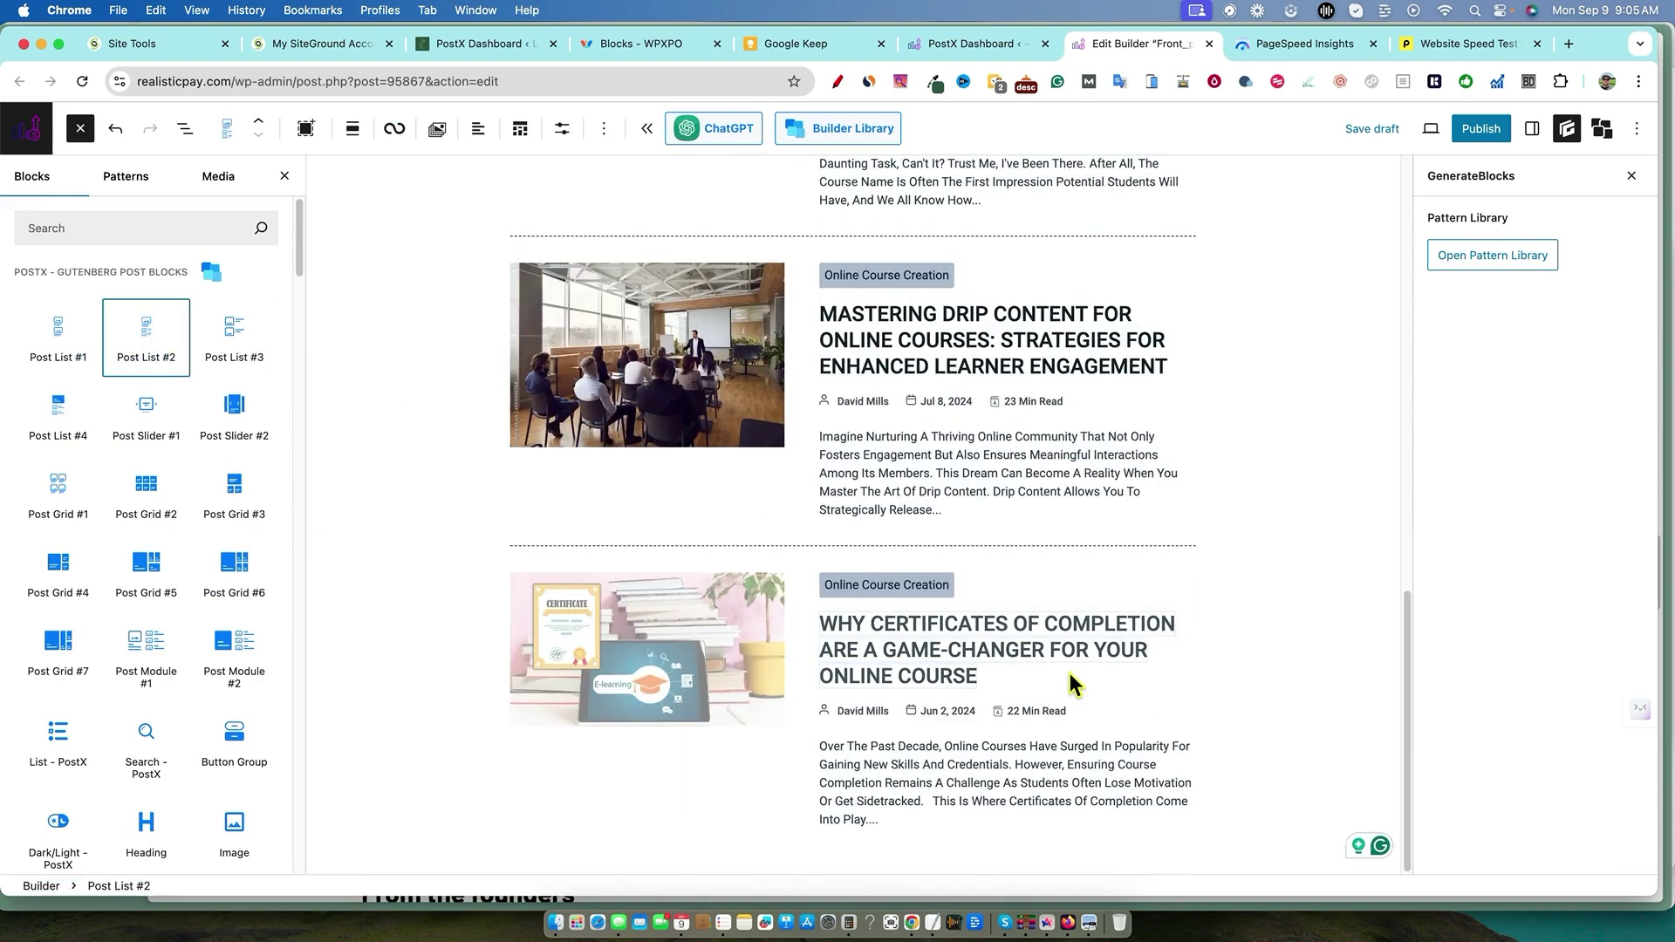
scroll(1106, 669, up, 15)
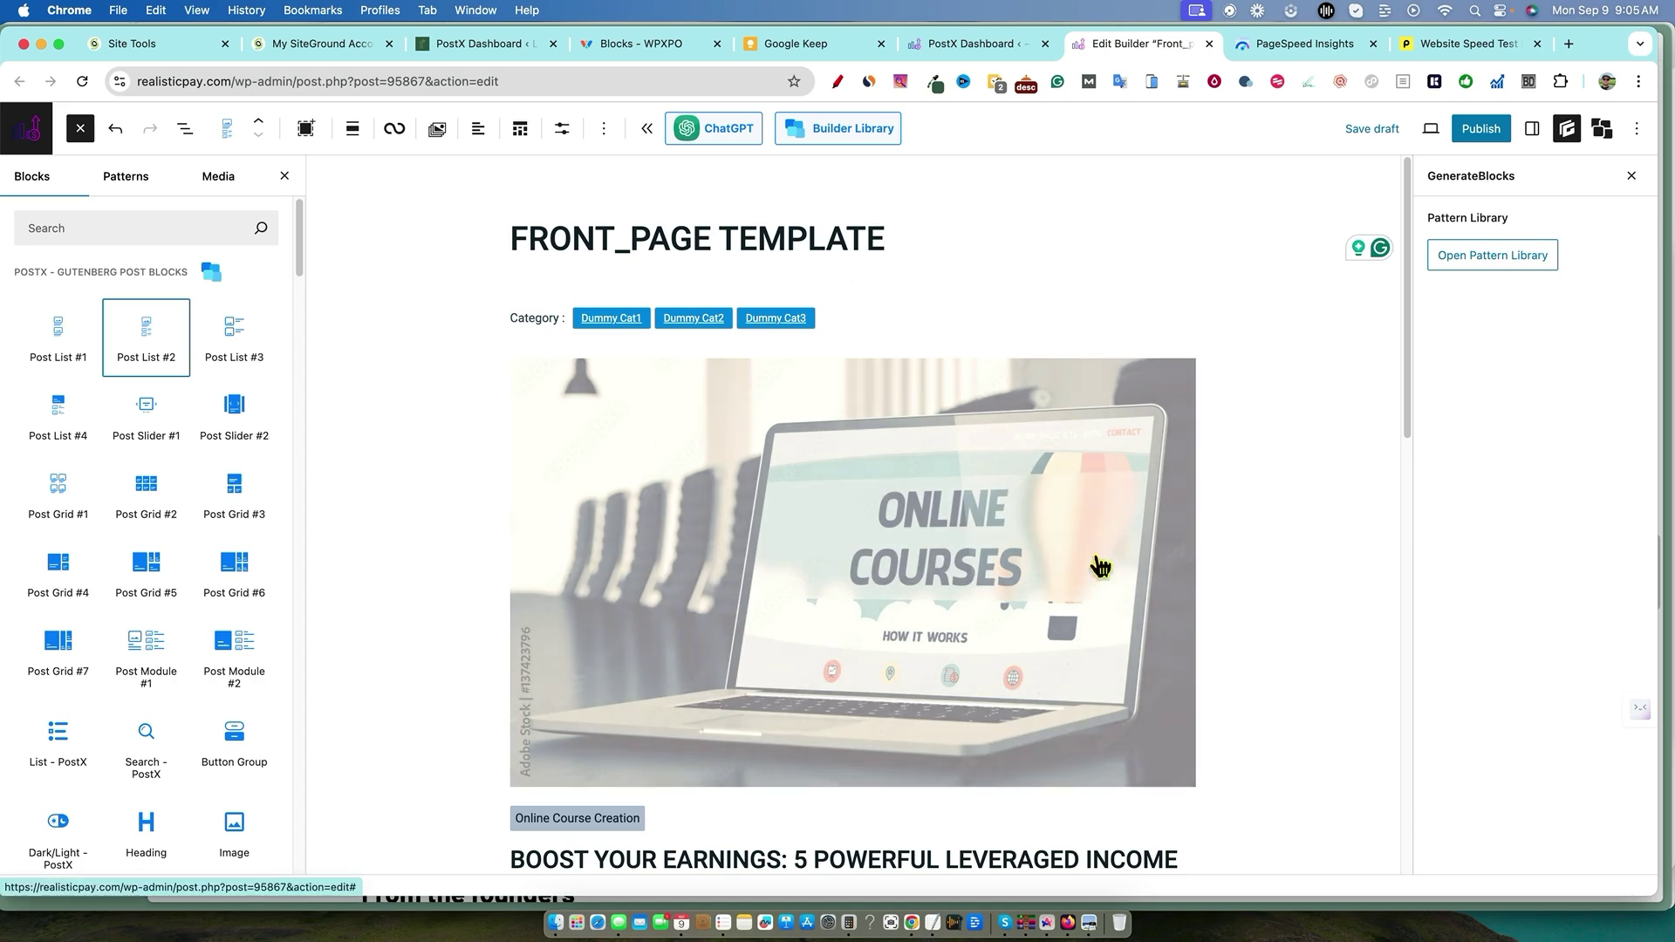
scroll(1289, 701, down, 10)
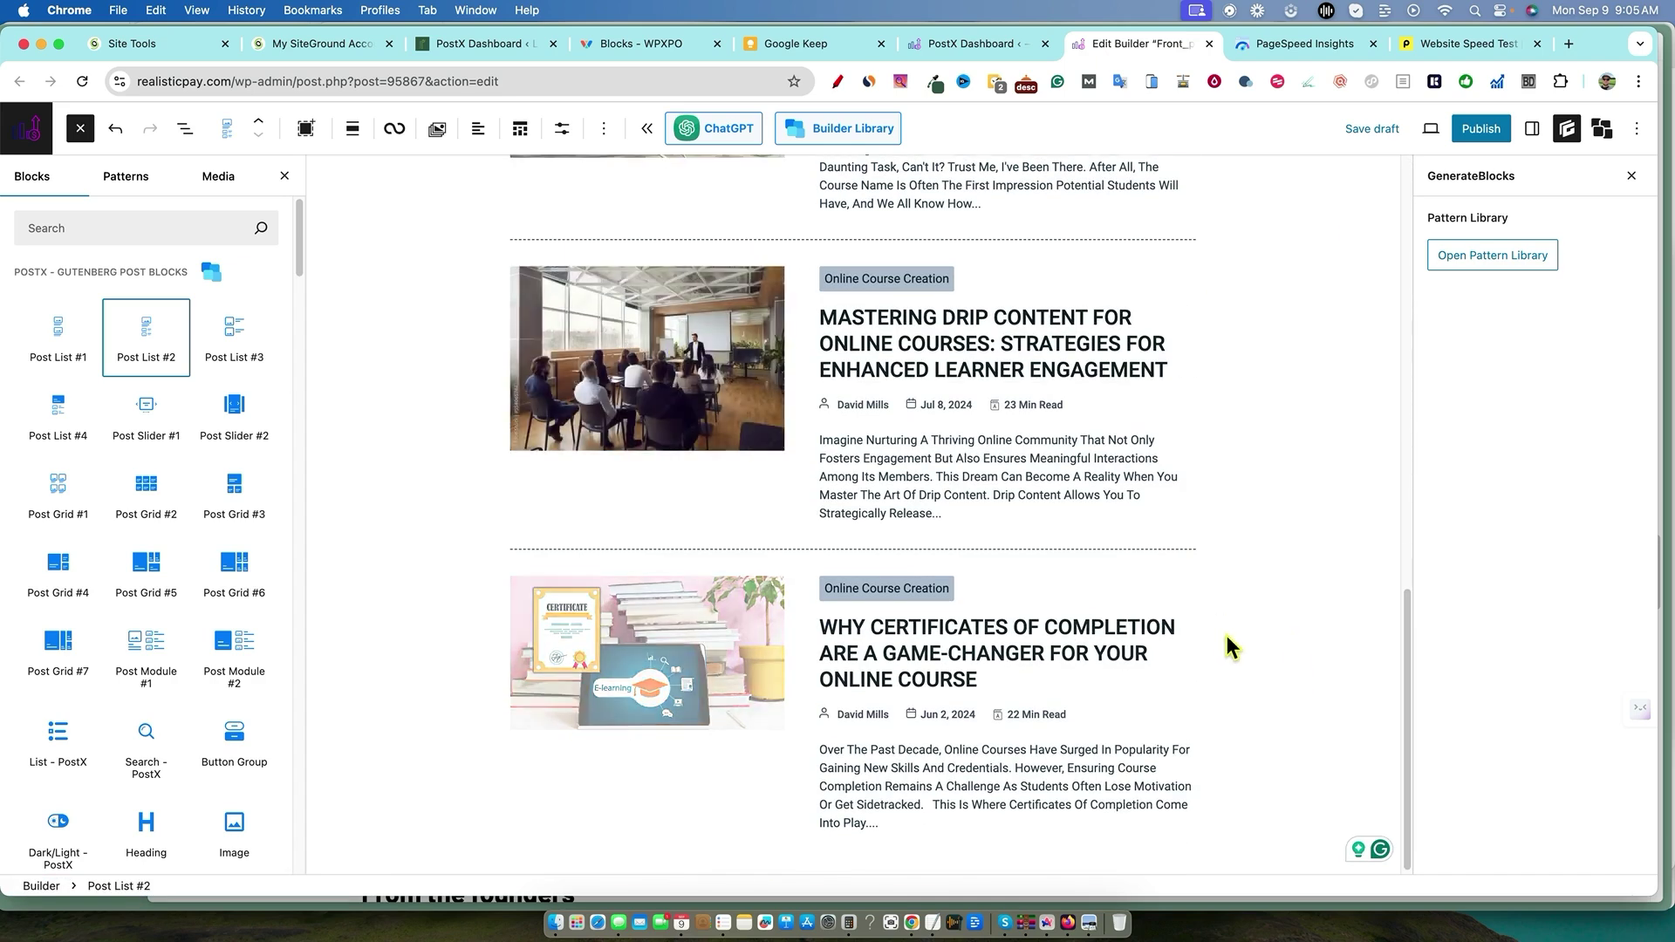
scroll(1224, 633, up, 15)
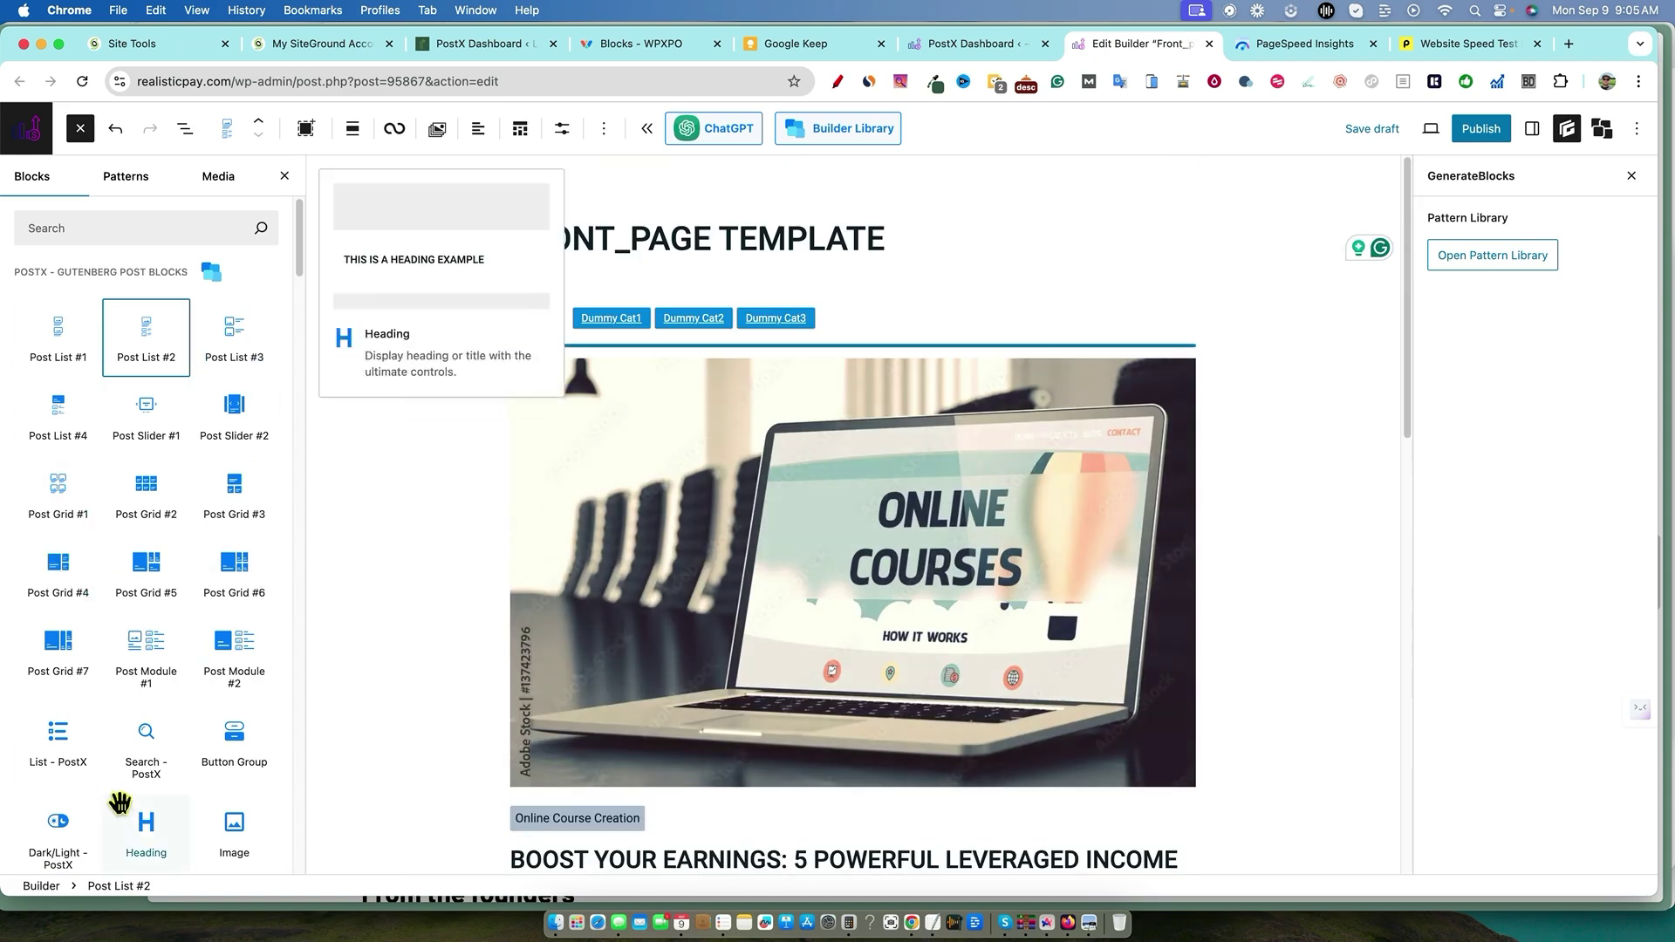
scroll(140, 801, down, 7)
scroll(155, 797, down, 1)
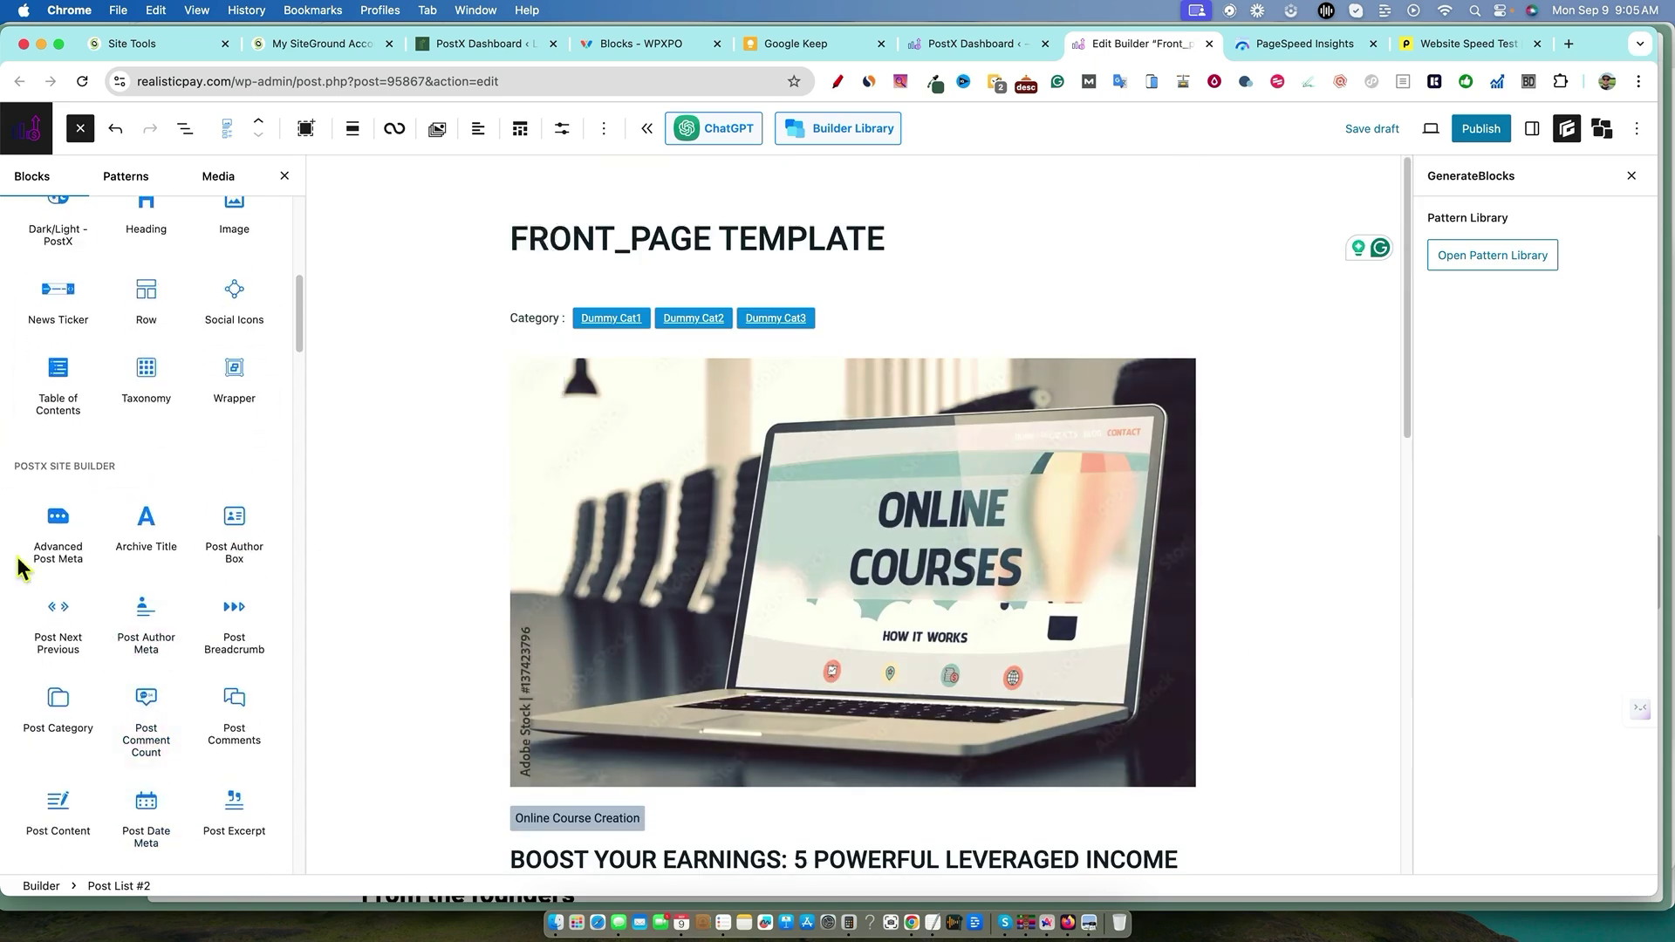
scroll(222, 862, up, 10)
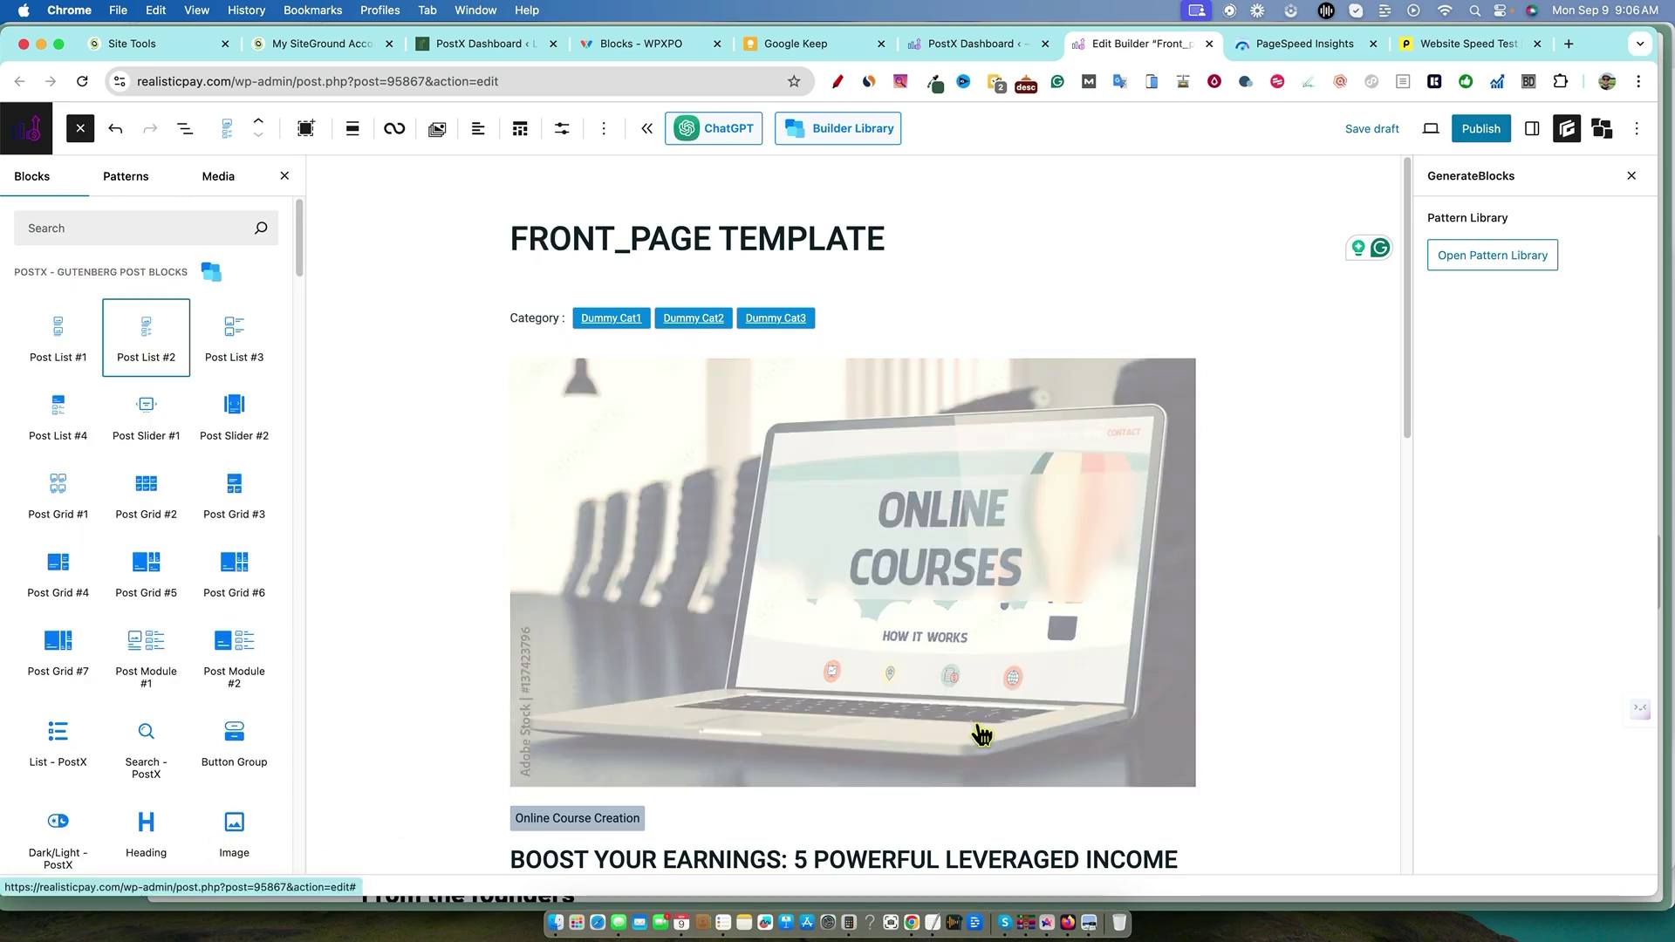
key(super+Tab)
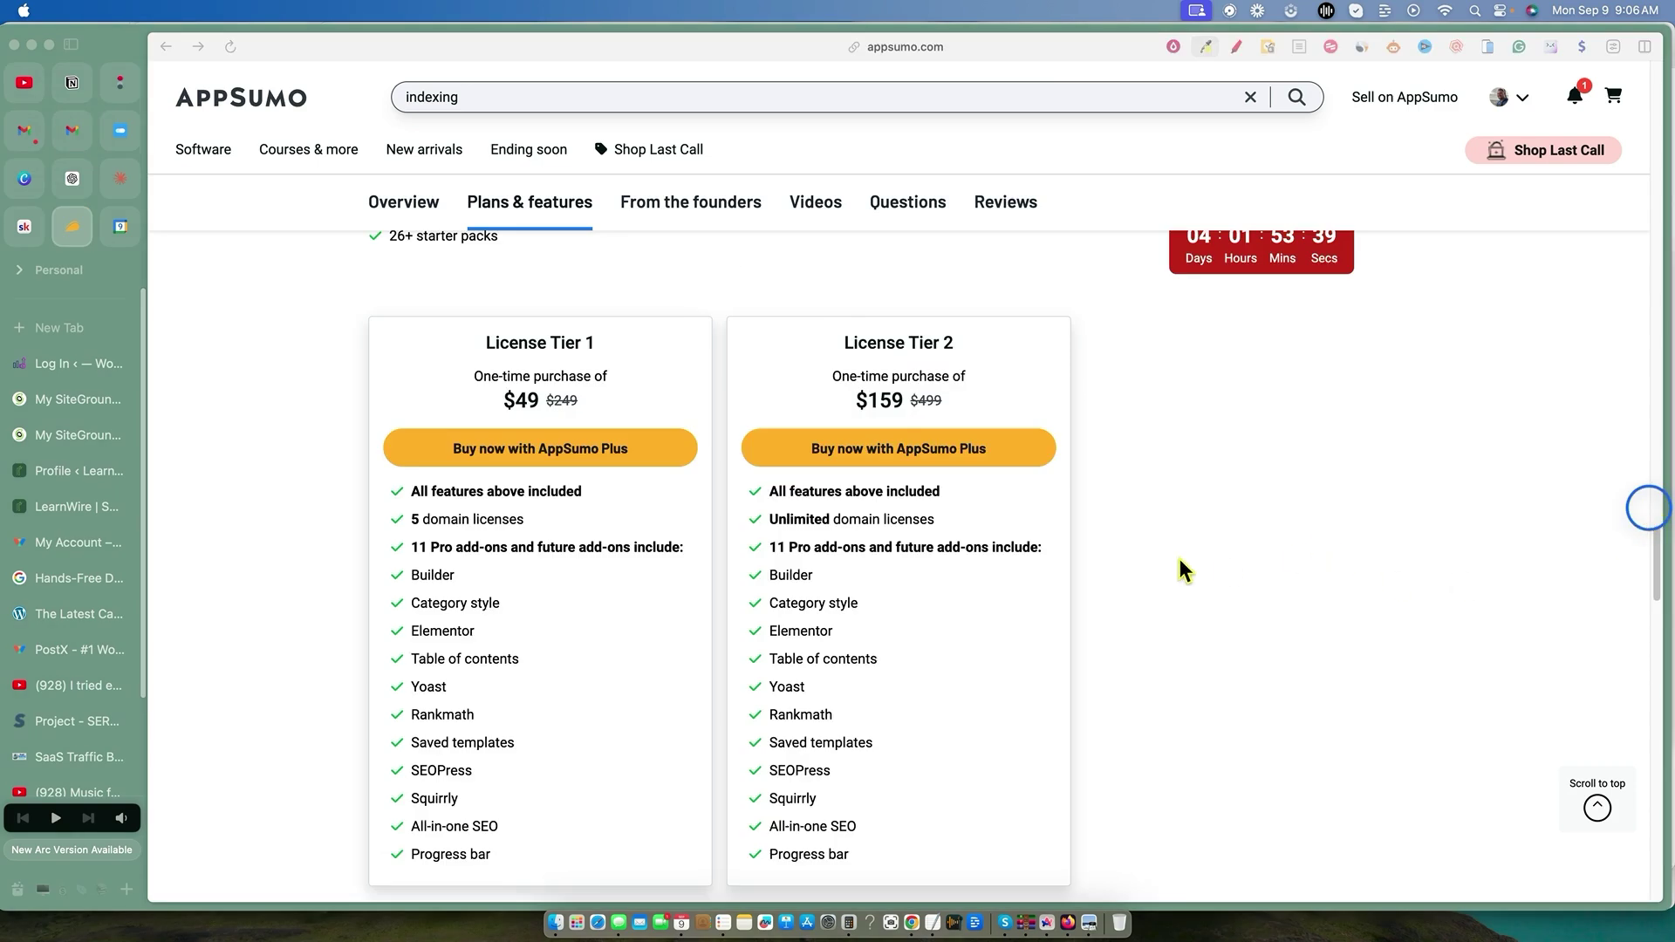
On AppSumo's Plans & features, highlight Tier 1's 5 domain licenses and Tier 2's unlimited licenses.
scroll(1177, 560, down, 1)
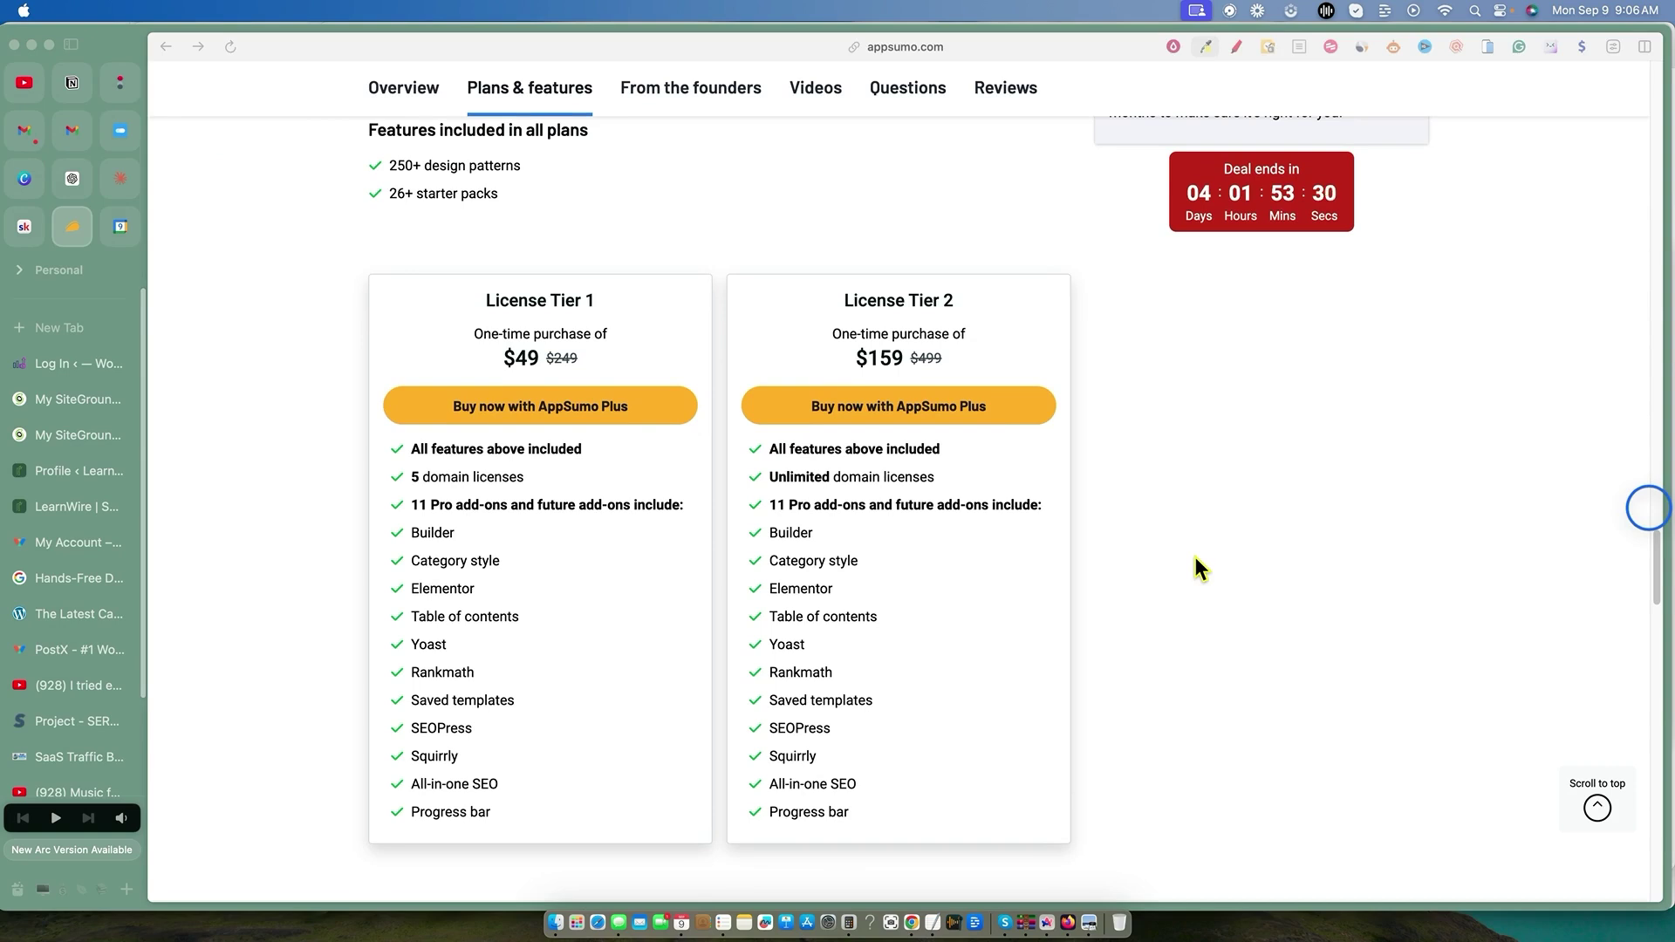
click(974, 562)
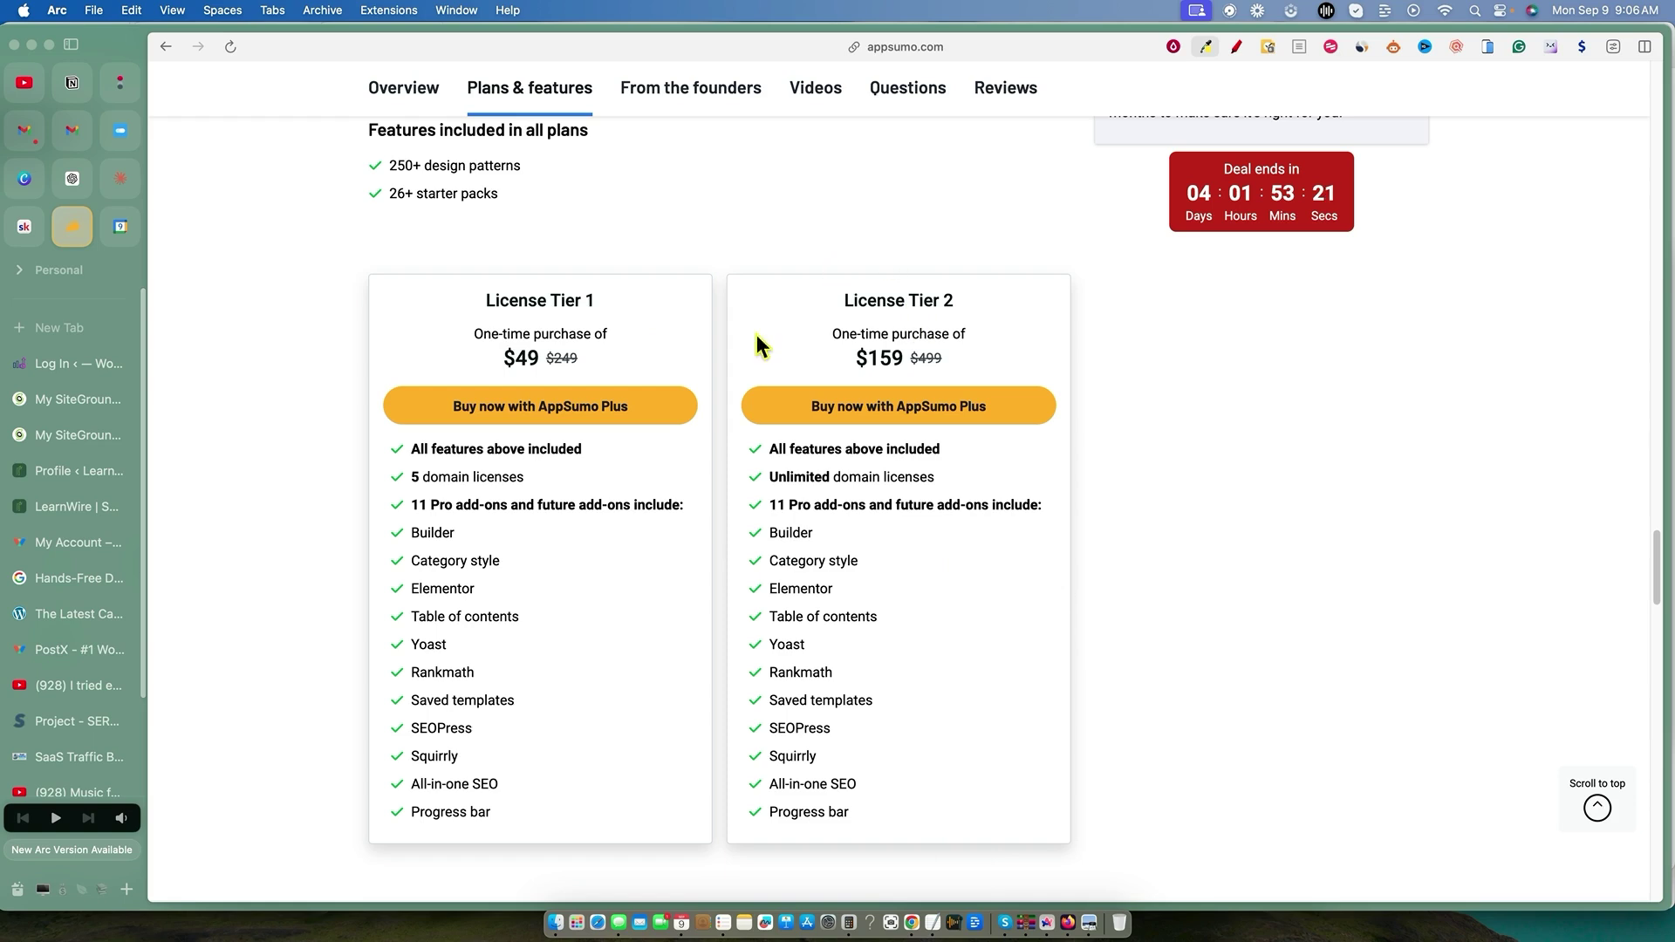
triple_click(552, 479)
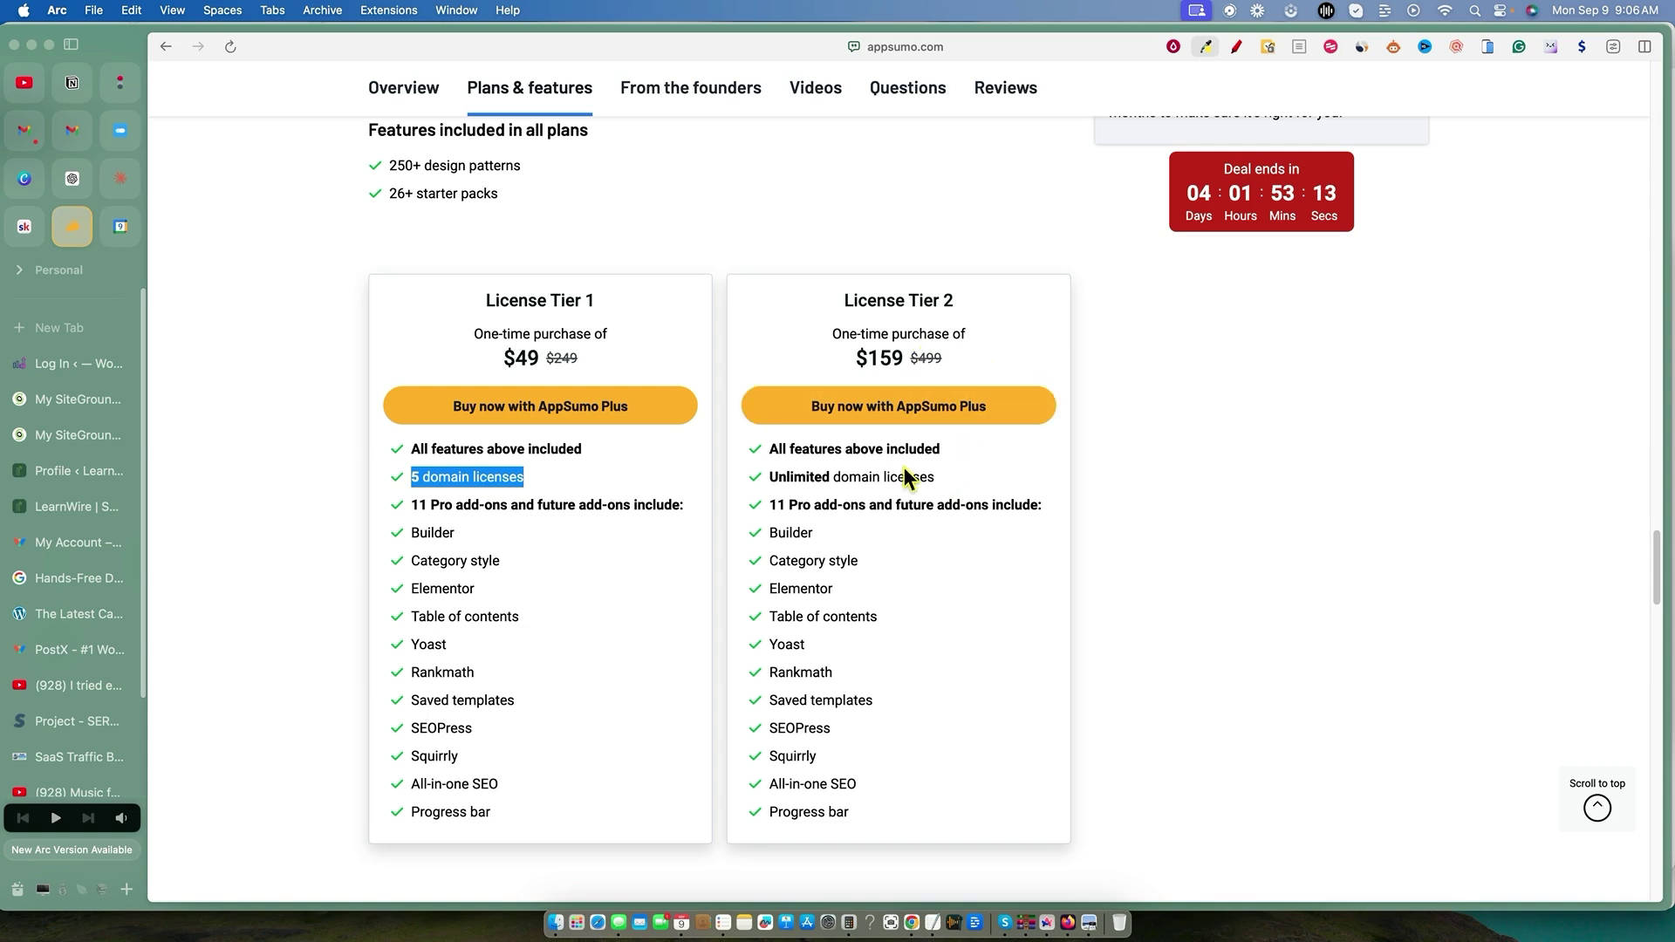
drag(769, 476, 980, 479)
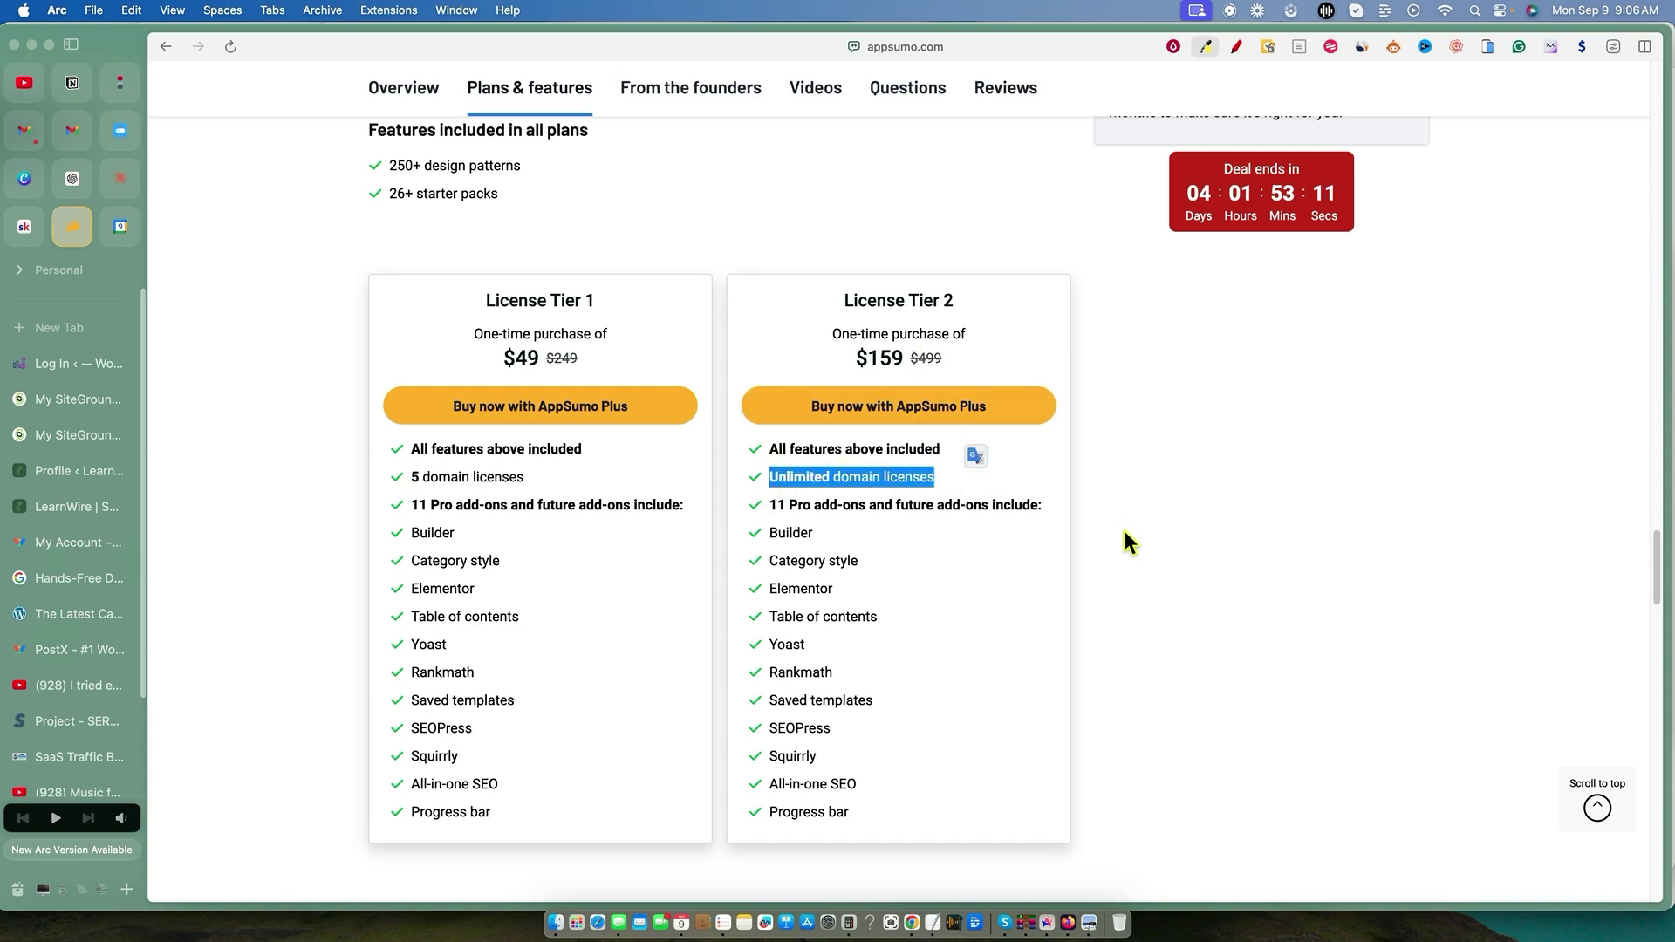
click(1183, 453)
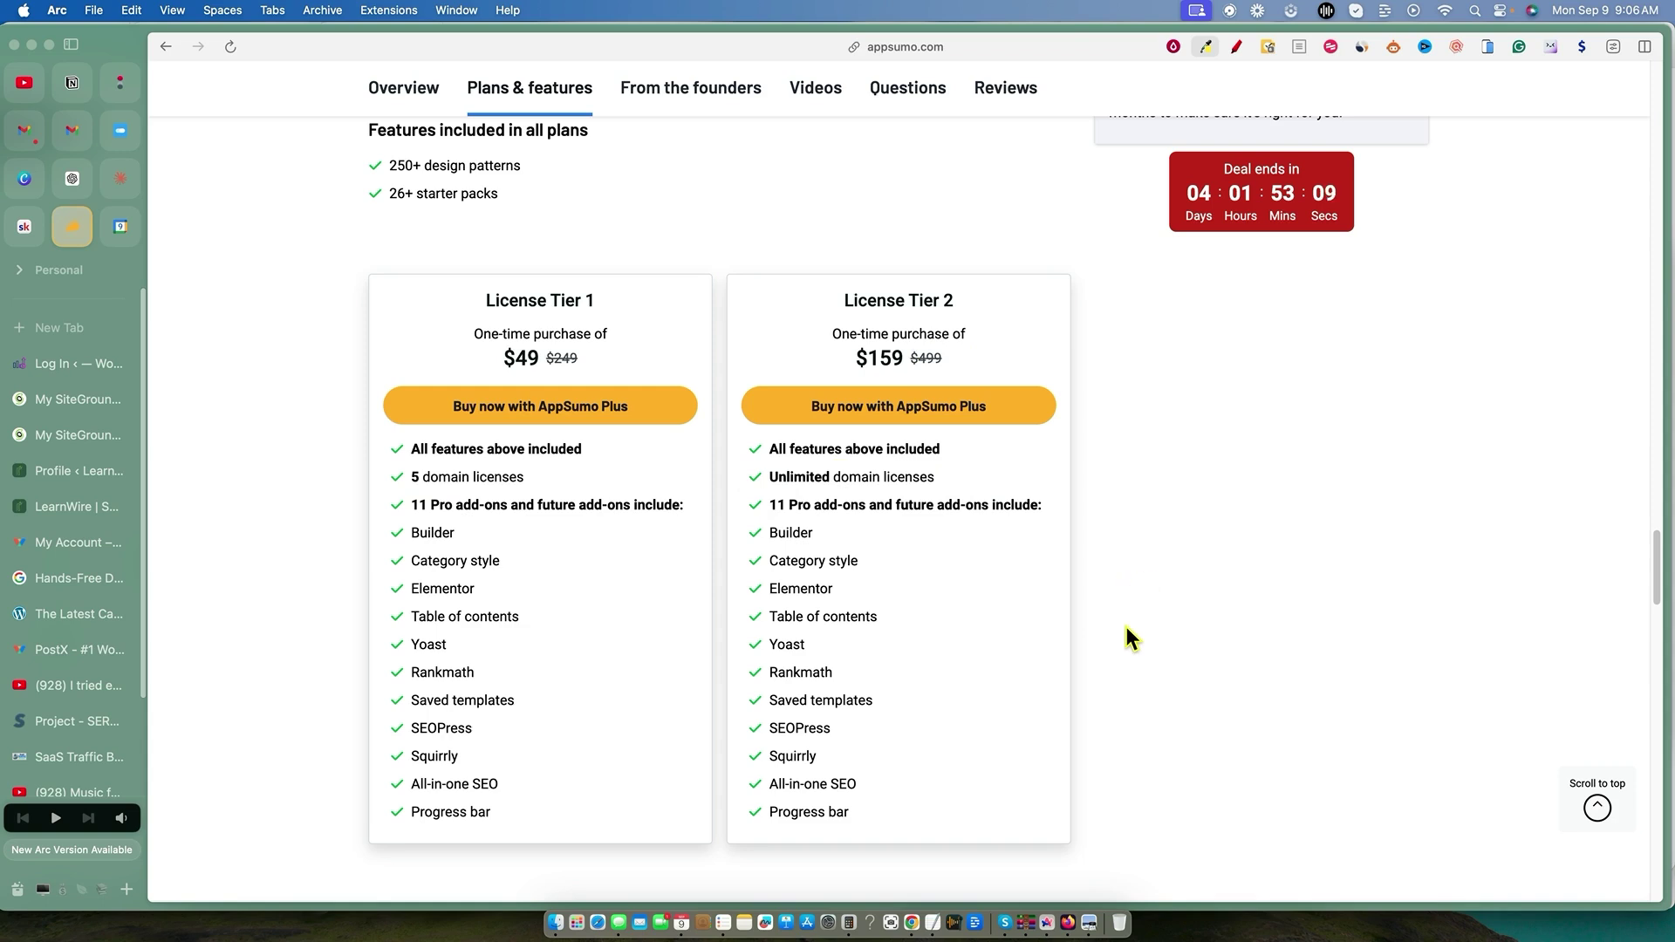
scroll(1353, 620, up, 10)
scroll(1353, 620, up, 10)
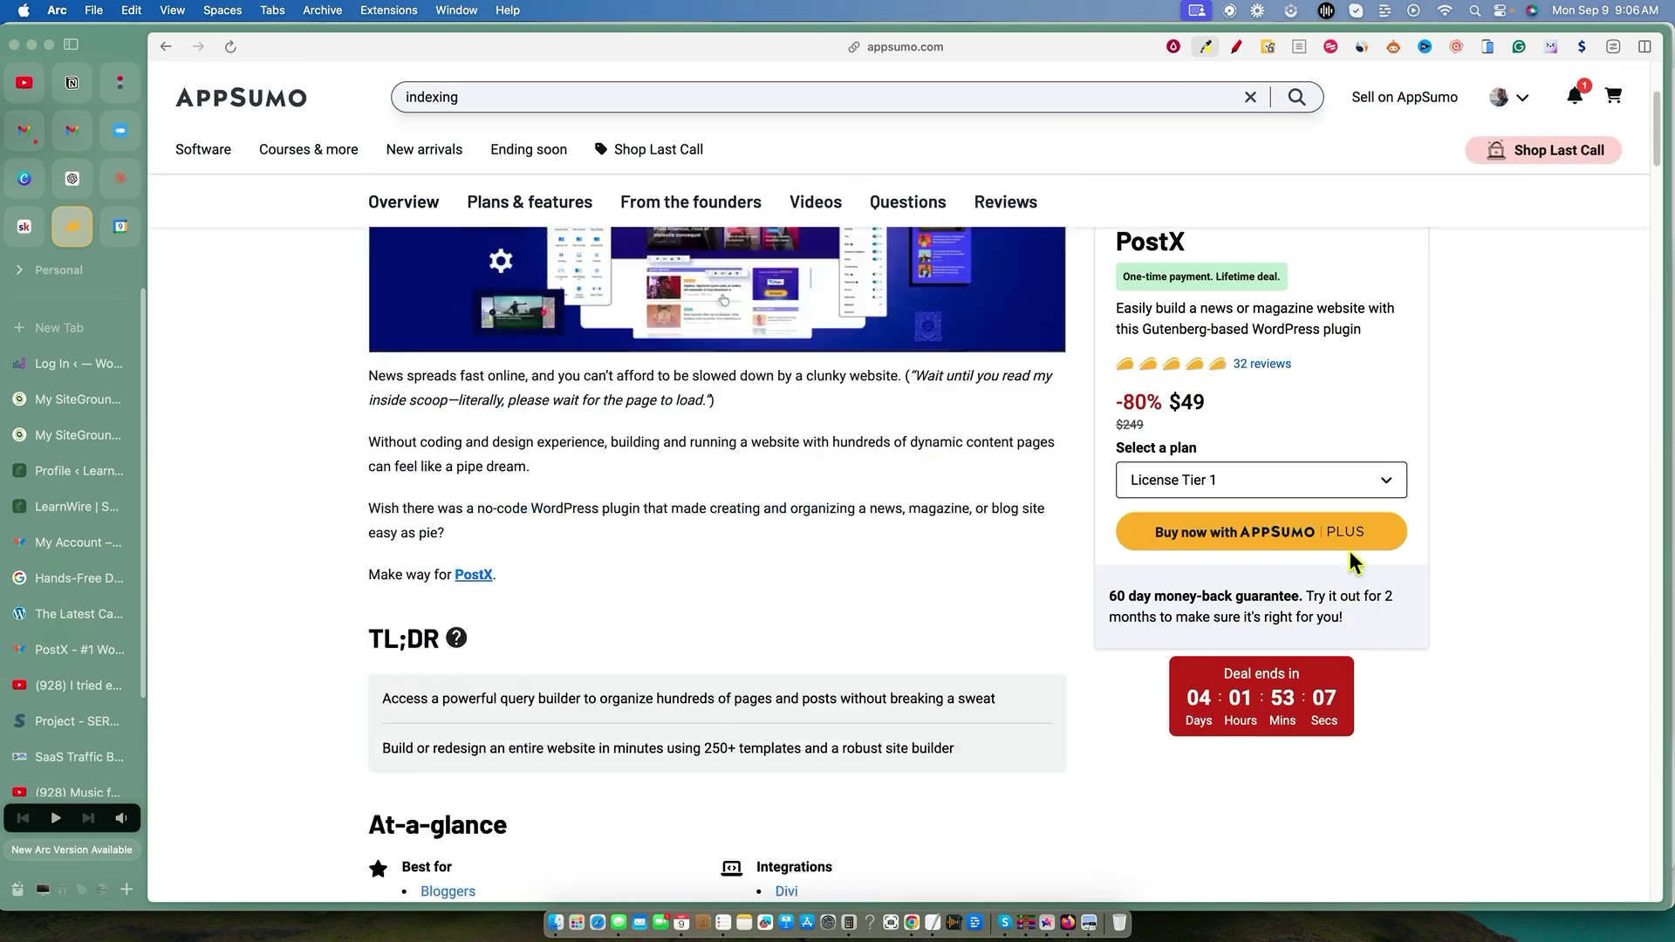